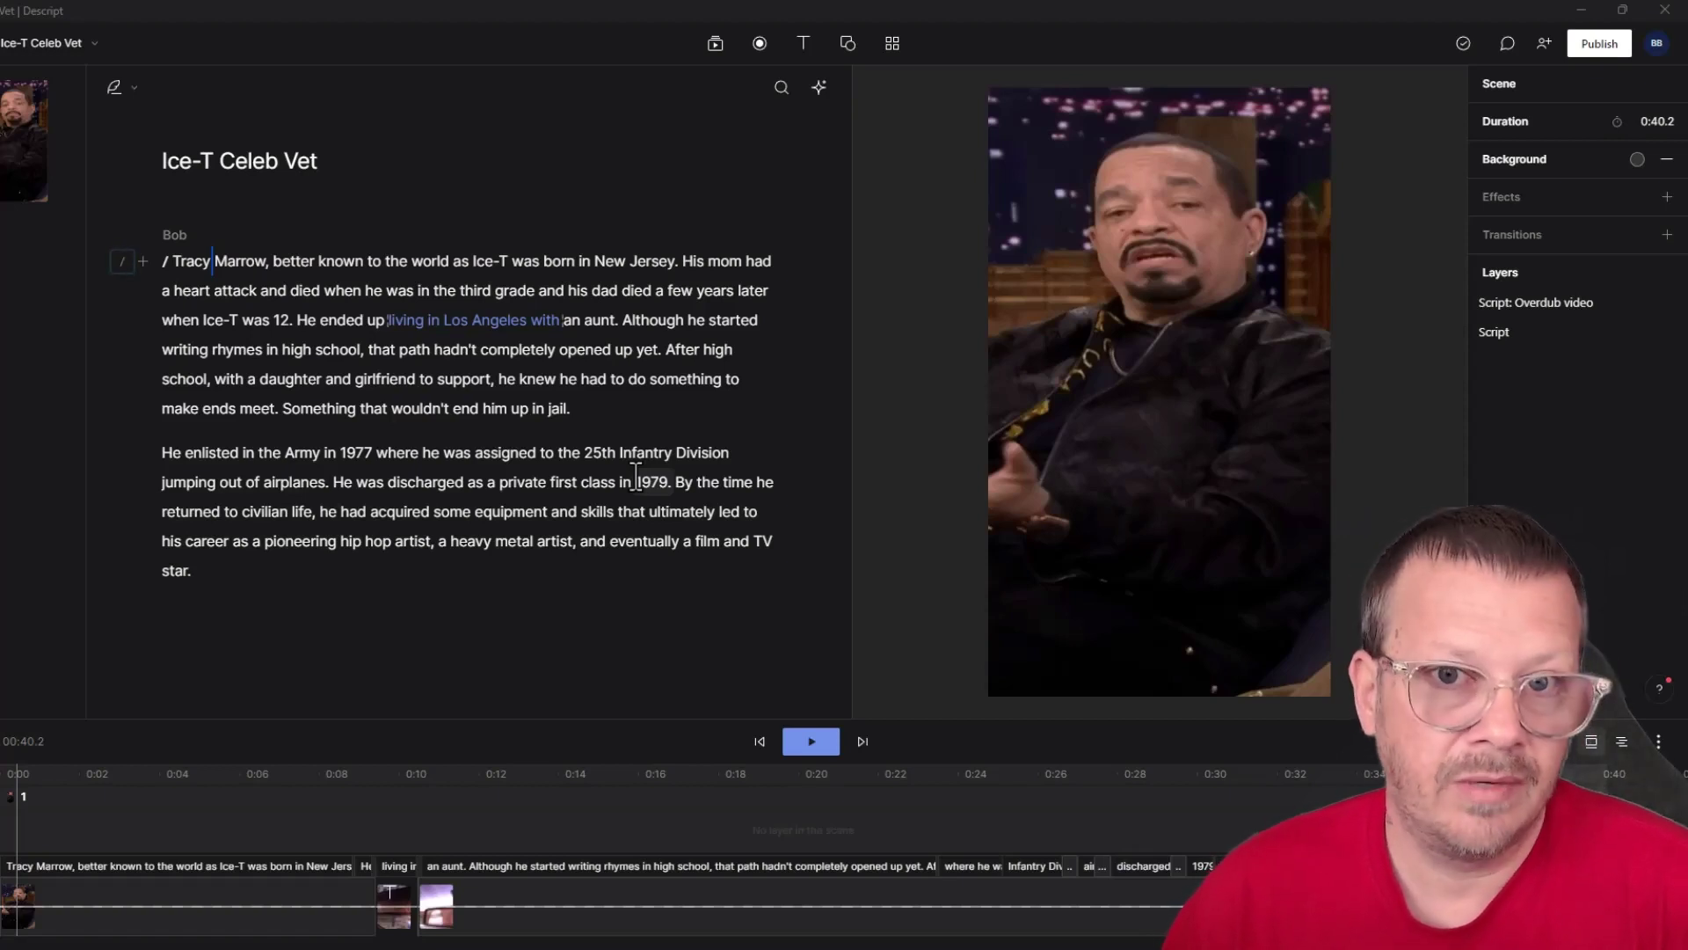
Step: Apply the Karaoke: Classic caption template to the vertical Ice-T video layer
{"action": "left_click", "coordinate": [1129, 409]}
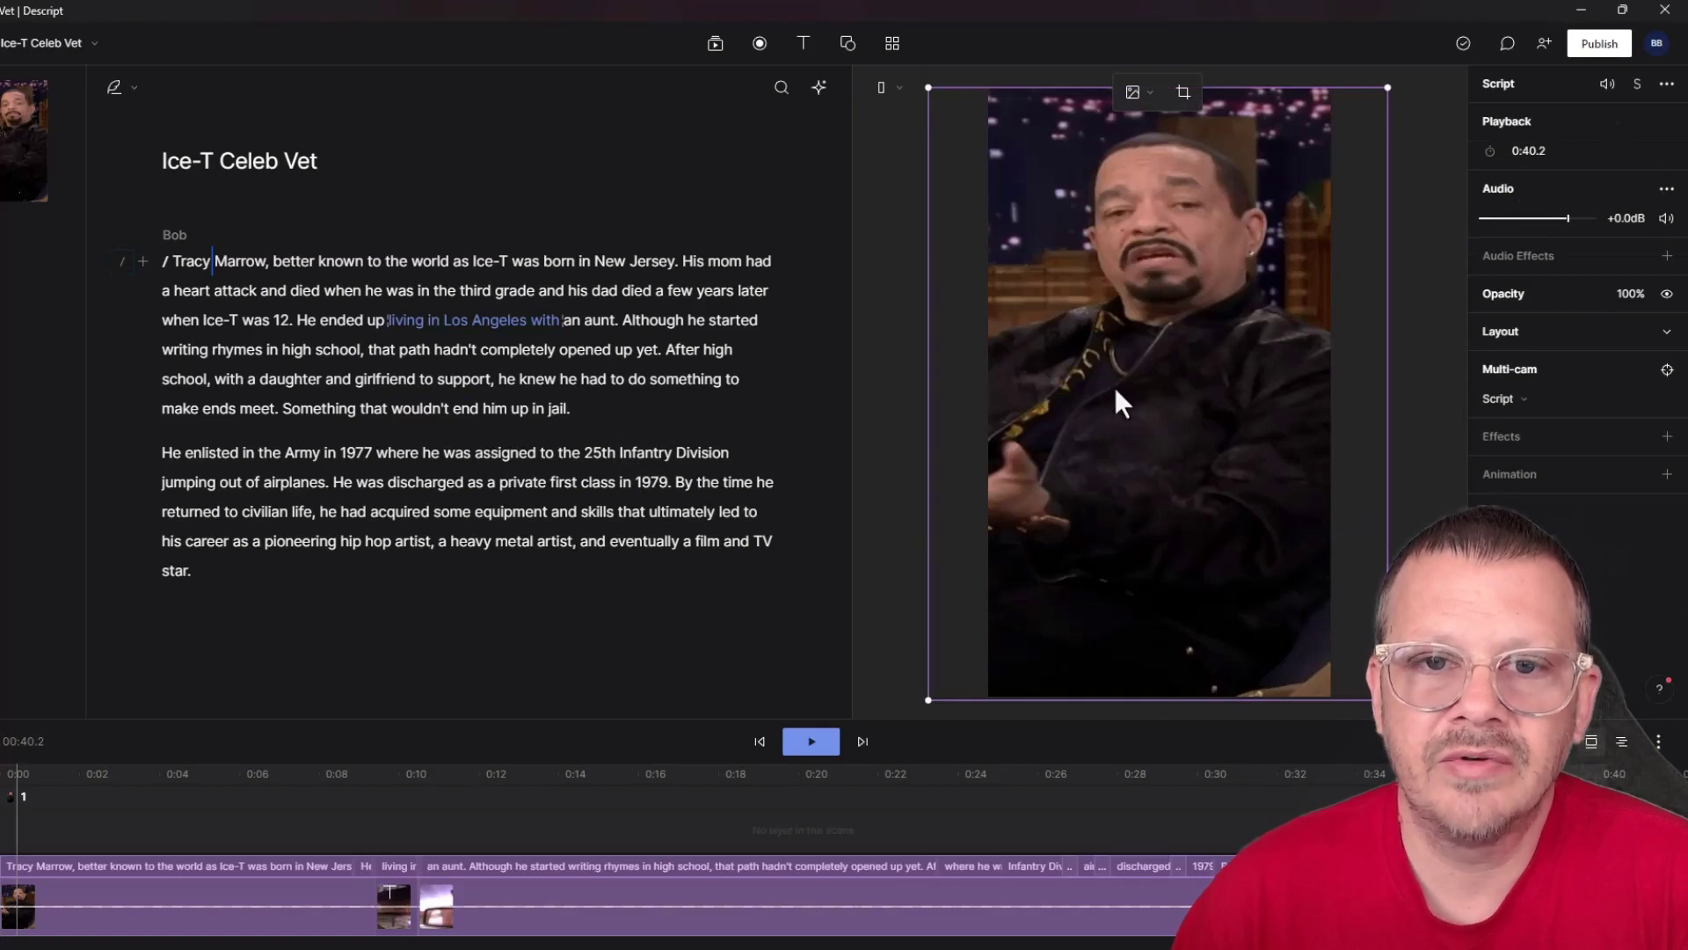
{"action": "left_click", "coordinate": [895, 44]}
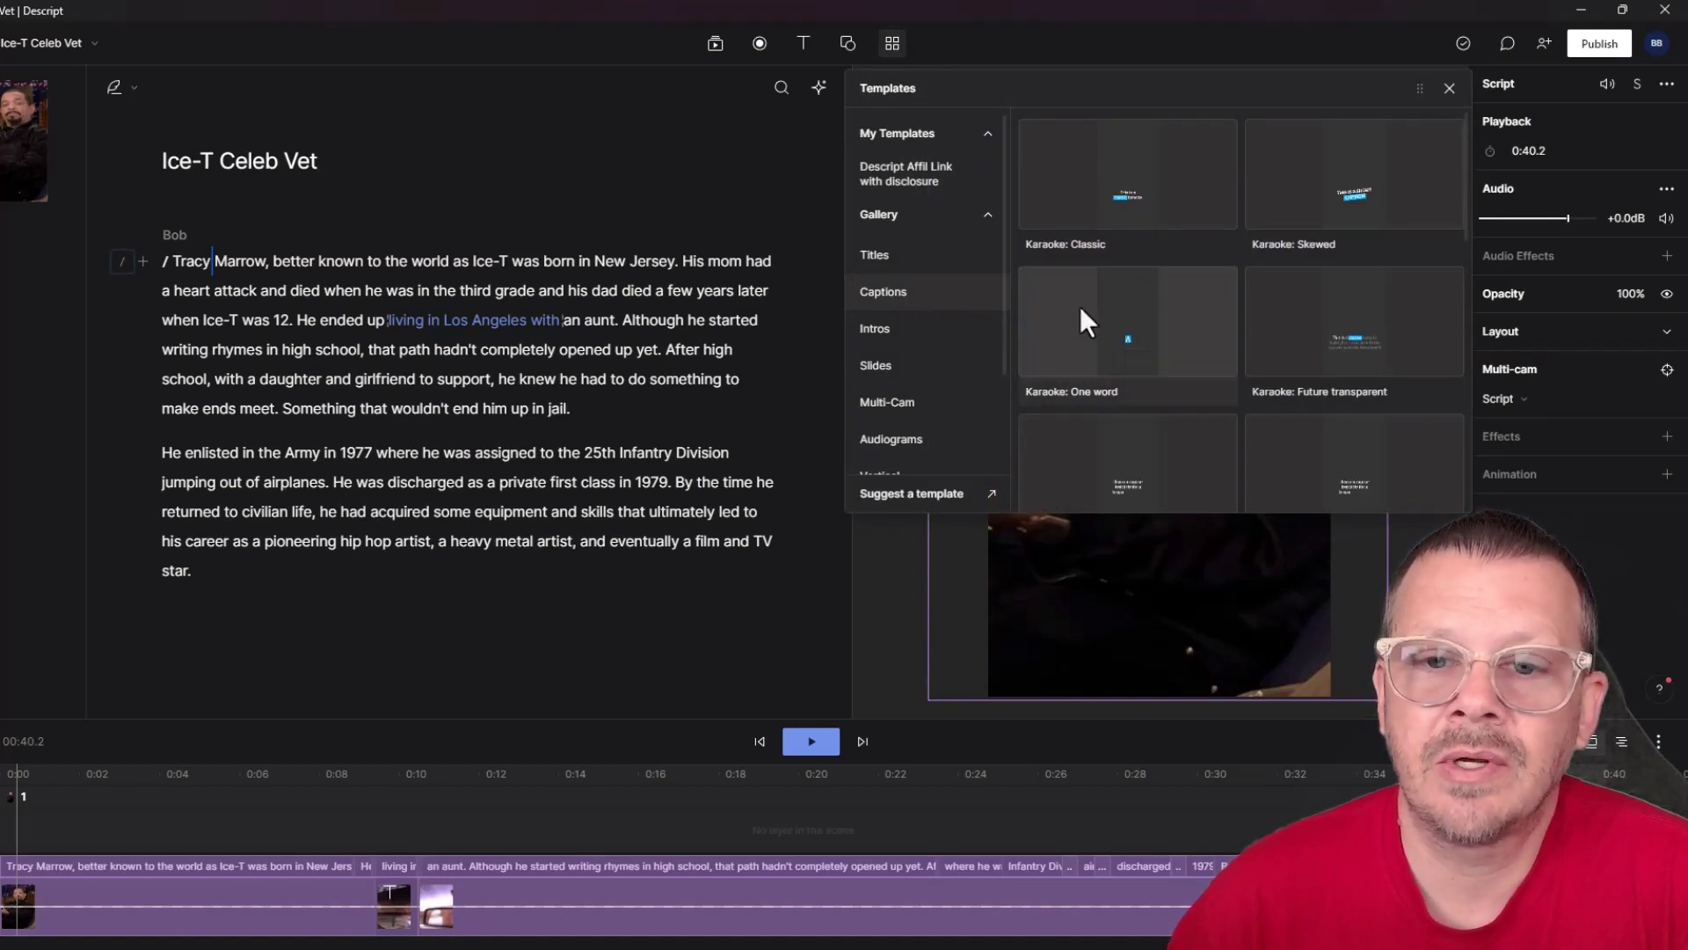
{"action": "scroll", "coordinate": [1117, 290], "scroll_direction": "down", "scroll_amount": 5}
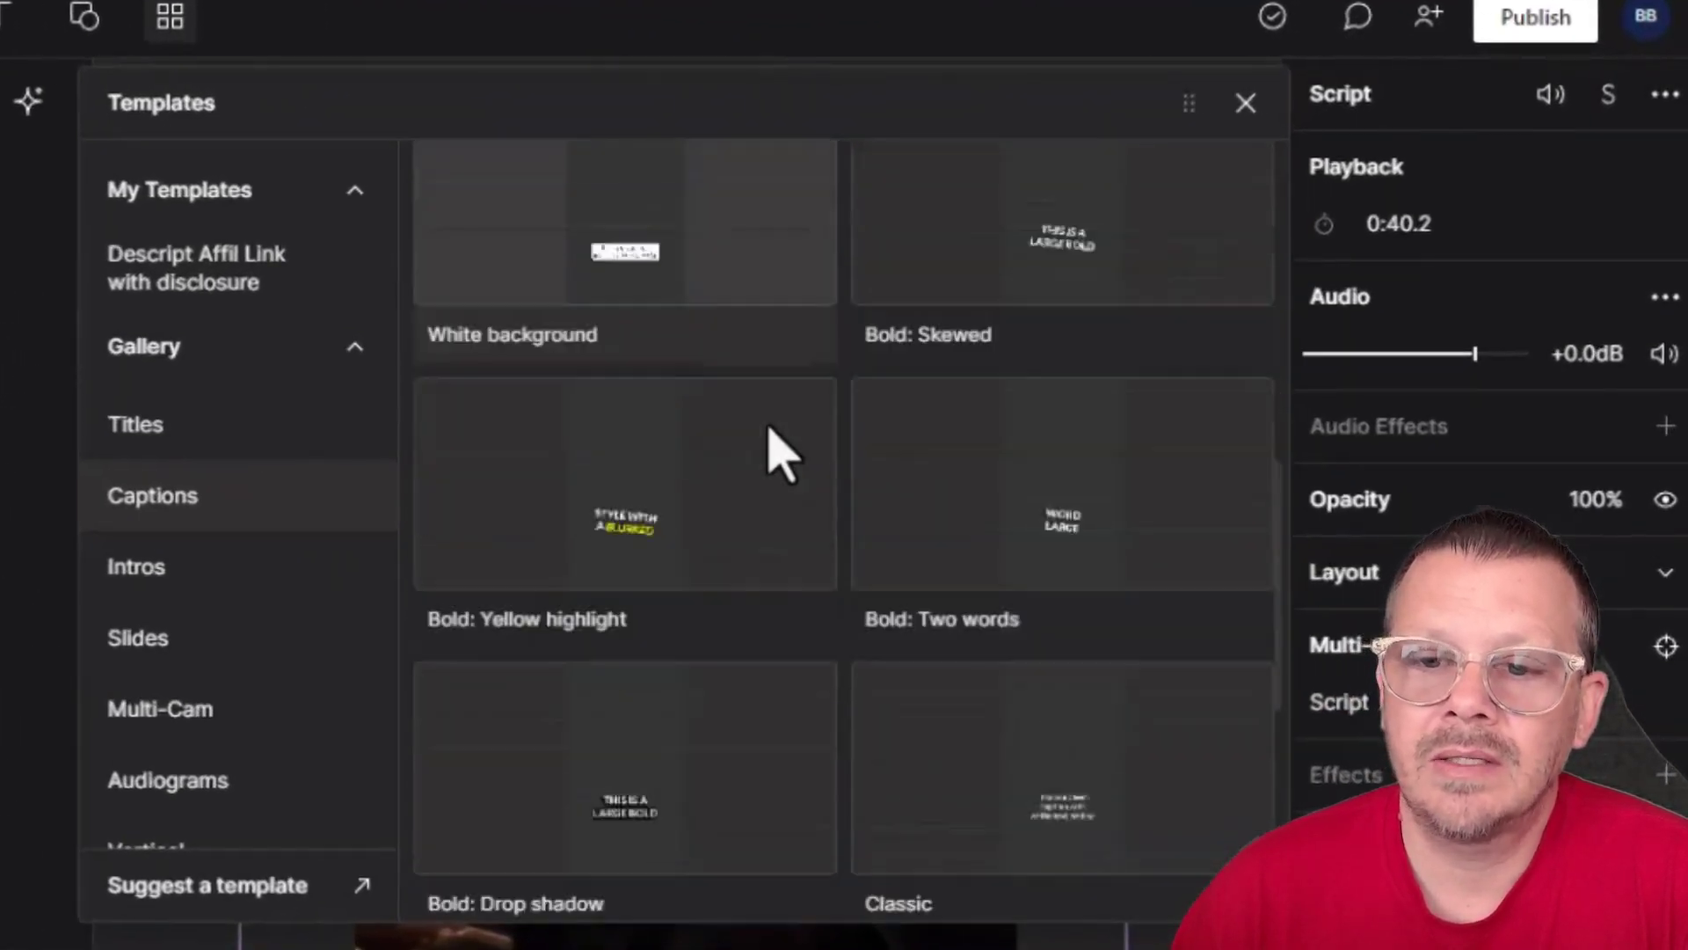
{"action": "scroll", "coordinate": [774, 449], "scroll_direction": "down", "scroll_amount": 3}
{"action": "scroll", "coordinate": [773, 452], "scroll_direction": "down", "scroll_amount": 3}
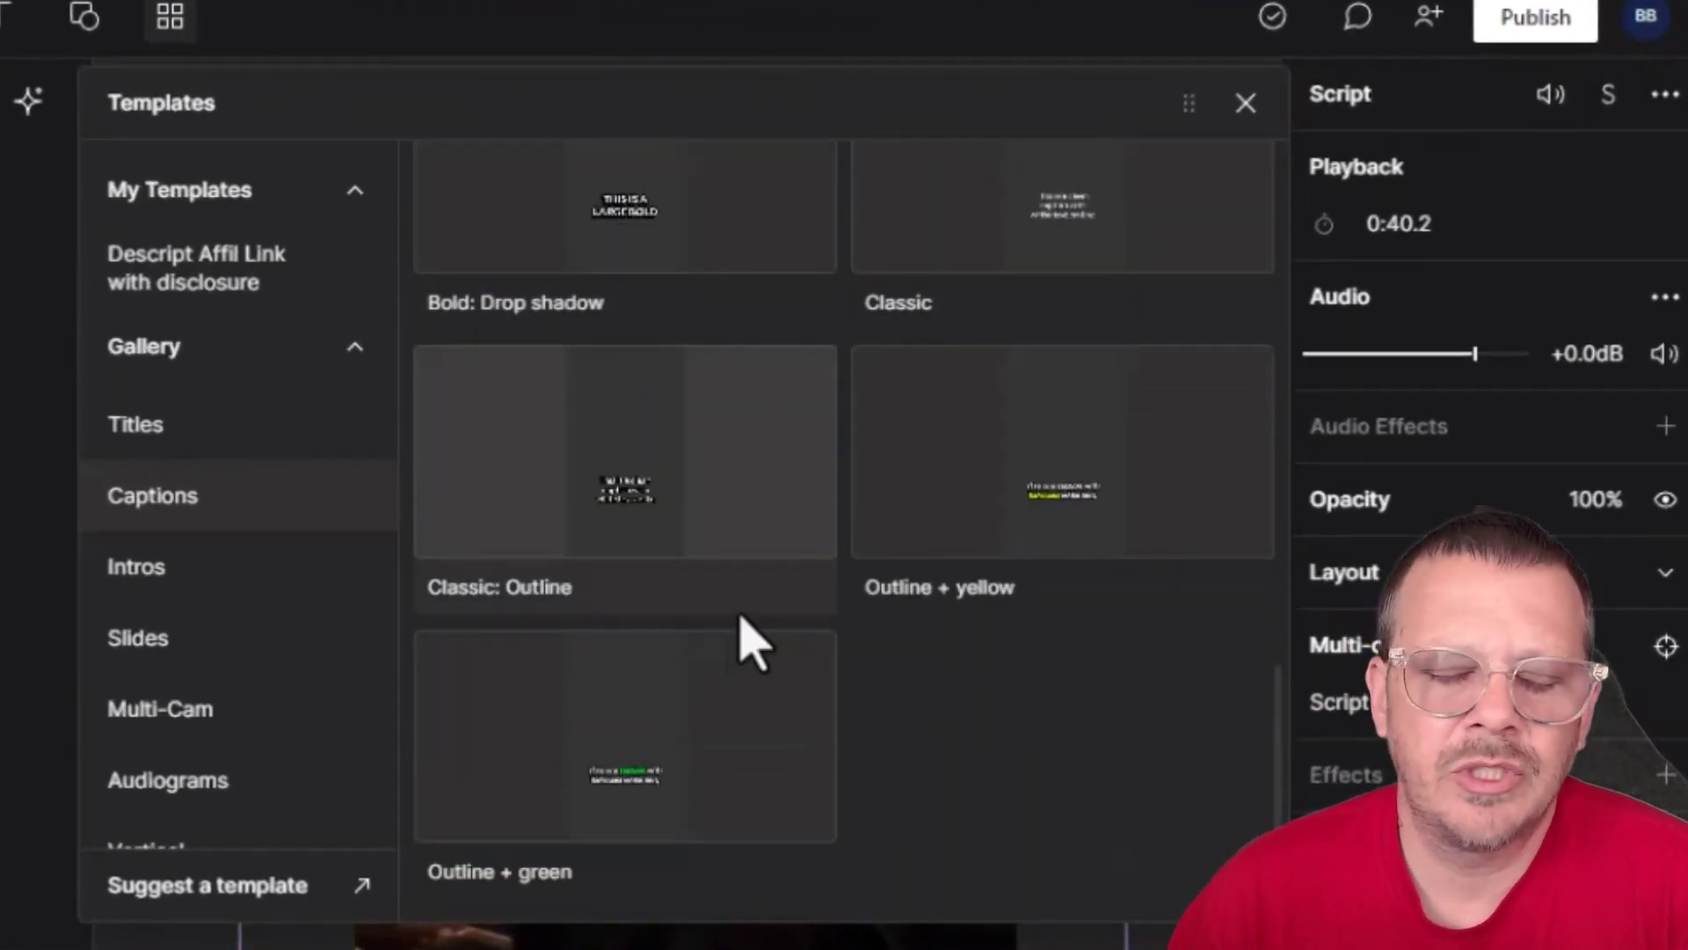
{"action": "scroll", "coordinate": [743, 620], "scroll_direction": "up", "scroll_amount": 10}
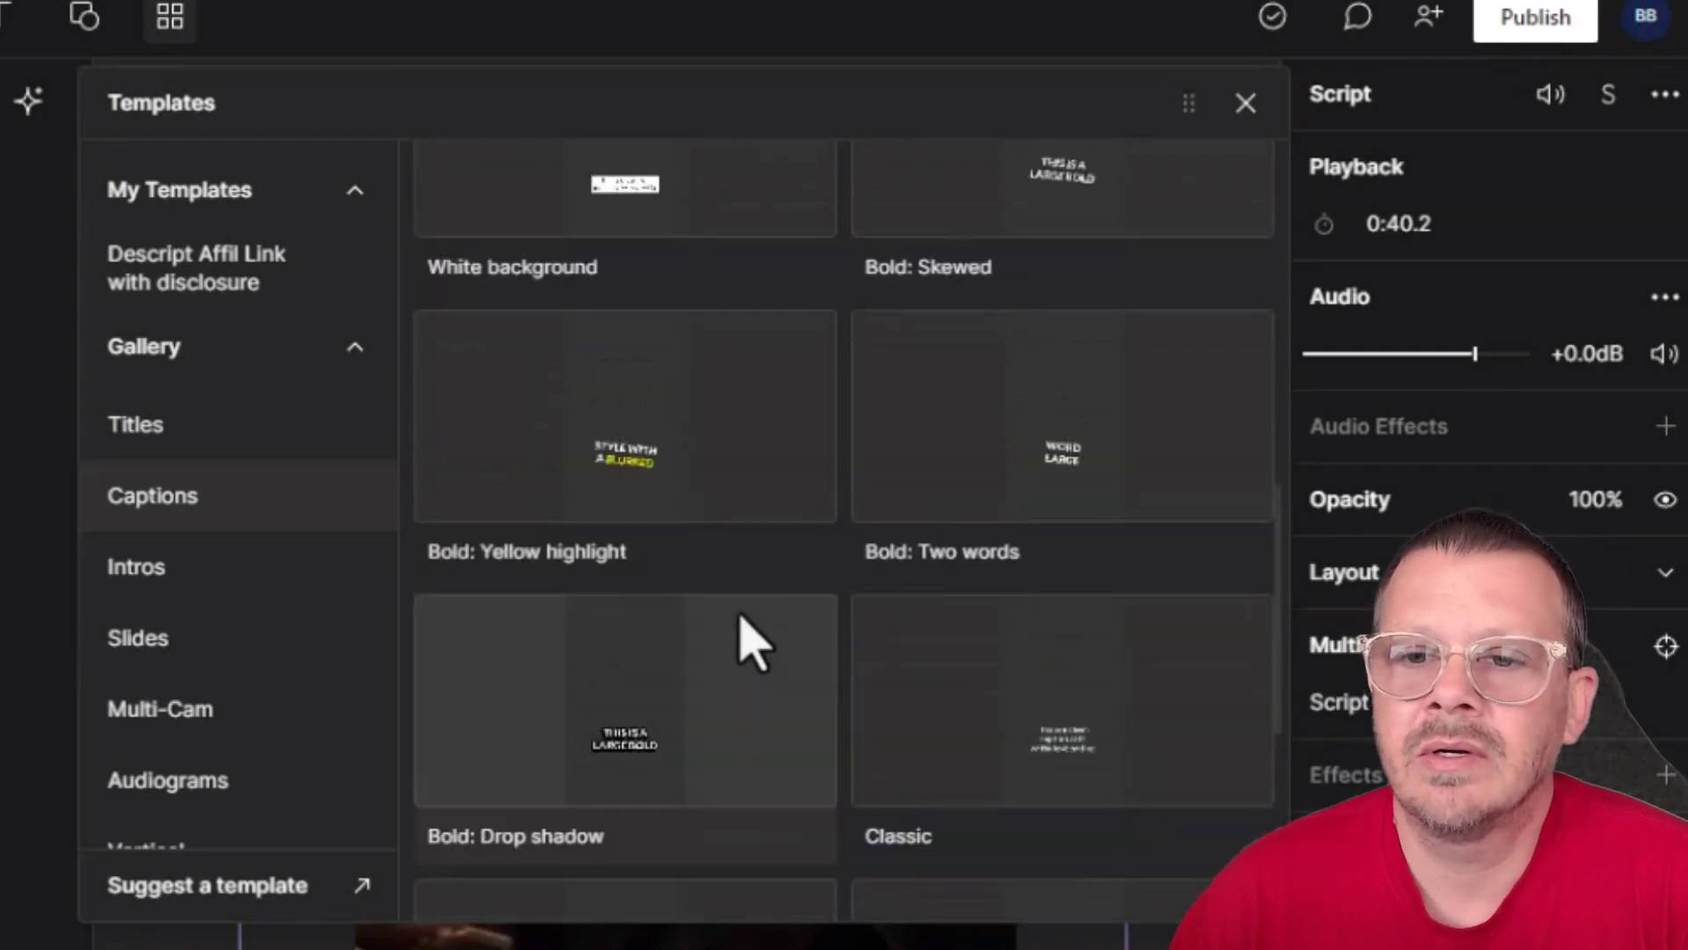
{"action": "scroll", "coordinate": [741, 624], "scroll_direction": "up", "scroll_amount": 5}
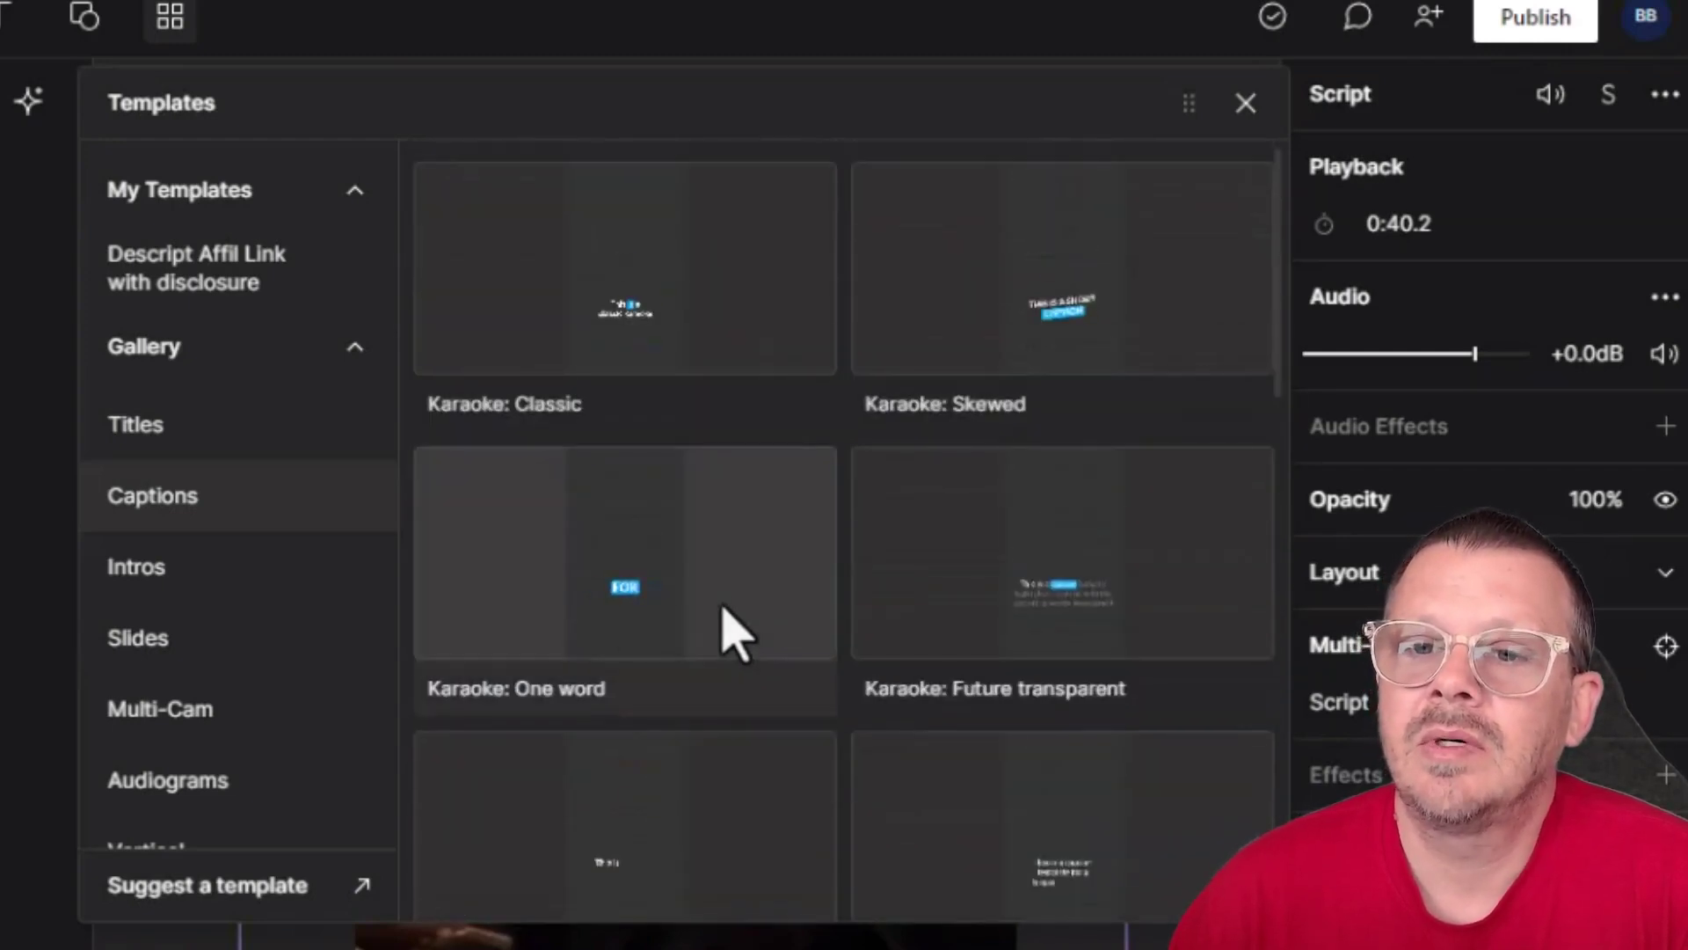
{"action": "left_click", "coordinate": [620, 313]}
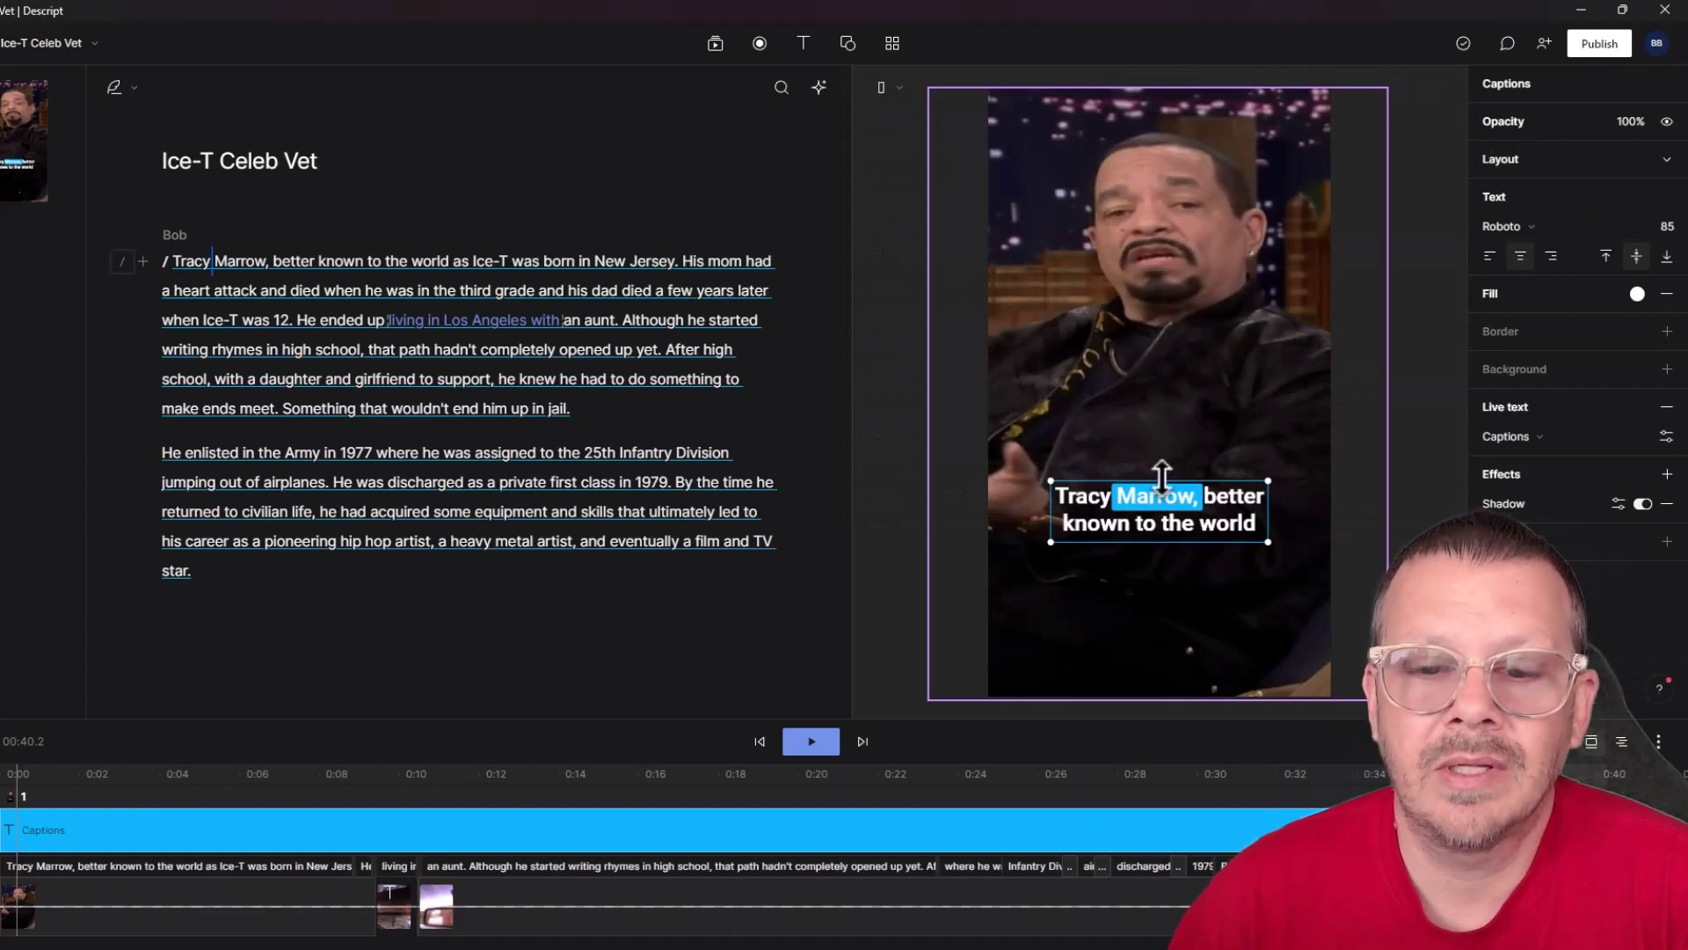
{"action": "left_click", "coordinate": [1358, 534]}
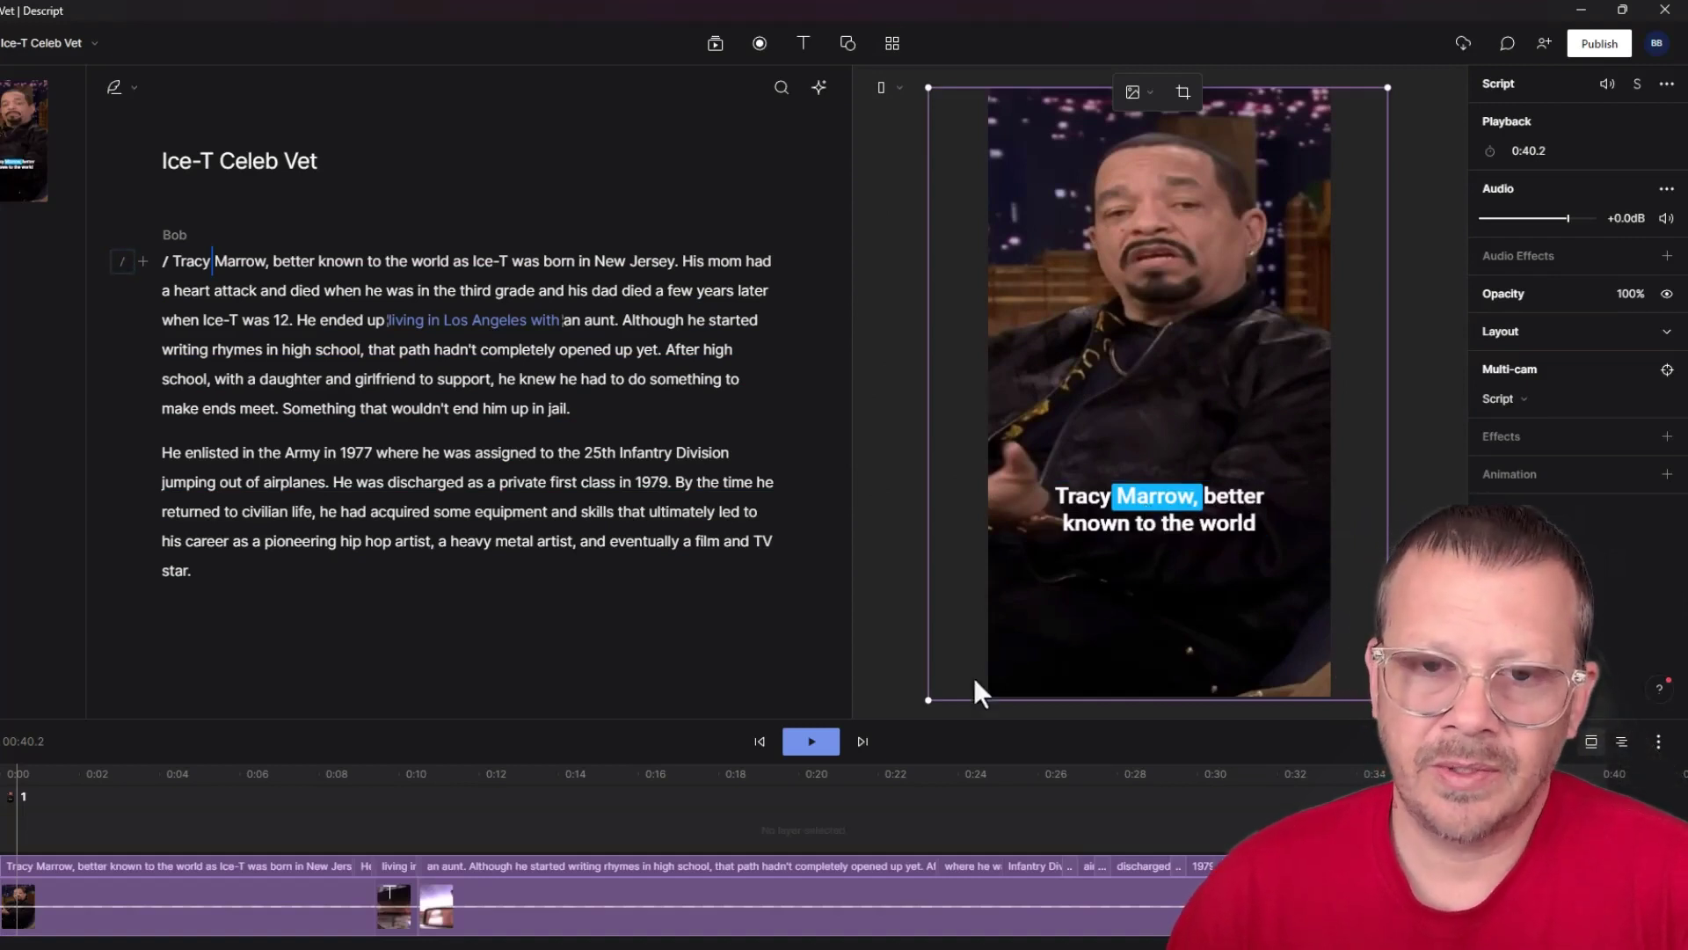
{"action": "left_click", "coordinate": [807, 742]}
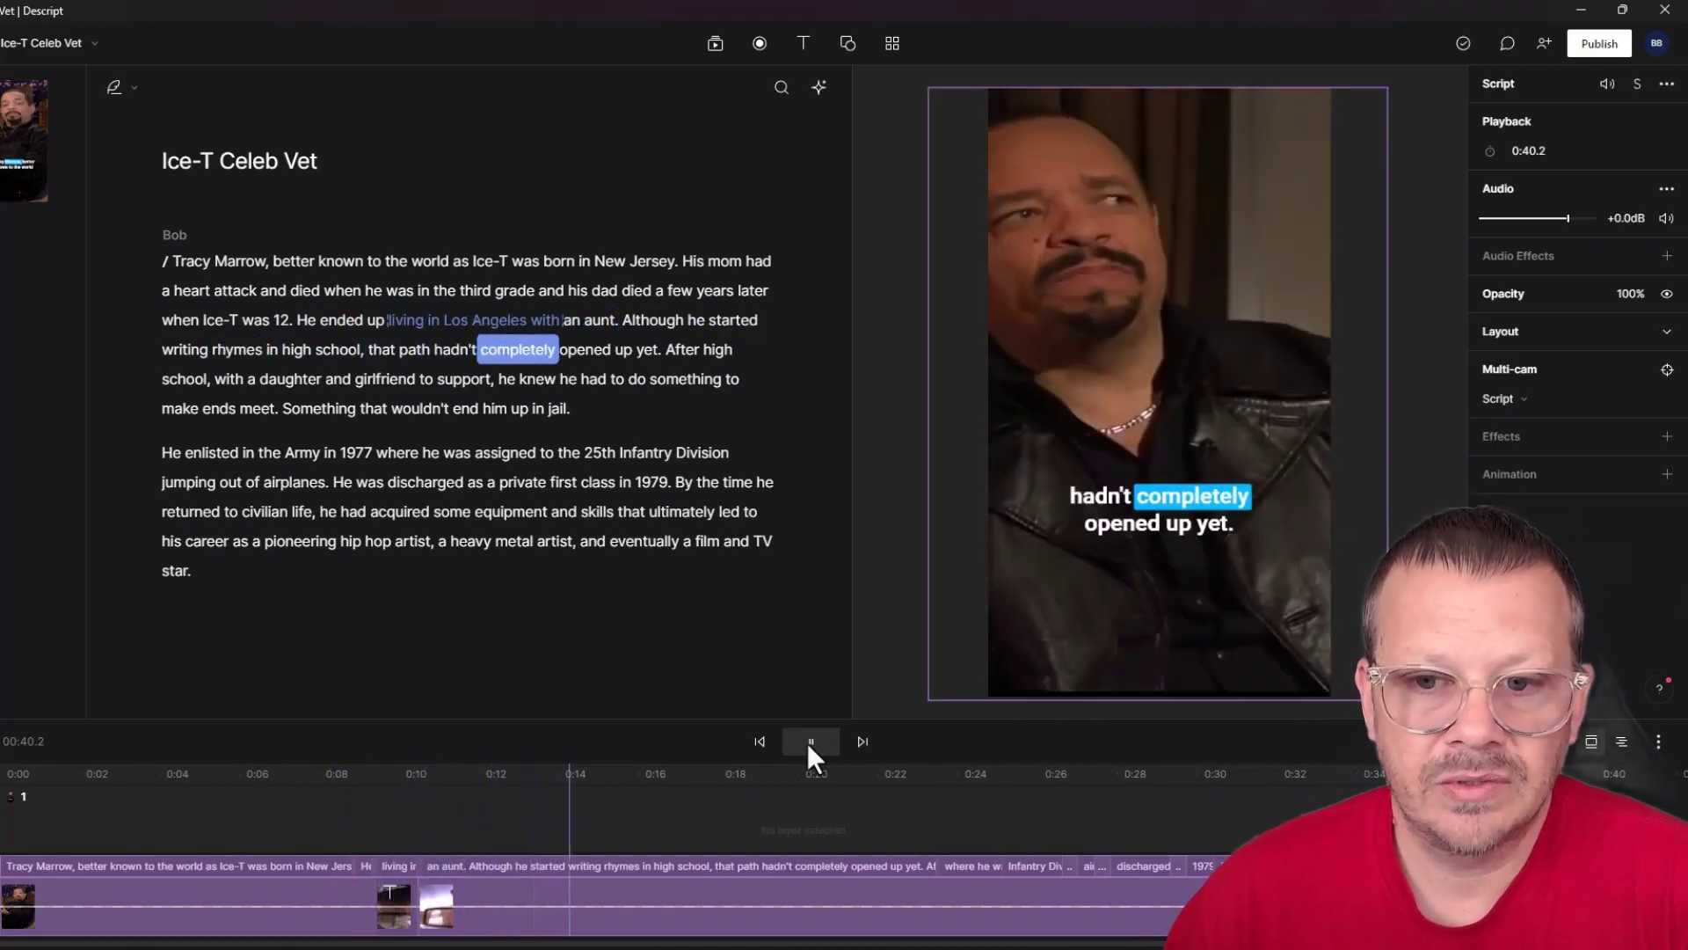
{"action": "left_click", "coordinate": [807, 742]}
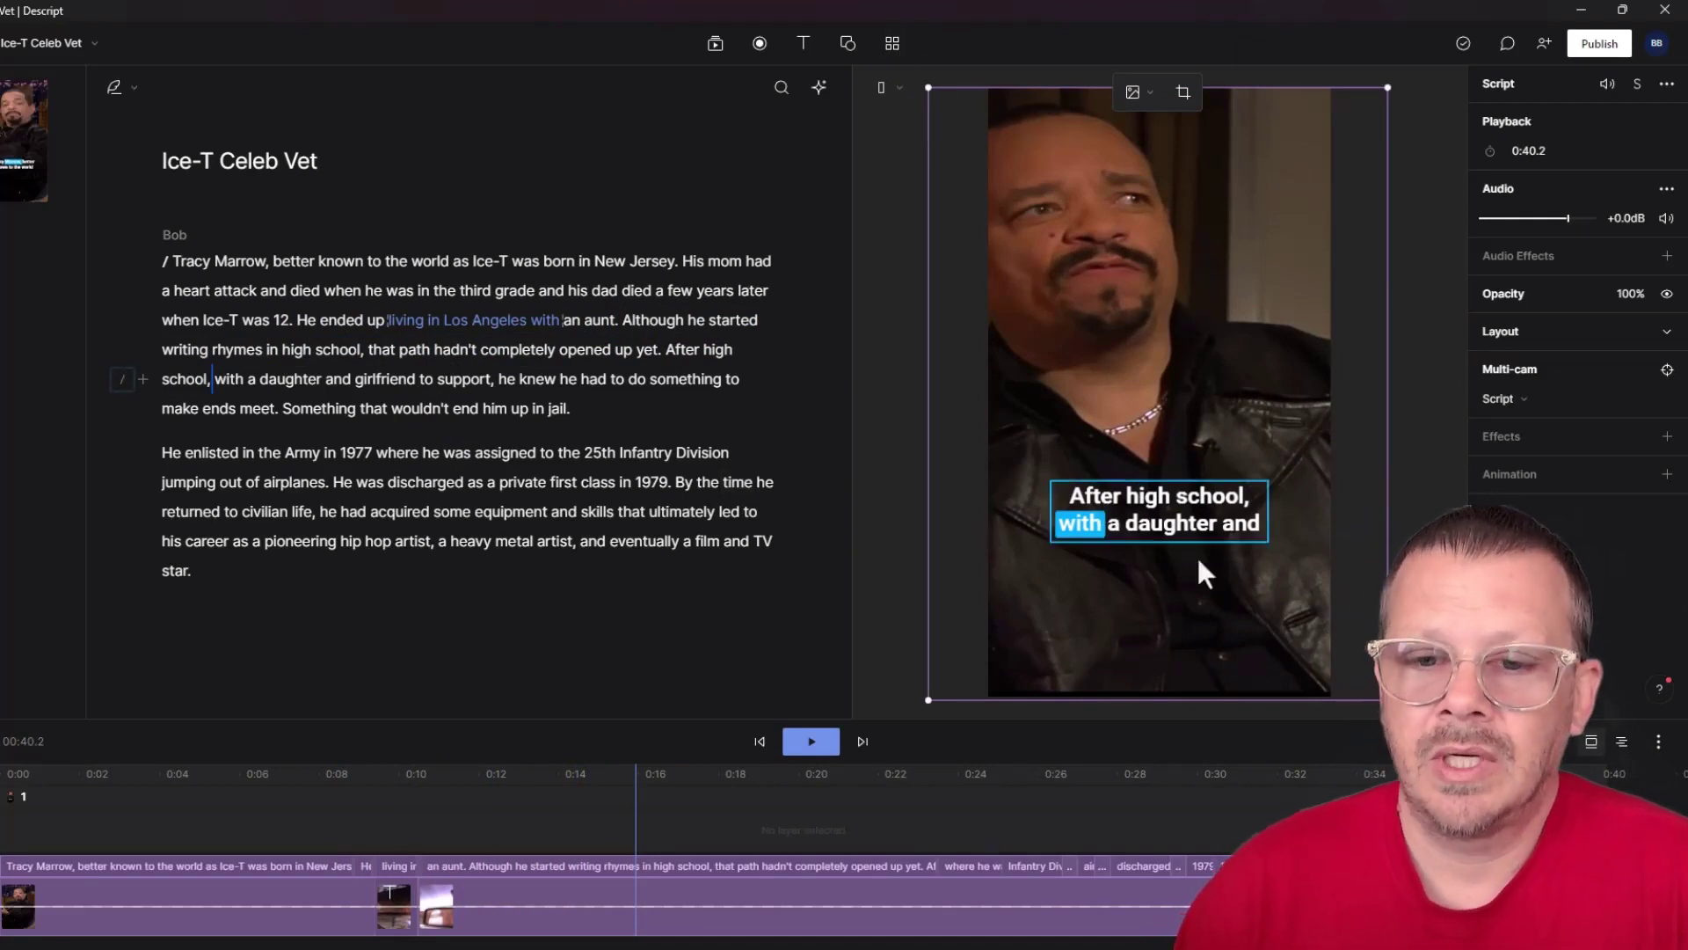
Step: Try the Karaoke: Skewed caption style, undo it, then delete both caption layers
{"action": "left_click", "coordinate": [1178, 523]}
{"action": "left_click", "coordinate": [890, 44]}
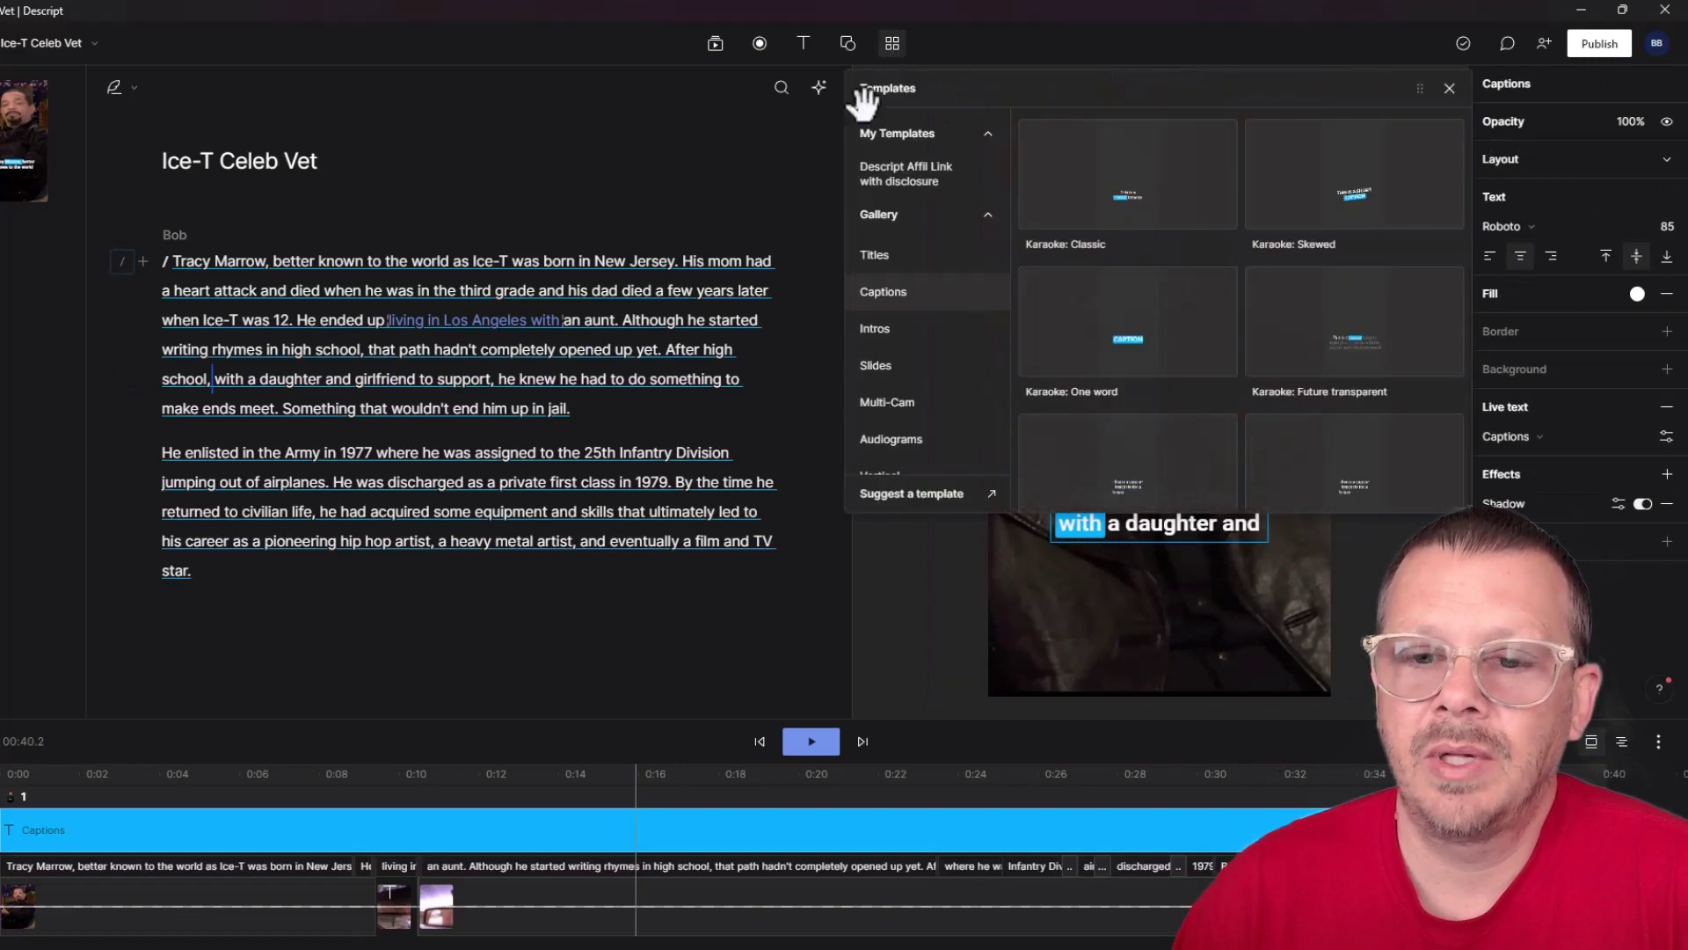
{"action": "left_click", "coordinate": [1358, 211]}
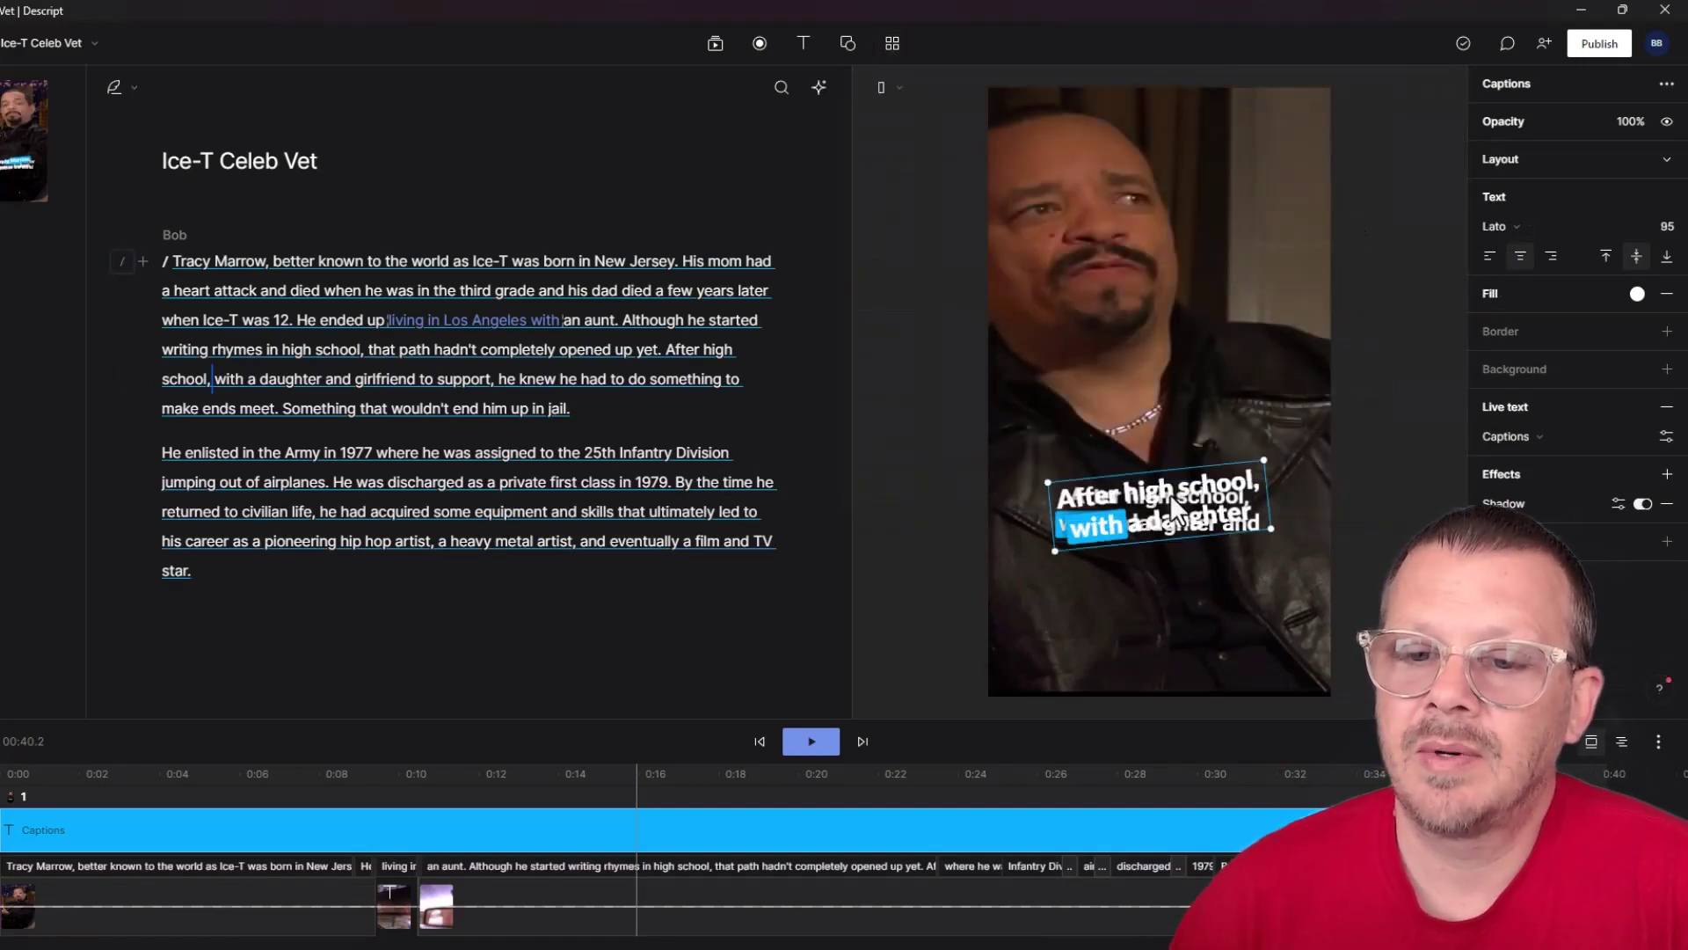
{"action": "key", "text": "ctrl+z"}
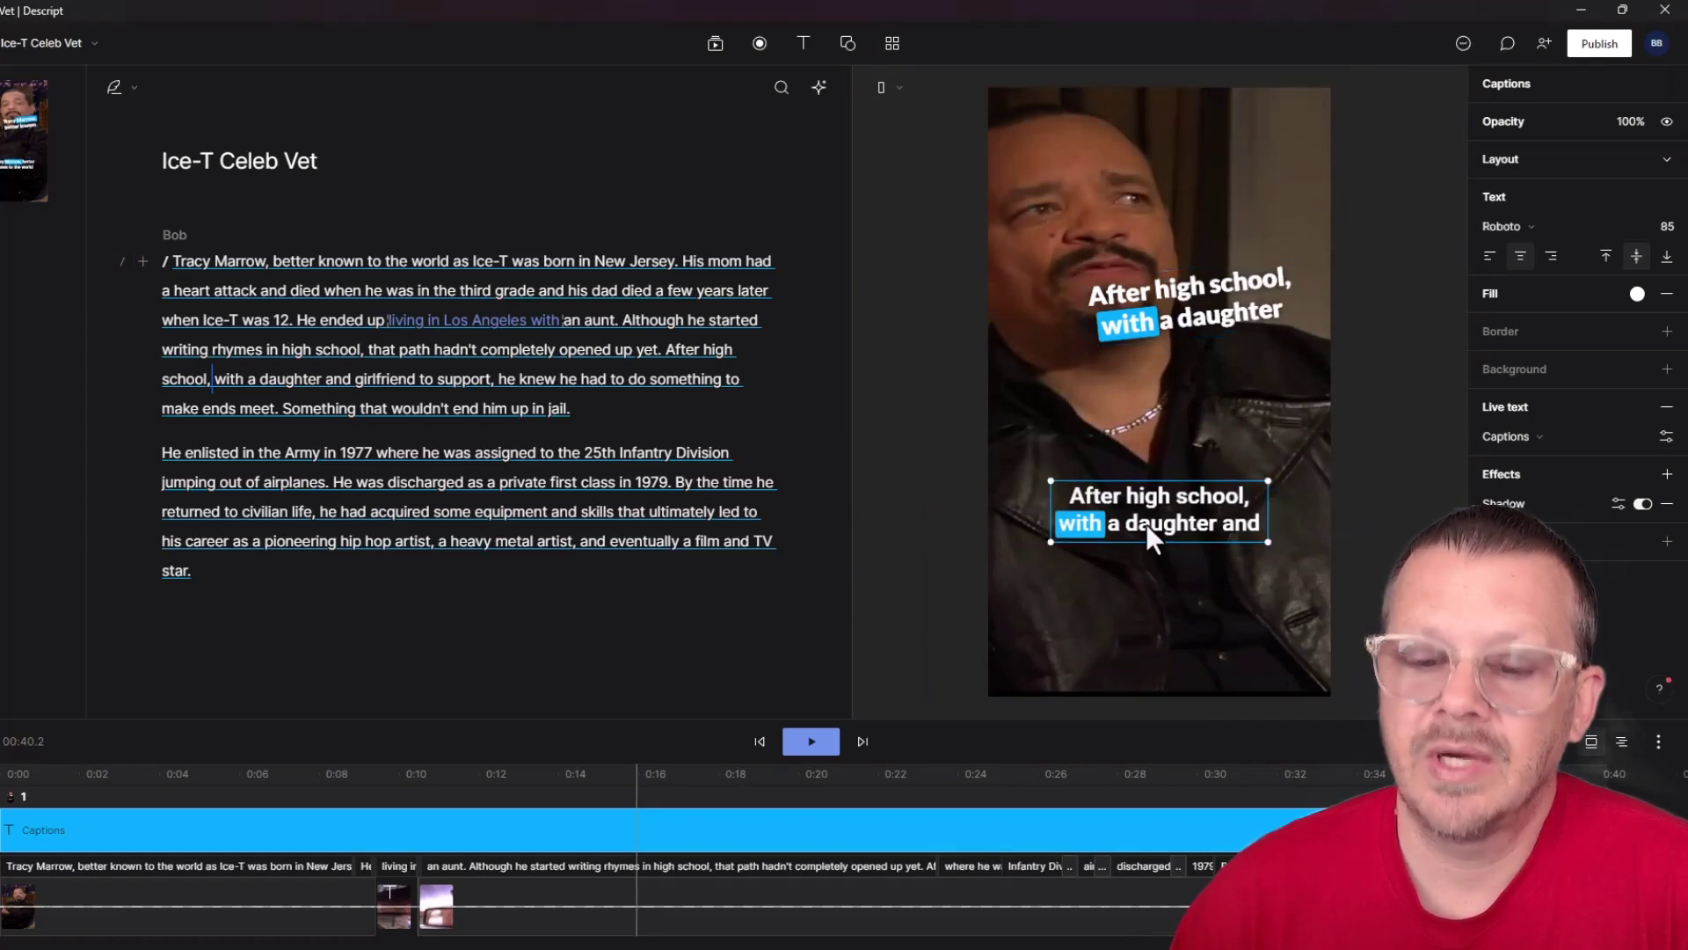
{"action": "key", "text": "Delete"}
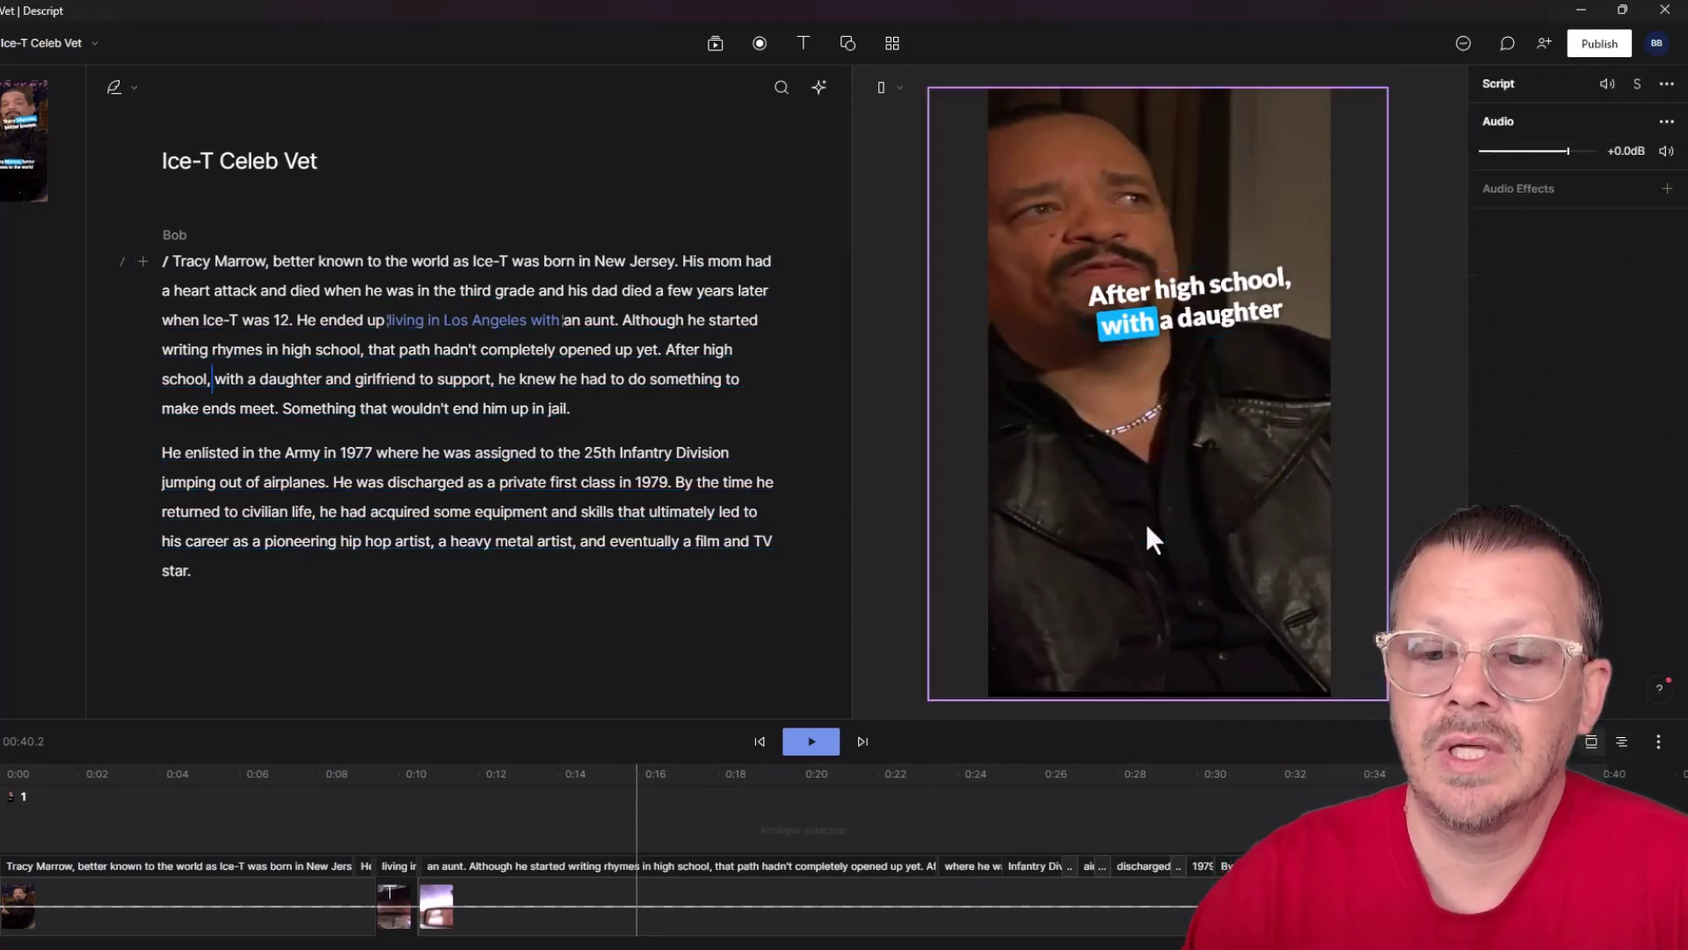
{"action": "left_click_drag", "start_coordinate": [1178, 309], "coordinate": [1163, 422]}
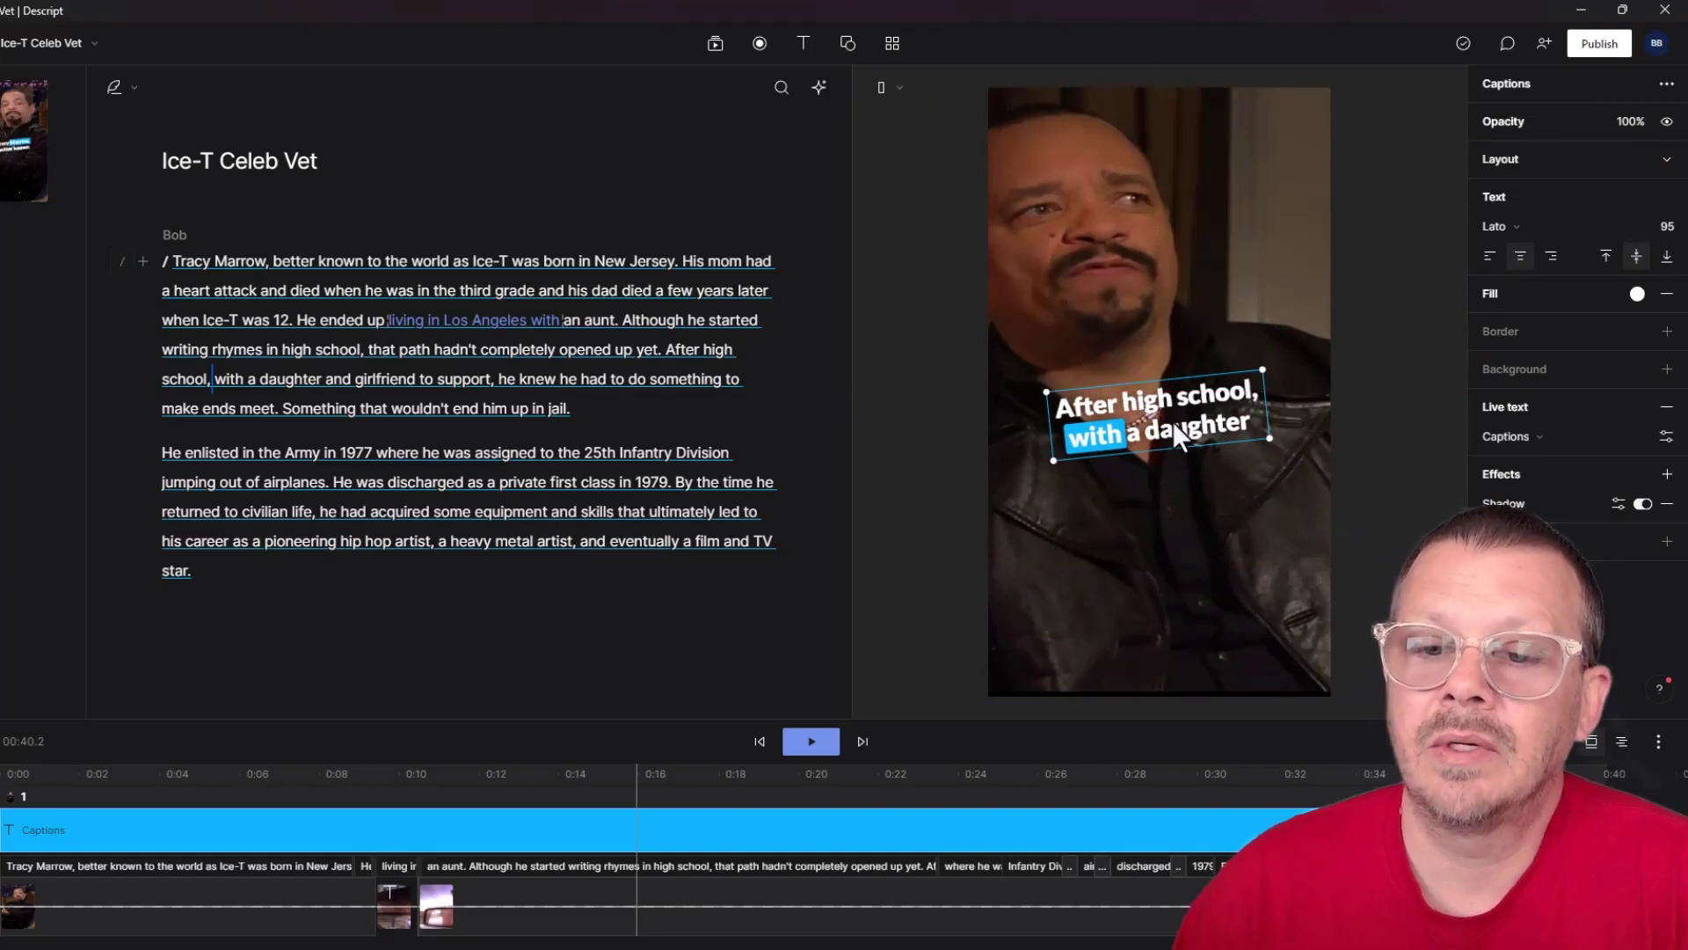
{"action": "key", "text": "Delete"}
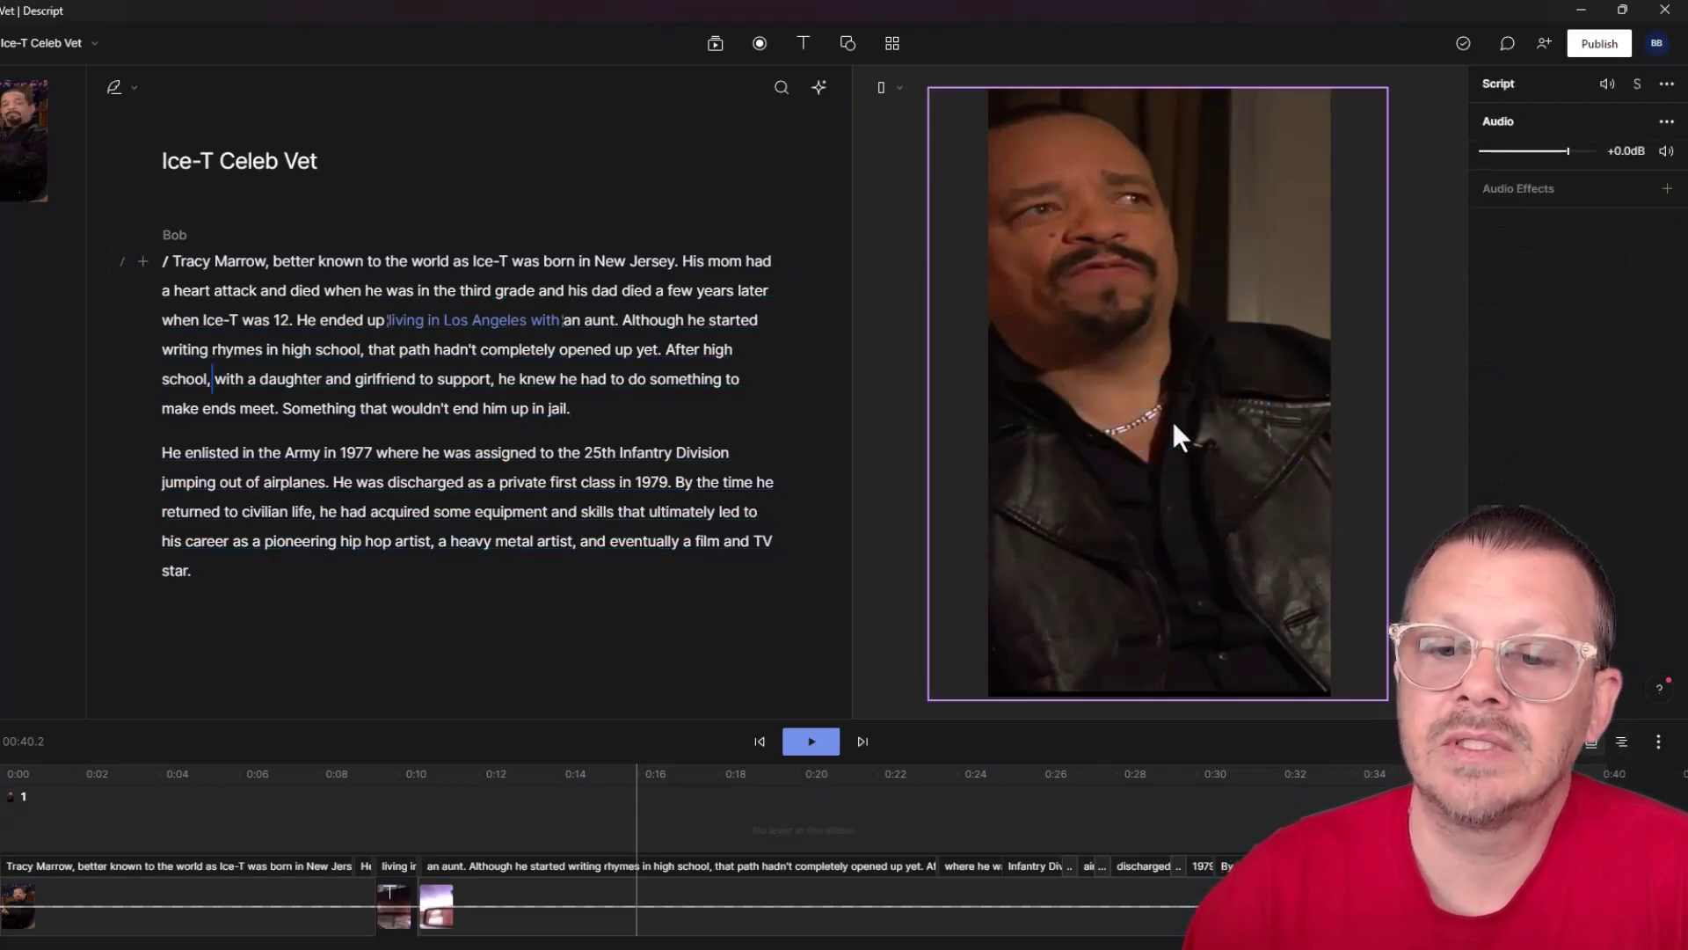
Step: Apply the Clean caption style and preview it in playback
{"action": "left_click", "coordinate": [889, 44]}
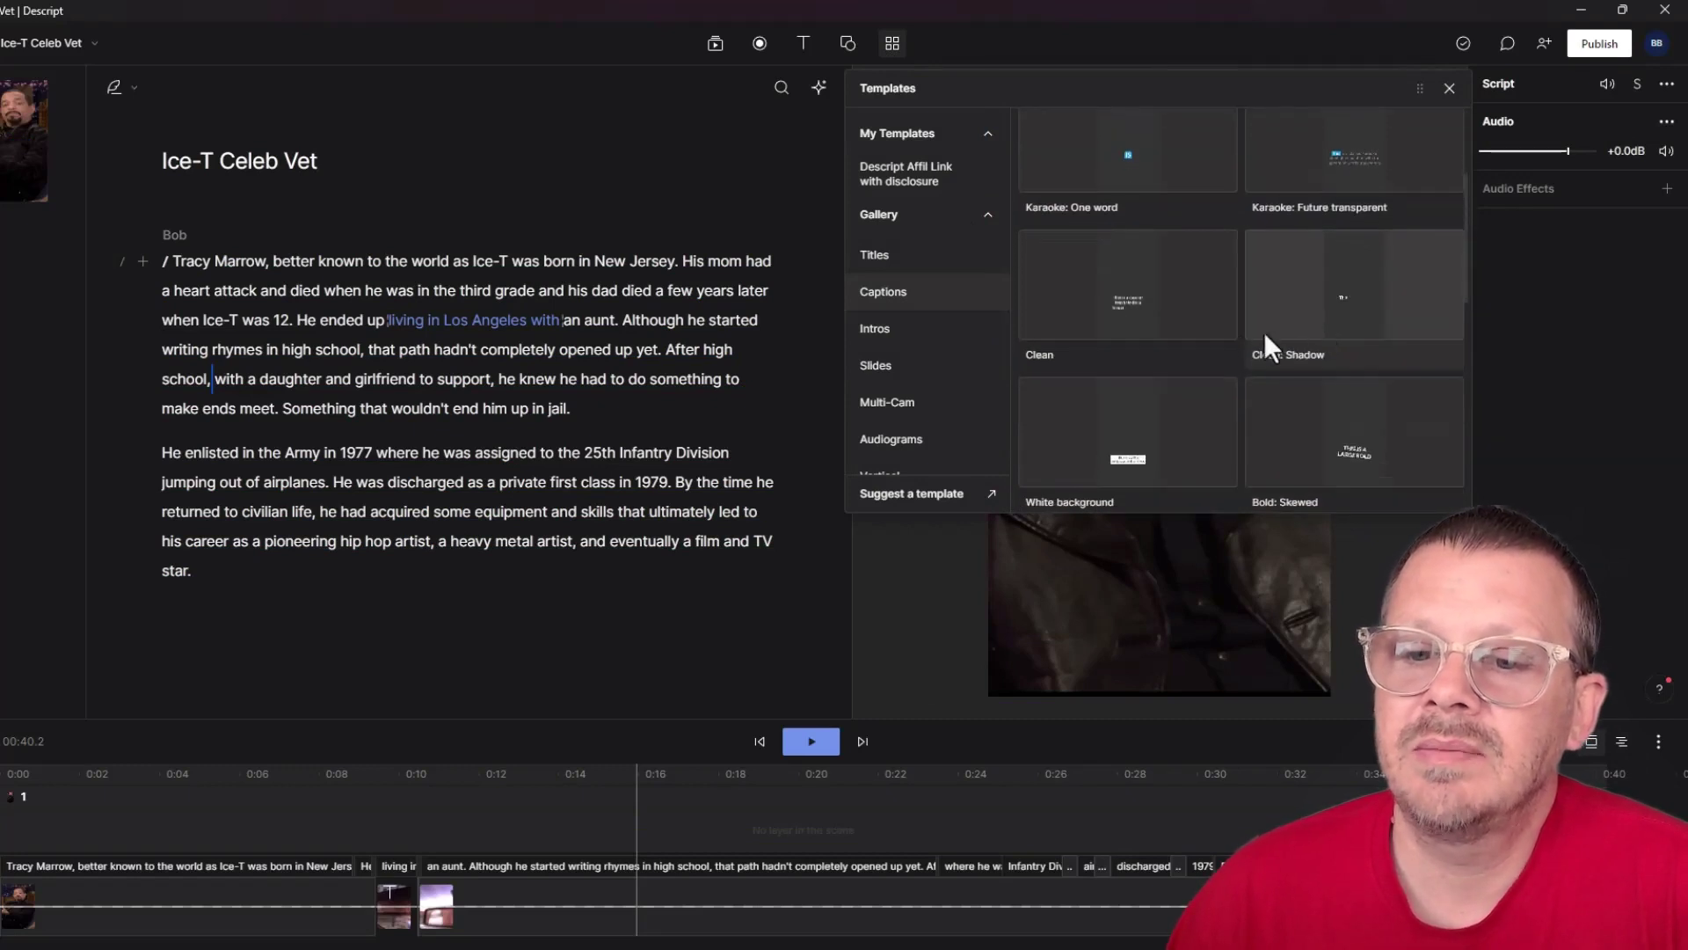
{"action": "left_click", "coordinate": [1154, 279]}
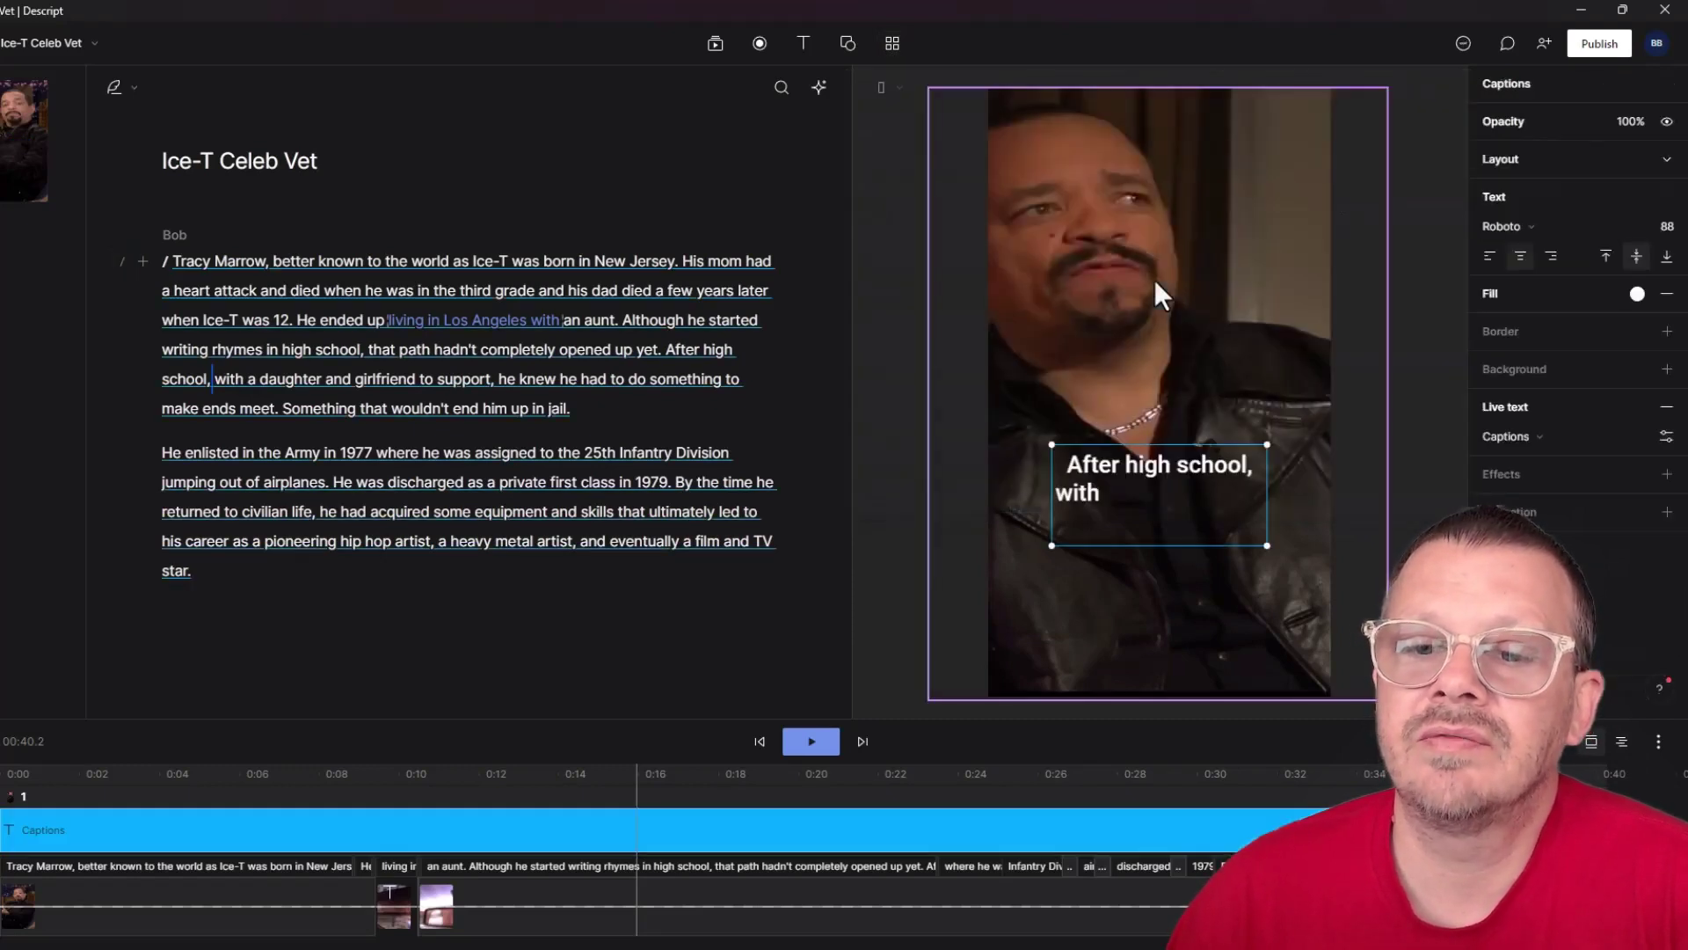
{"action": "left_click", "coordinate": [810, 740]}
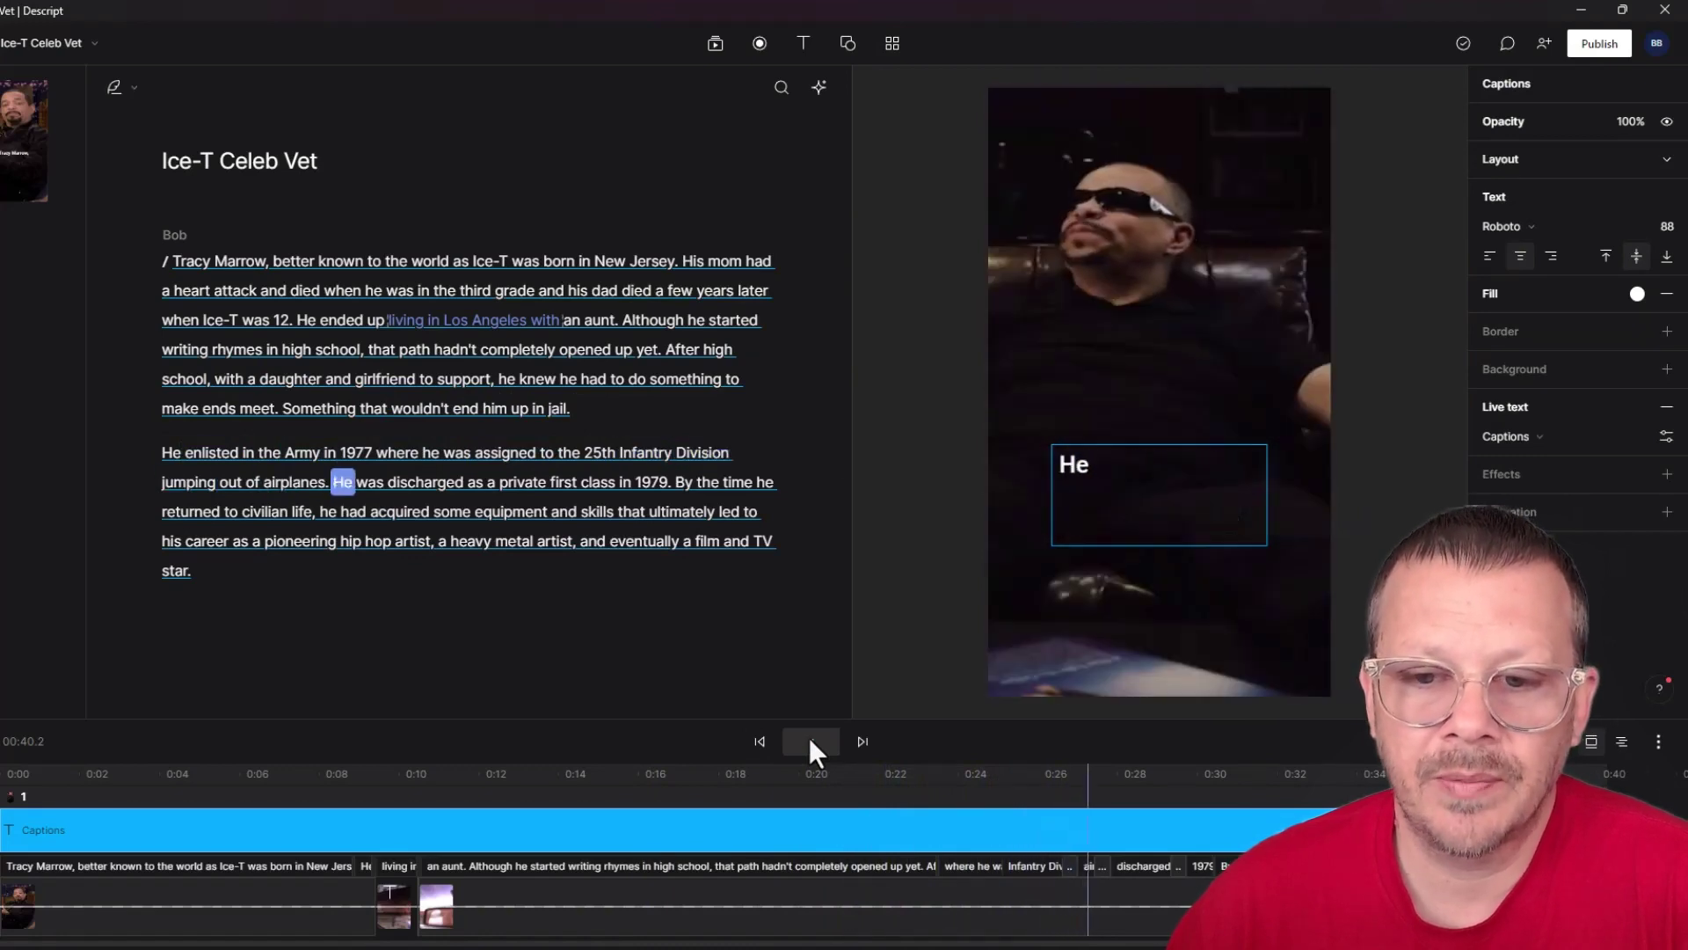
{"action": "left_click", "coordinate": [809, 741]}
Step: Try the Karaoke: One word caption style, preview it, then undo it
{"action": "left_click", "coordinate": [893, 43]}
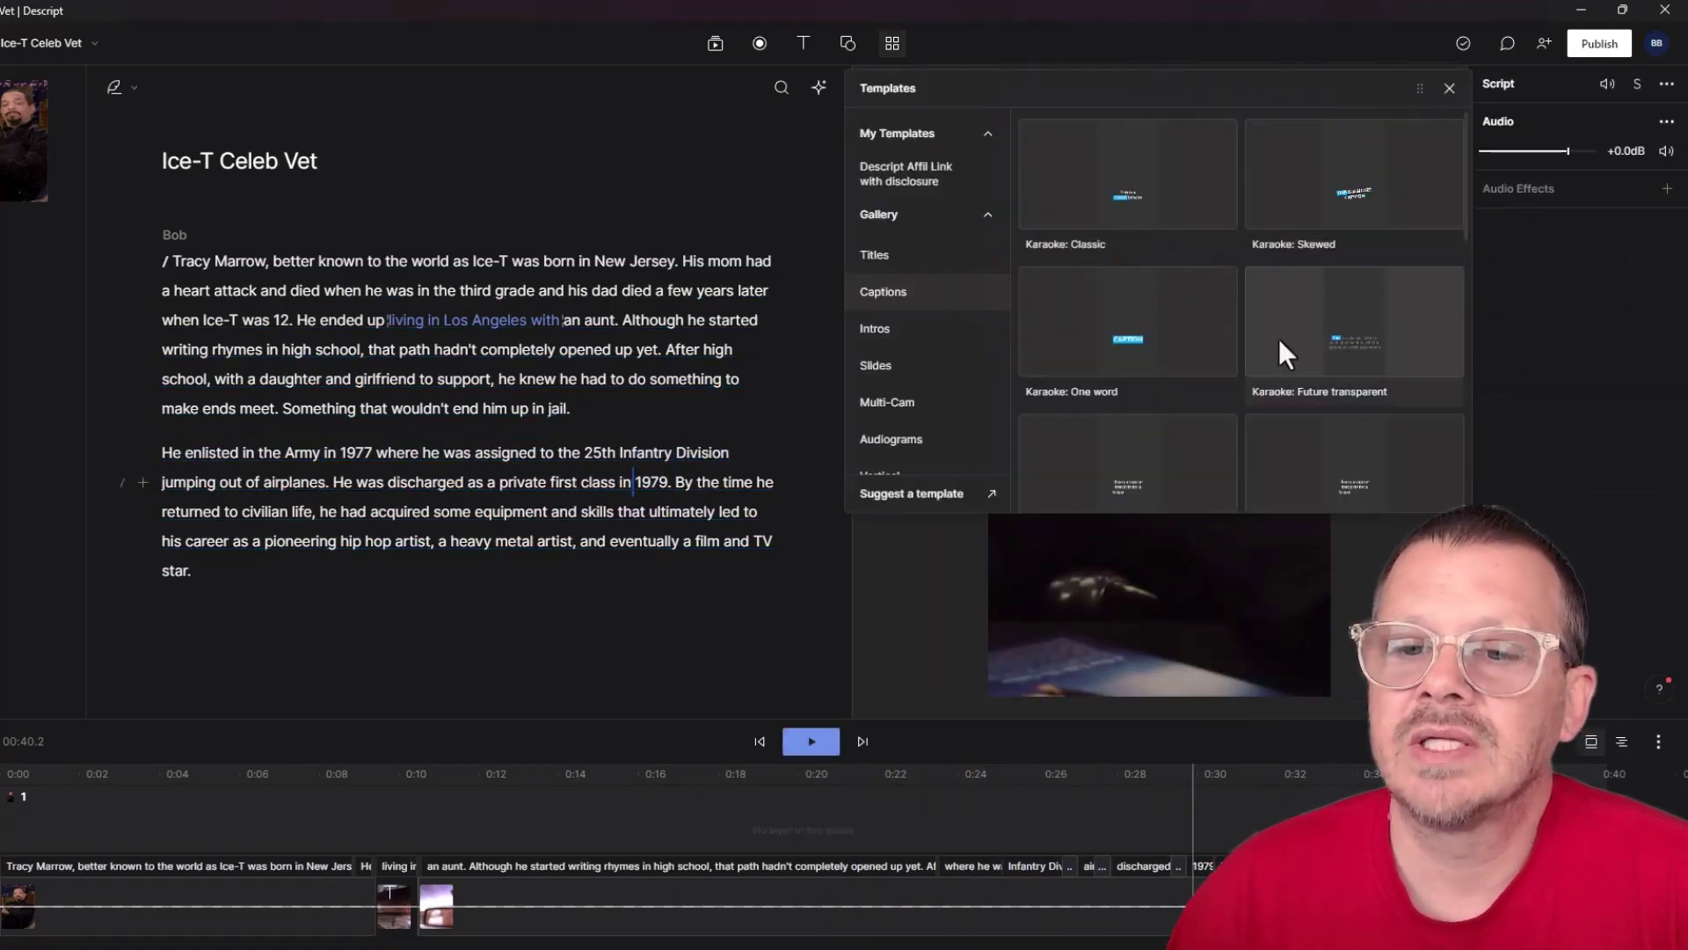
{"action": "left_click", "coordinate": [1183, 334]}
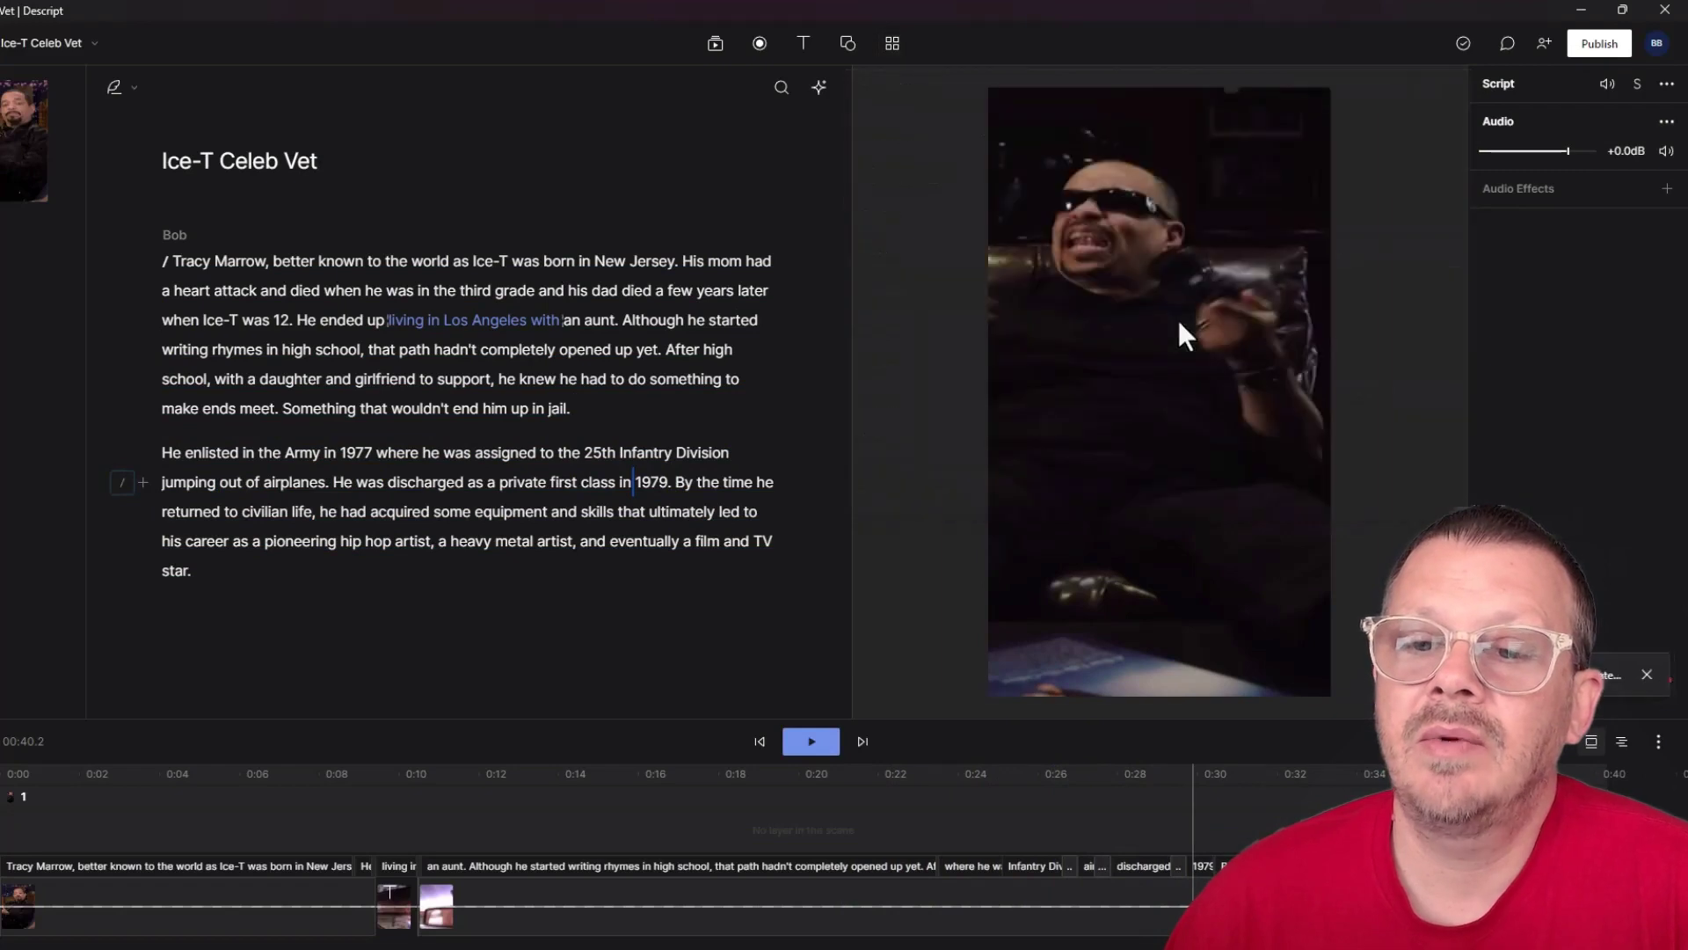
{"action": "left_click", "coordinate": [804, 741]}
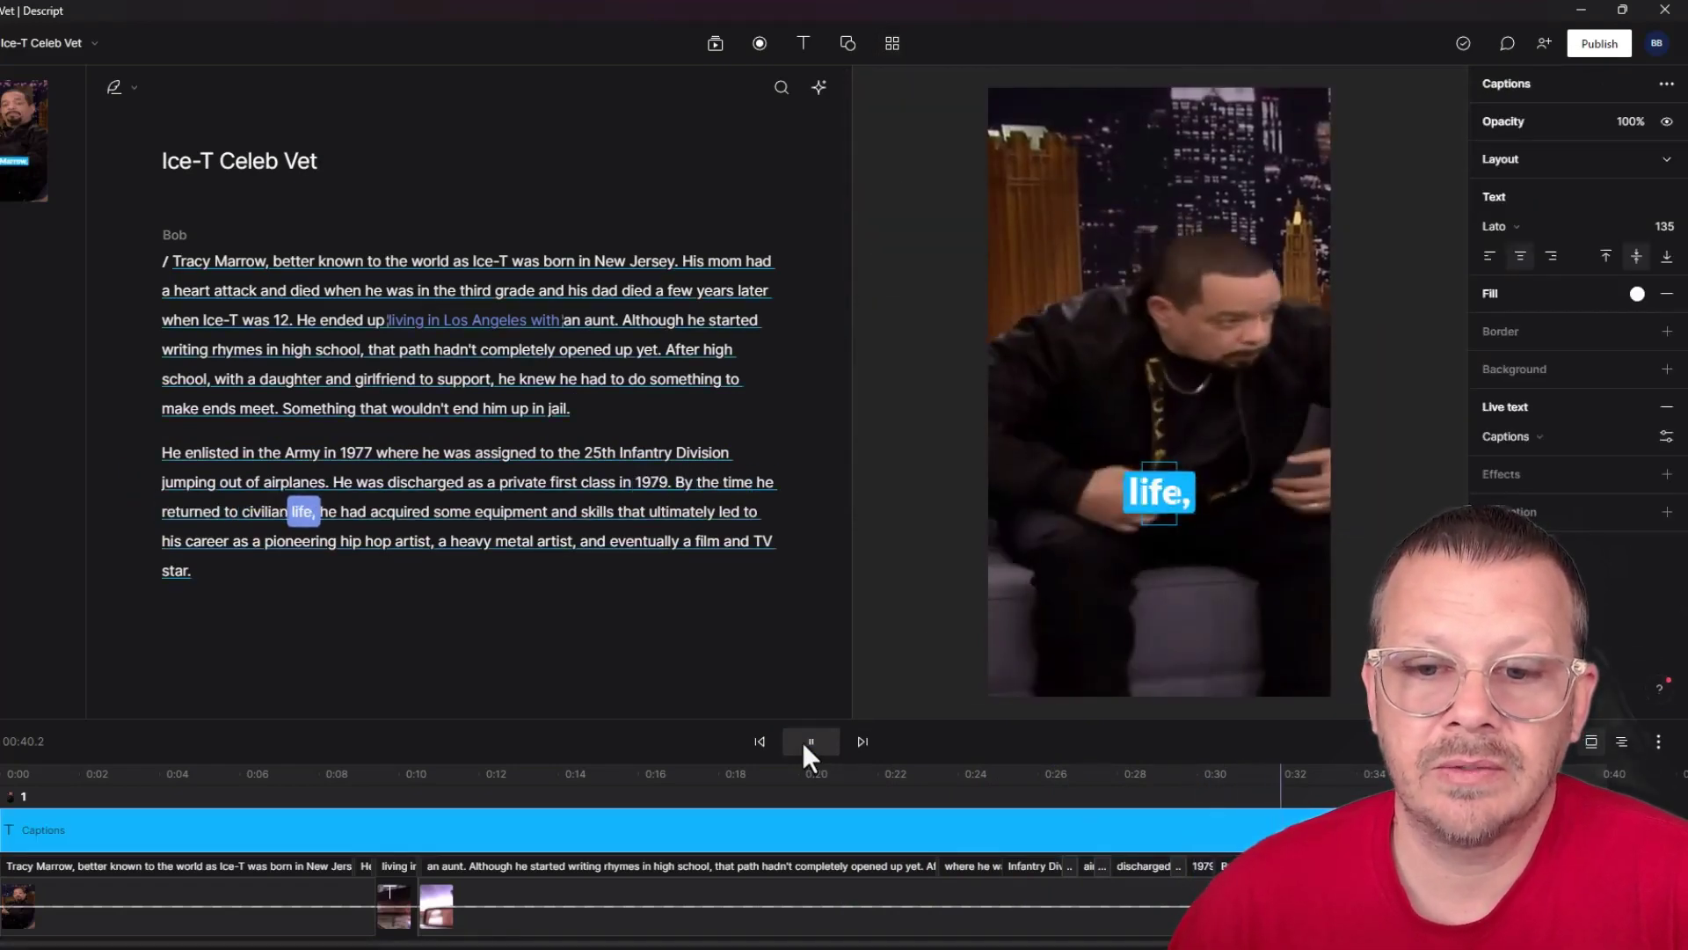
{"action": "key", "text": "ctrl+z"}
Step: Apply the Bold: Yellow highlight caption style and preview it around 0:18–0:24
{"action": "scroll", "coordinate": [1202, 310], "scroll_direction": "down", "scroll_amount": 1}
{"action": "left_click", "coordinate": [1203, 309]}
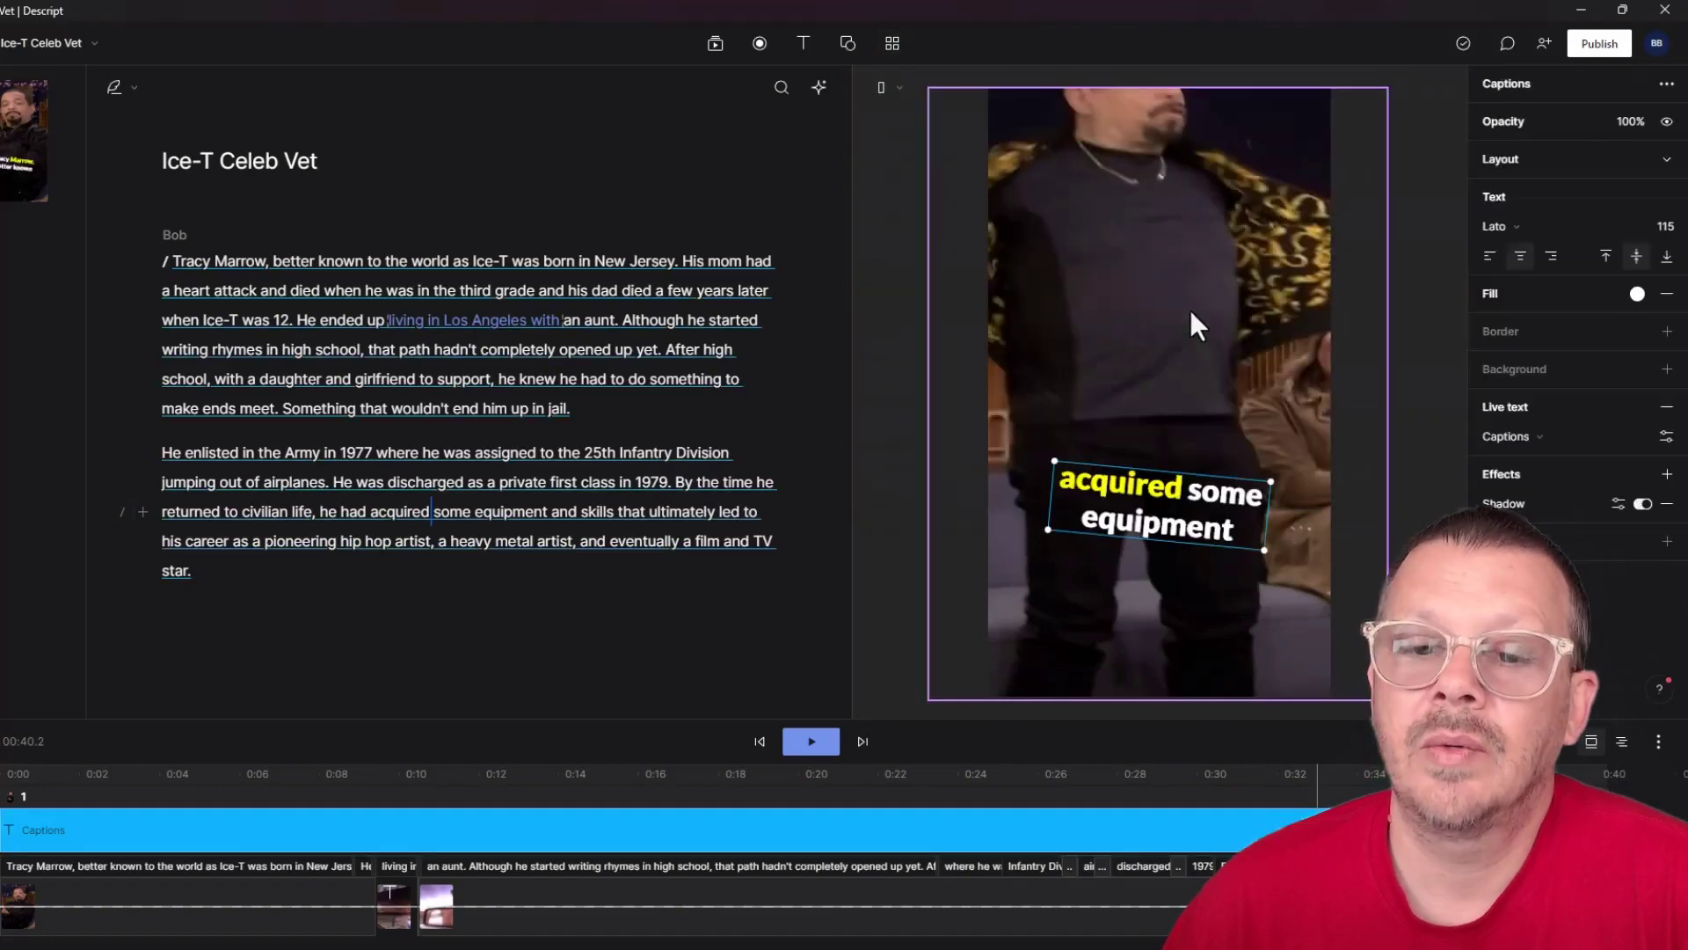
{"action": "left_click", "coordinate": [811, 741]}
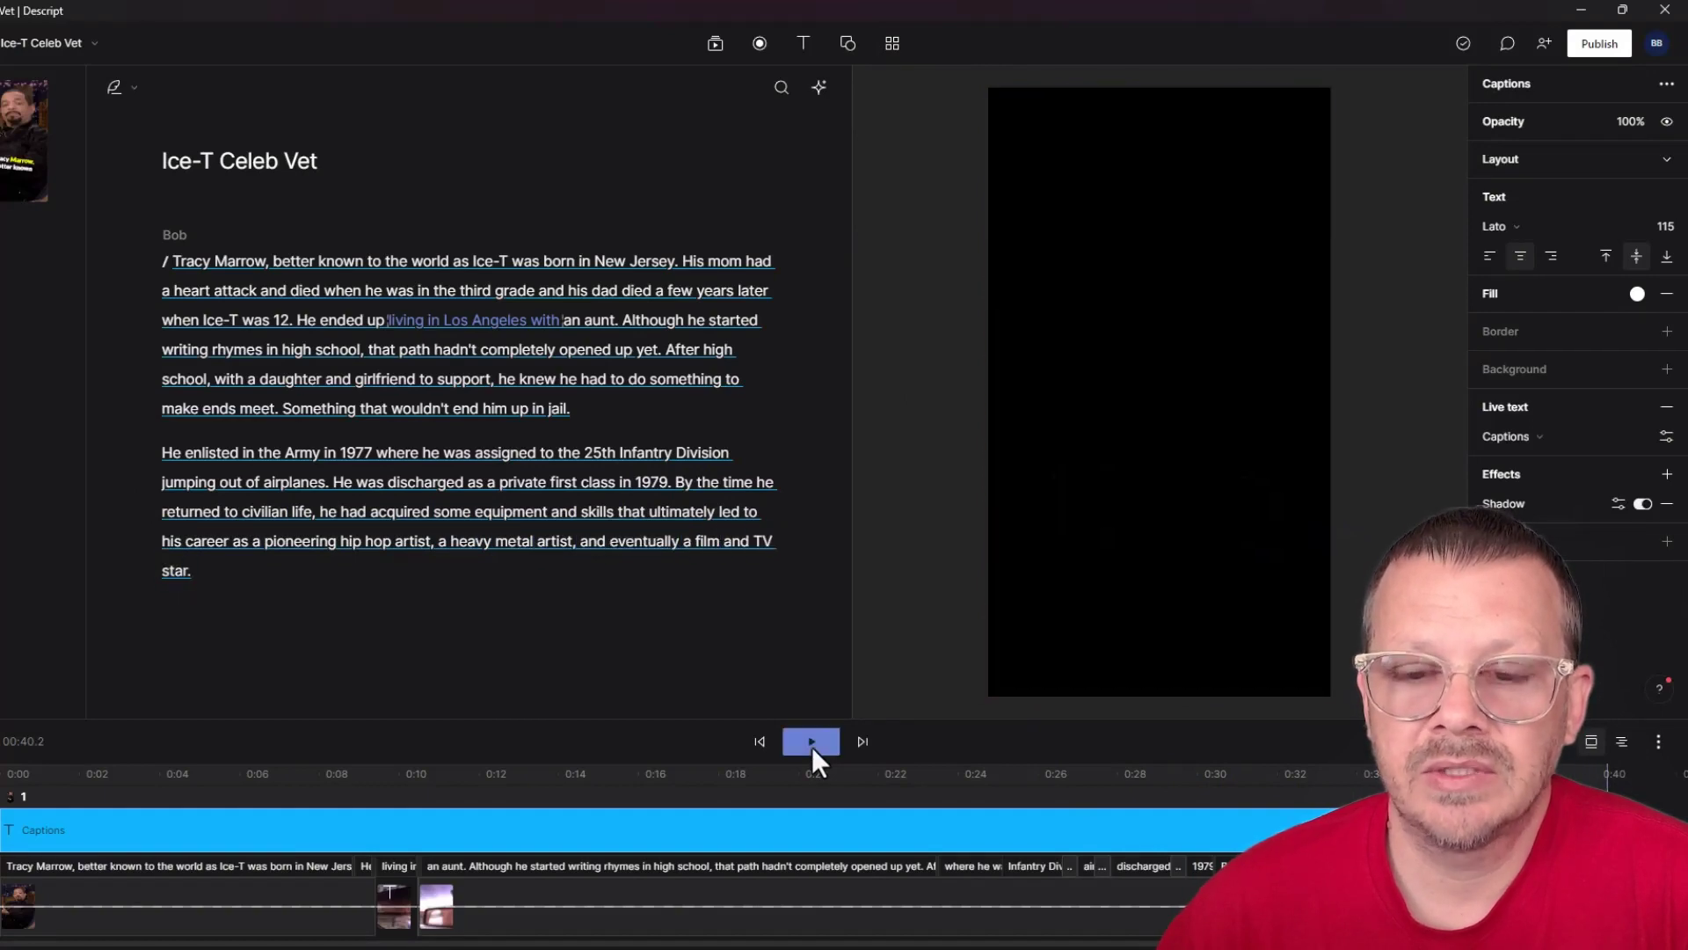
{"action": "left_click", "coordinate": [1235, 531]}
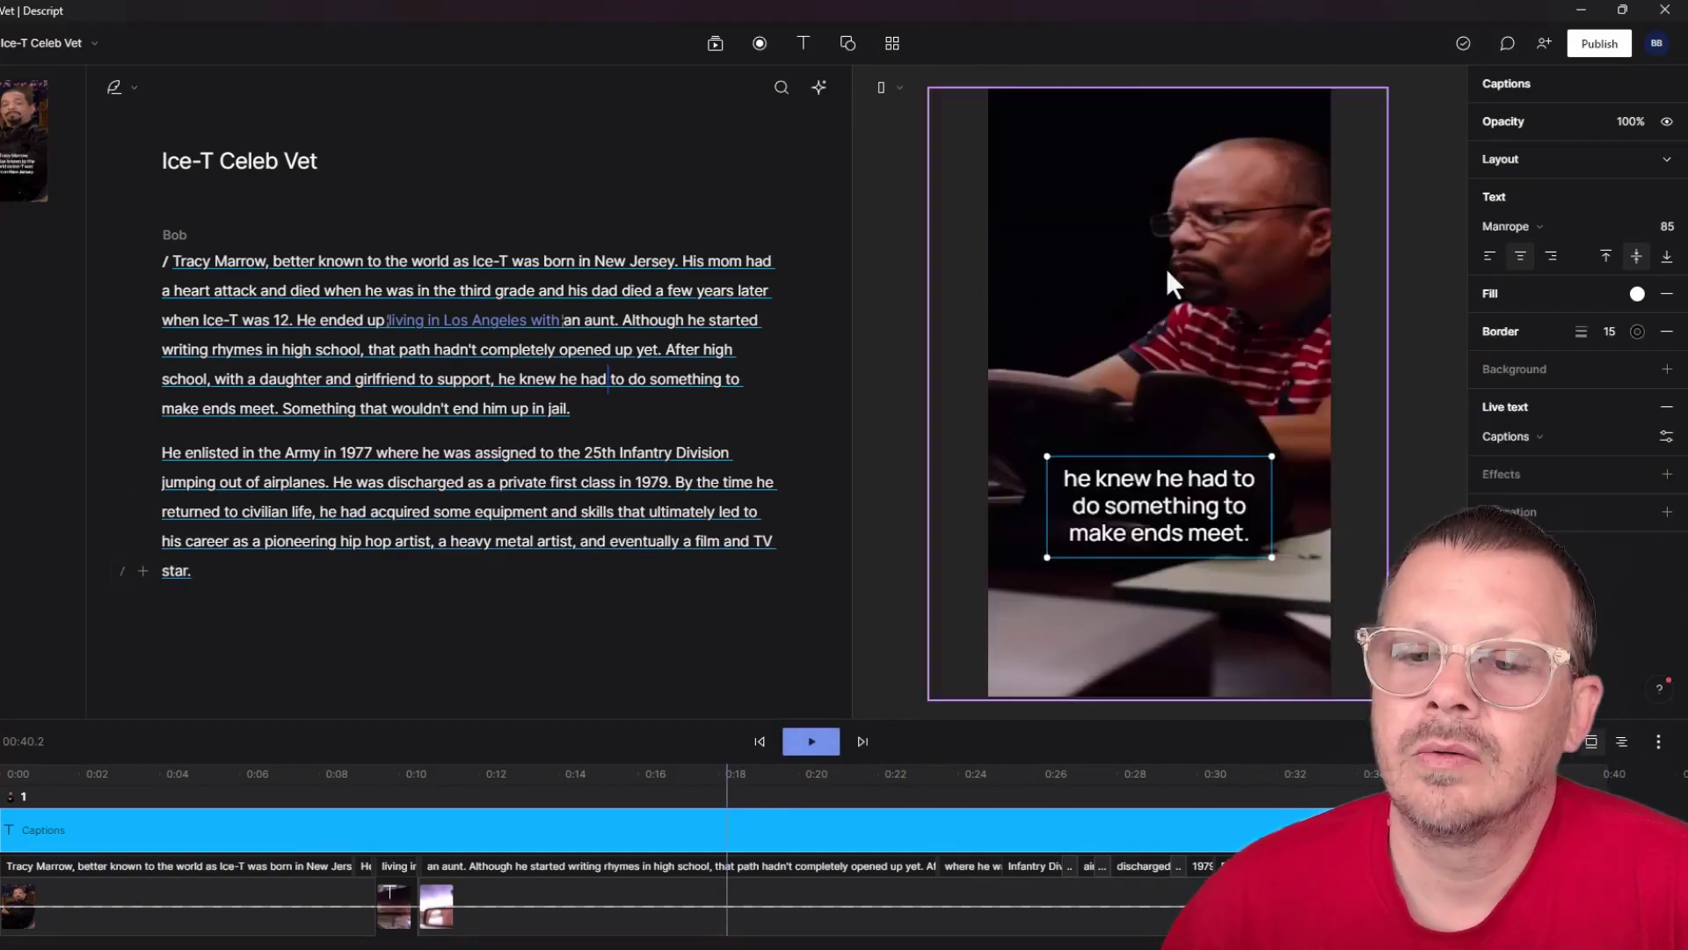
{"action": "left_click", "coordinate": [811, 741]}
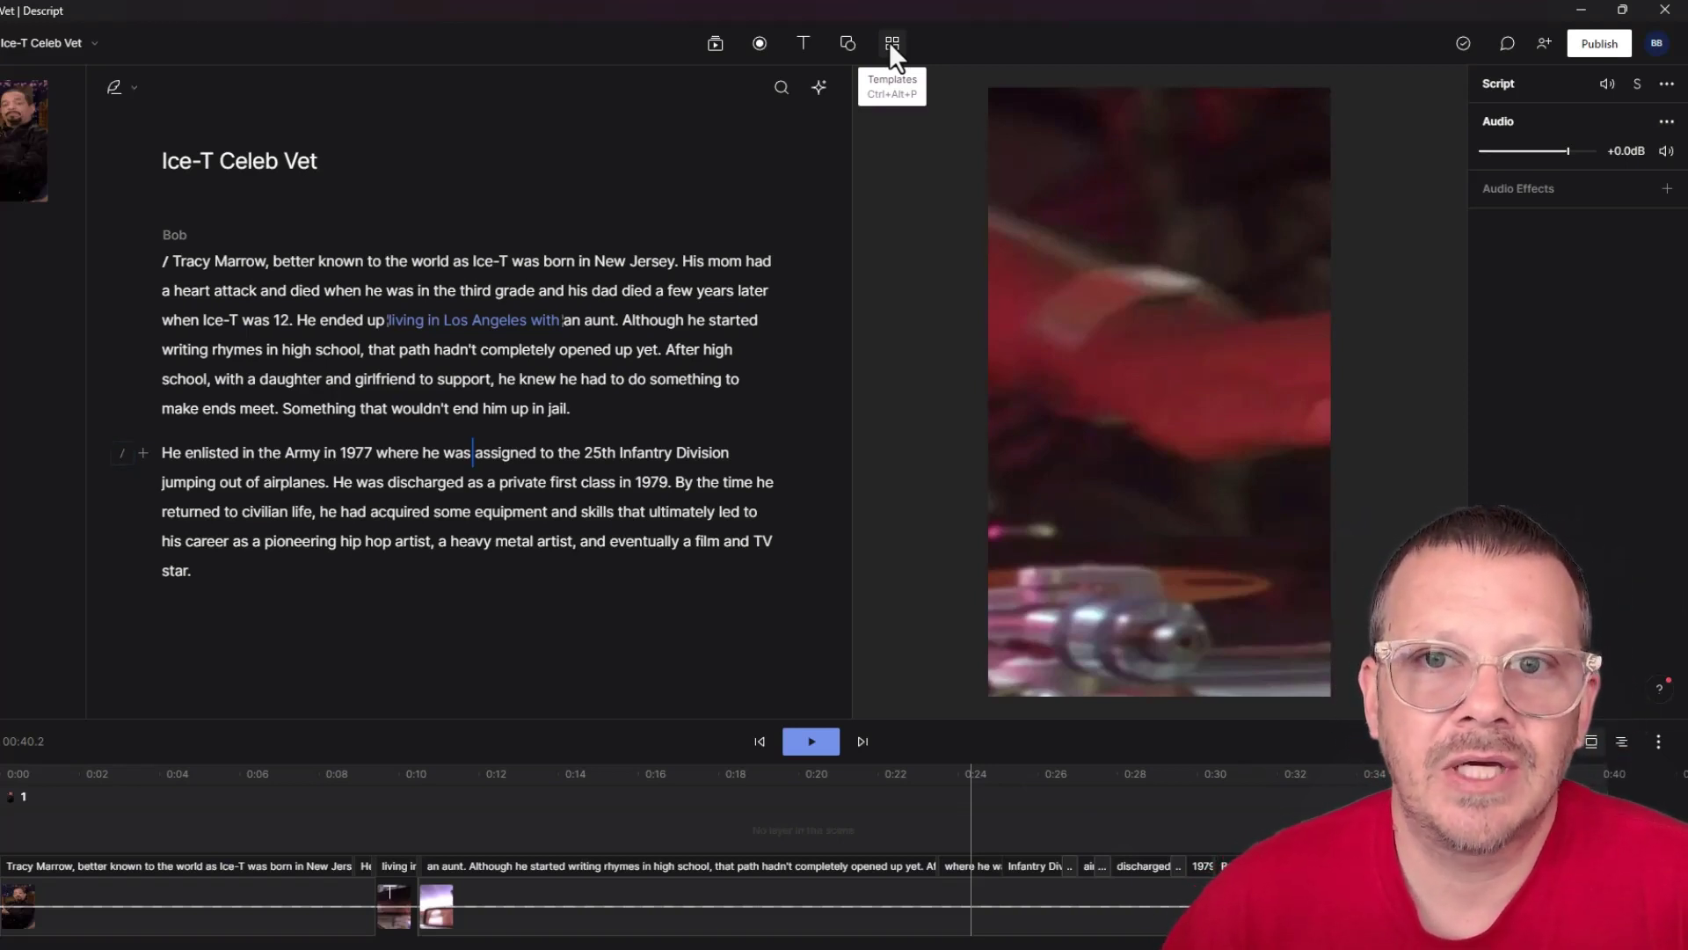
Step: Apply the Karaoke: Future transparent caption style and move the captions higher in the frame
{"action": "left_click", "coordinate": [892, 44]}
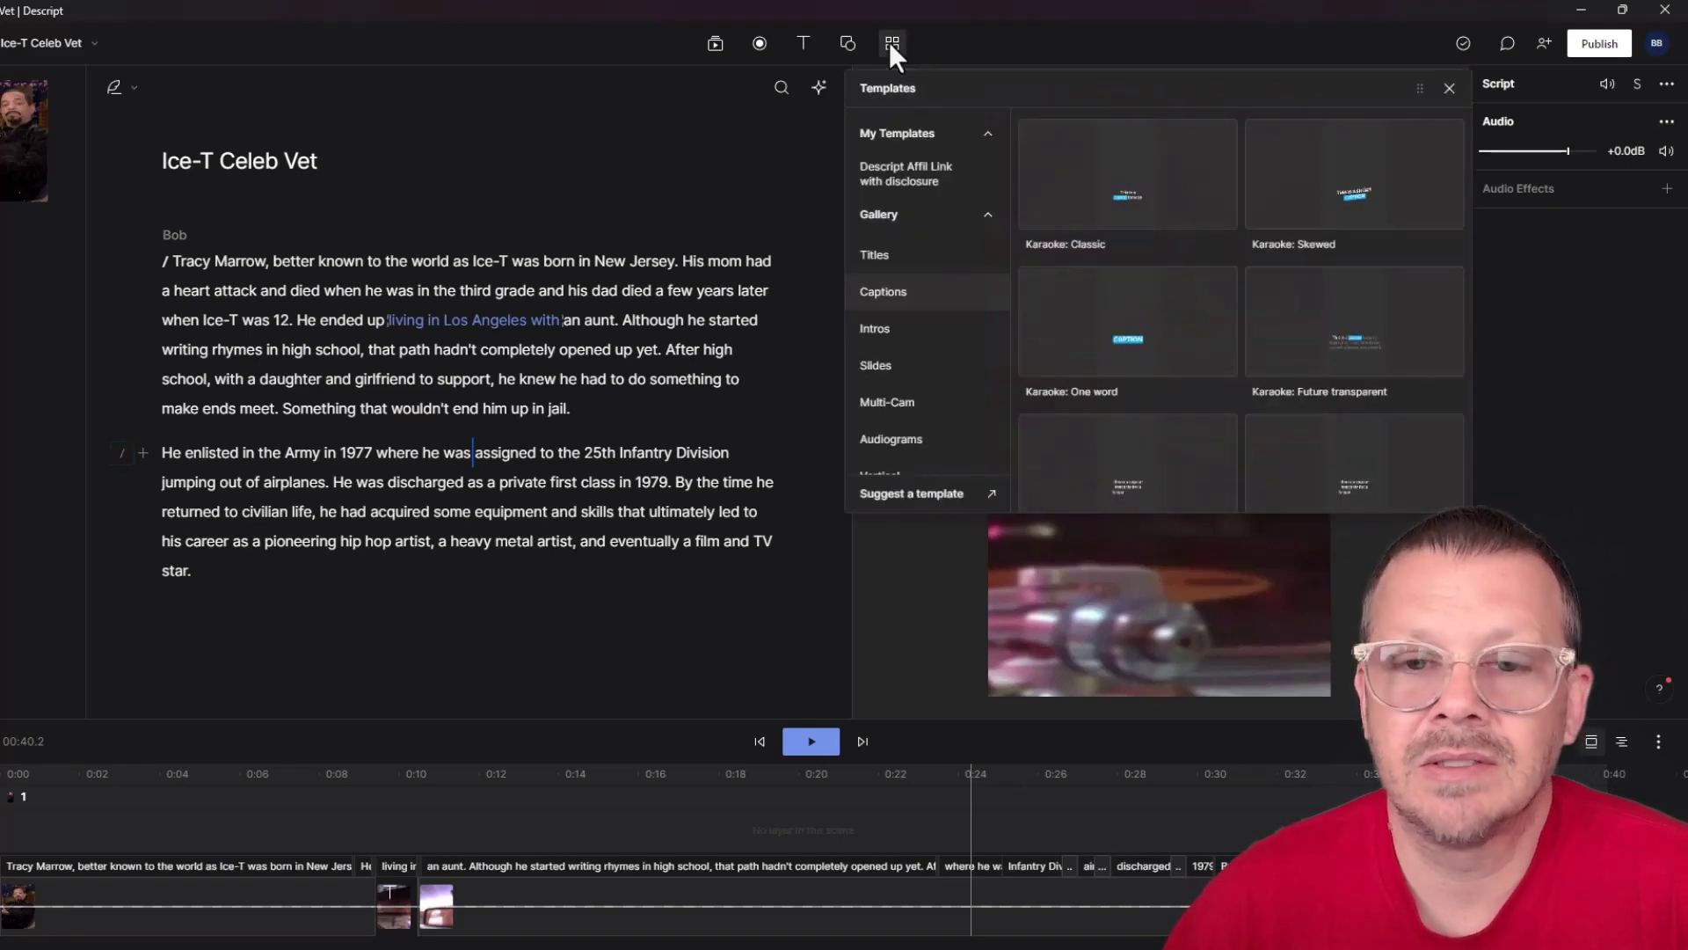
{"action": "left_click", "coordinate": [1322, 318]}
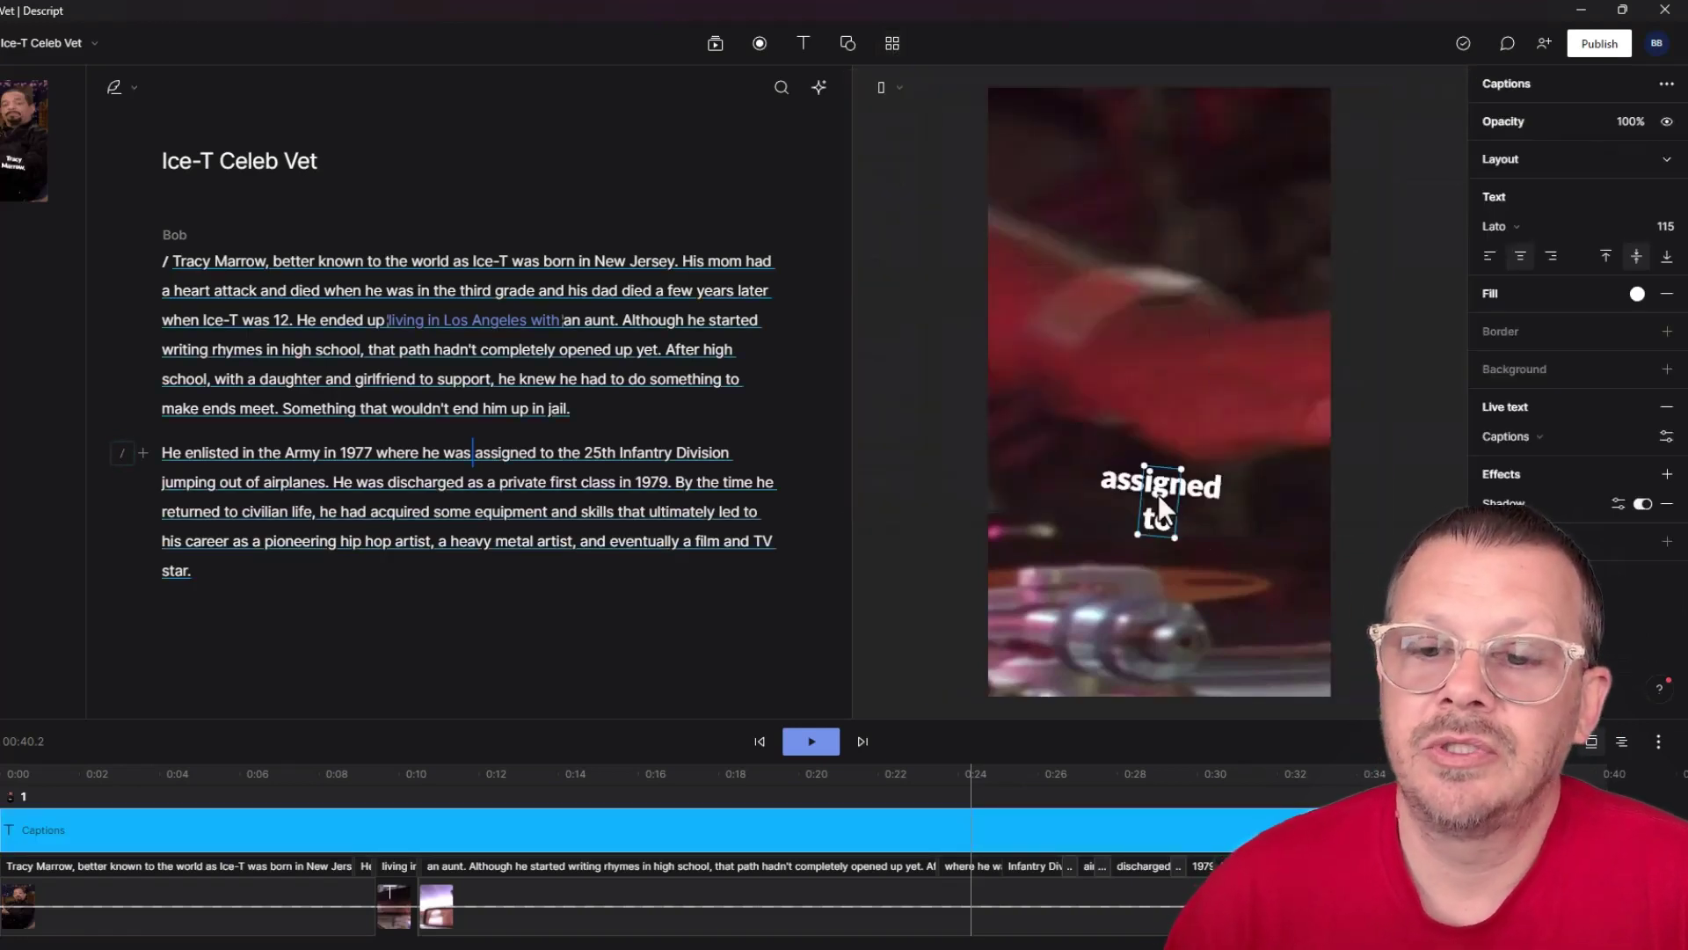
{"action": "left_click_drag", "start_coordinate": [1159, 496], "coordinate": [1124, 282]}
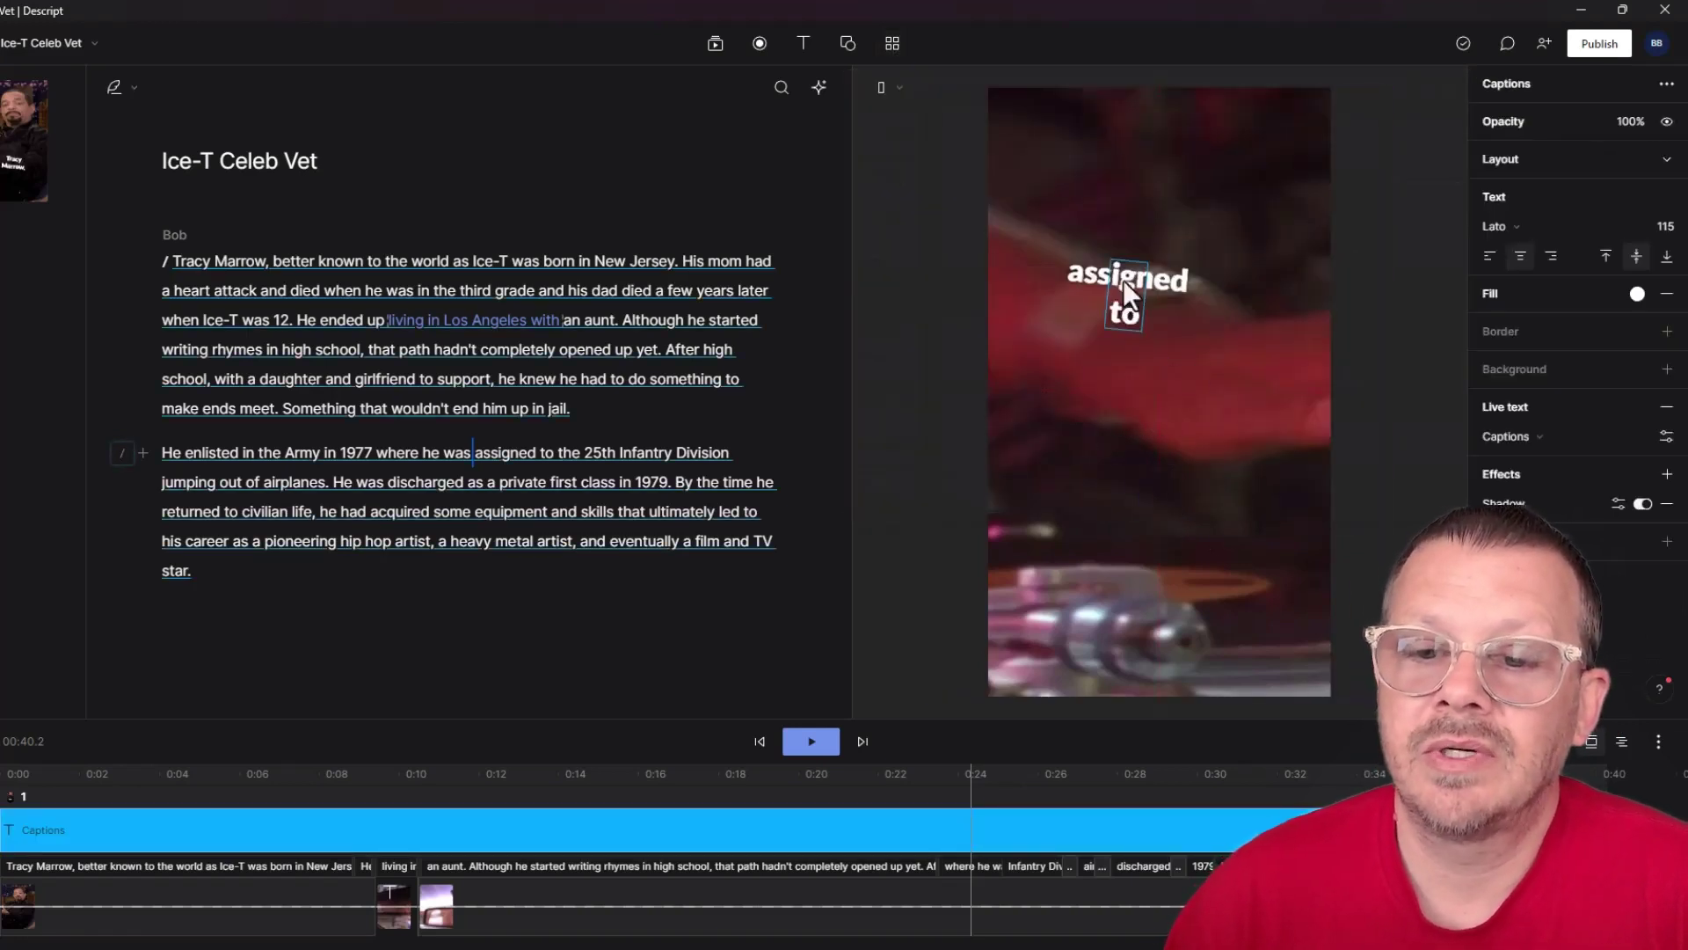
{"action": "left_click", "coordinate": [811, 741]}
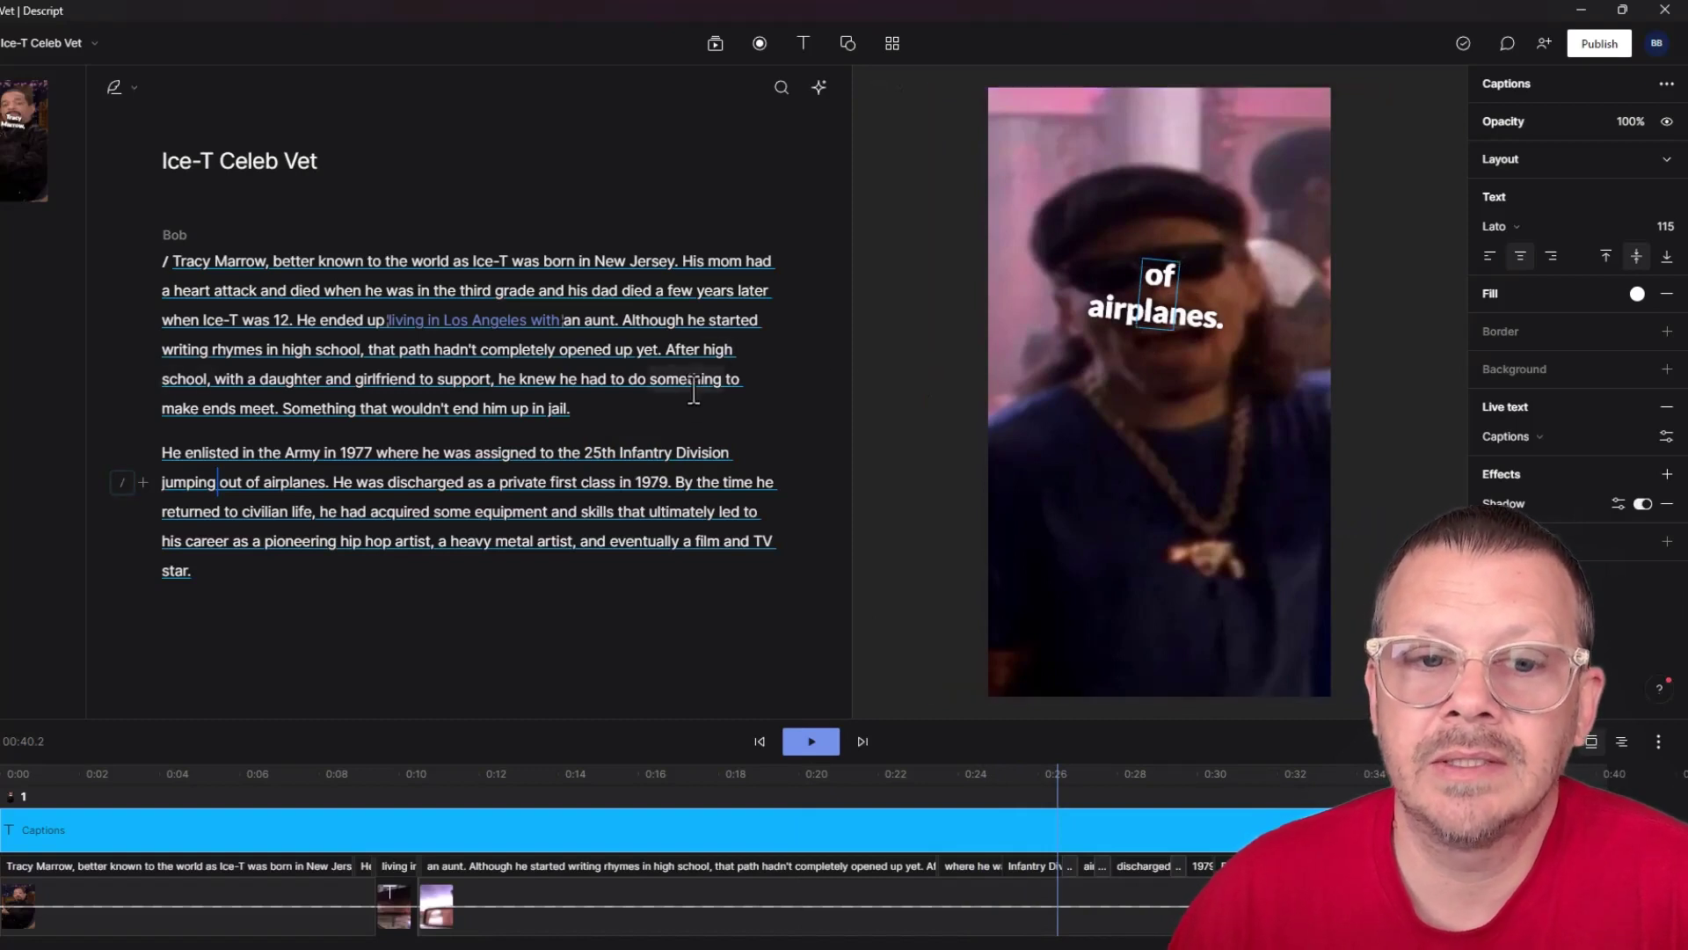
Step: Preview playback from the word 'something', then delete the old caption layer
{"action": "left_click", "coordinate": [651, 380]}
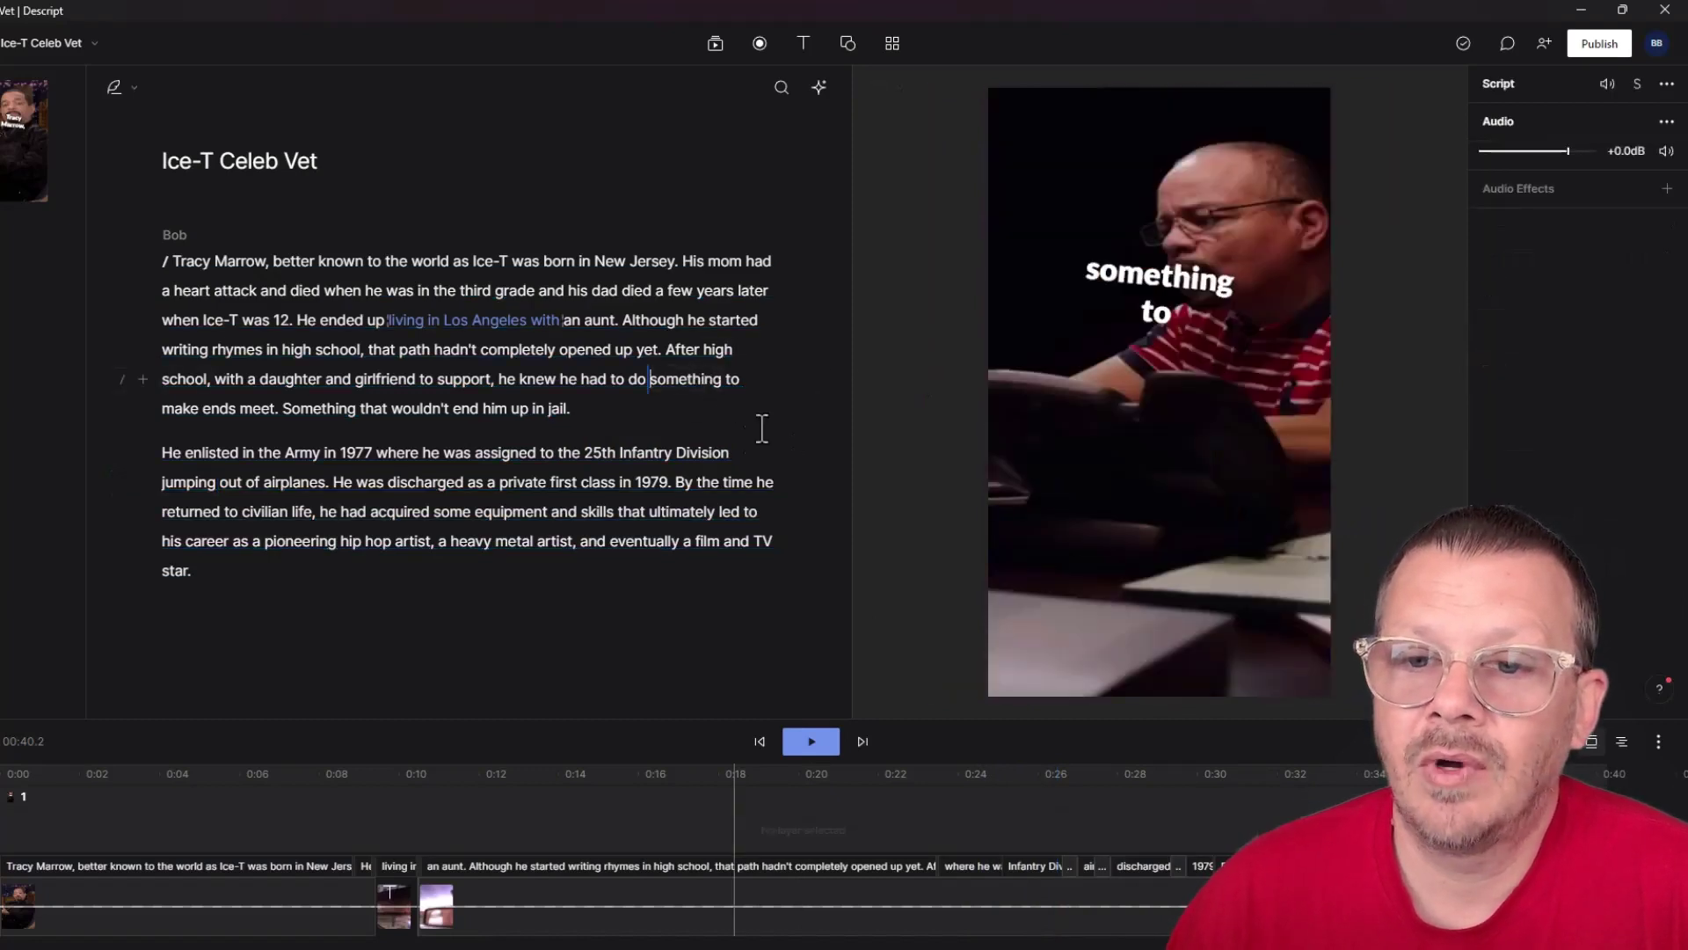
{"action": "left_click", "coordinate": [809, 741]}
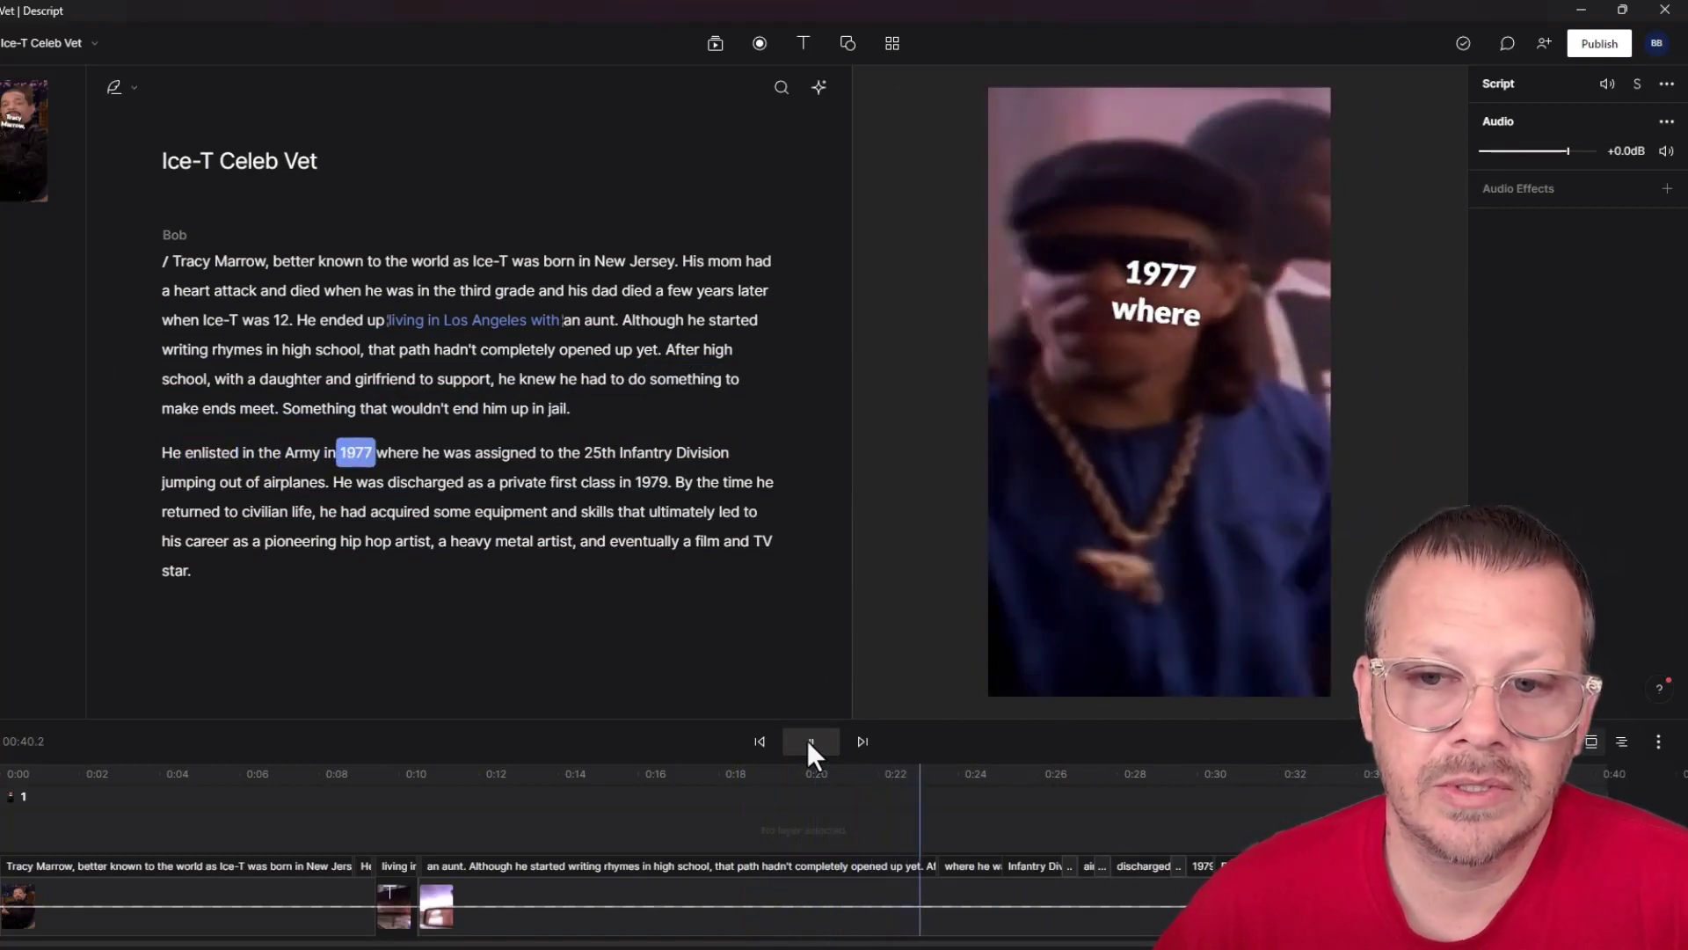
{"action": "left_click", "coordinate": [807, 740]}
{"action": "left_click", "coordinate": [1157, 314]}
{"action": "key", "text": "Delete"}
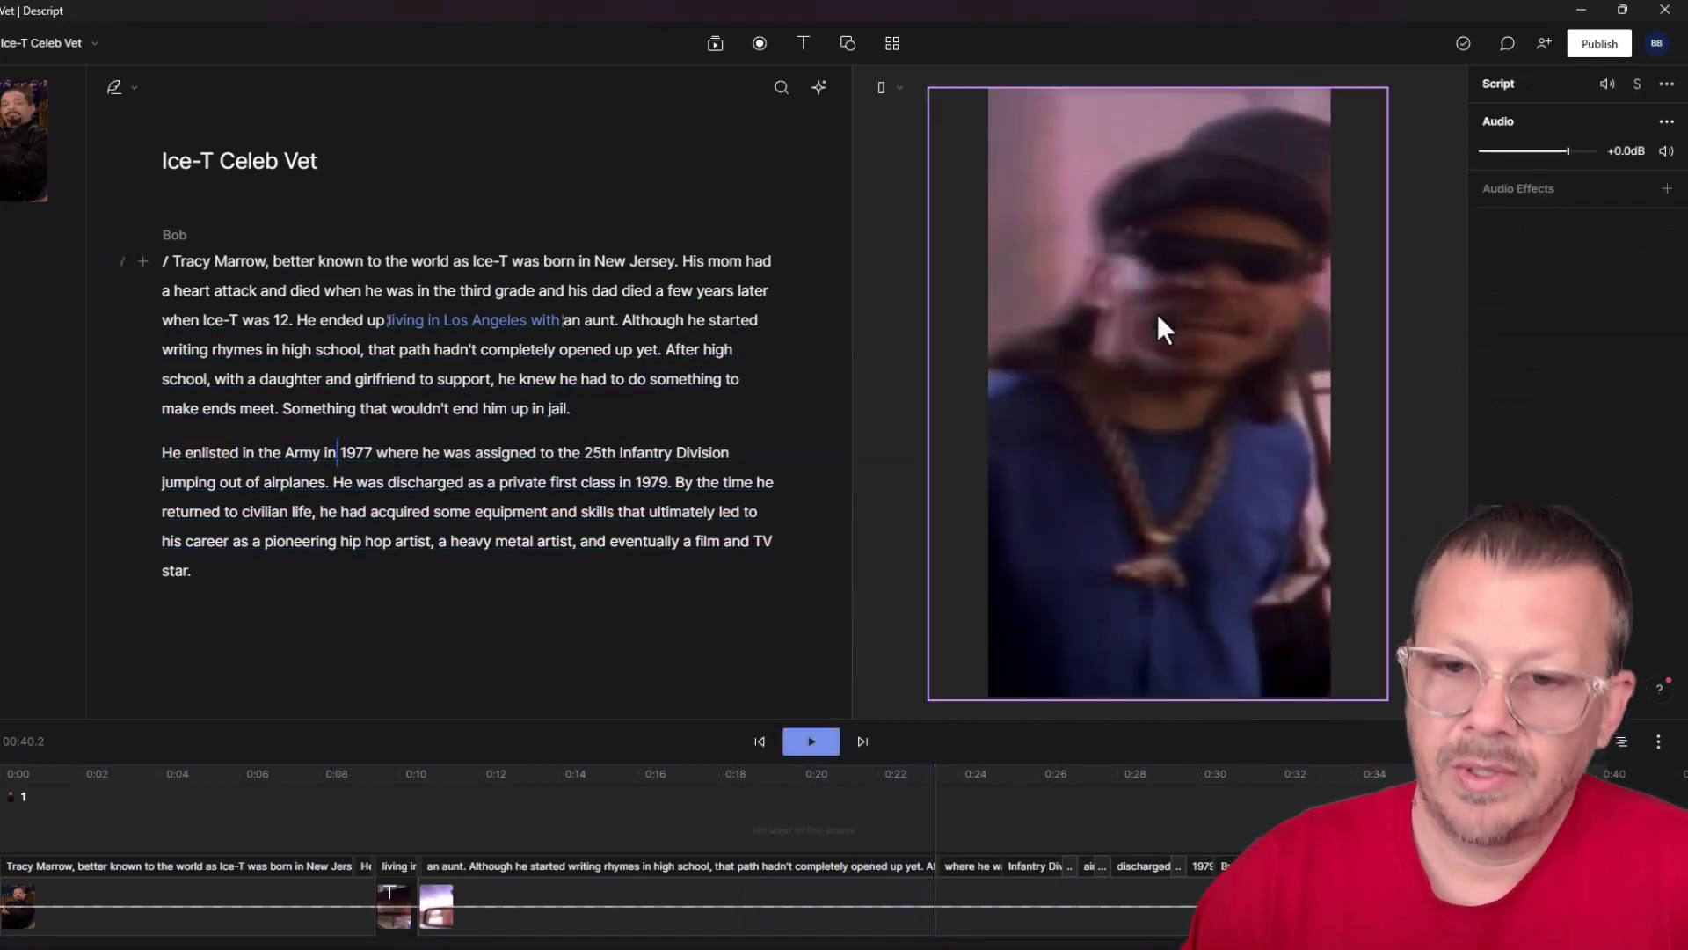
Step: Apply a karaoke caption template, raise it to the frame centre, and preview playback
{"action": "left_click", "coordinate": [893, 43]}
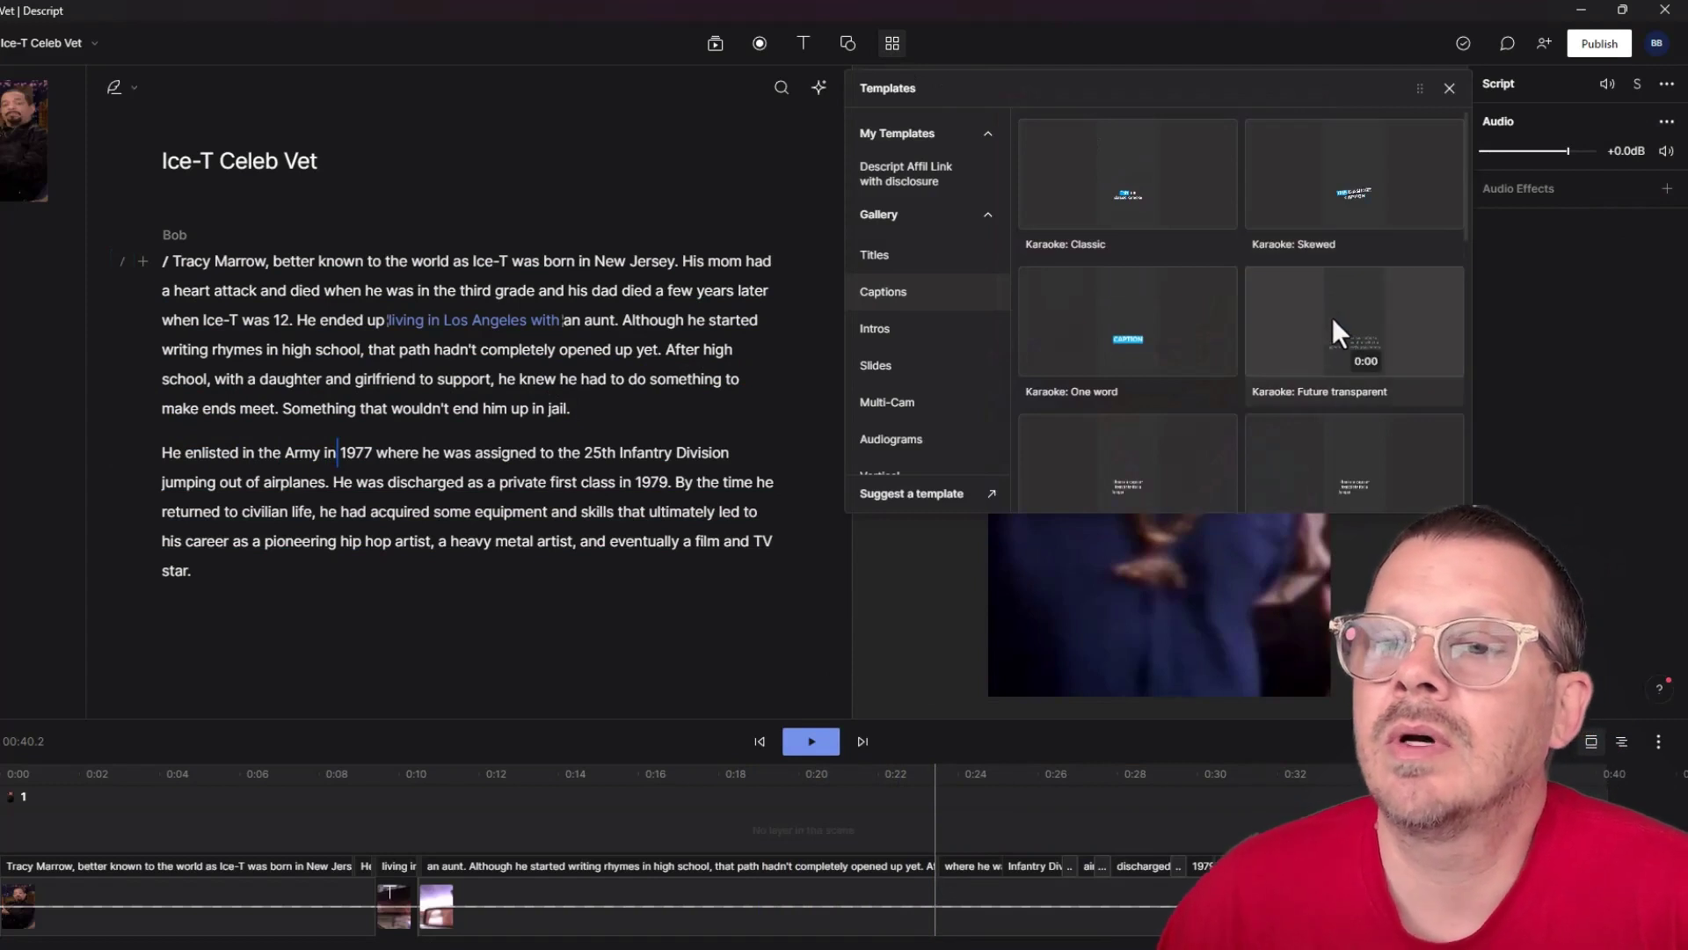
{"action": "left_click", "coordinate": [1283, 350]}
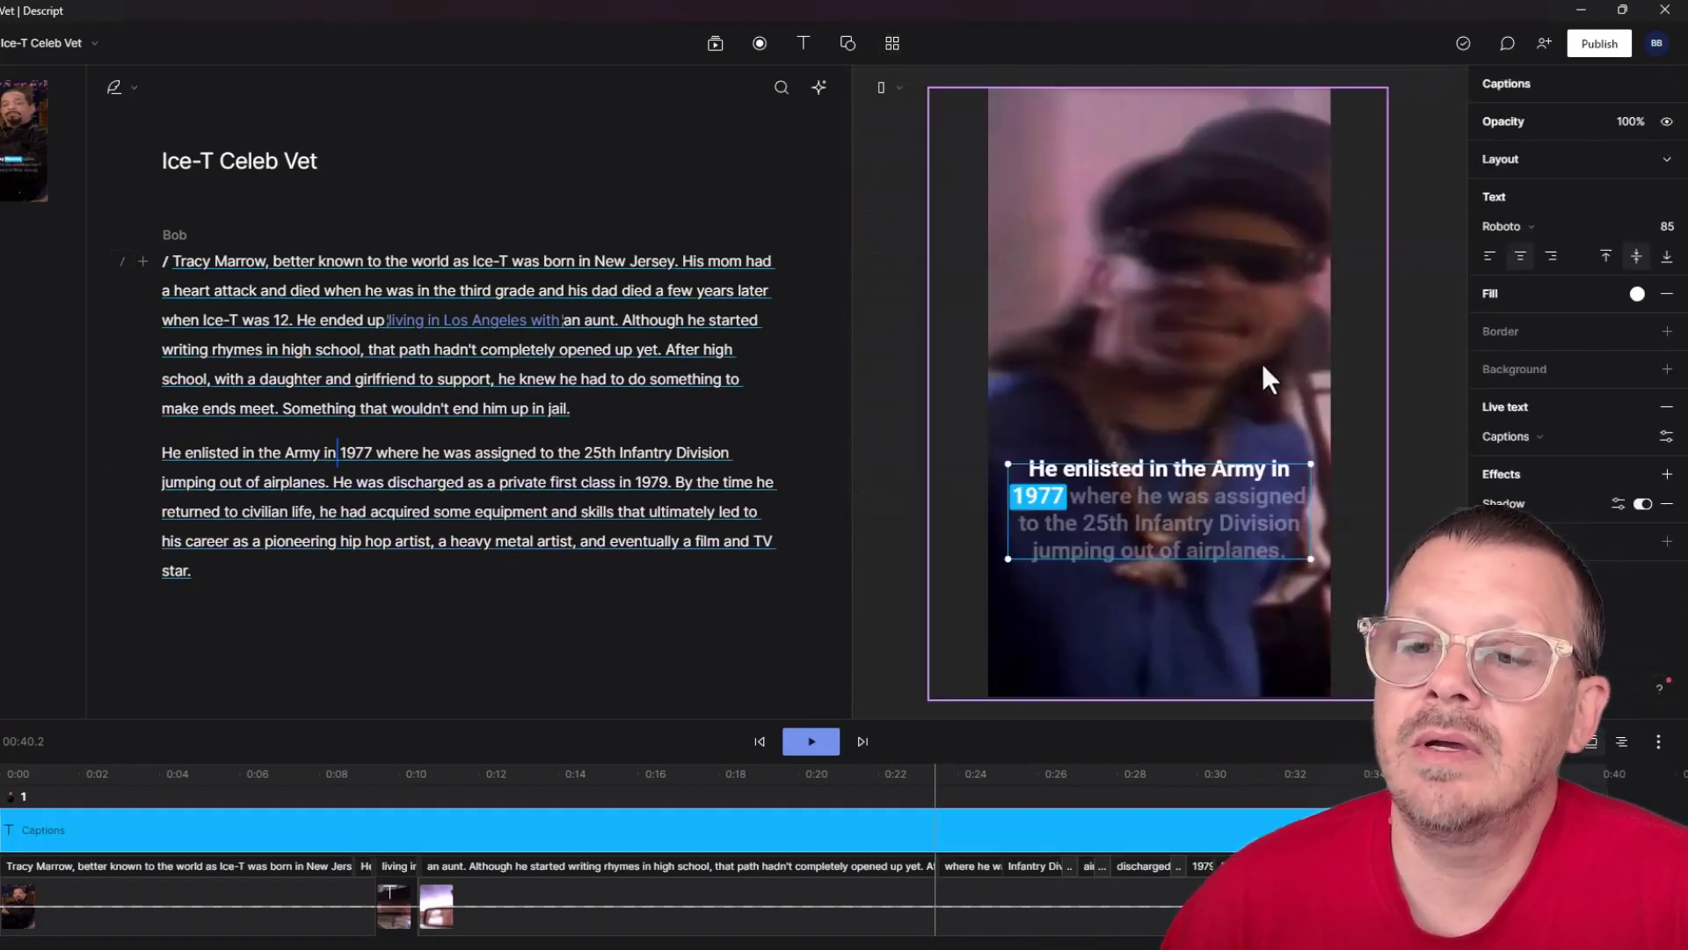
{"action": "left_click_drag", "start_coordinate": [1152, 520], "coordinate": [1153, 373]}
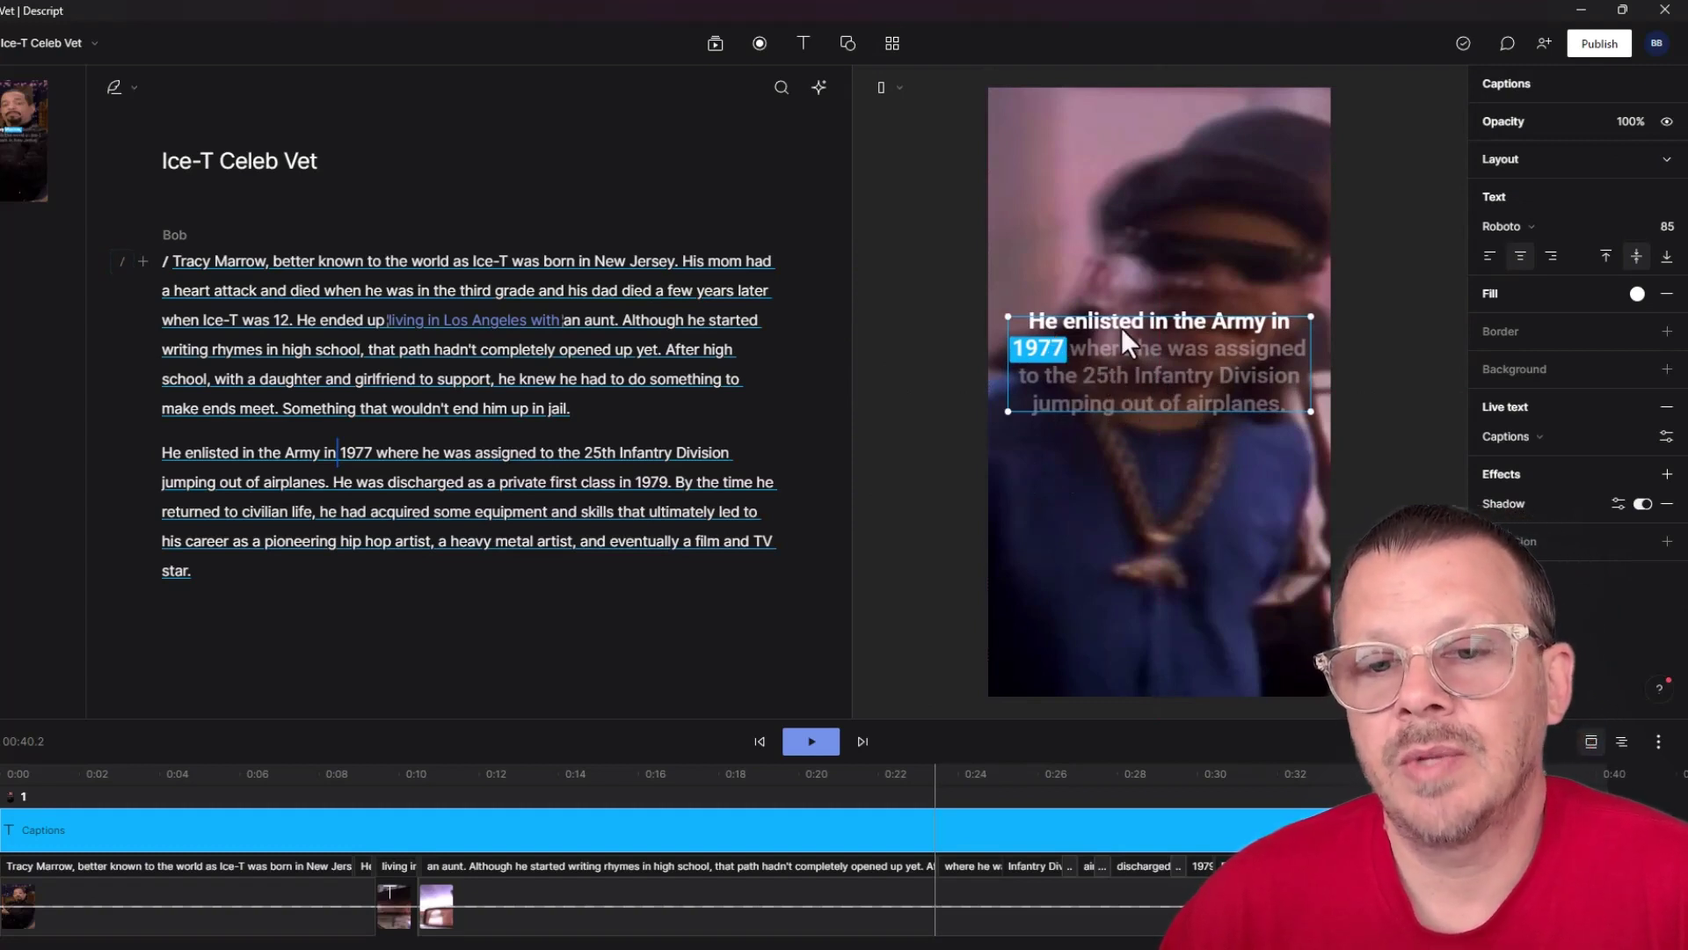
{"action": "left_click", "coordinate": [1115, 444]}
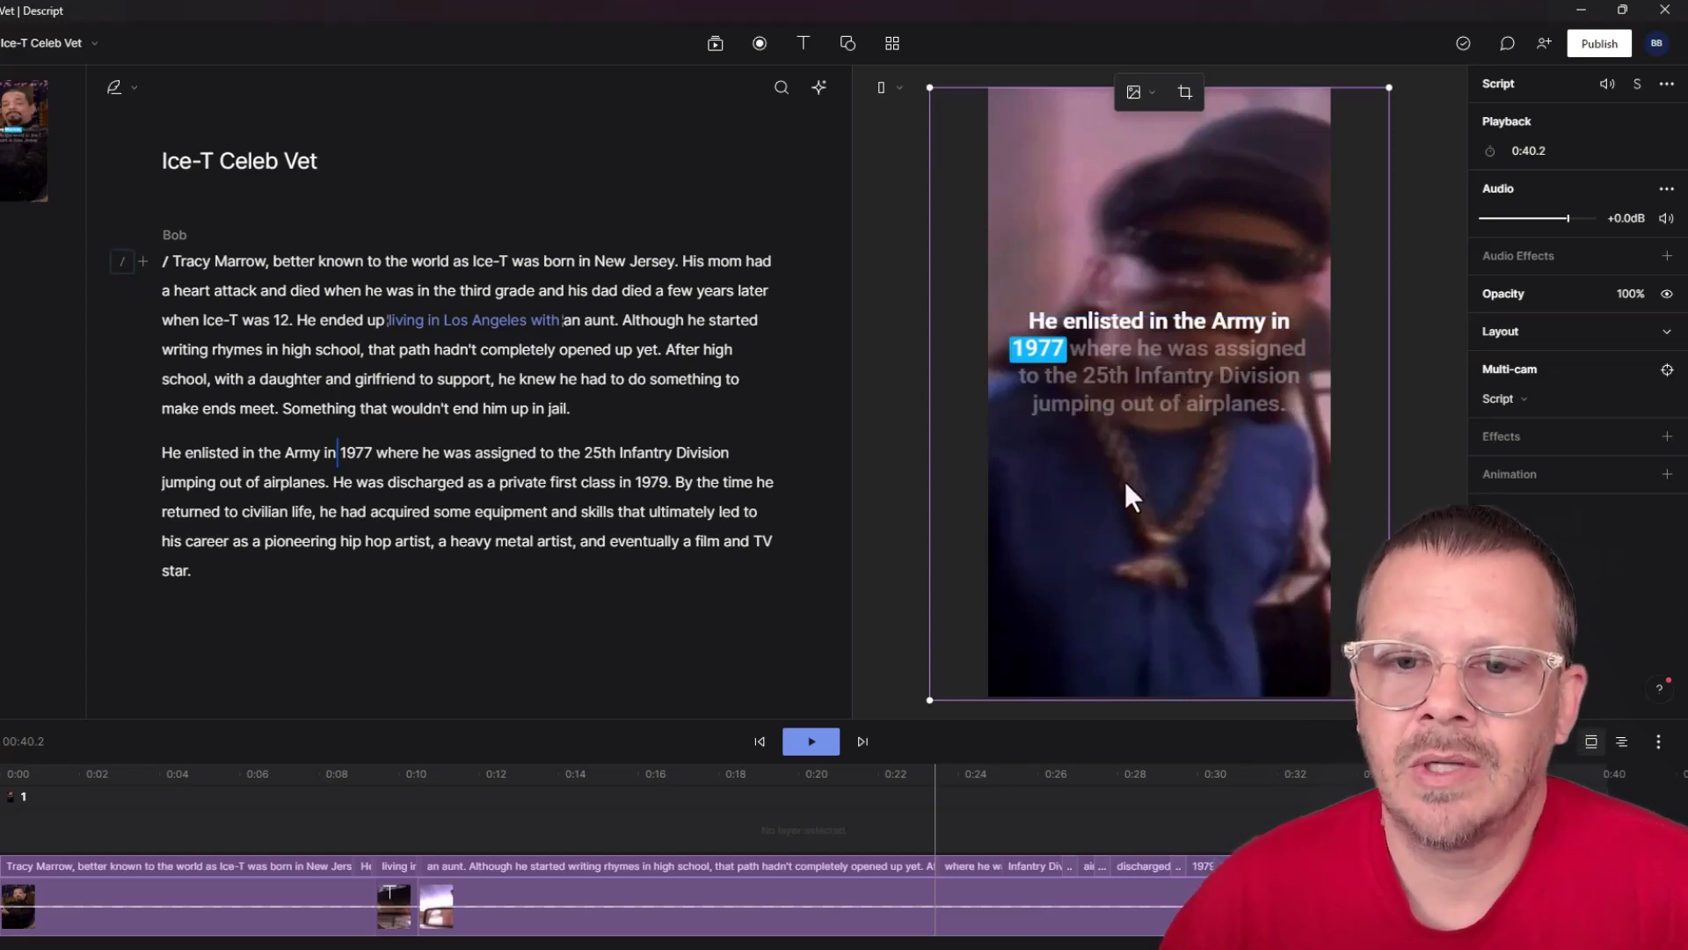
{"action": "left_click", "coordinate": [811, 742]}
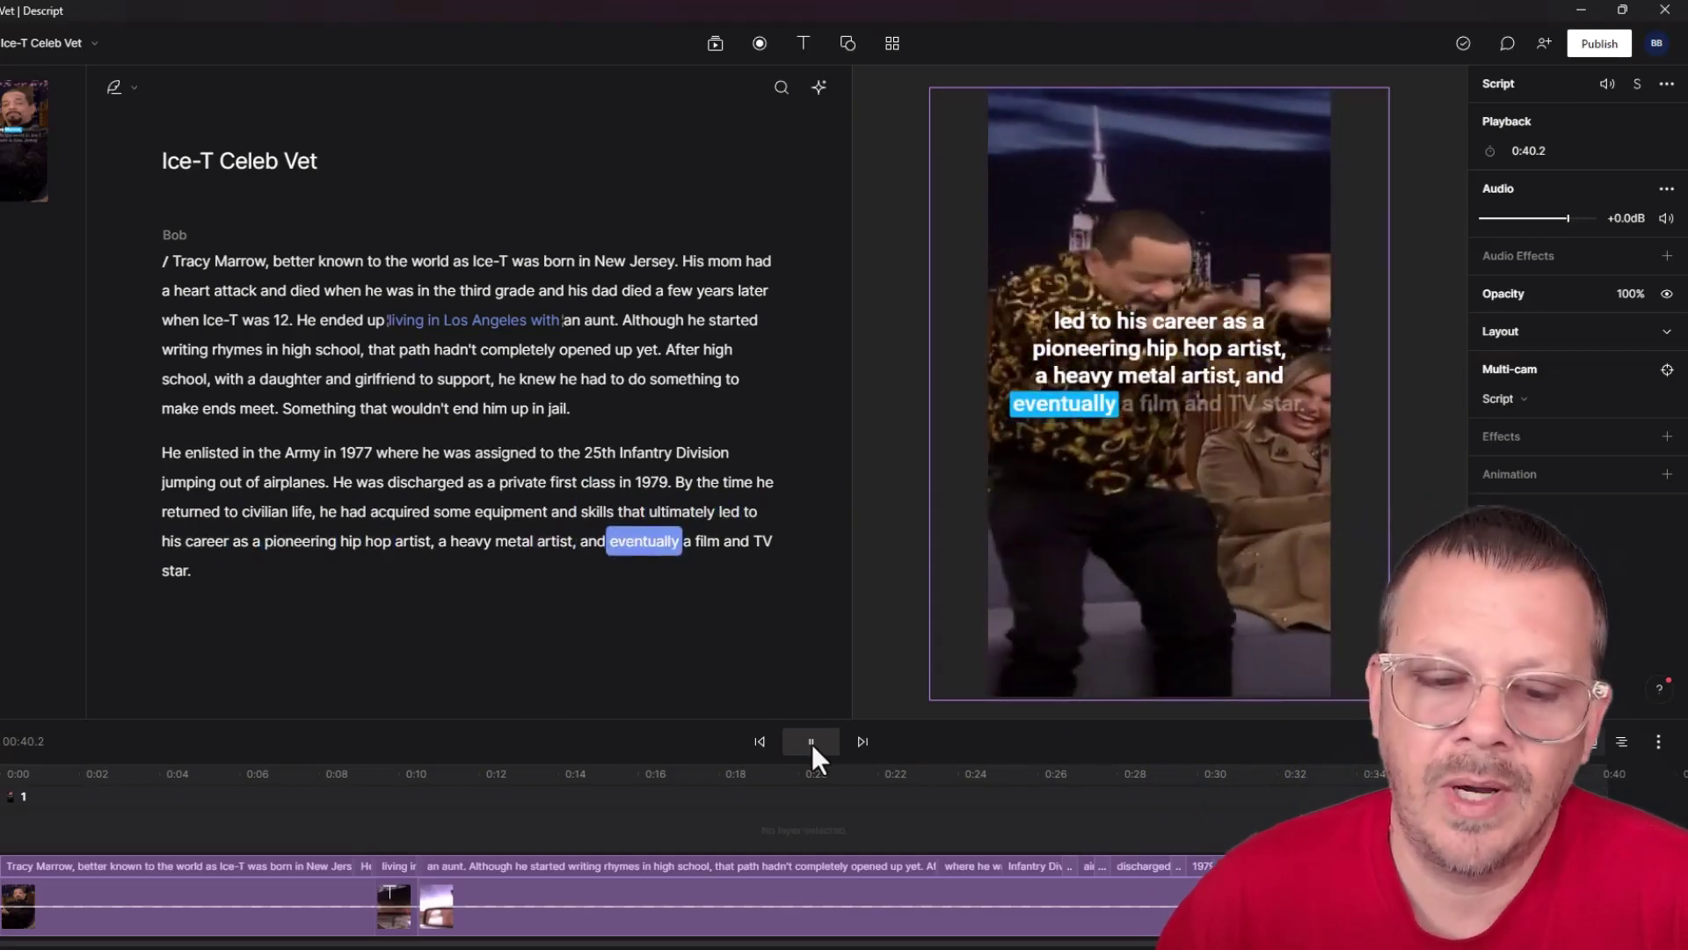
Step: Raise the karaoke captions higher, jump to 'grade' in the script, and select the captions
{"action": "left_click", "coordinate": [811, 742]}
{"action": "left_click_drag", "start_coordinate": [1183, 348], "coordinate": [1181, 306]}
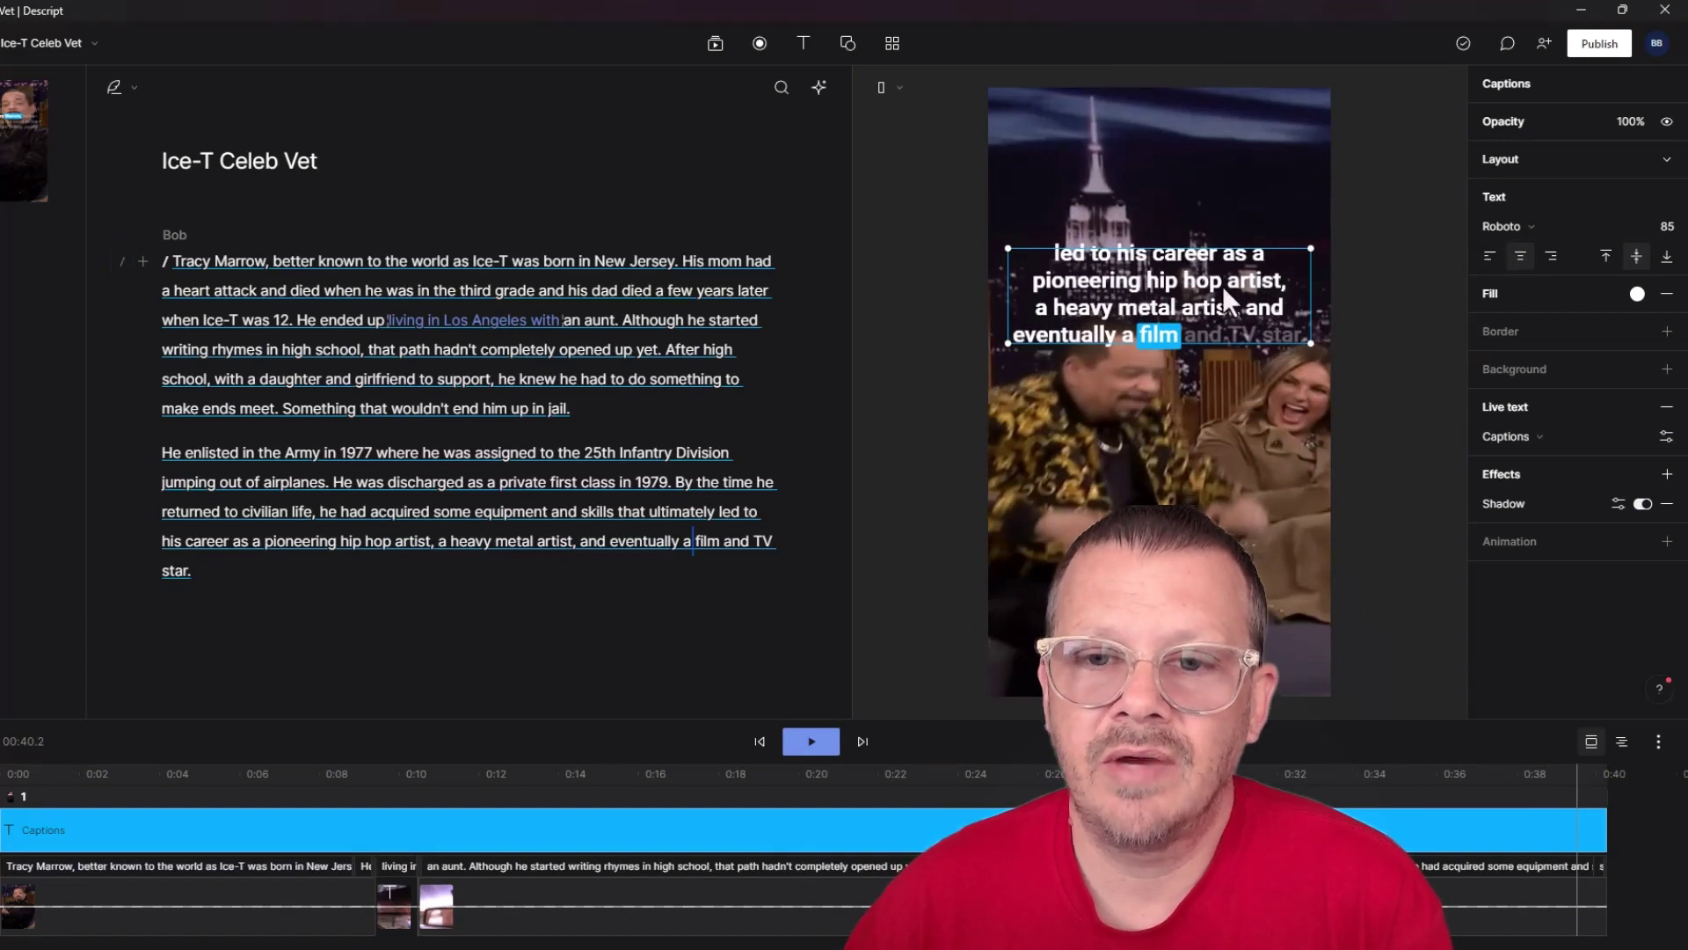
{"action": "left_click", "coordinate": [1126, 295]}
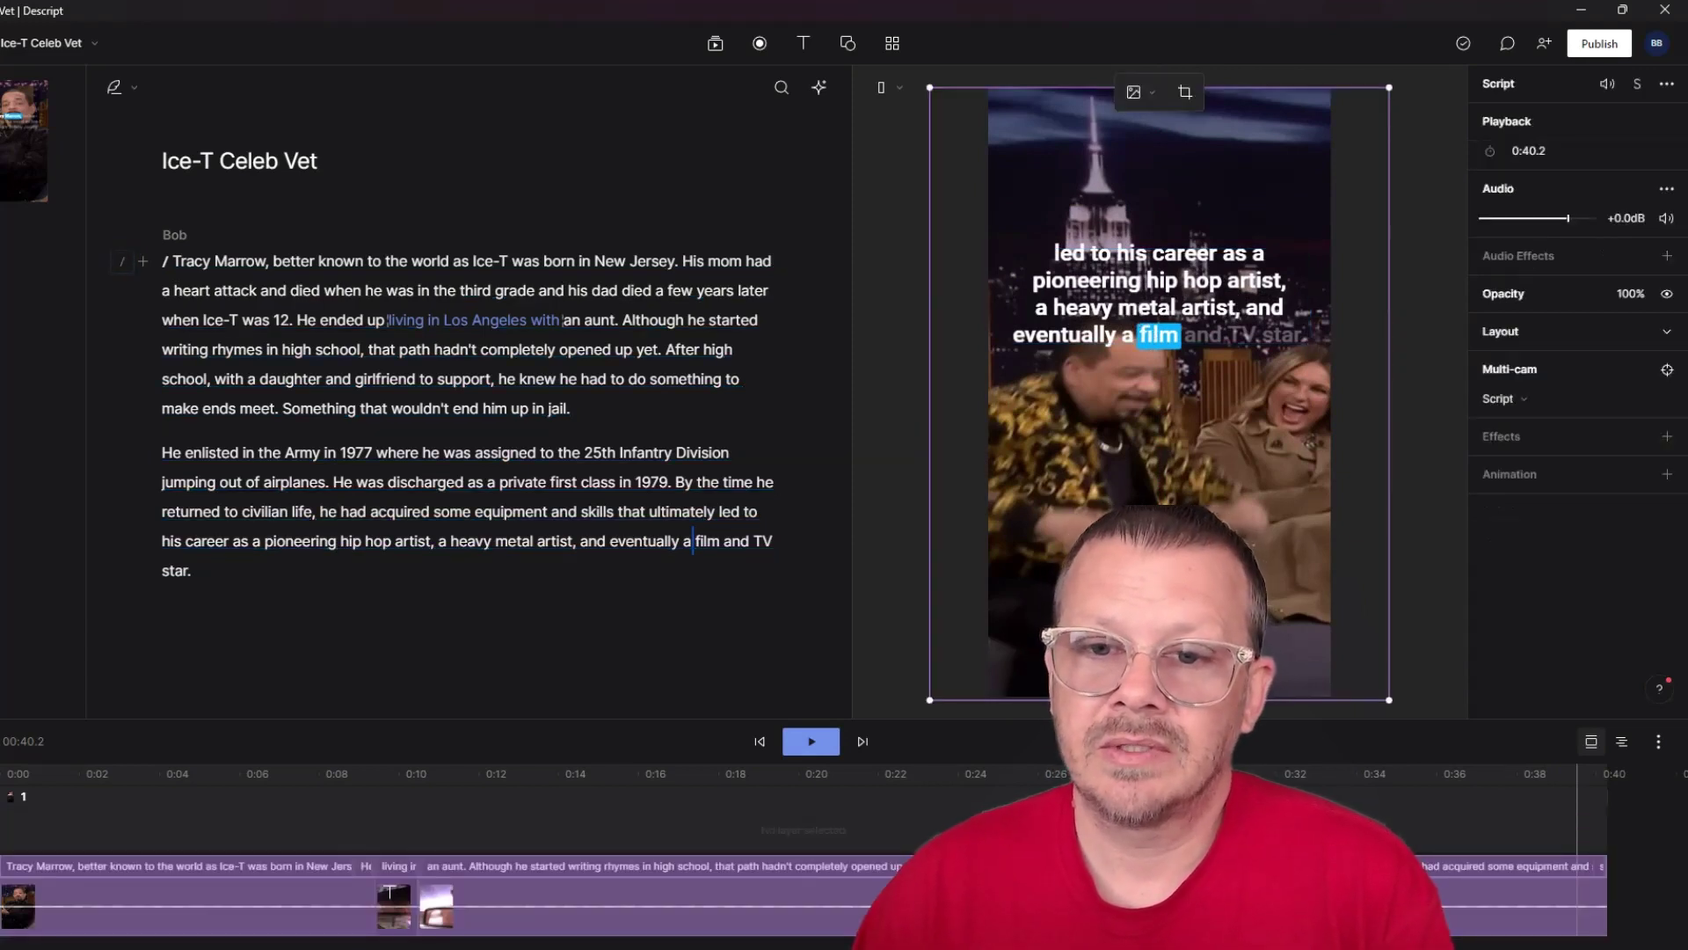
{"action": "left_click", "coordinate": [540, 290]}
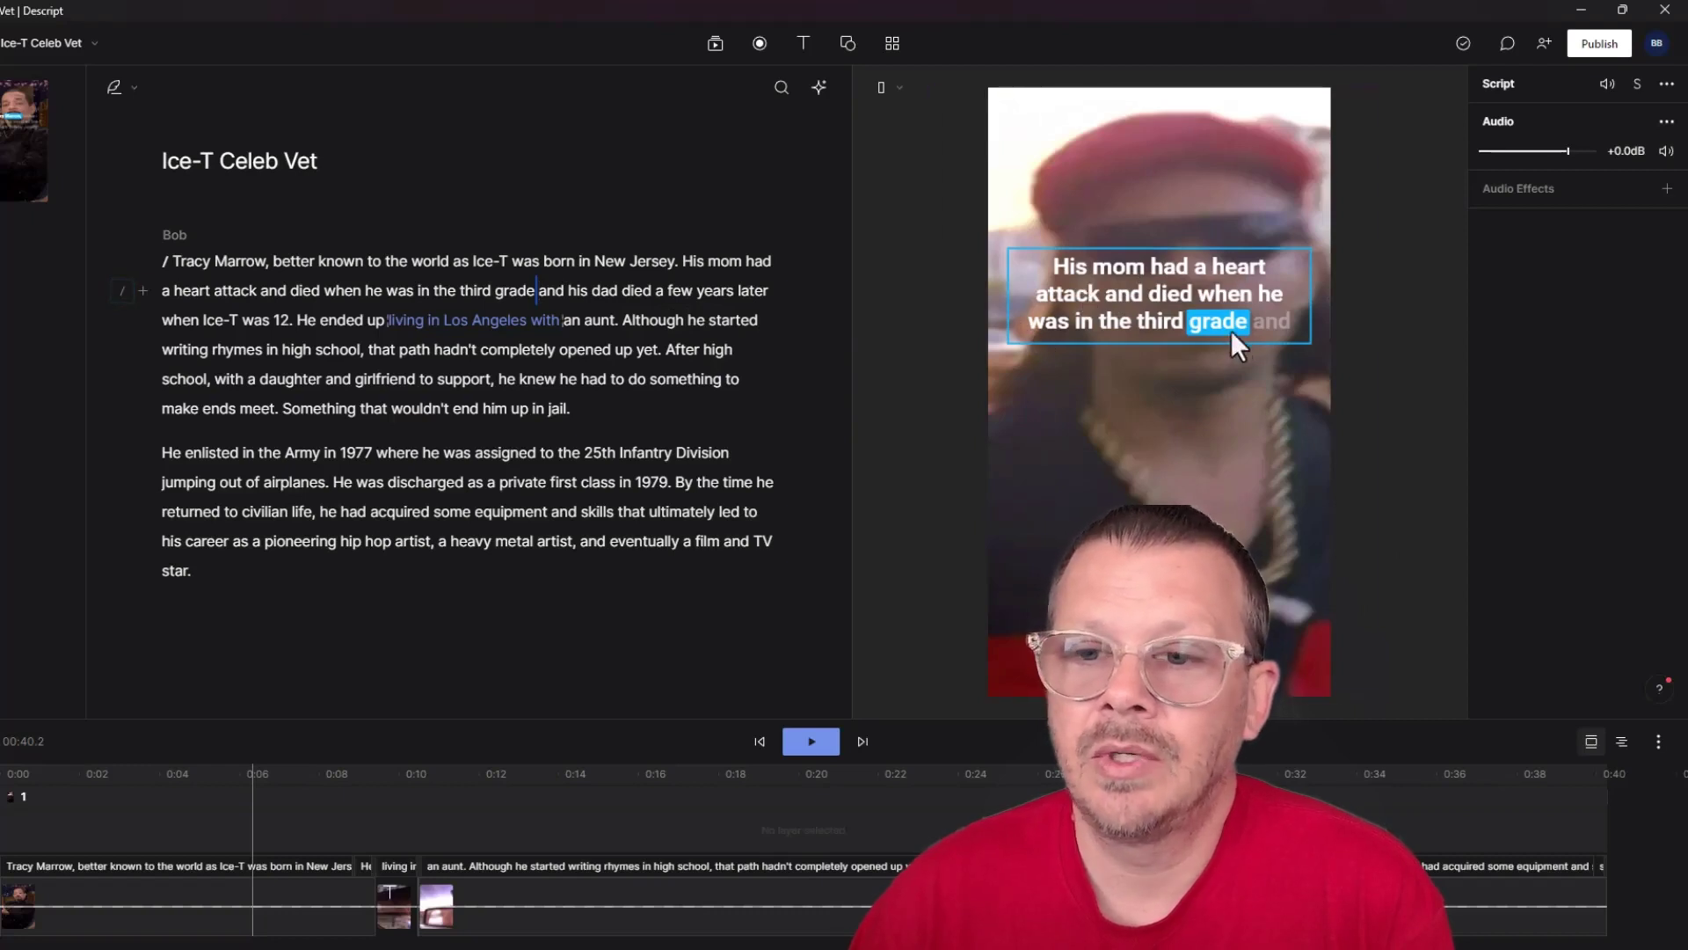
{"action": "left_click", "coordinate": [1147, 292]}
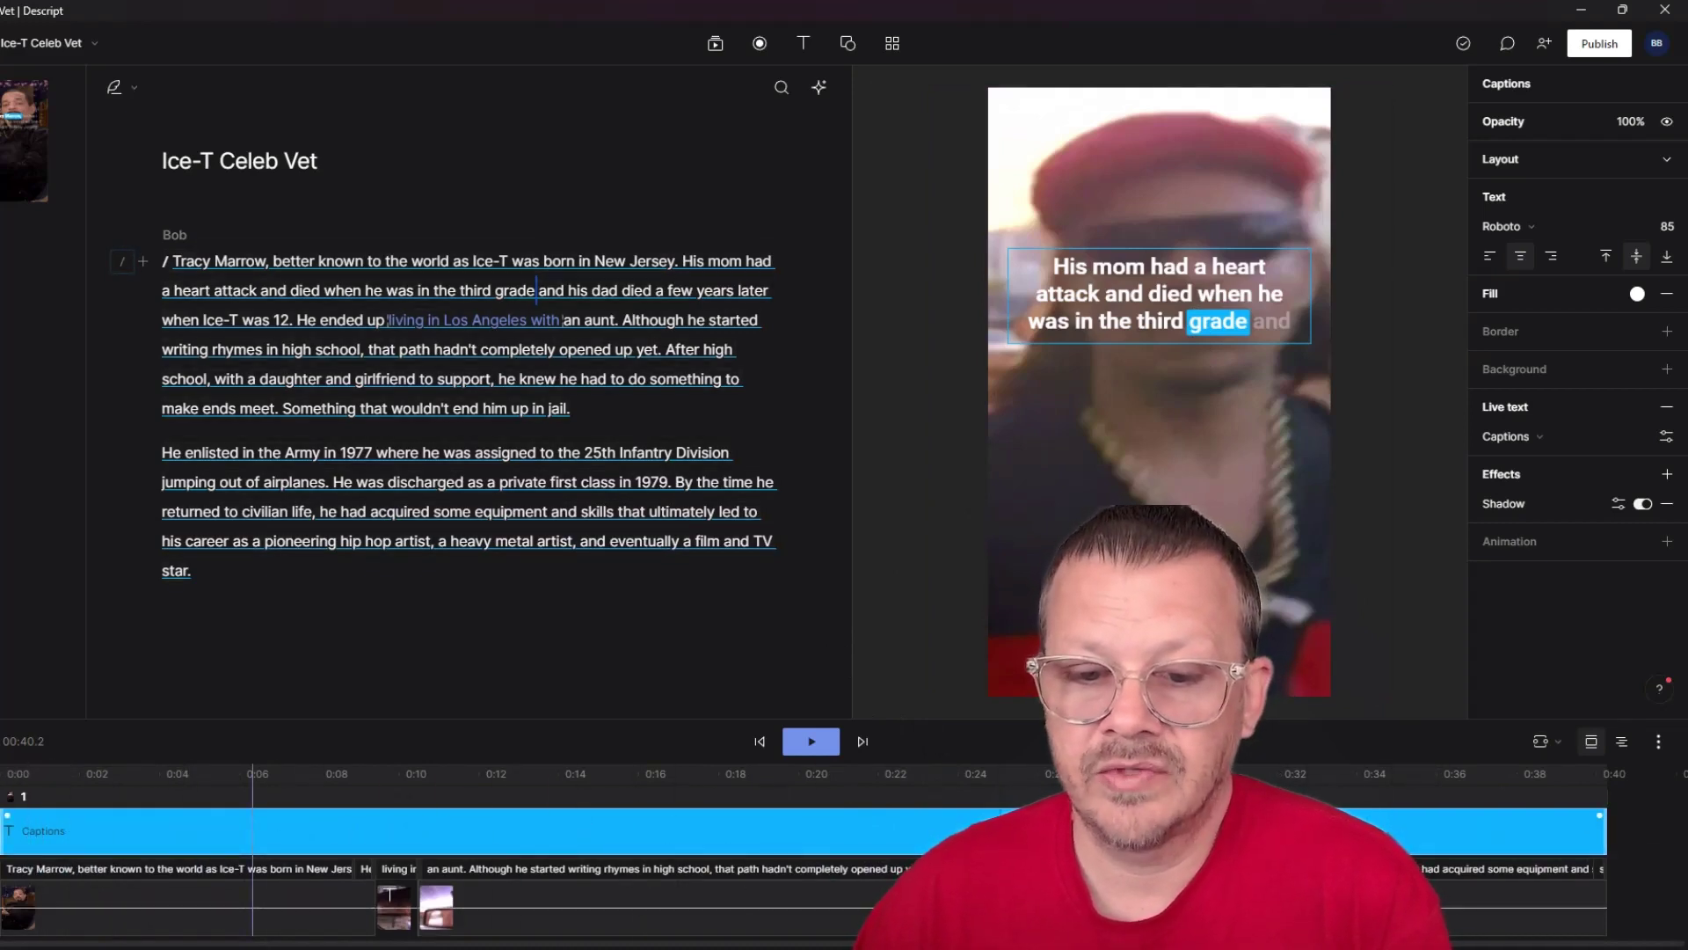
Step: Keep the captions at 100% opacity and show their Layout values: X 240, Y 293, 424×133
{"action": "left_click_drag", "start_coordinate": [721, 717], "coordinate": [721, 696]}
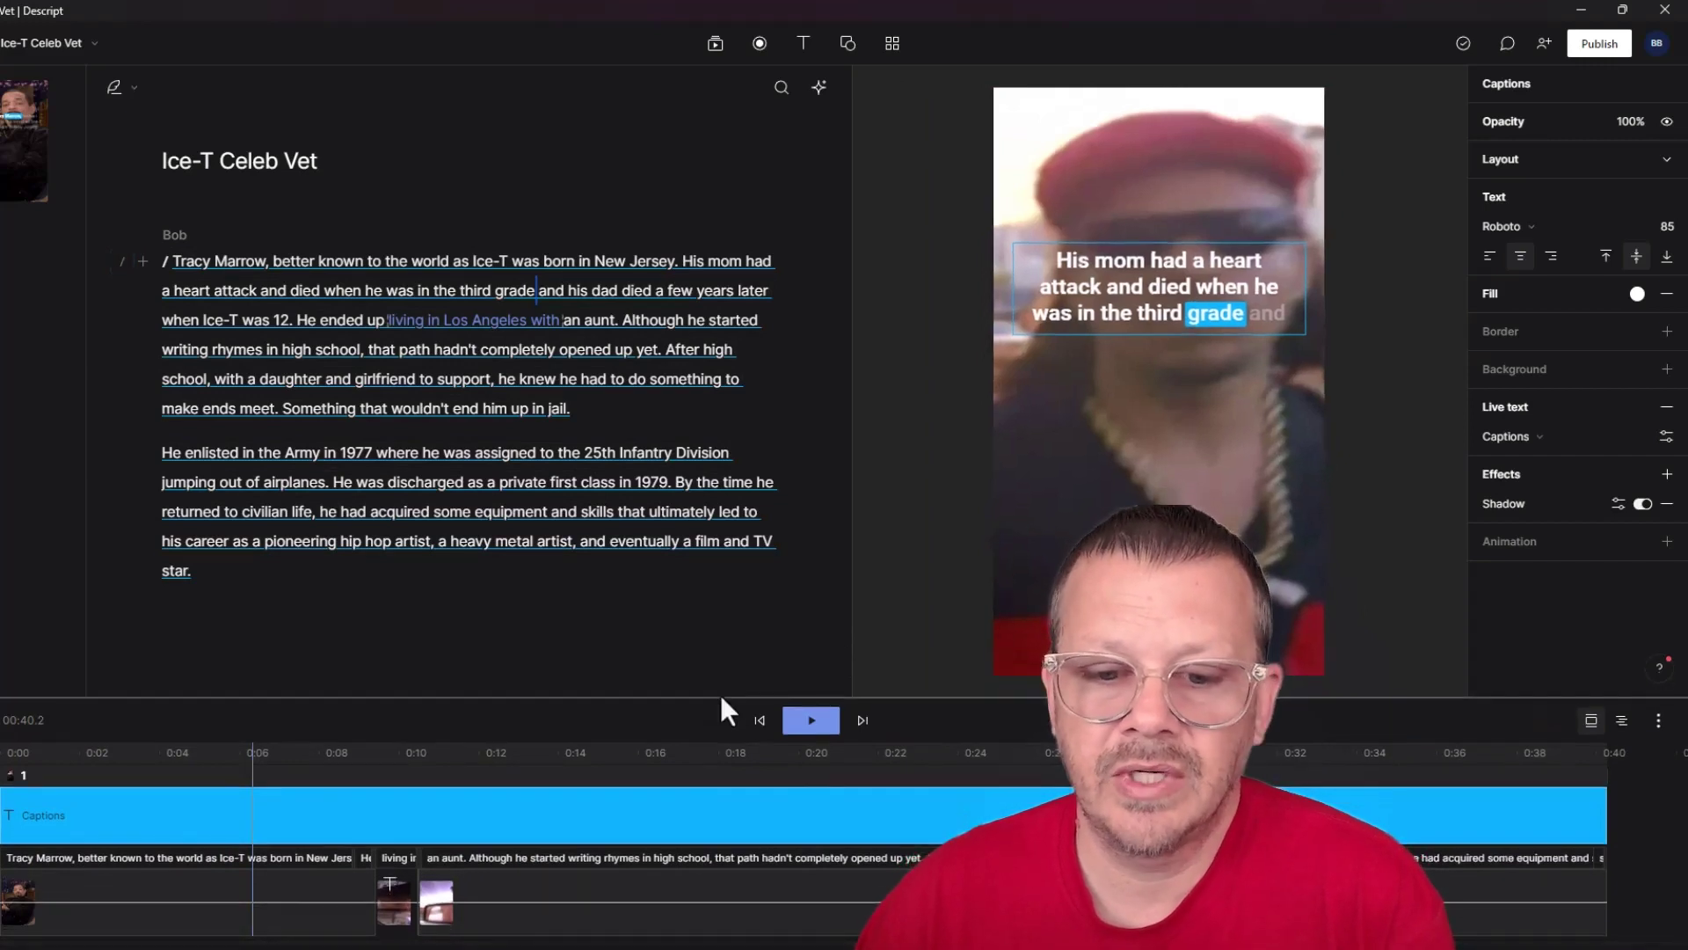
{"action": "left_click", "coordinate": [1201, 277]}
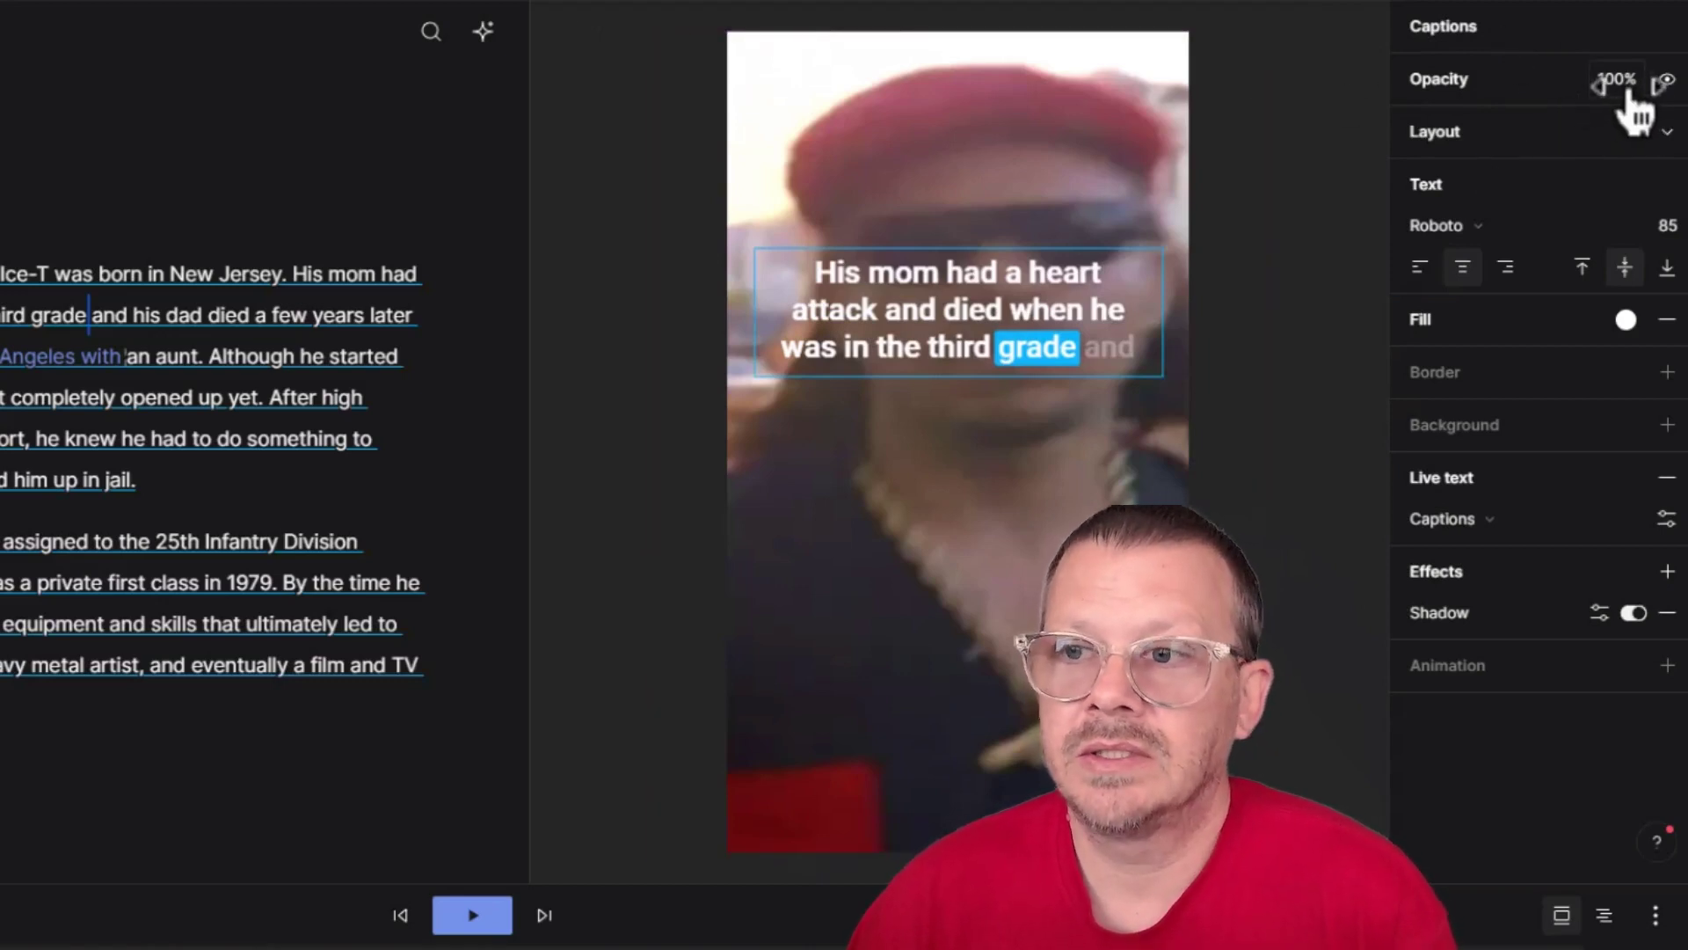
{"action": "mouse_move", "coordinate": [1628, 88]}
{"action": "left_mouse_down"}
{"action": "mouse_move", "coordinate": [1548, 88]}
{"action": "mouse_move", "coordinate": [1644, 88]}
{"action": "left_mouse_up"}
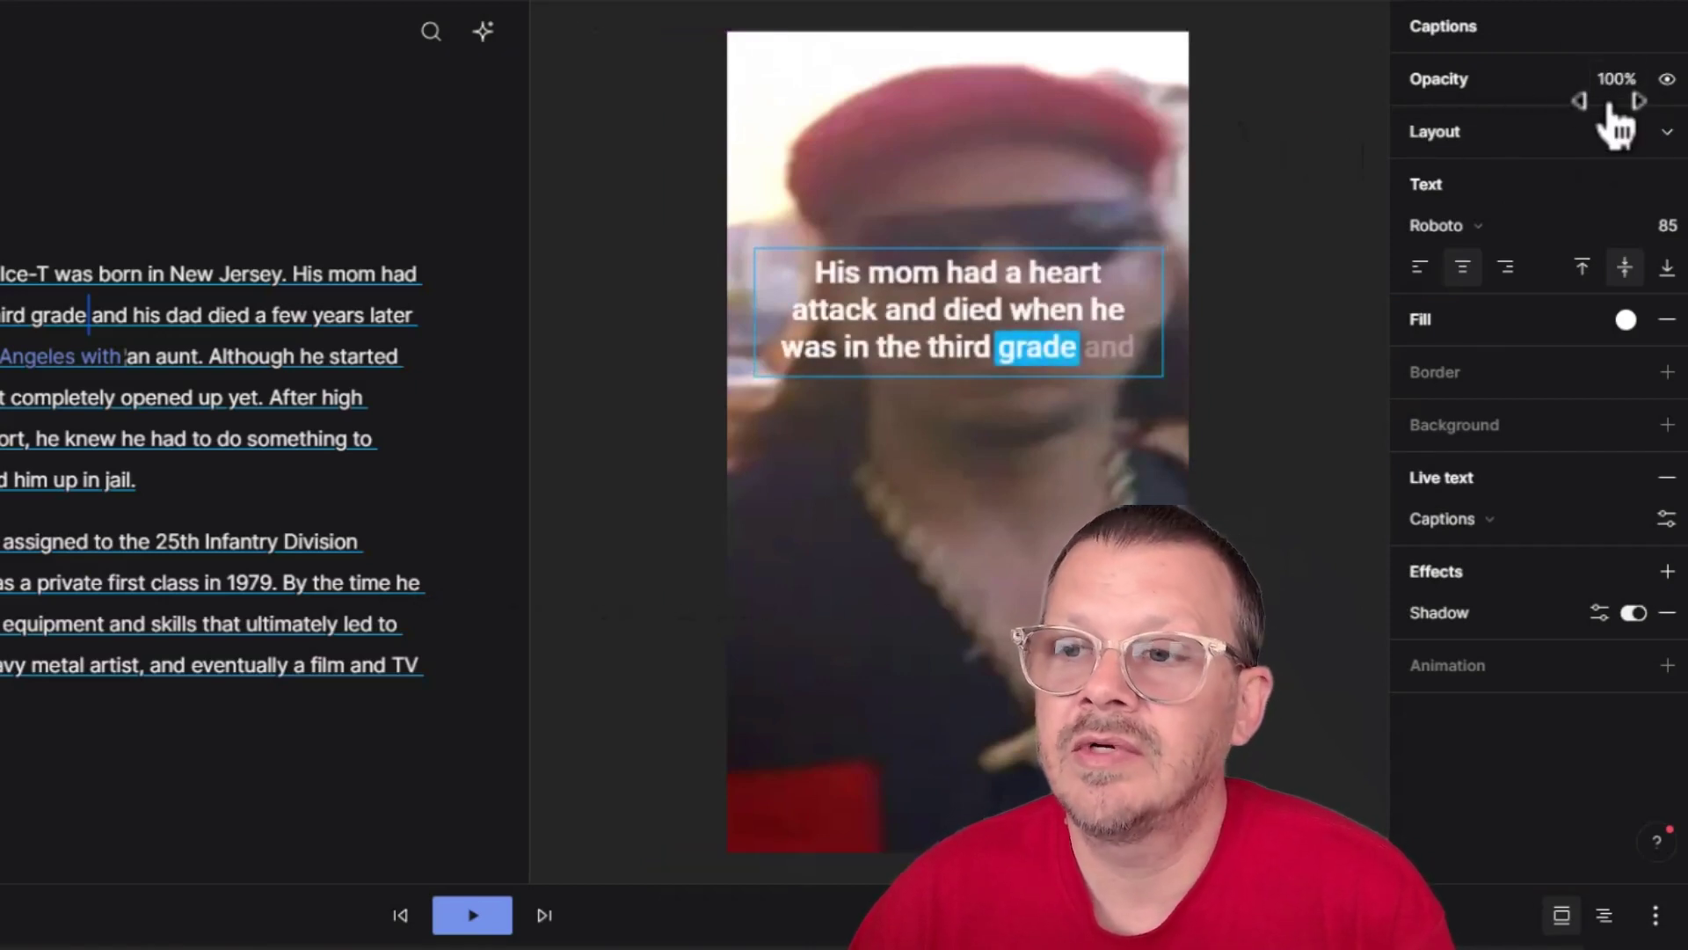
{"action": "left_click", "coordinate": [1657, 131]}
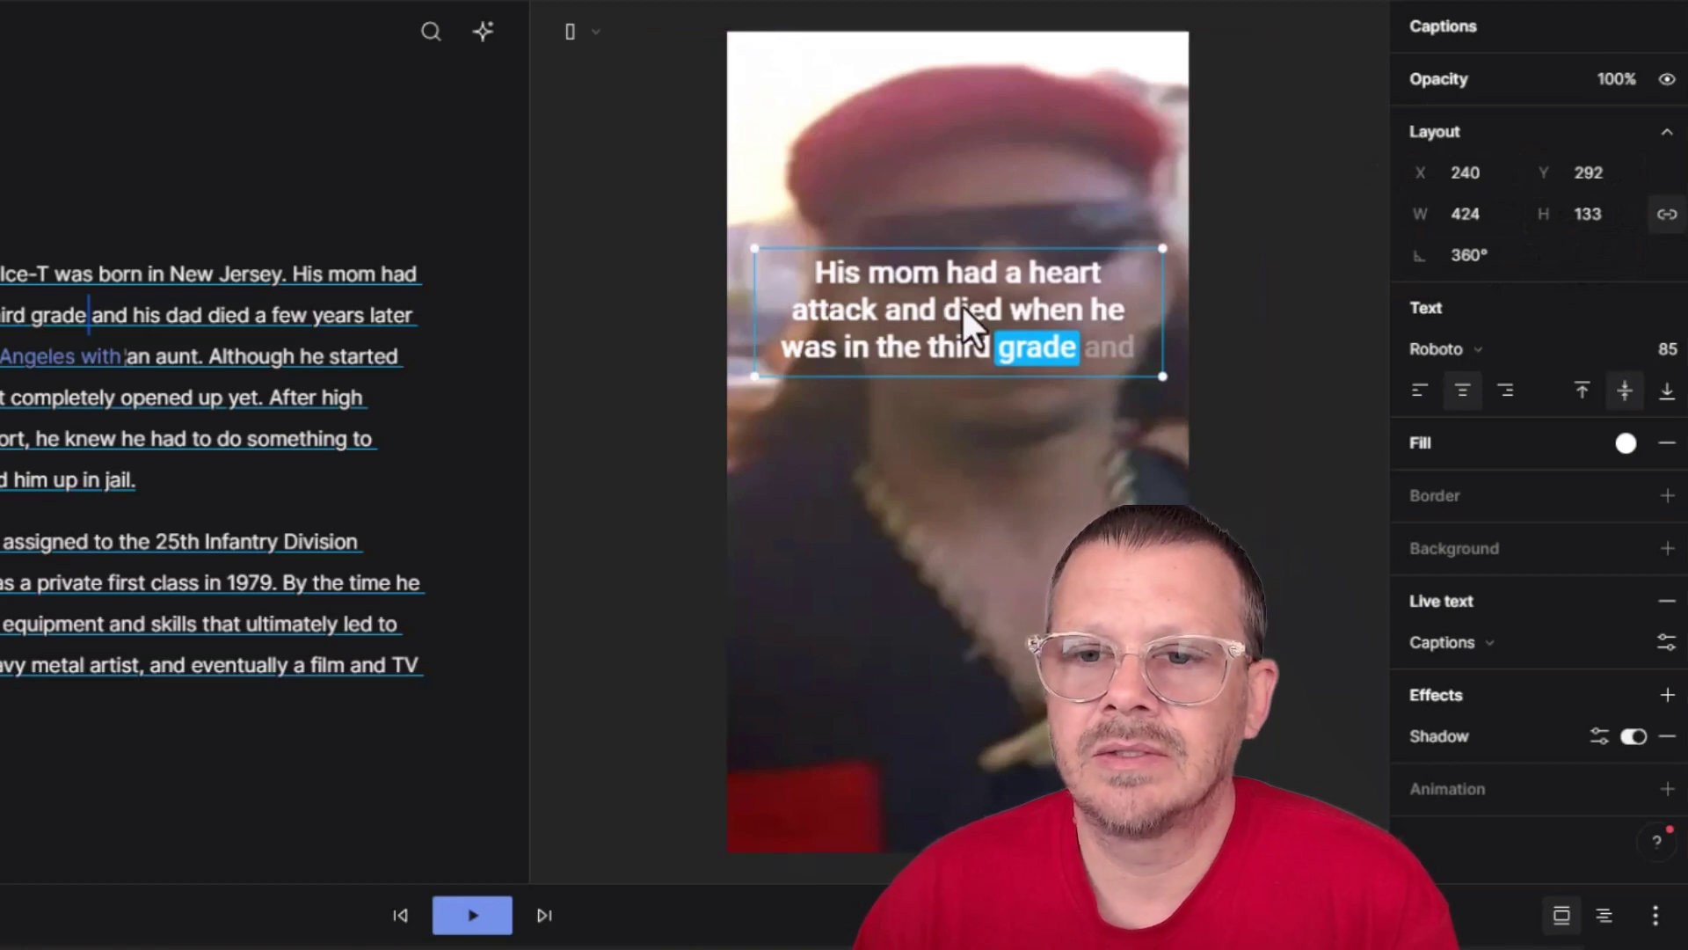
{"action": "mouse_move", "coordinate": [963, 307]}
{"action": "left_mouse_down"}
{"action": "mouse_move", "coordinate": [953, 242]}
{"action": "mouse_move", "coordinate": [946, 292]}
{"action": "mouse_move", "coordinate": [973, 303]}
{"action": "left_mouse_up"}
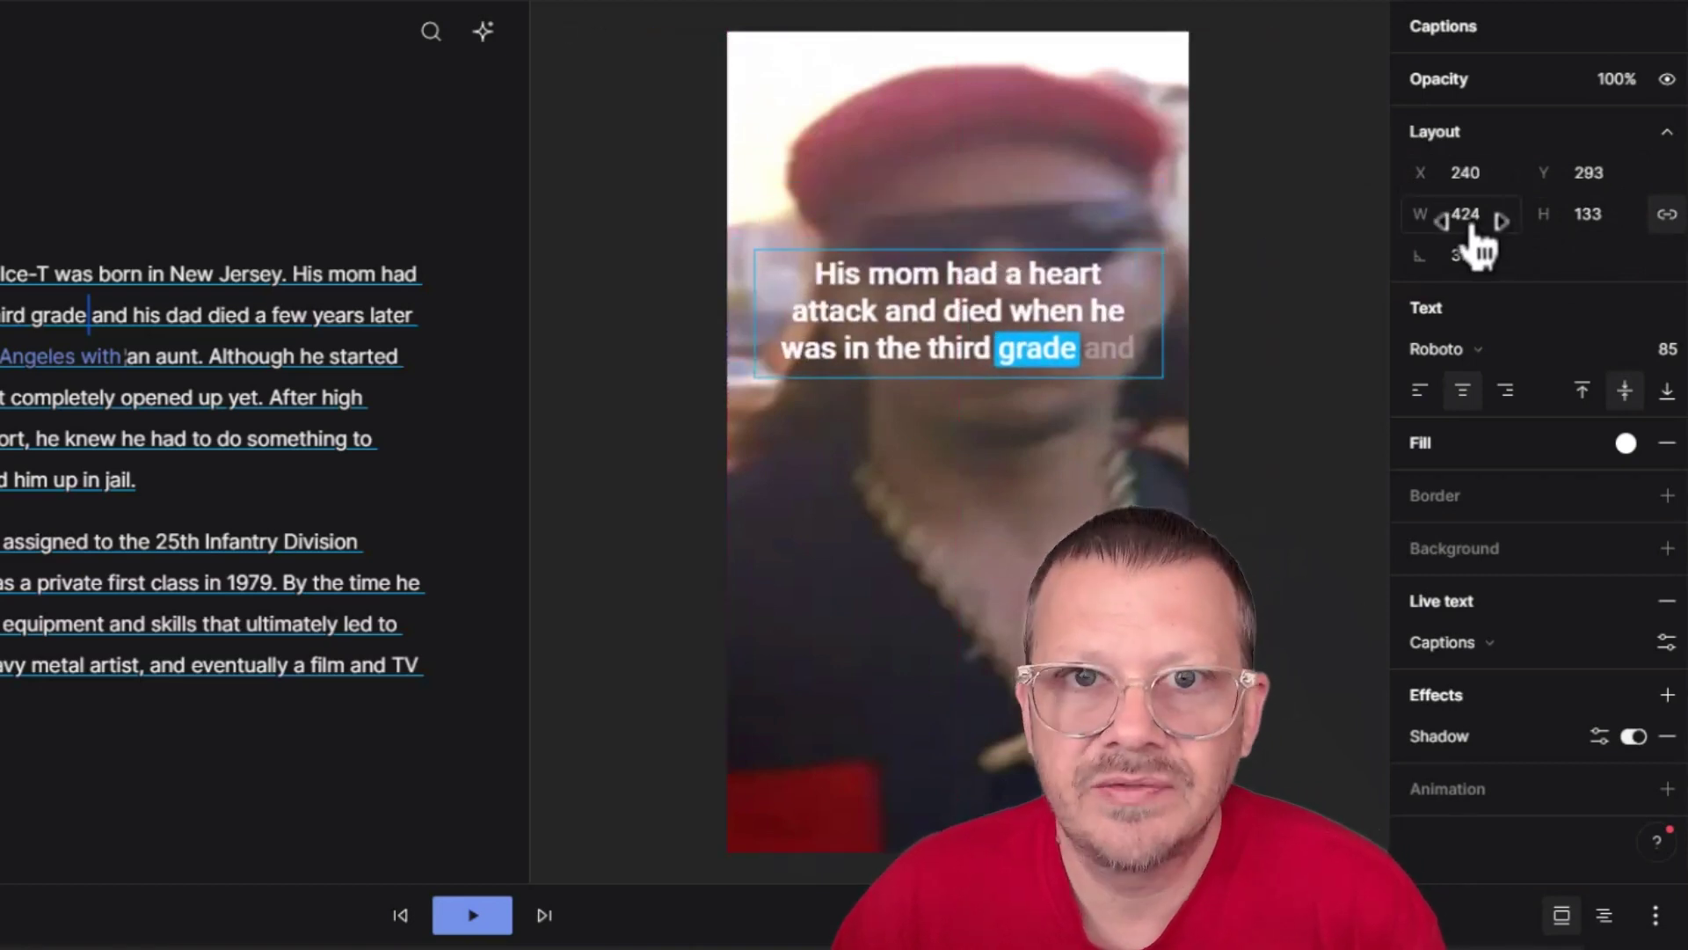
Step: Hide the Layout values and browse the font list, keeping Roboto
{"action": "left_click", "coordinate": [1668, 132]}
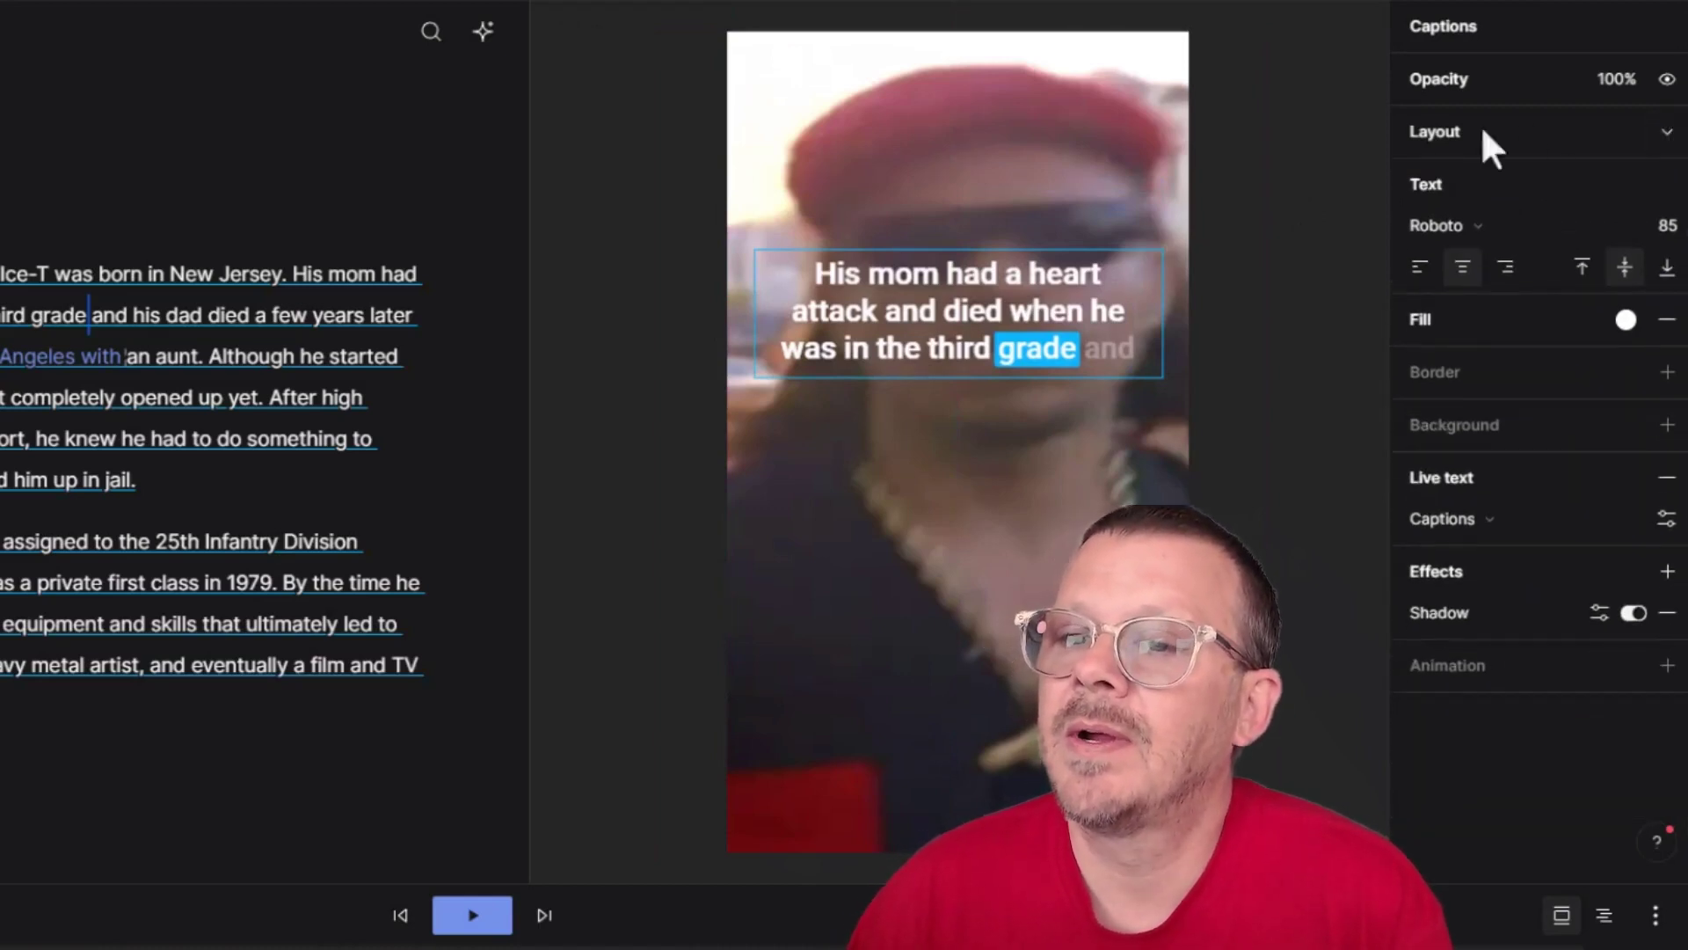
{"action": "left_click", "coordinate": [1469, 223]}
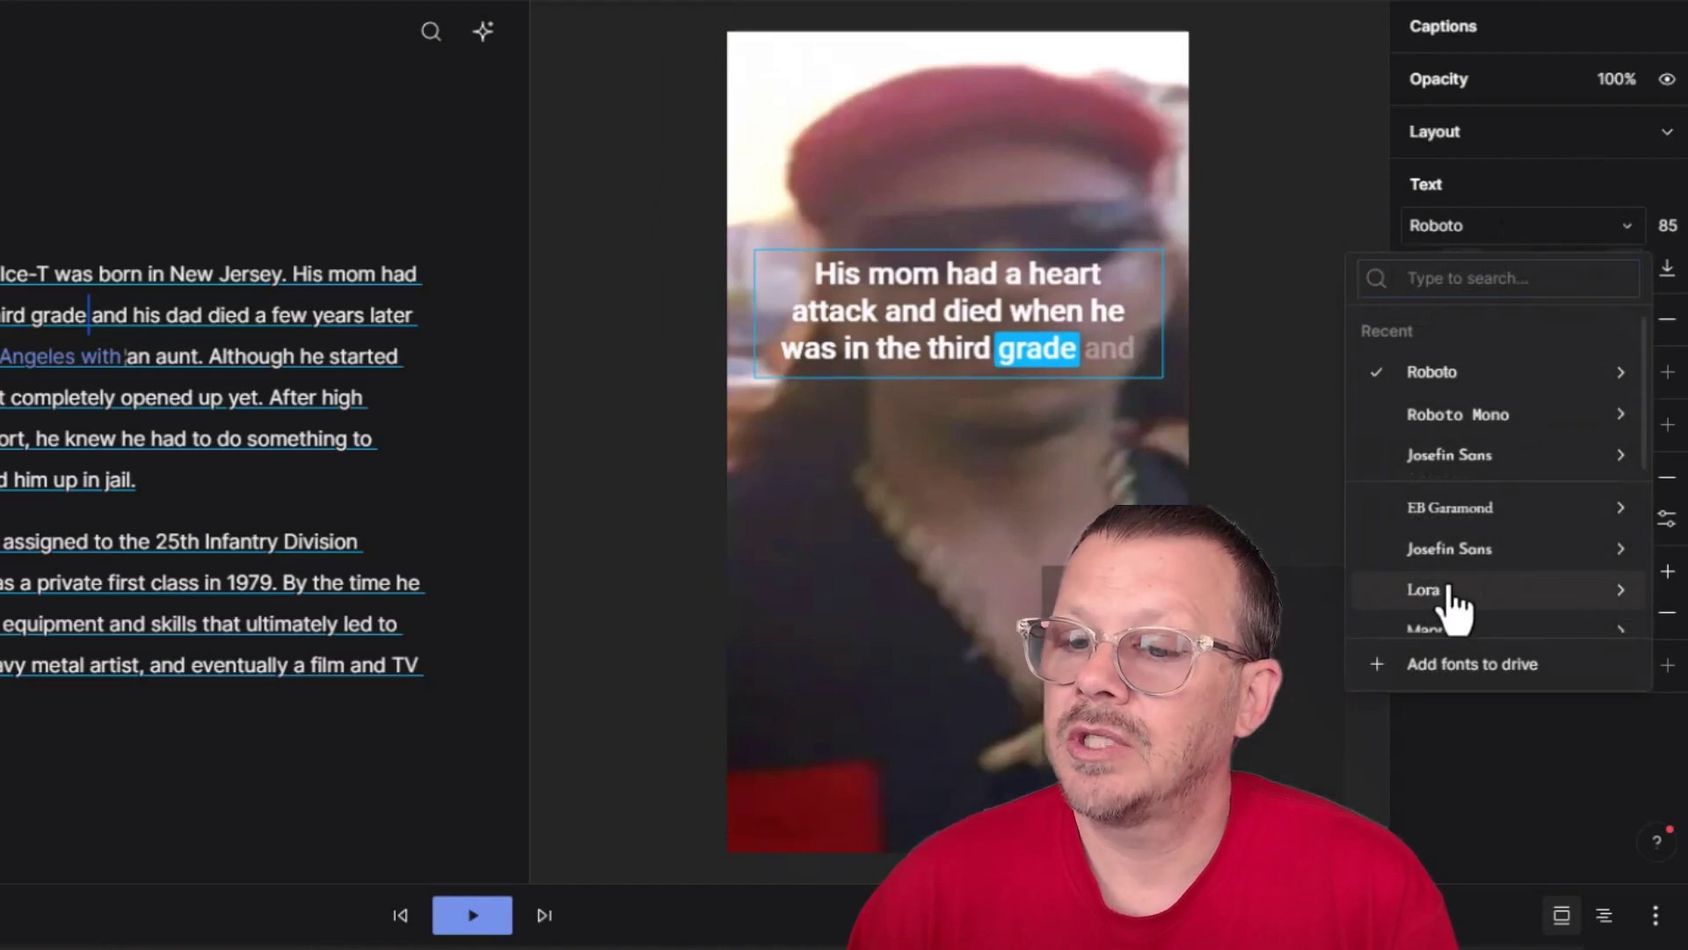
{"action": "scroll", "coordinate": [1490, 506], "scroll_direction": "down", "scroll_amount": 5}
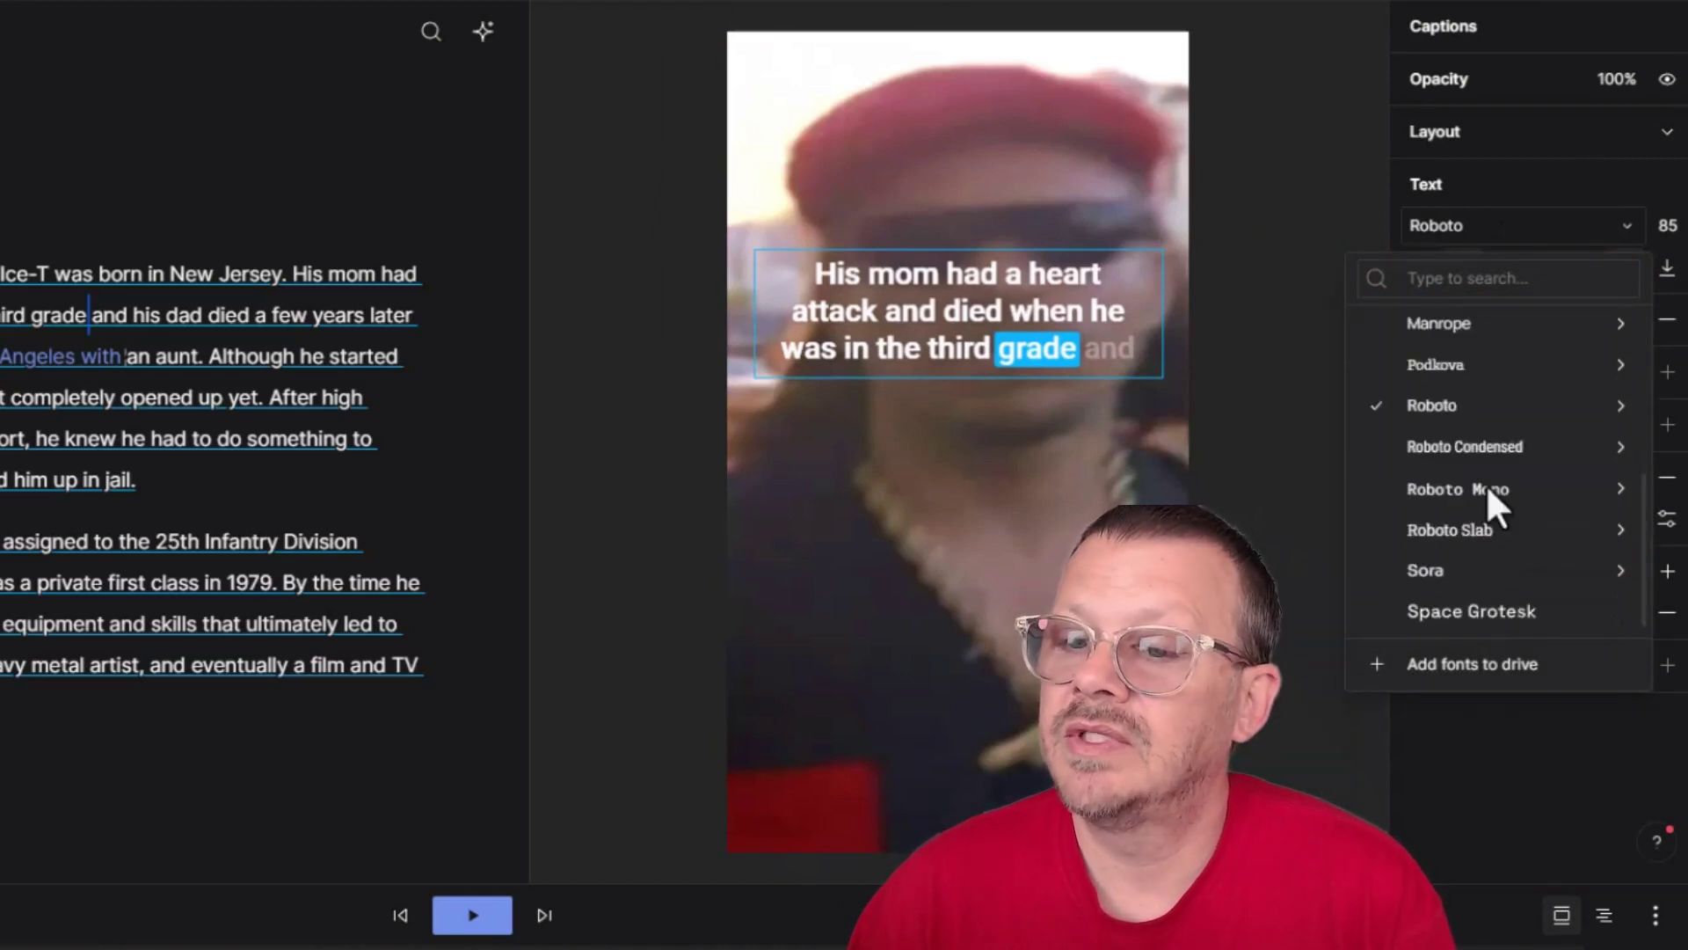
{"action": "key", "text": "Escape"}
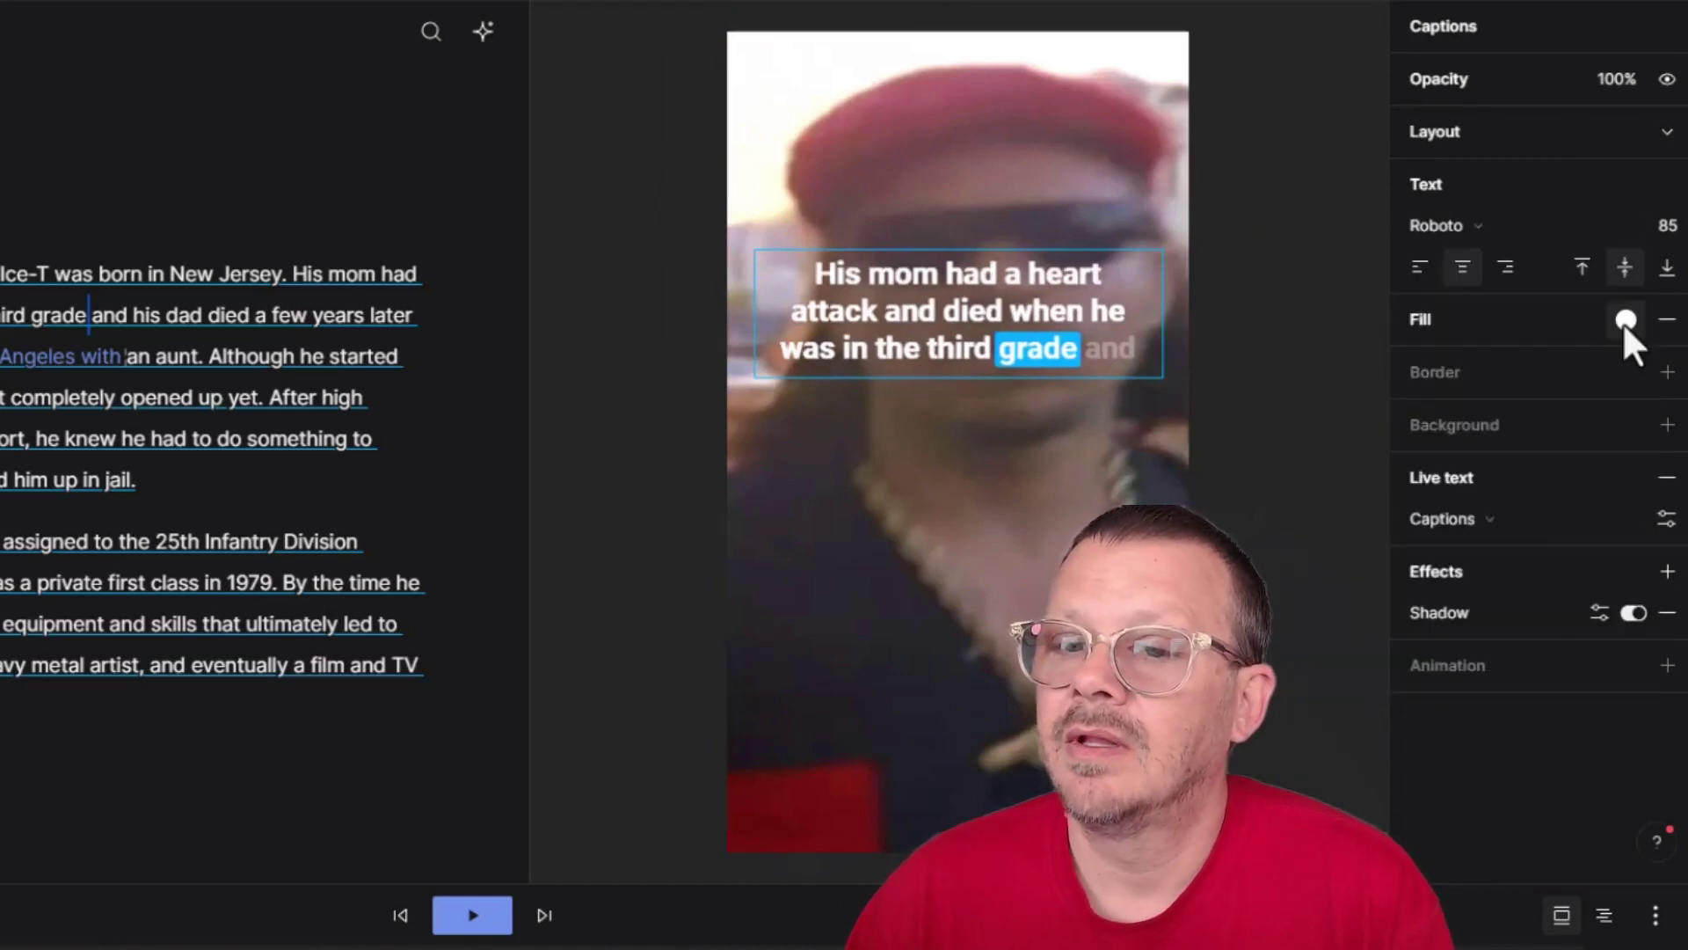
Step: In Live text settings, make the active-word highlight red with yellow ffee00 text
{"action": "left_click", "coordinate": [1667, 519]}
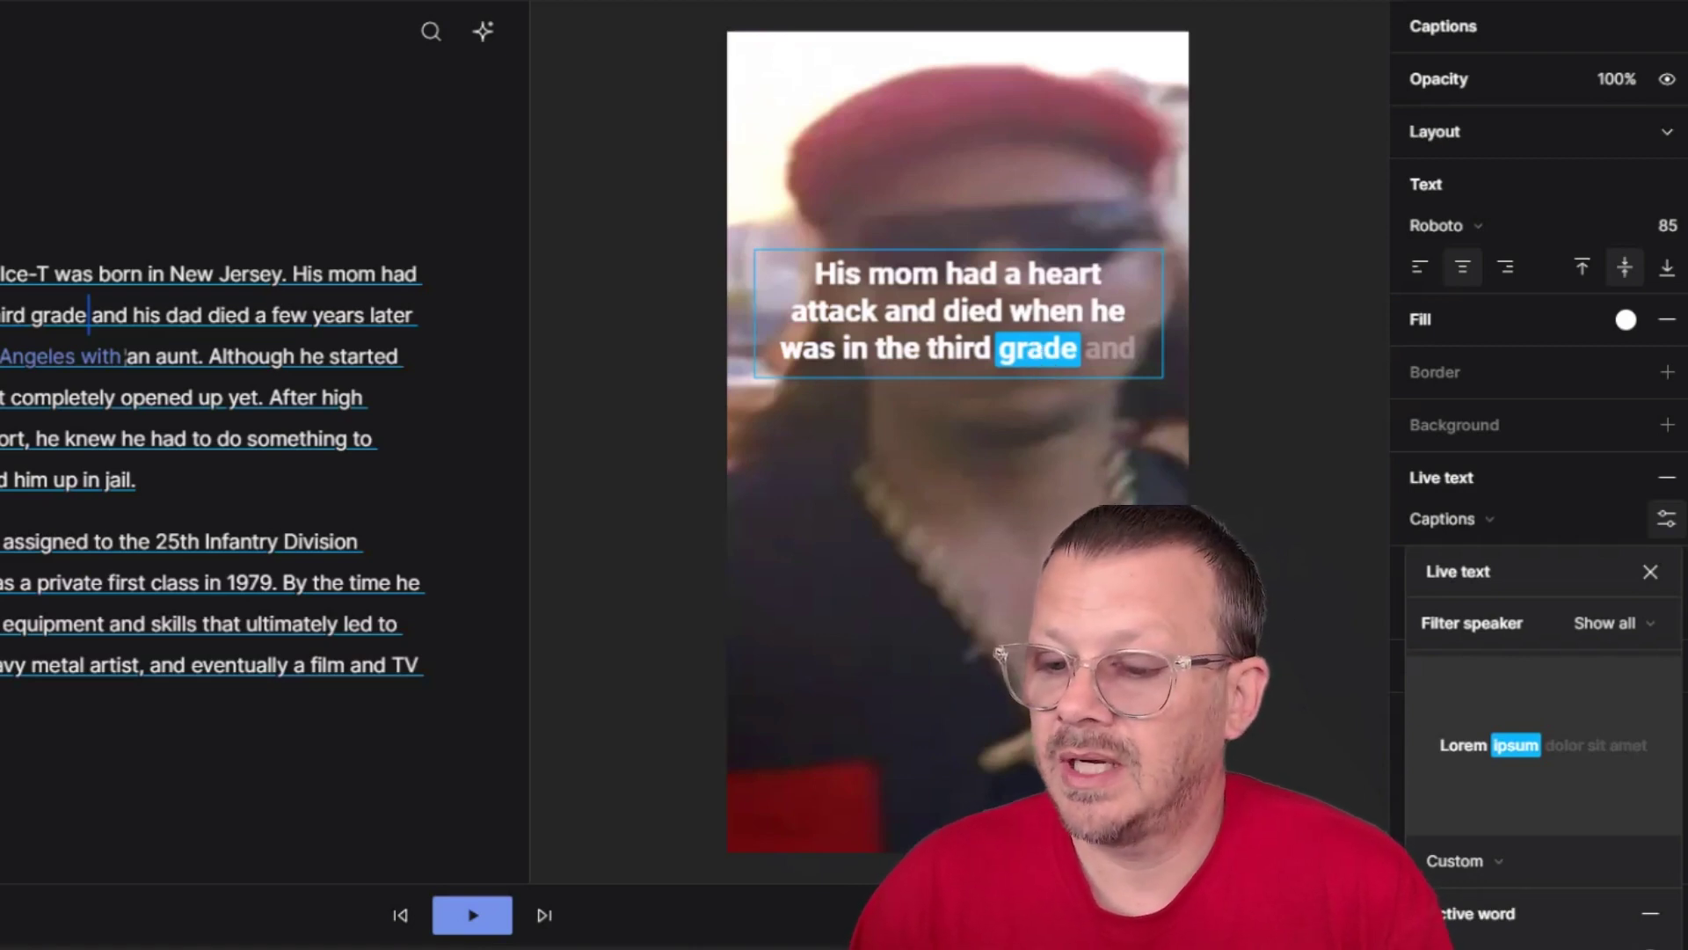
{"action": "left_click", "coordinate": [1609, 914]}
{"action": "left_click", "coordinate": [1413, 912]}
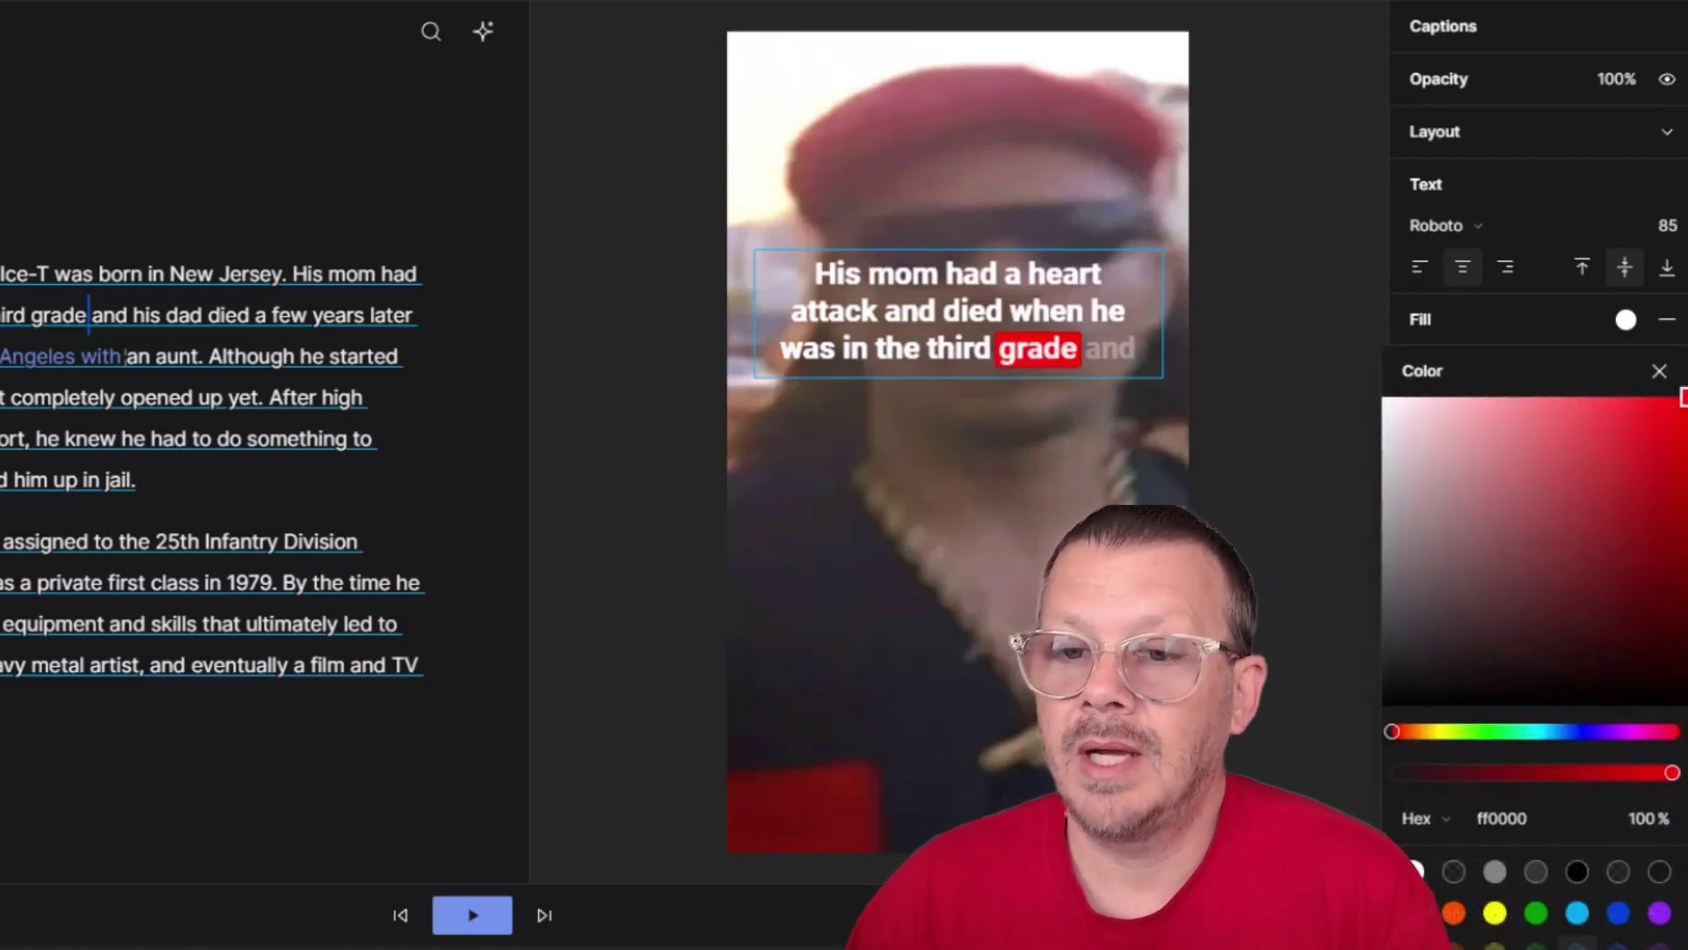
{"action": "key", "text": "Escape"}
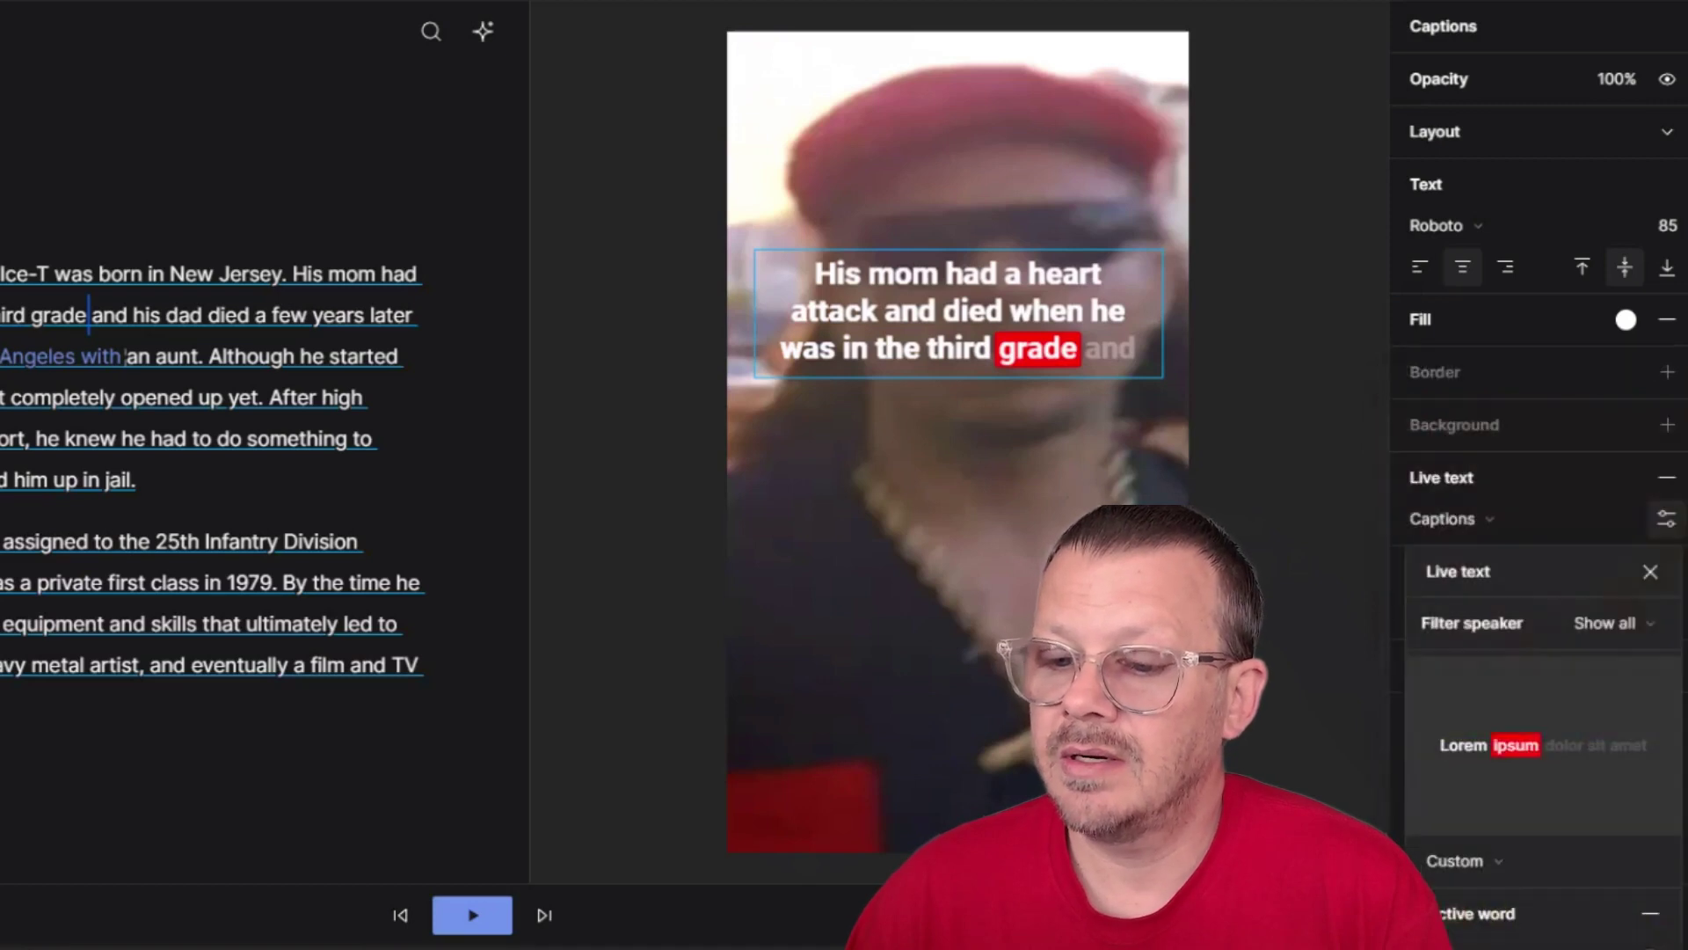
{"action": "left_click", "coordinate": [1534, 893]}
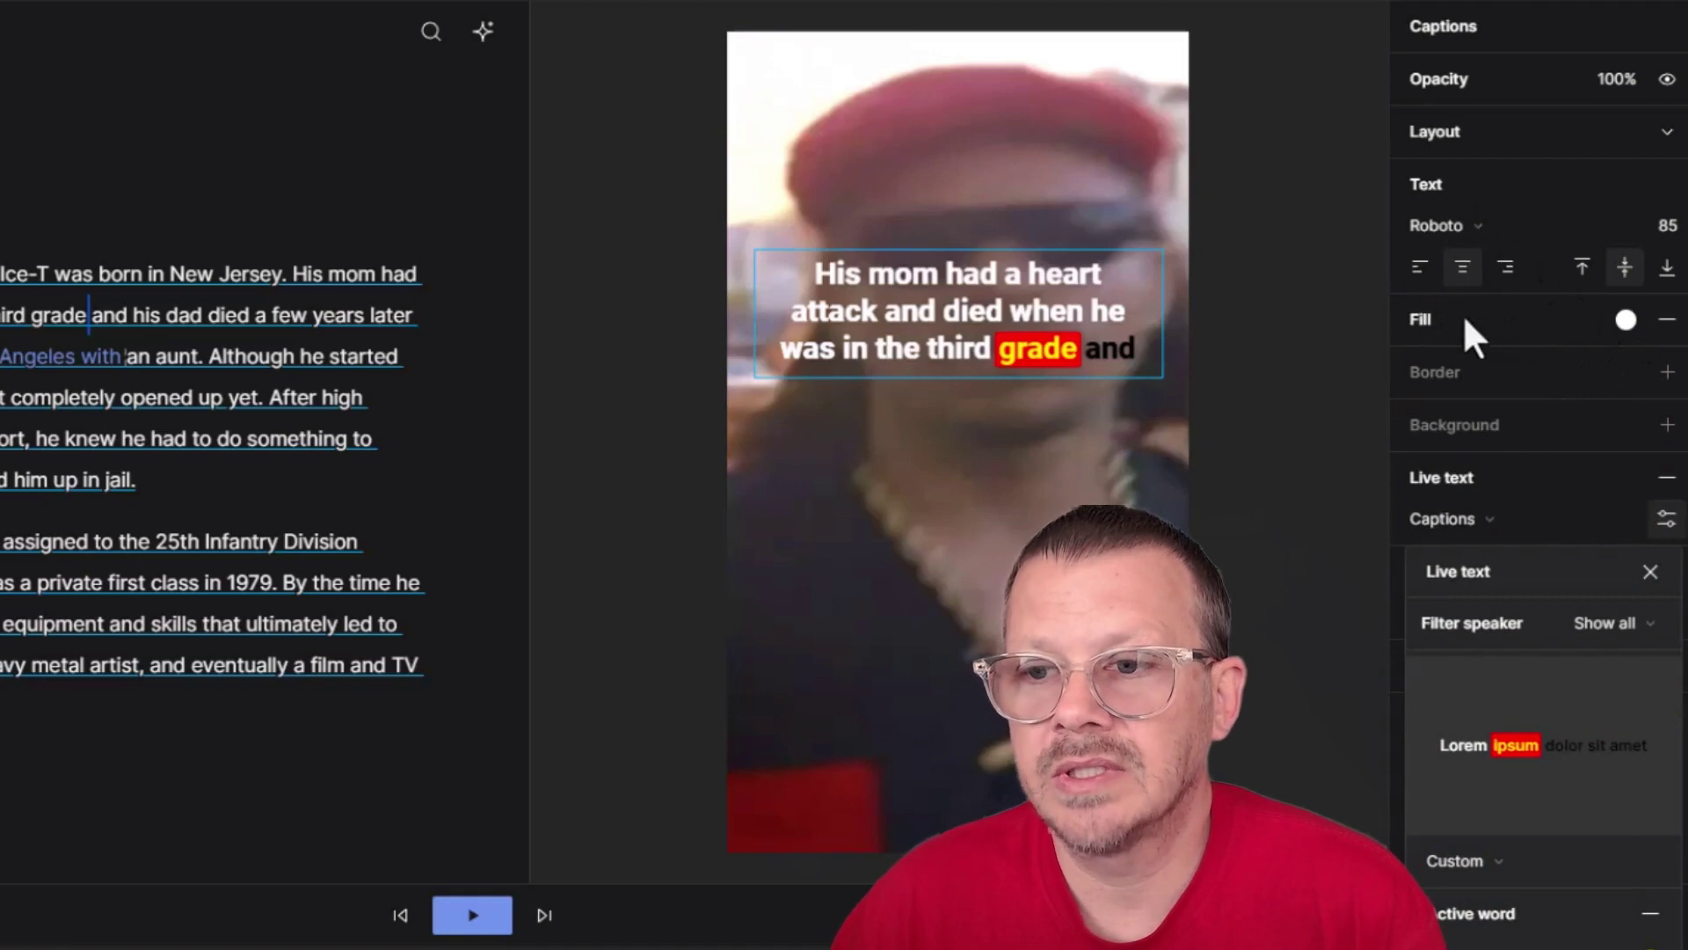
Step: Try a grey caption text fill, then check the Live text caption options
{"action": "left_click", "coordinate": [1627, 320]}
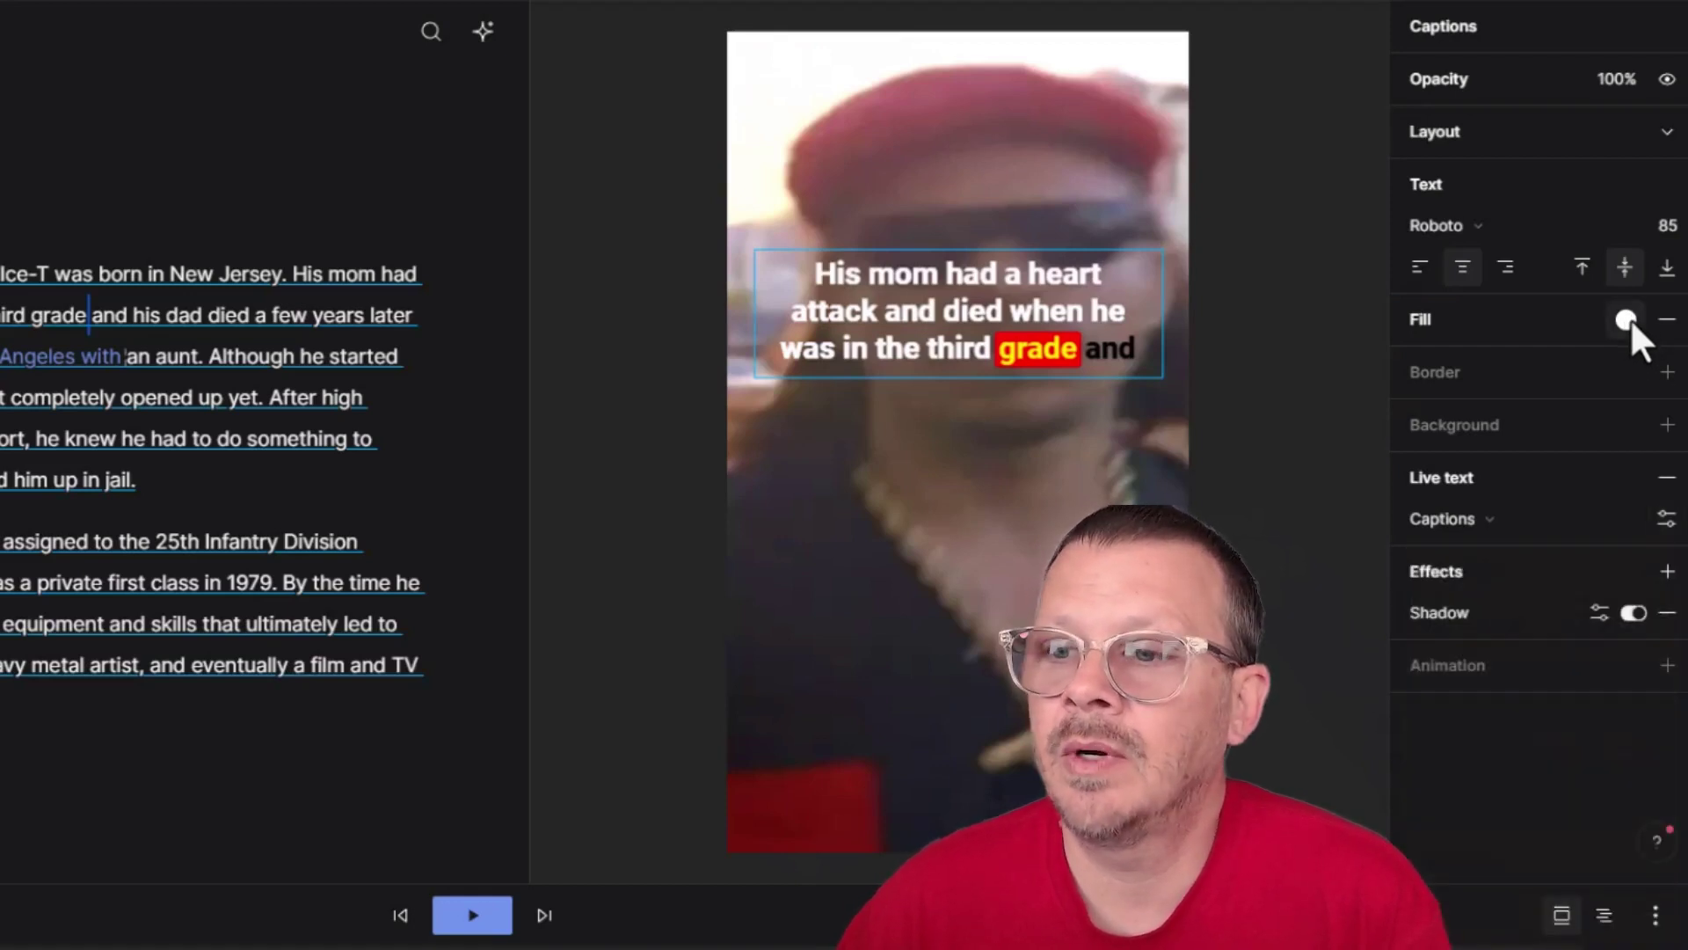
{"action": "left_click", "coordinate": [1626, 319]}
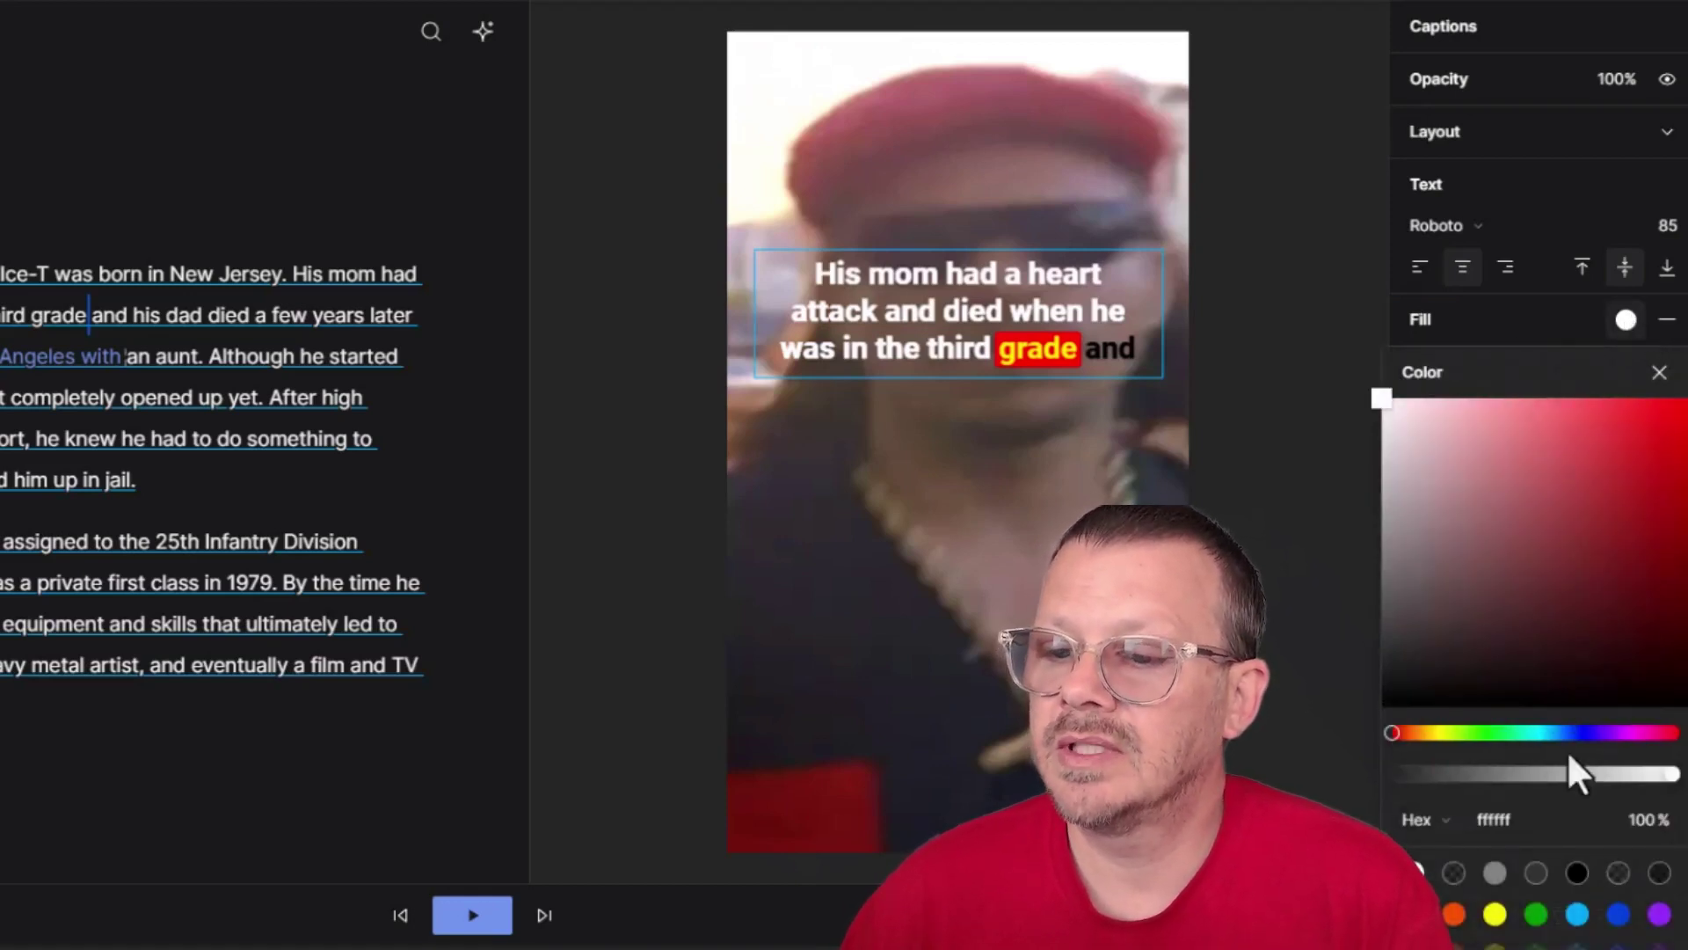
{"action": "left_click", "coordinate": [1495, 872]}
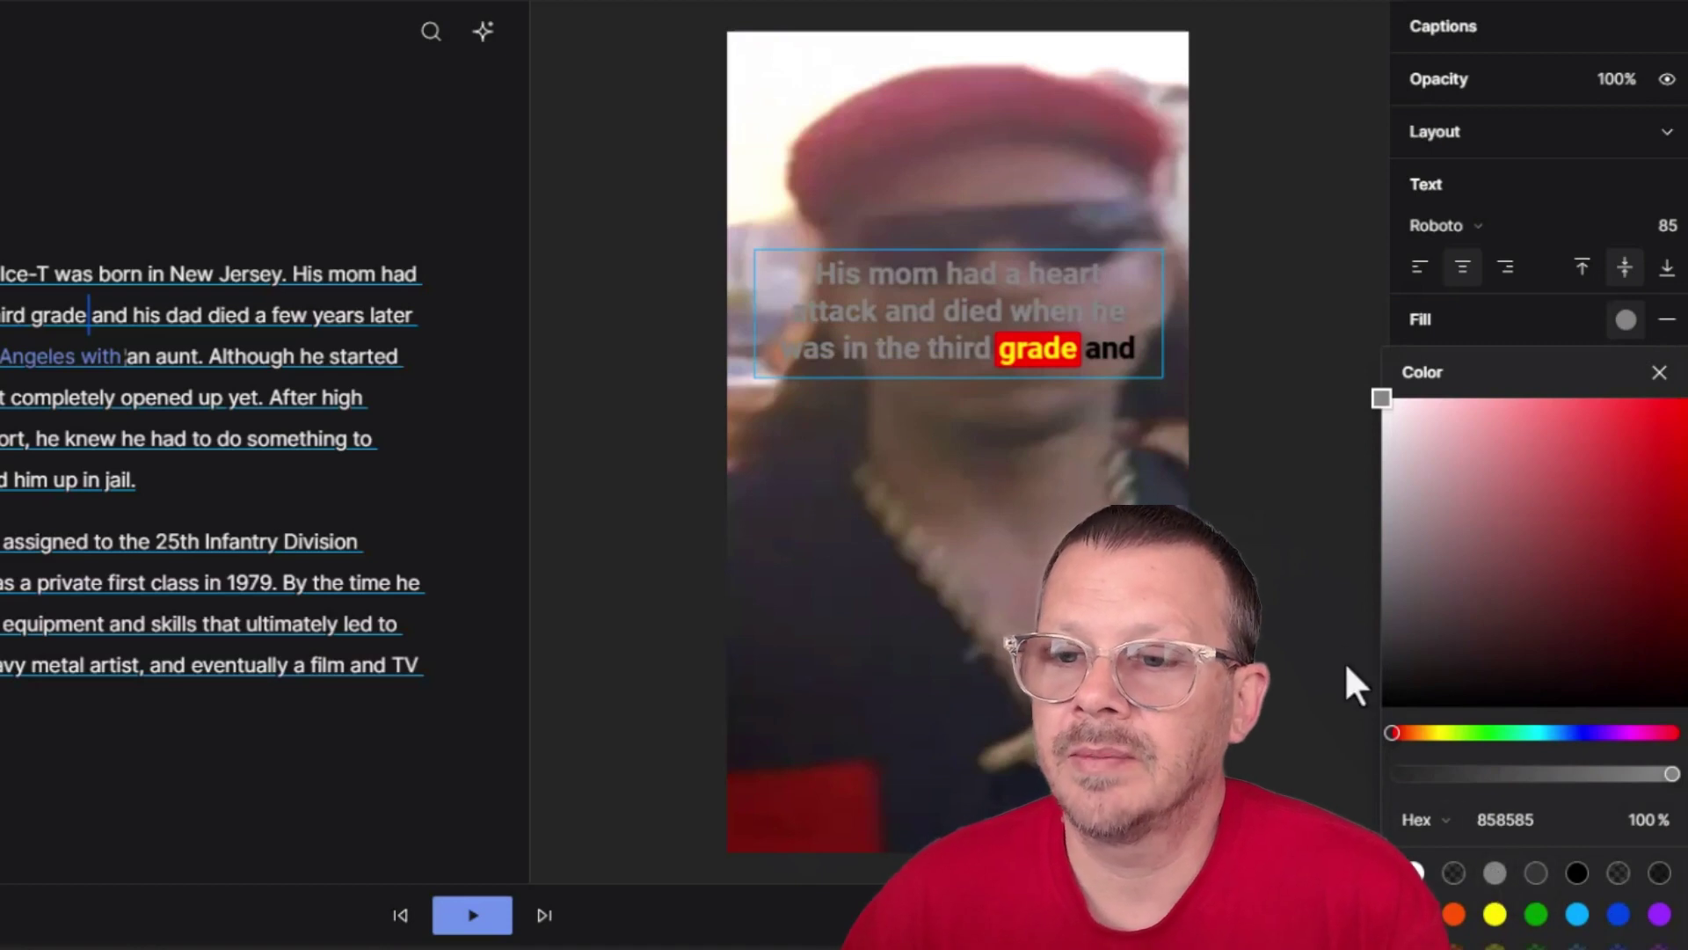
{"action": "left_click", "coordinate": [1343, 621]}
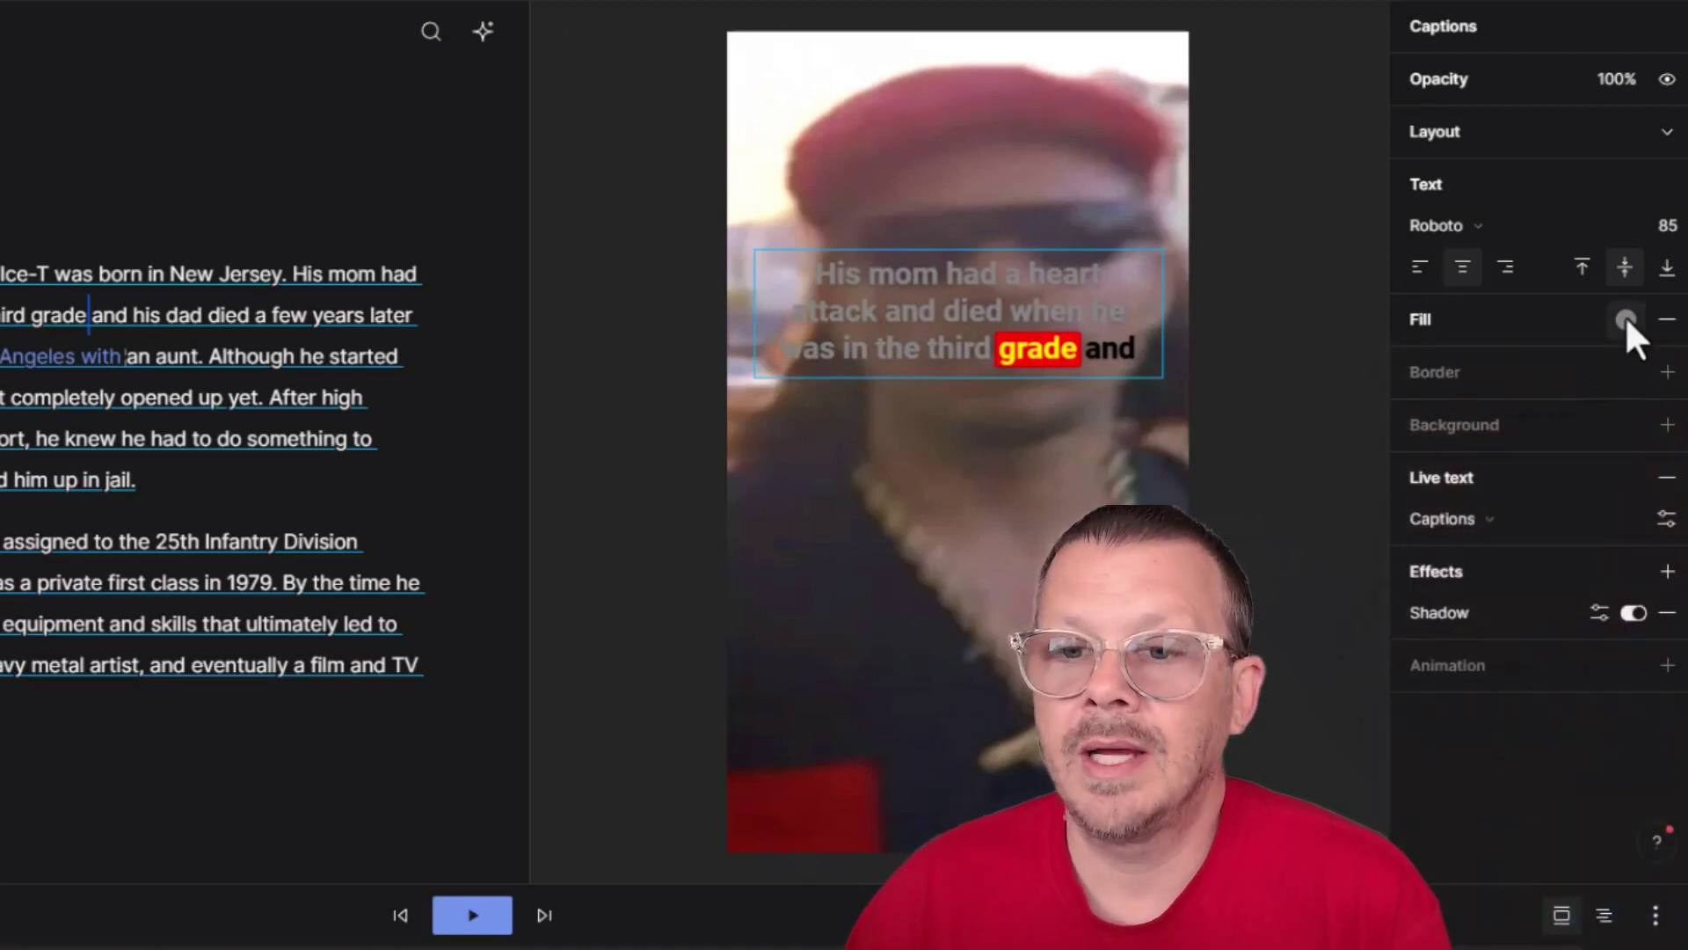
{"action": "left_click", "coordinate": [1666, 519]}
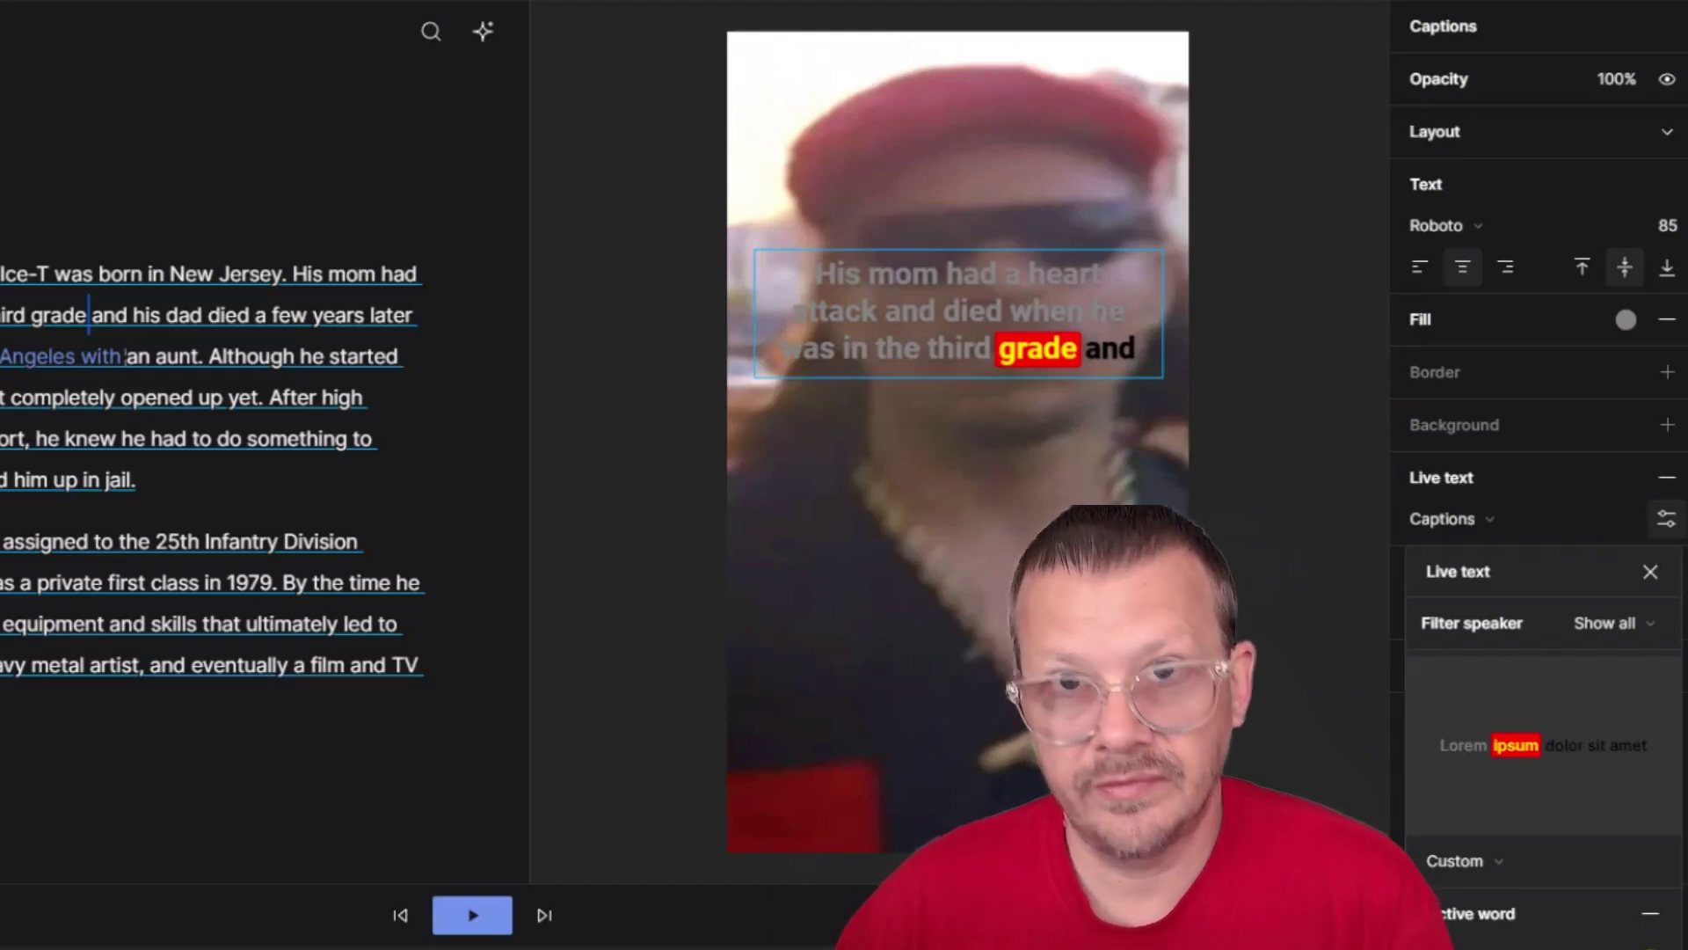
{"action": "left_click", "coordinate": [1541, 345]}
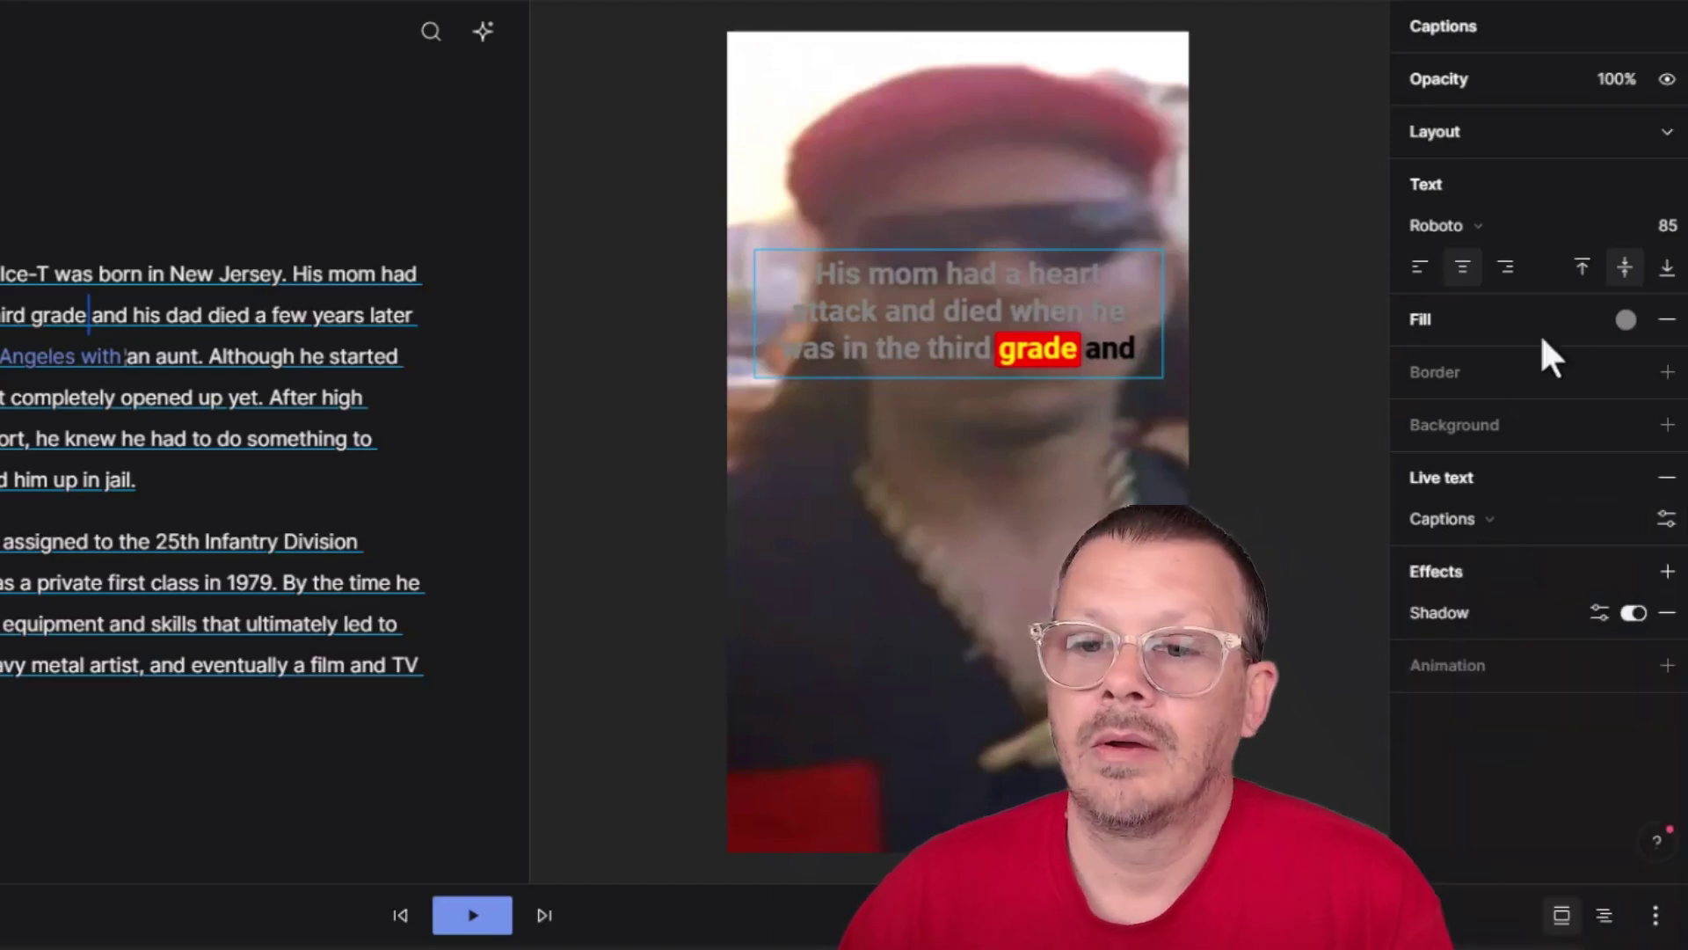
Step: Set the caption text fill to white ffffff and reselect the caption box
{"action": "left_click", "coordinate": [1626, 321]}
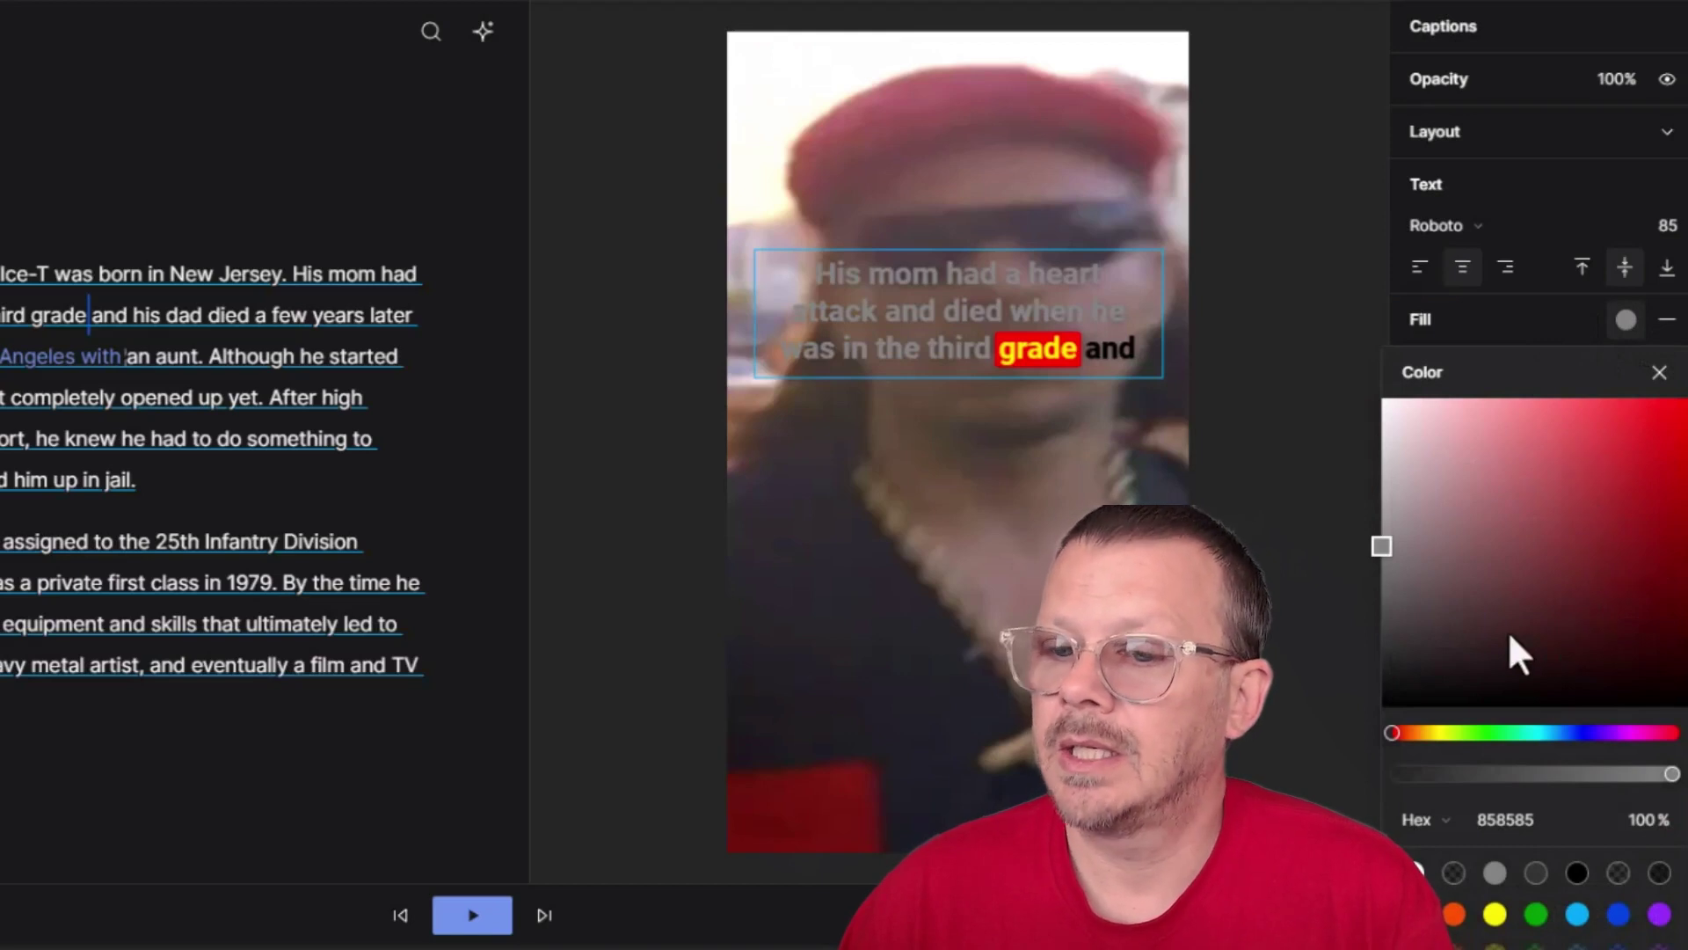
{"action": "left_click_drag", "start_coordinate": [1447, 483], "coordinate": [1291, 345]}
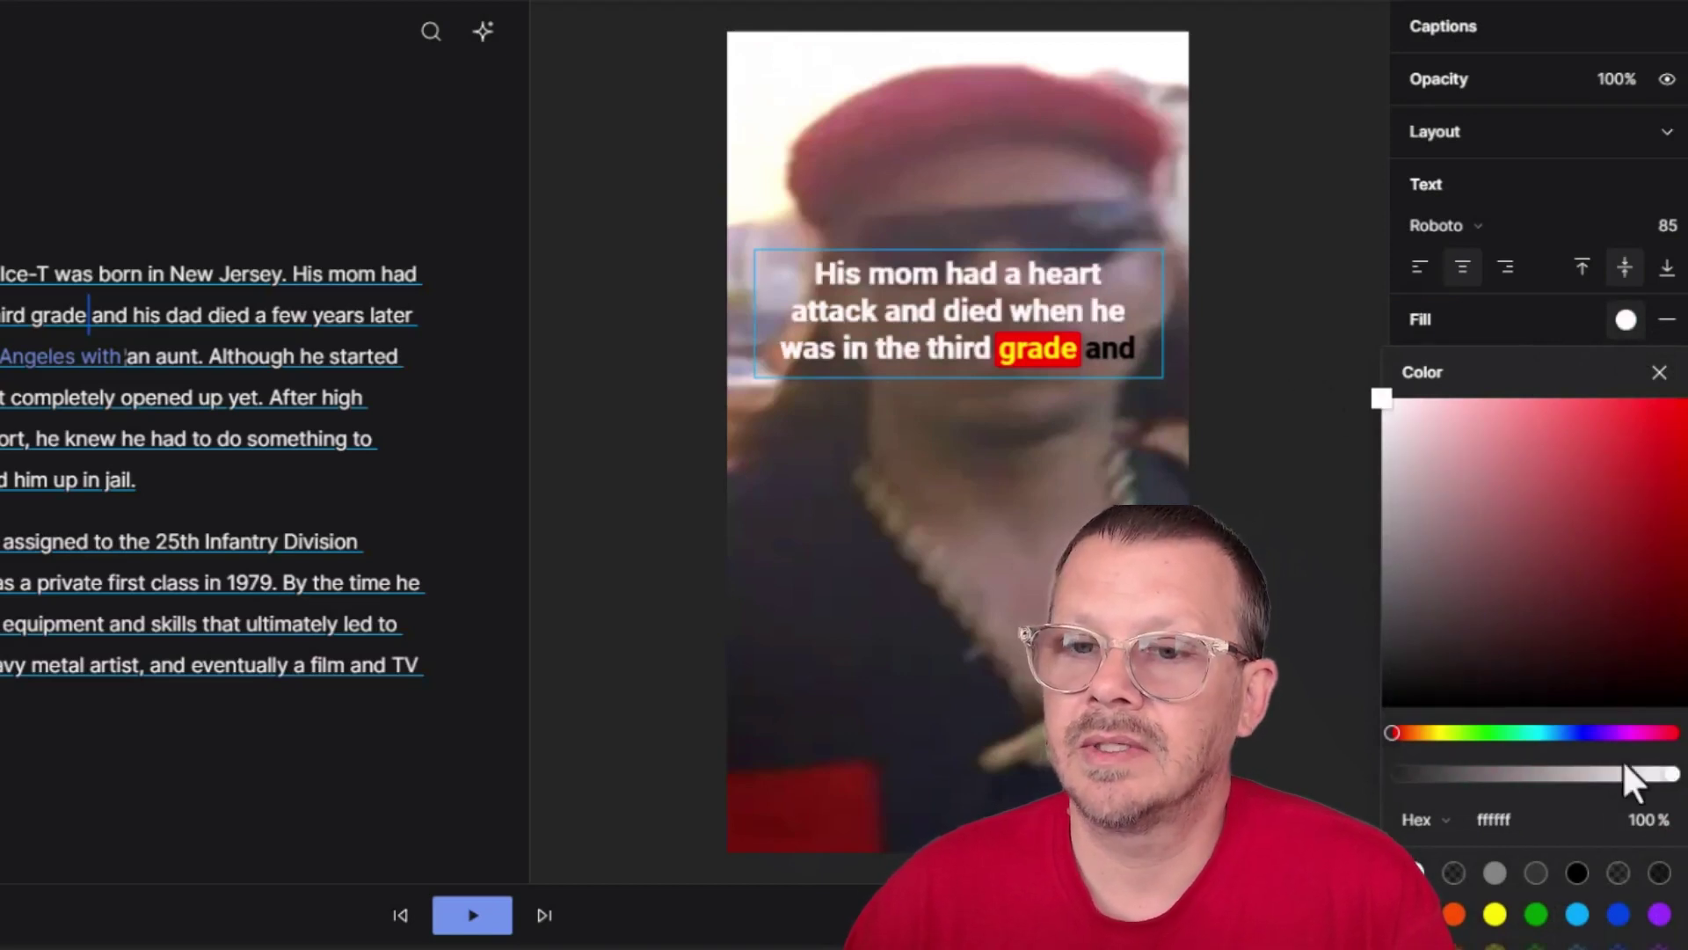
{"action": "left_click", "coordinate": [1626, 320]}
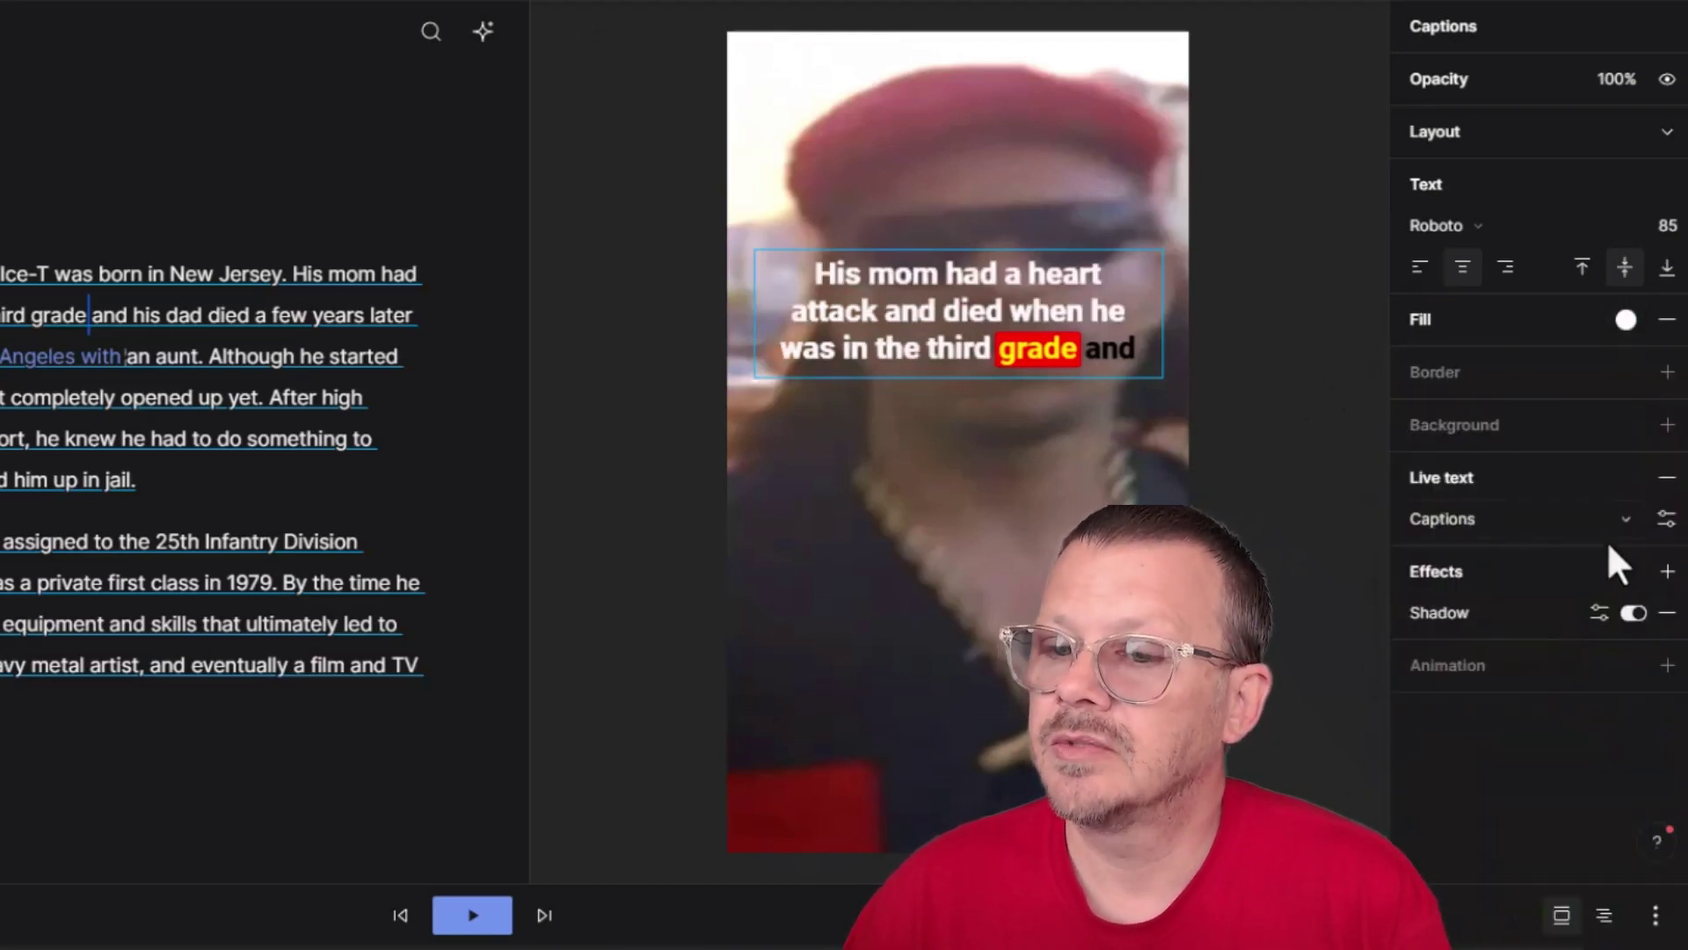
{"action": "left_click", "coordinate": [1110, 362]}
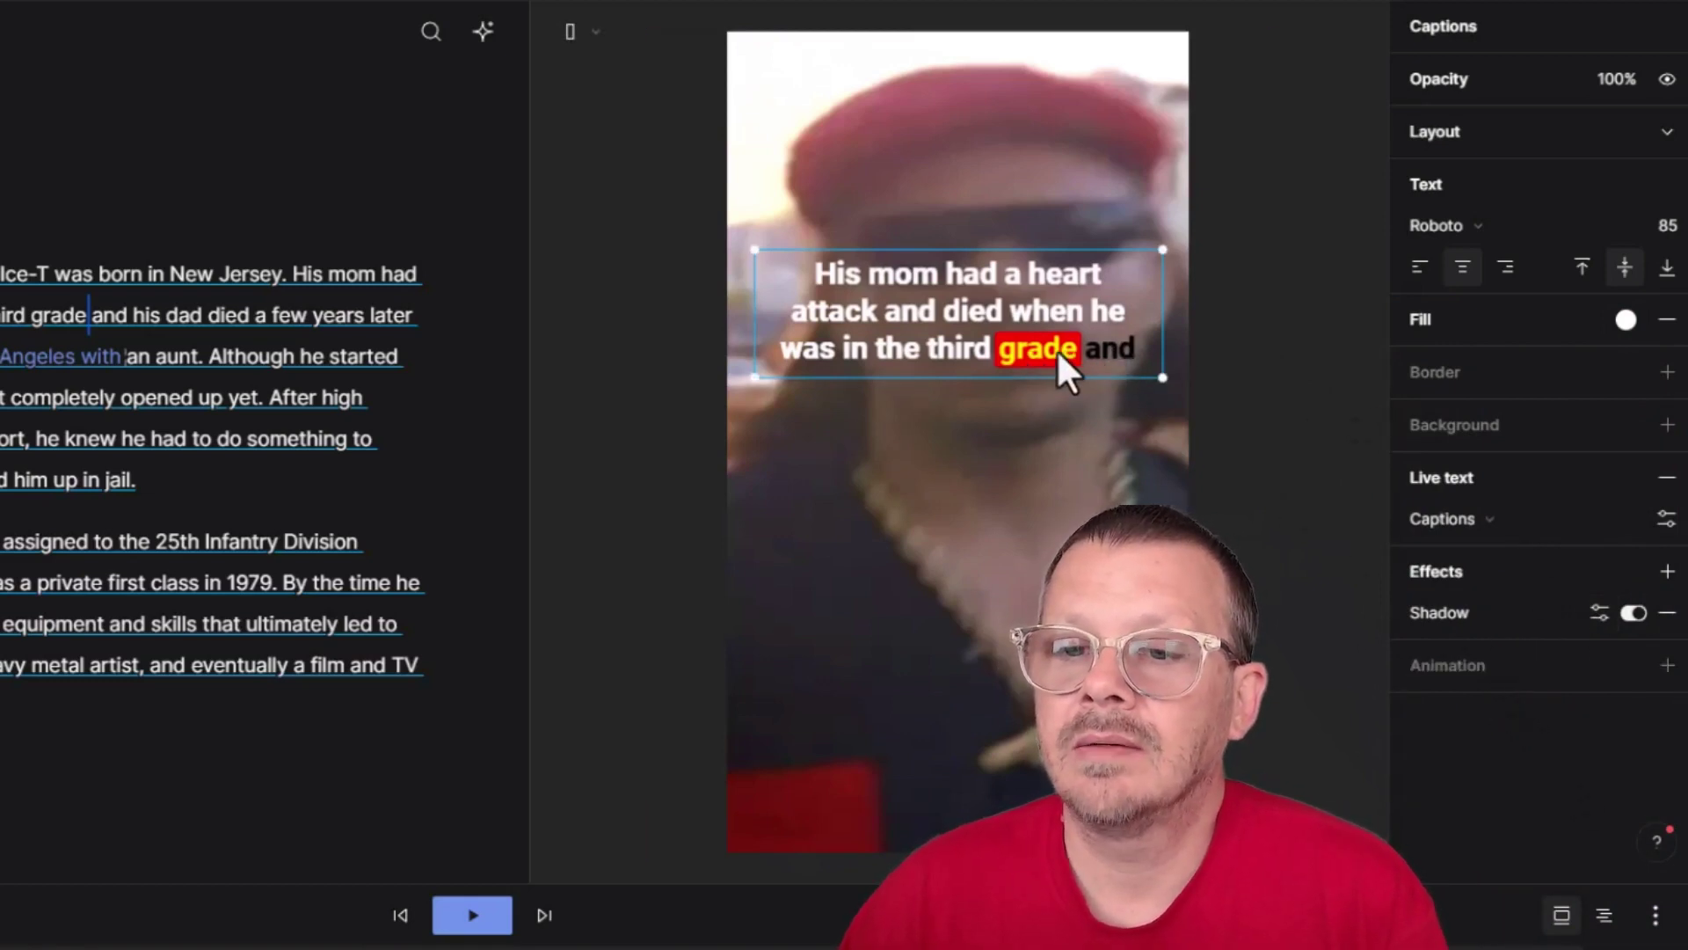
Step: Make the first scene's active caption word white on its red highlight, previewing before and after
{"action": "key", "text": "Escape"}
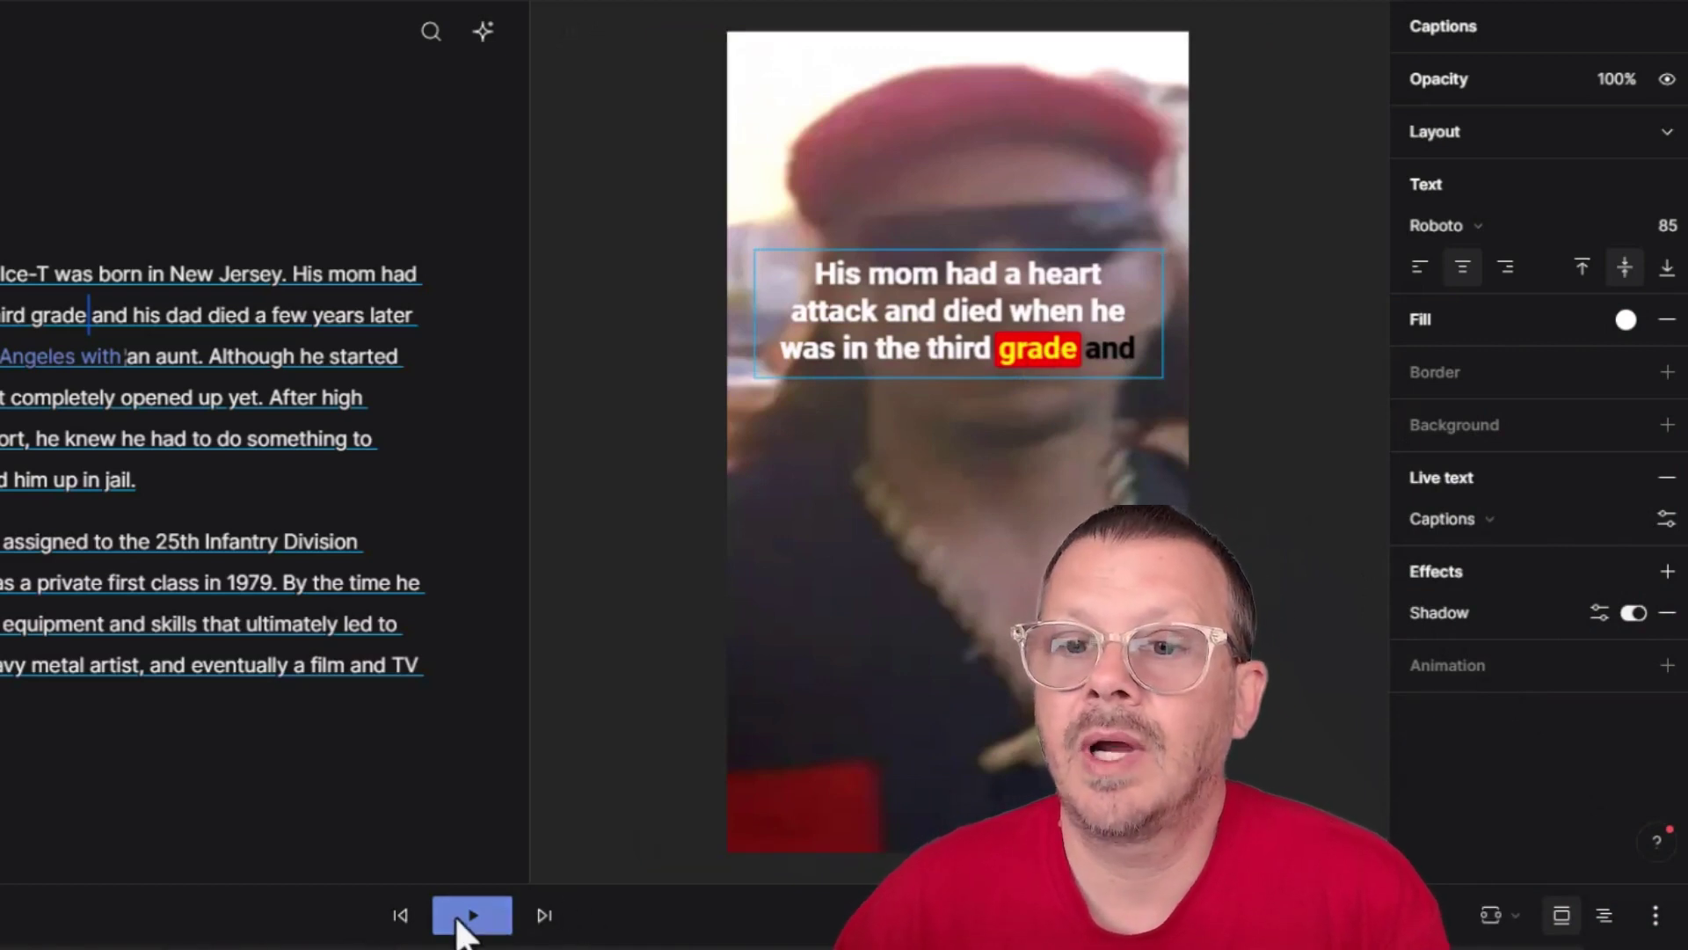
{"action": "left_click", "coordinate": [472, 915]}
{"action": "left_click", "coordinate": [466, 916]}
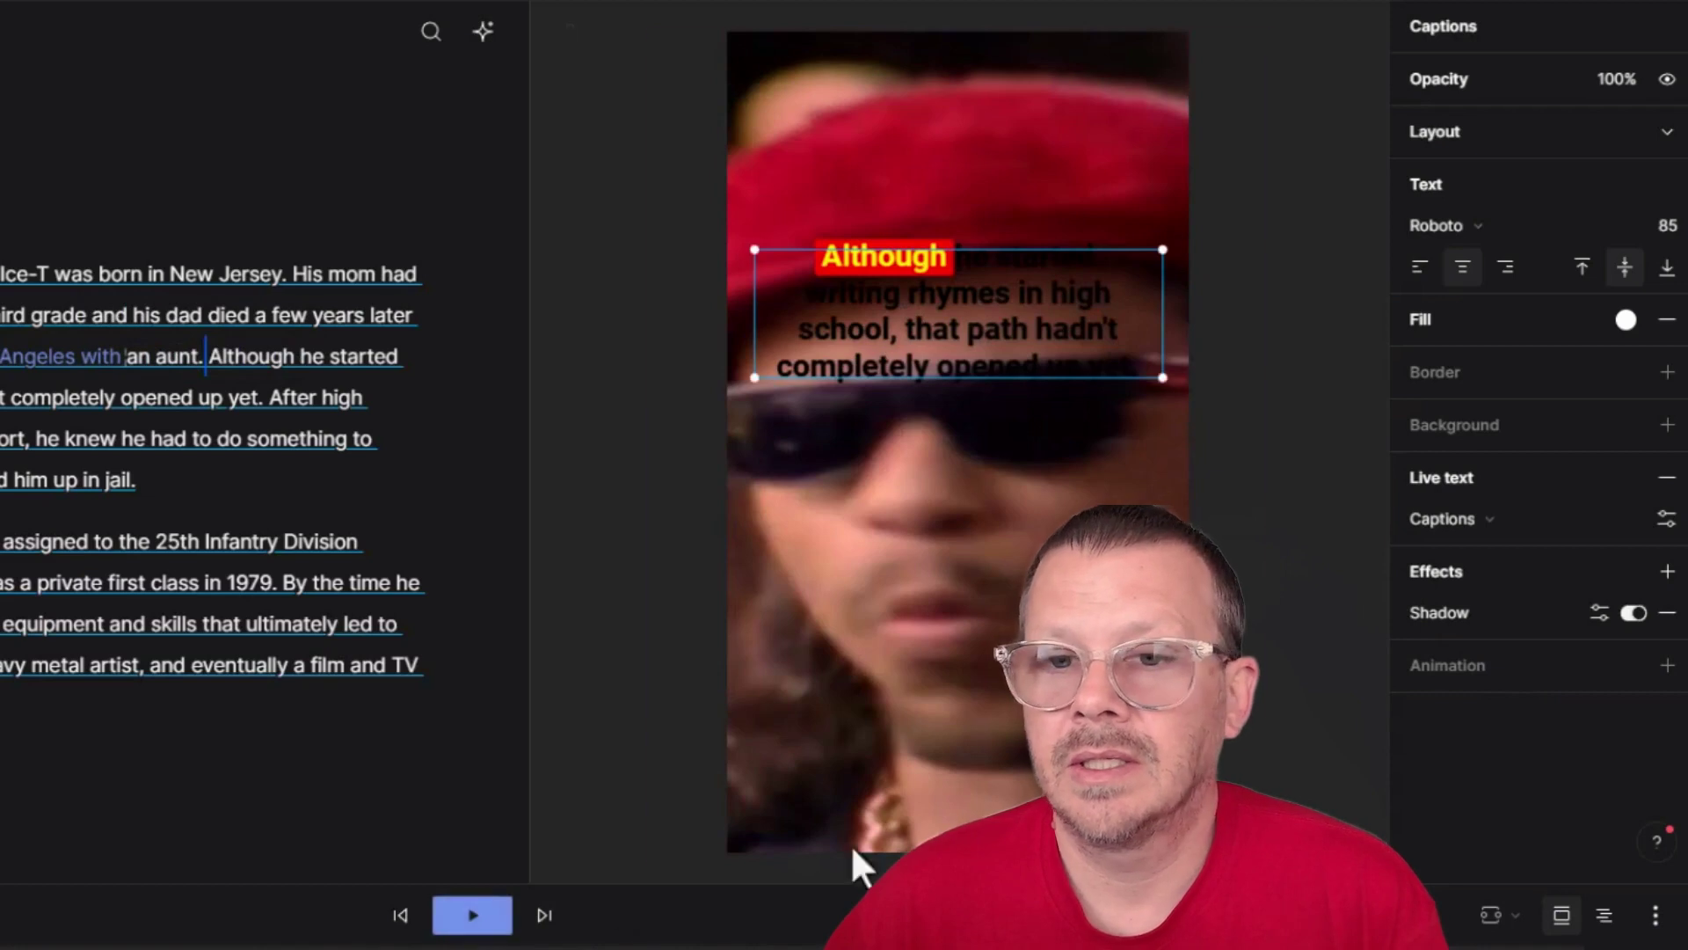
{"action": "left_click", "coordinate": [1667, 519]}
{"action": "left_click", "coordinate": [1660, 913]}
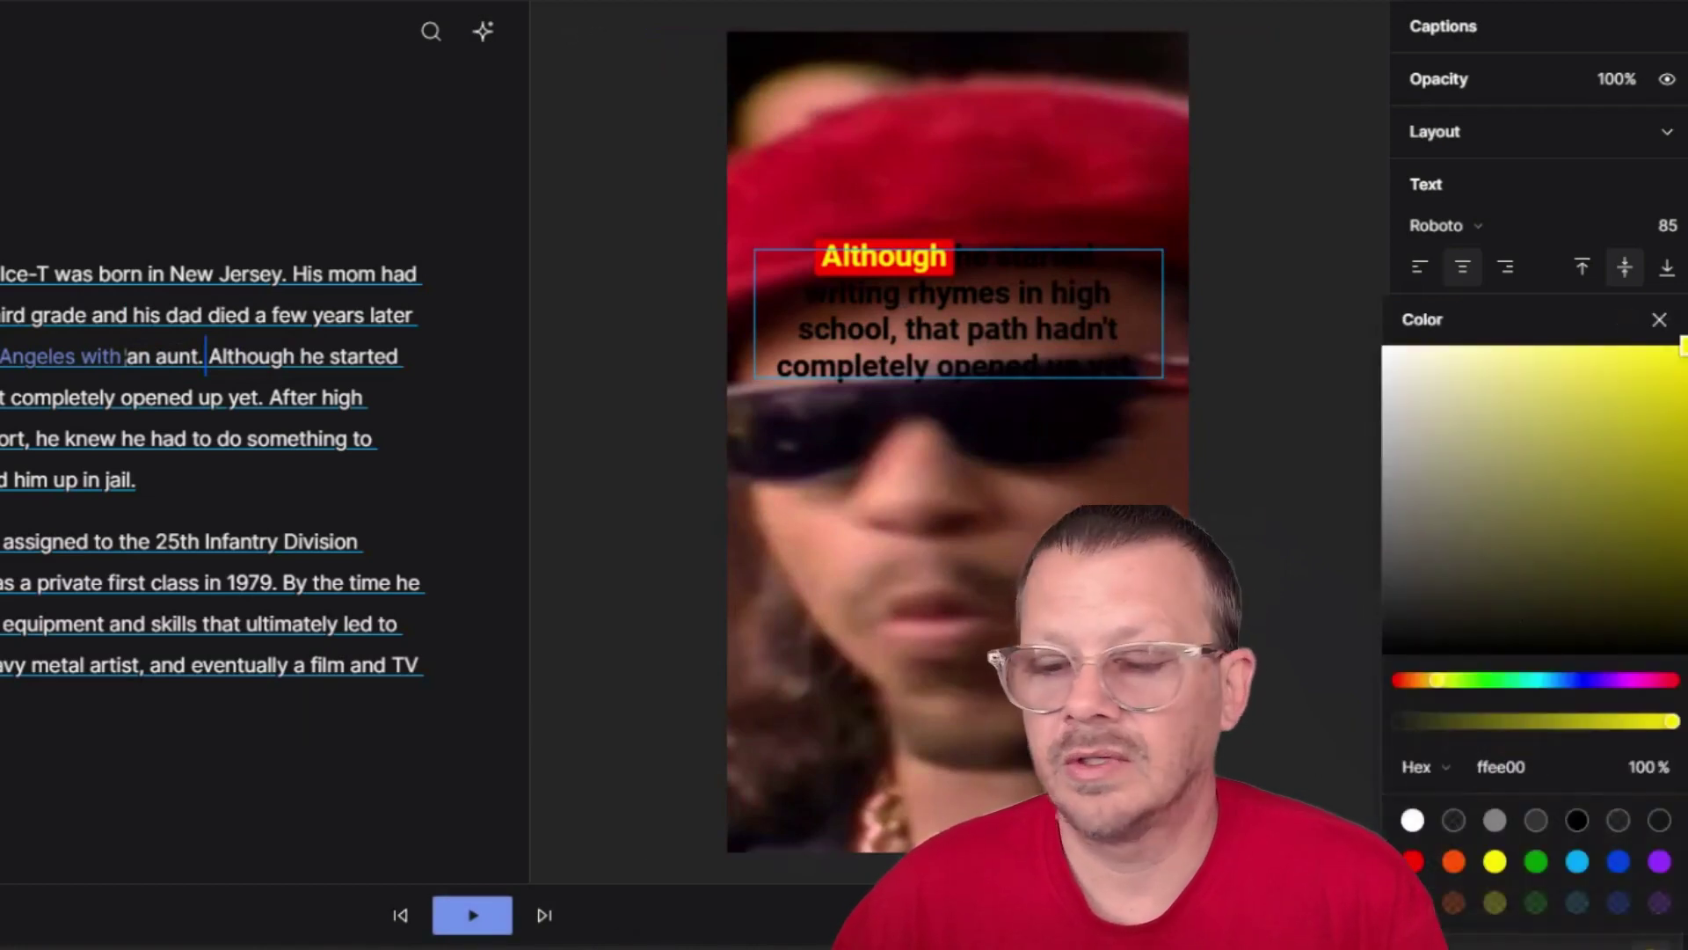
{"action": "left_click", "coordinate": [1413, 821]}
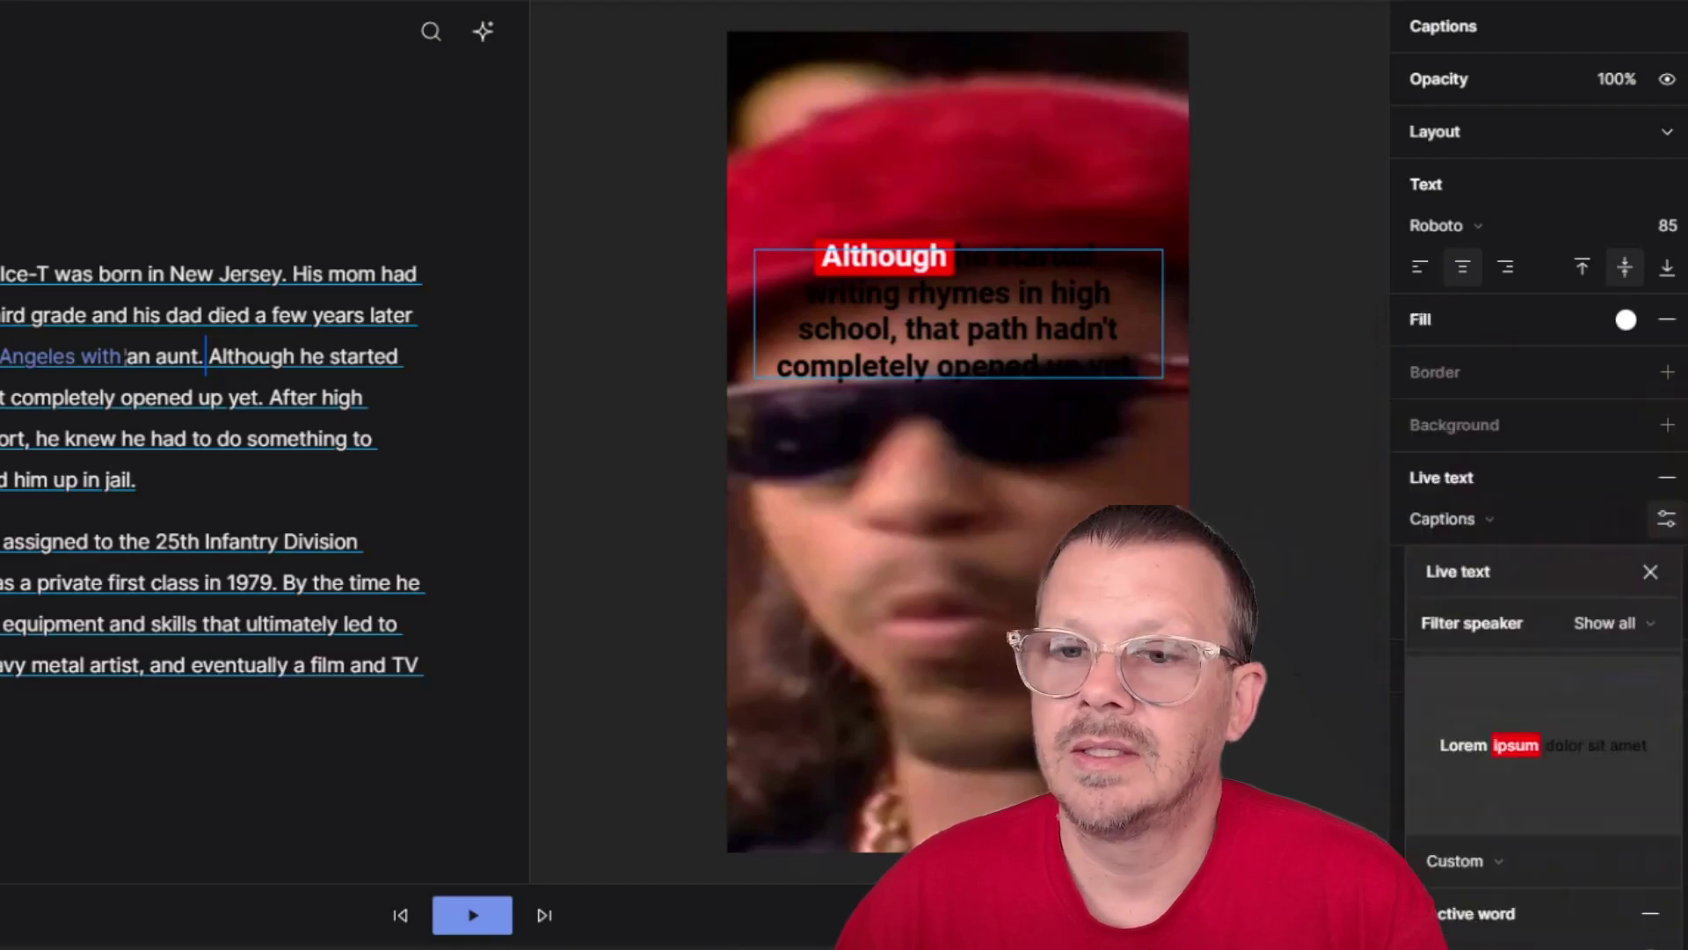
{"action": "left_click", "coordinate": [474, 915]}
{"action": "left_click", "coordinate": [475, 915]}
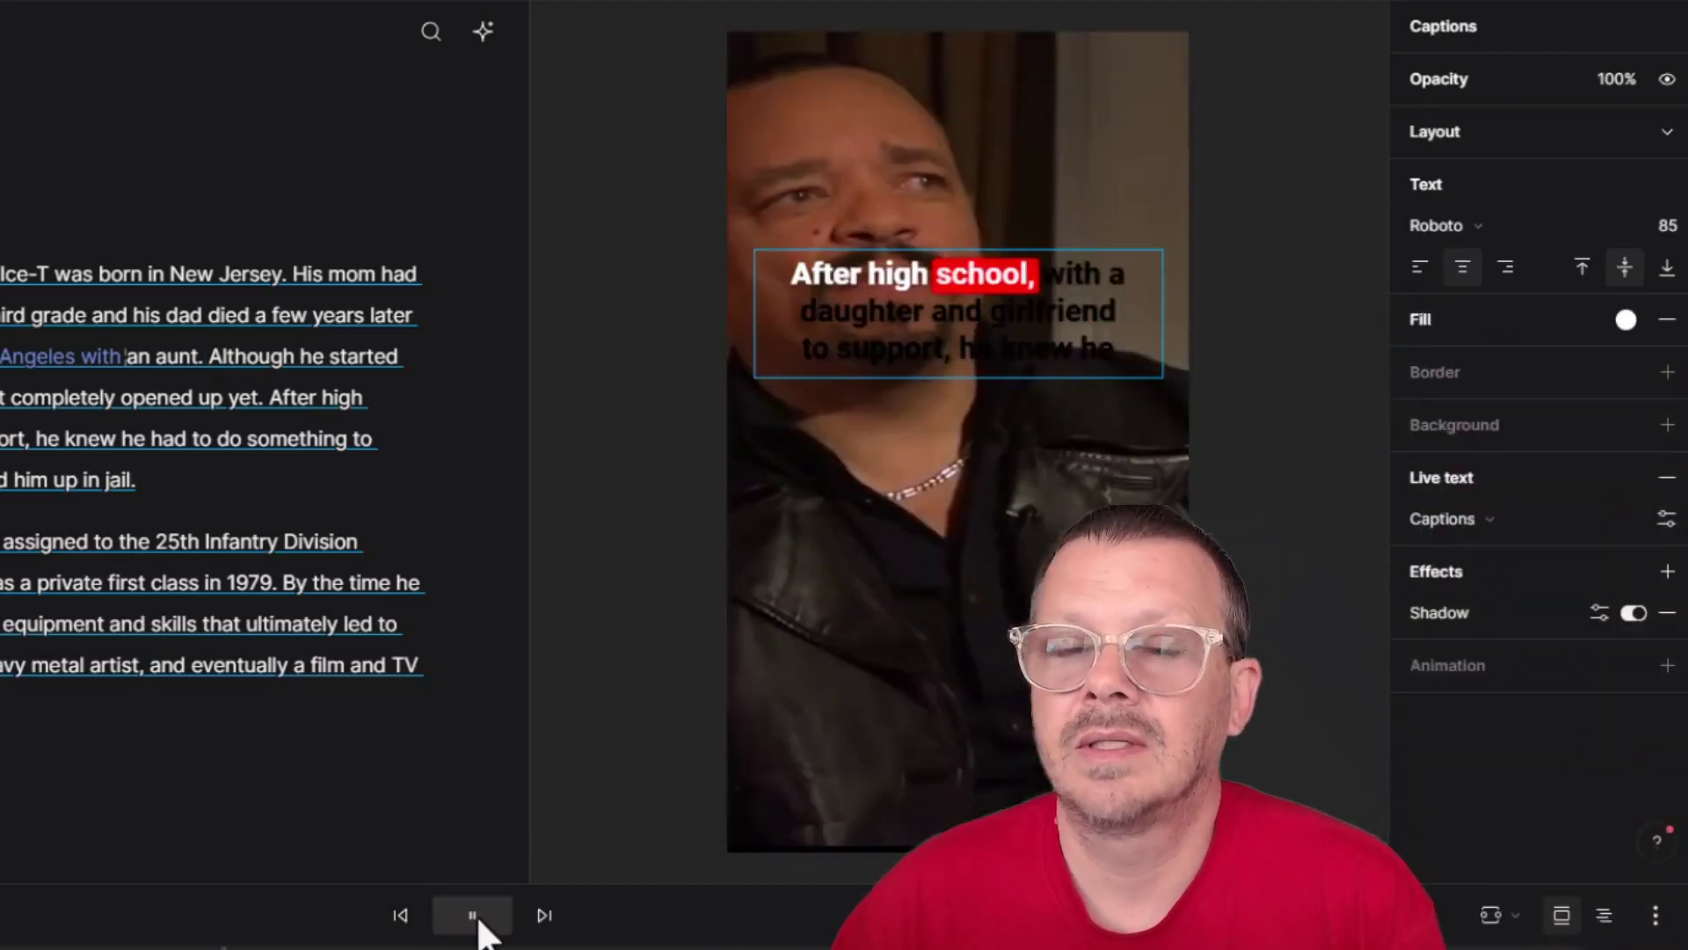
{"action": "left_click", "coordinate": [475, 915]}
{"action": "left_click", "coordinate": [958, 304]}
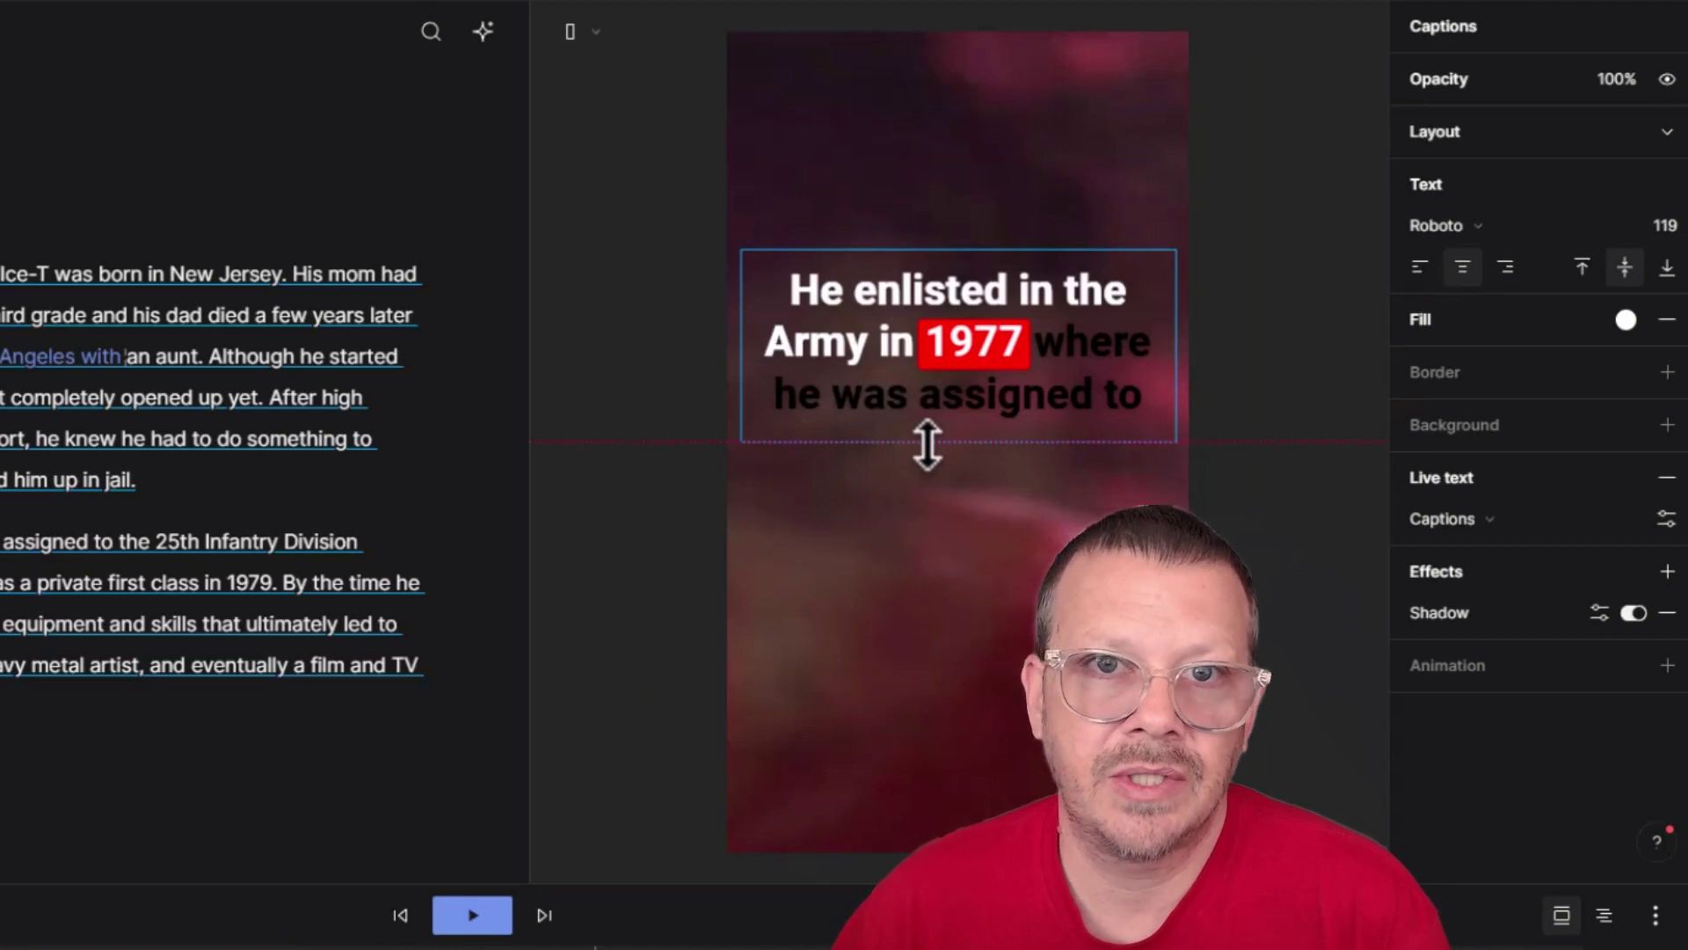
Step: Shorten the second scene's caption box to two lines and preview the caption wrapping
{"action": "left_click_drag", "start_coordinate": [924, 445], "coordinate": [934, 648]}
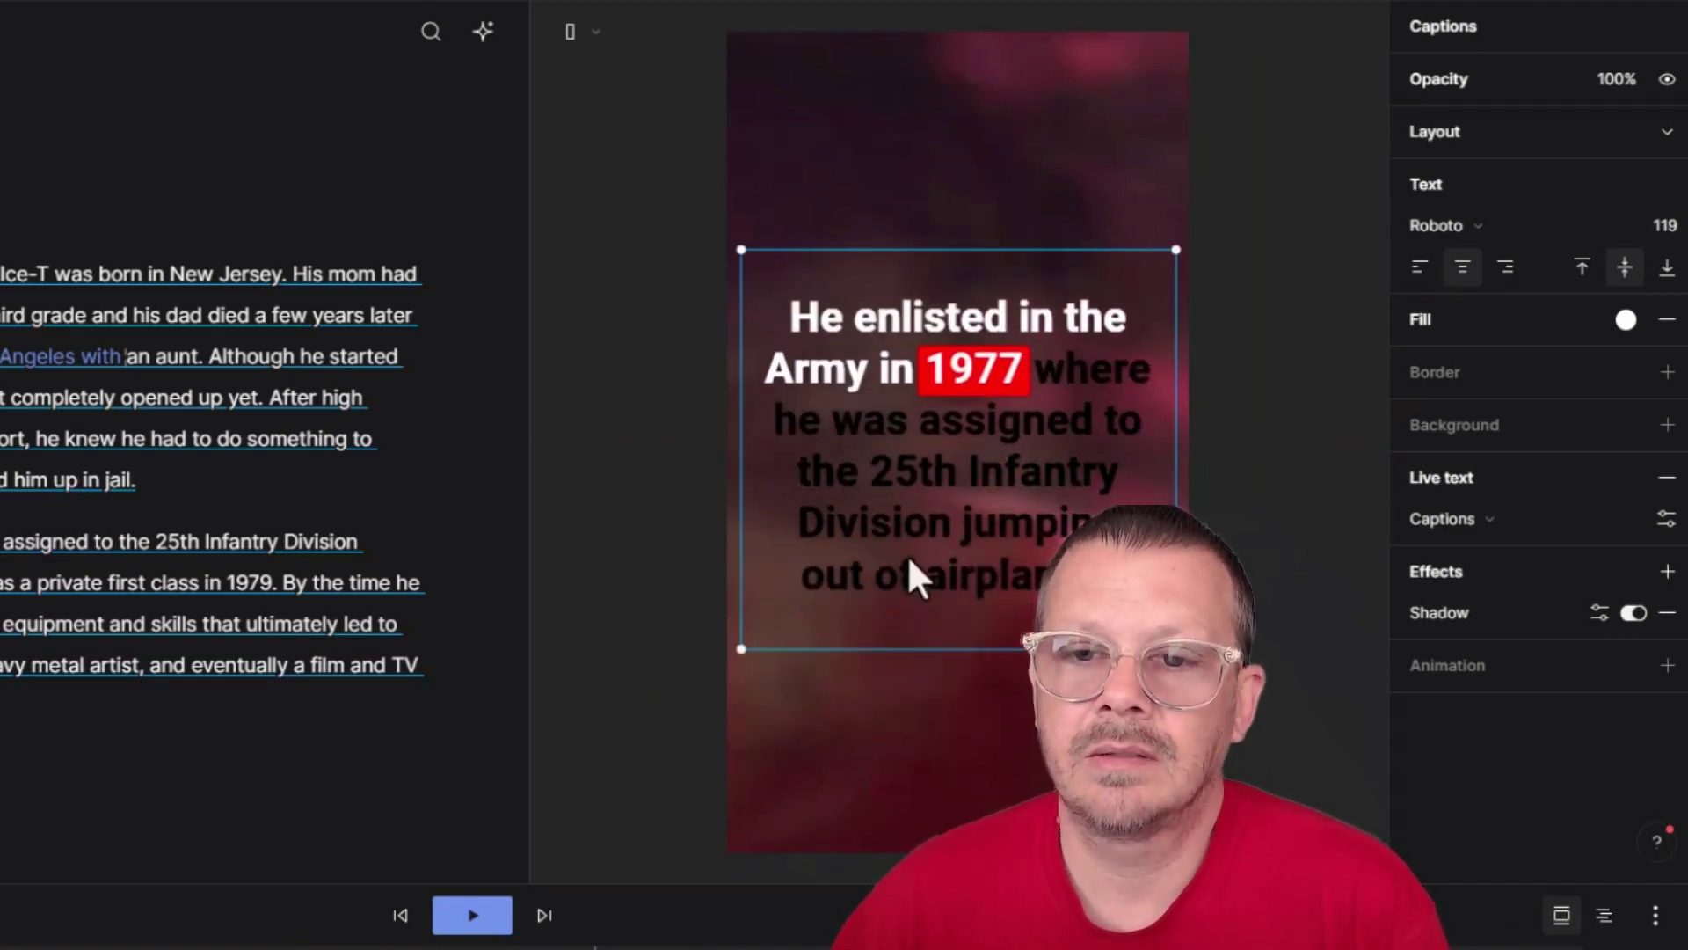
{"action": "left_click", "coordinate": [471, 915]}
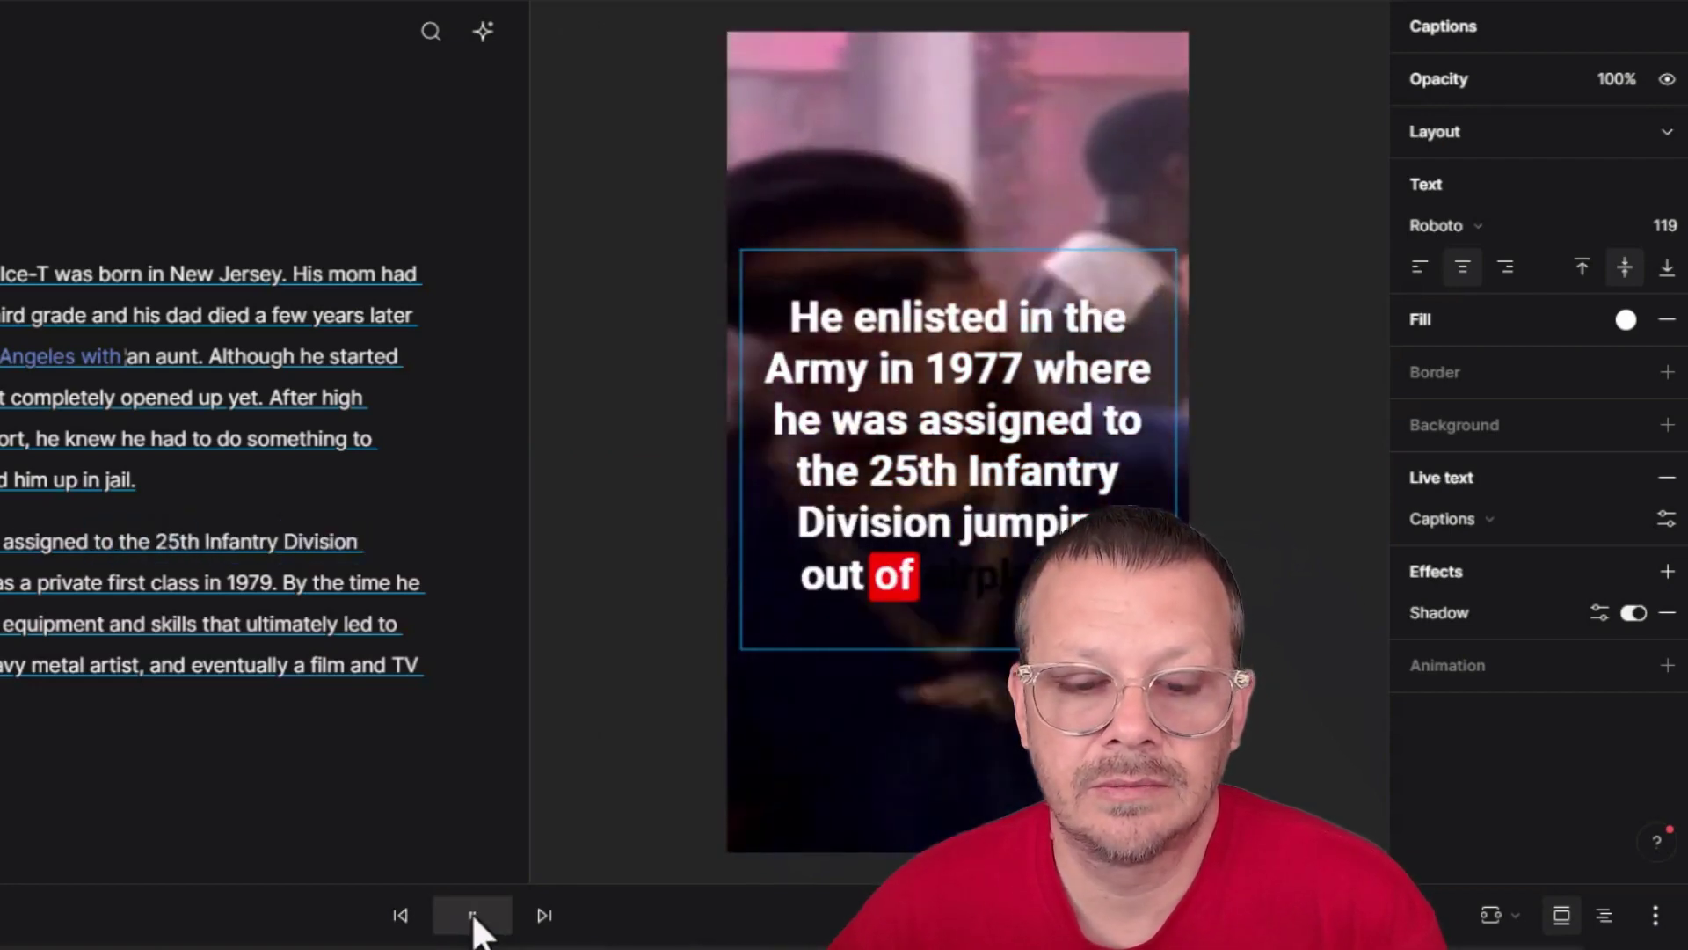
{"action": "left_click", "coordinate": [472, 915]}
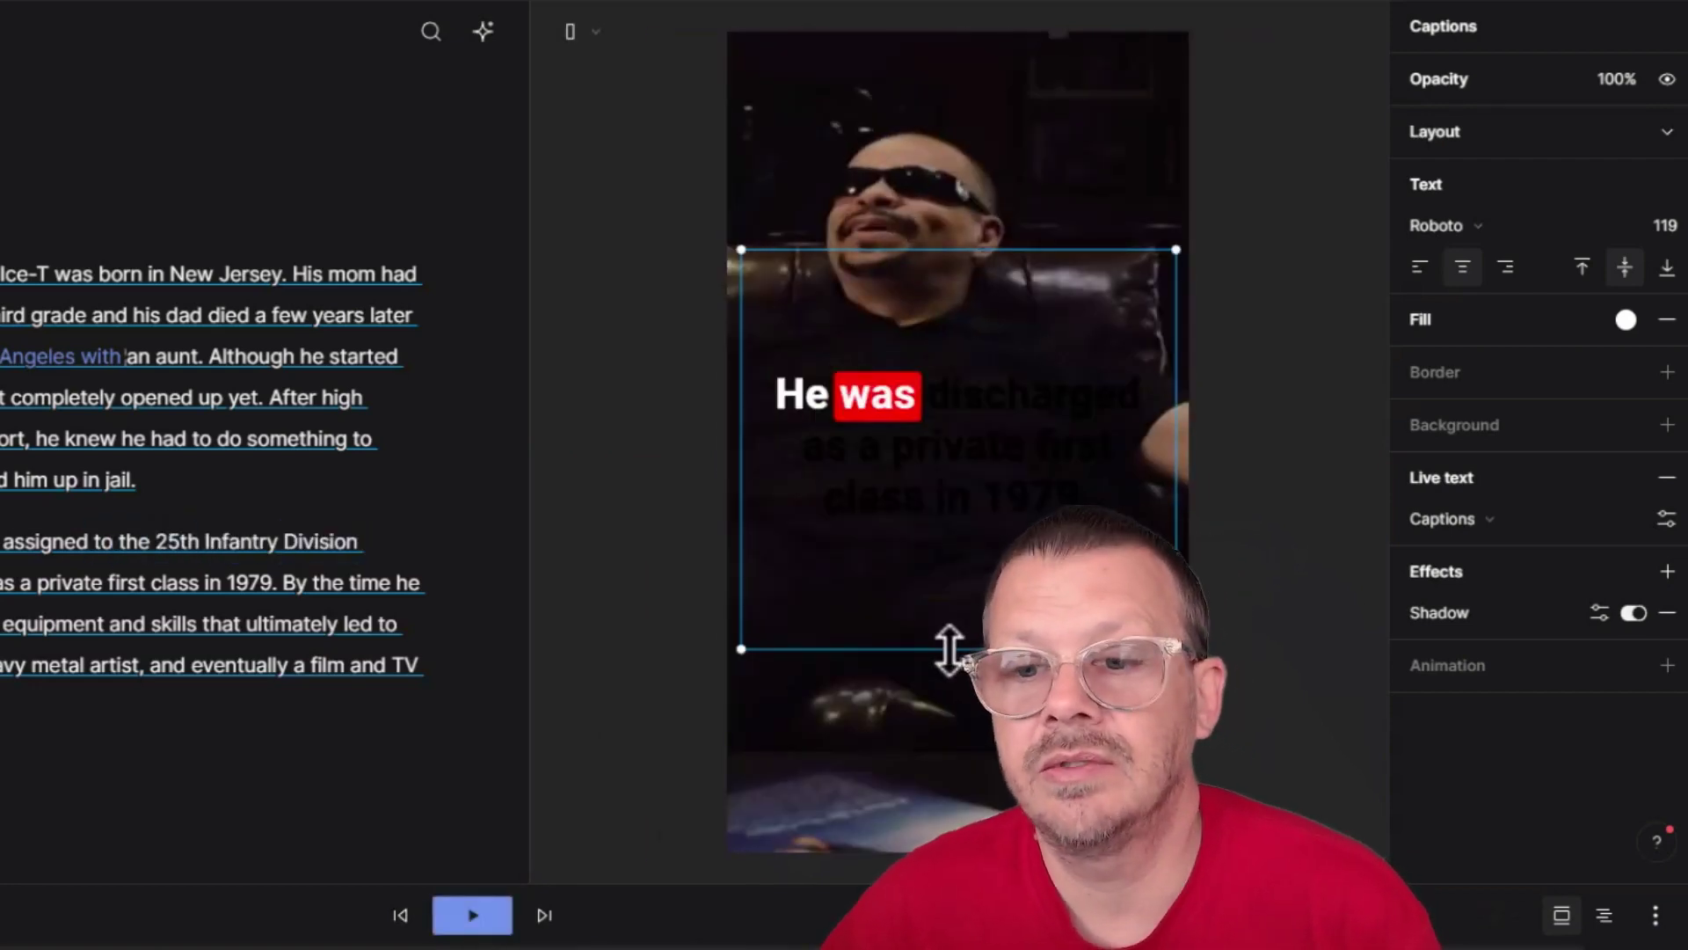
{"action": "left_click_drag", "start_coordinate": [949, 650], "coordinate": [937, 379]}
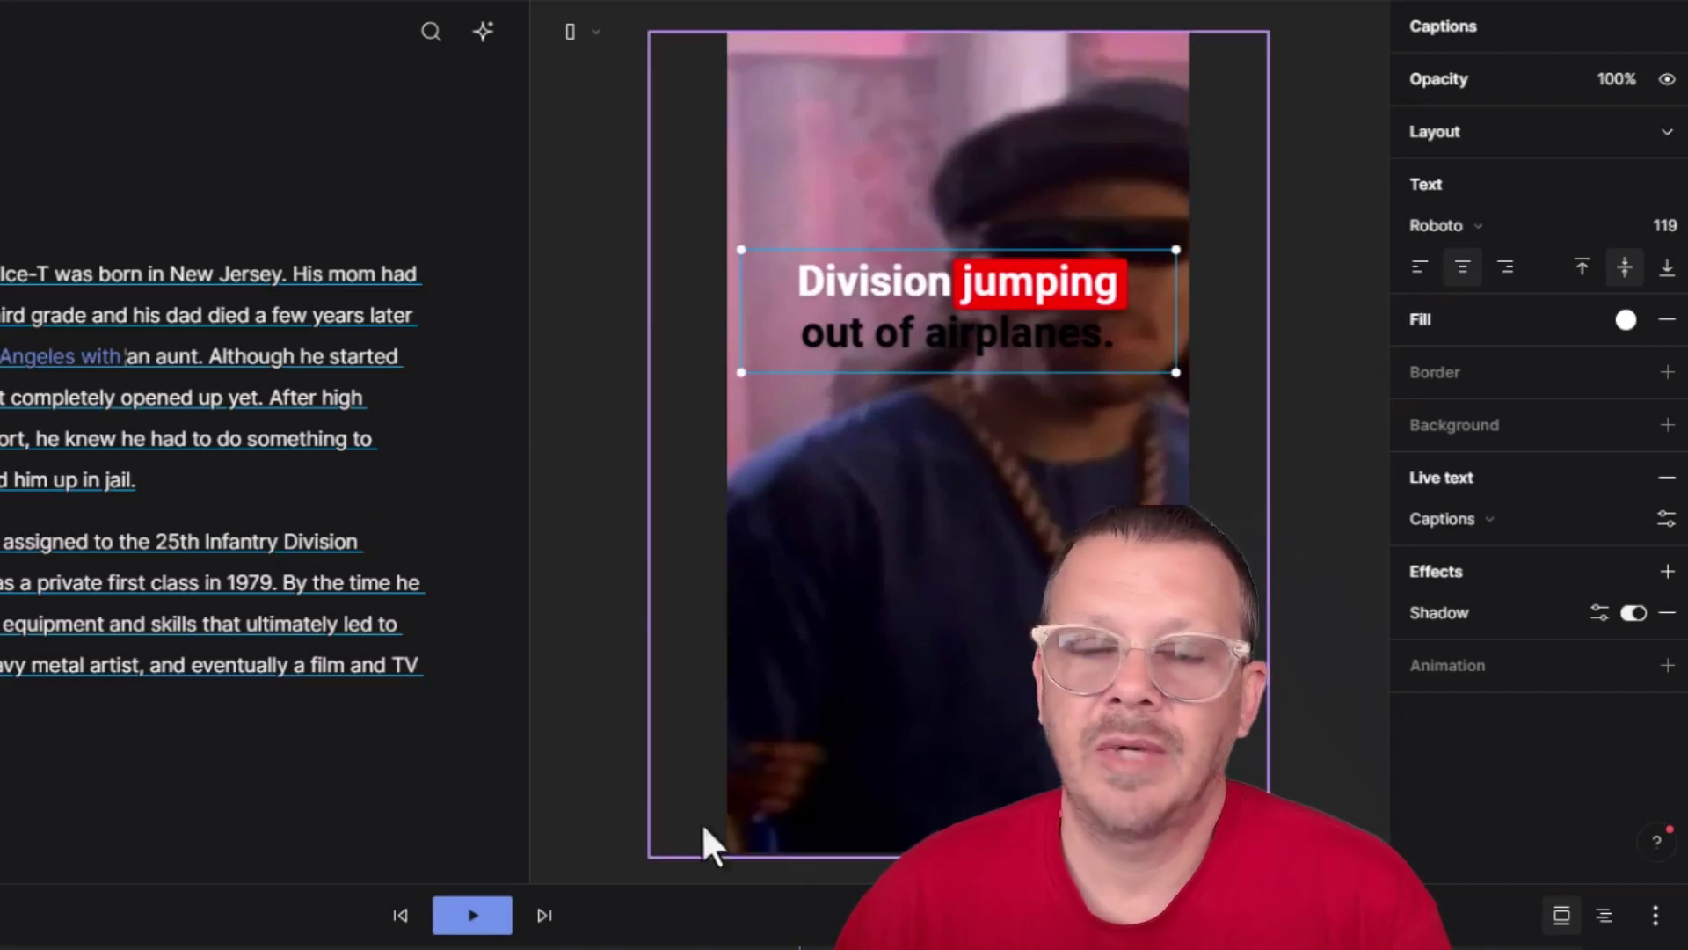
{"action": "left_click", "coordinate": [472, 915]}
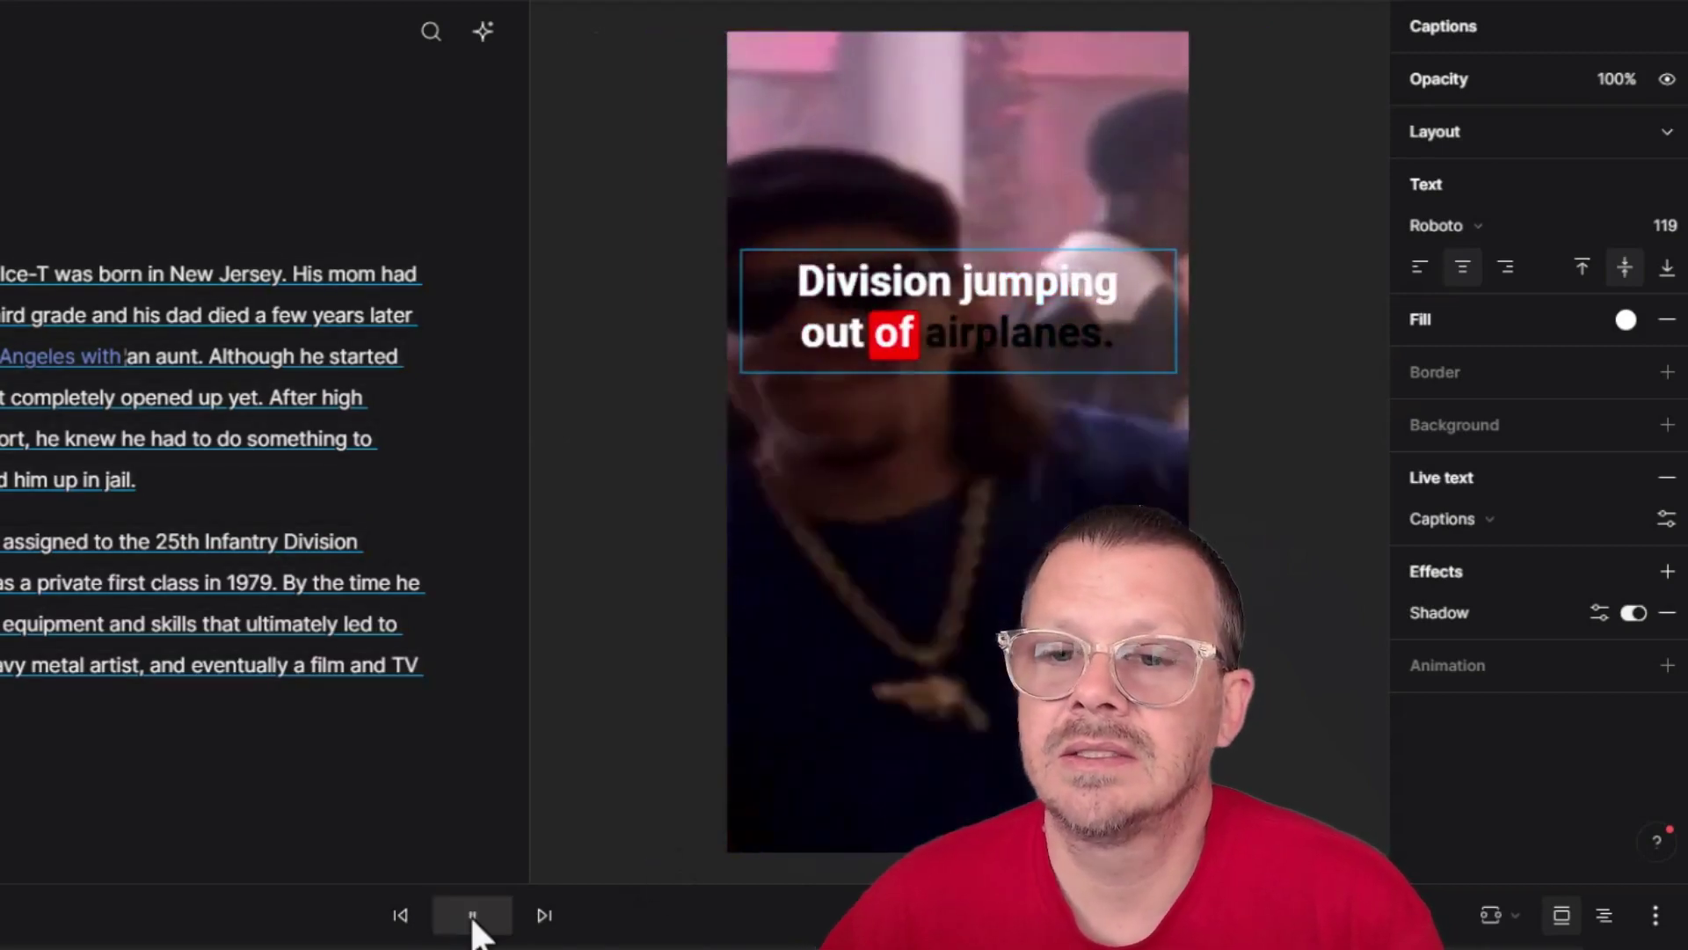
Step: Add a black (000000) outline to the second scene's caption text
{"action": "left_click", "coordinate": [477, 916]}
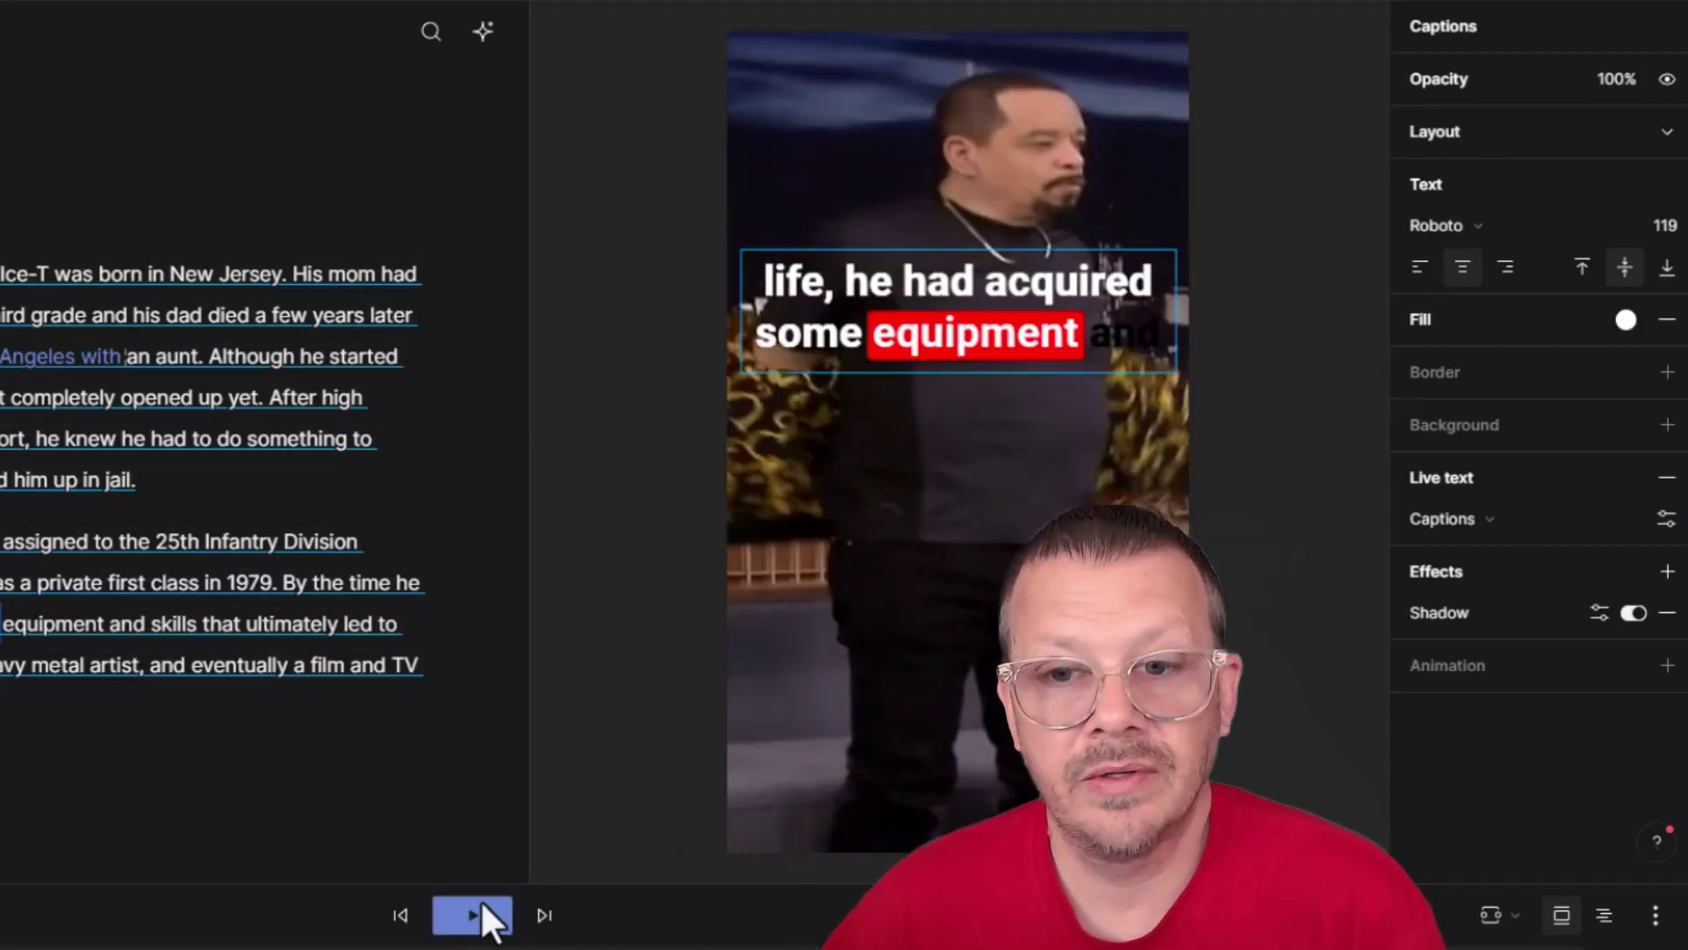
{"action": "left_click", "coordinate": [1667, 372]}
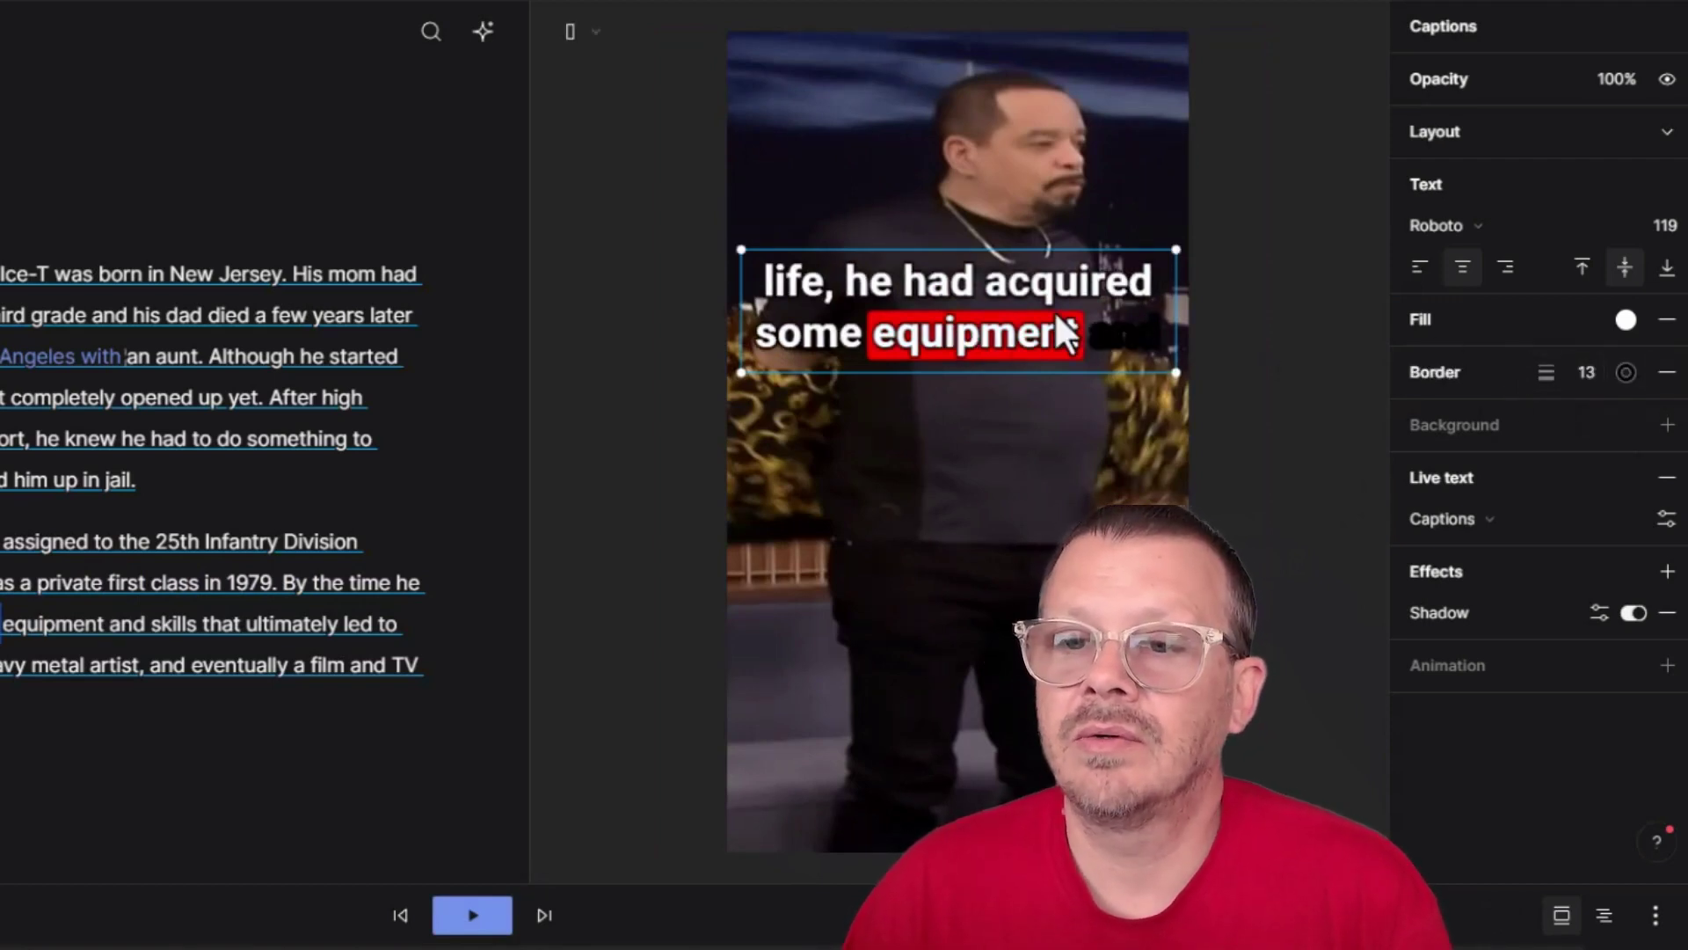
{"action": "left_click", "coordinate": [1667, 372]}
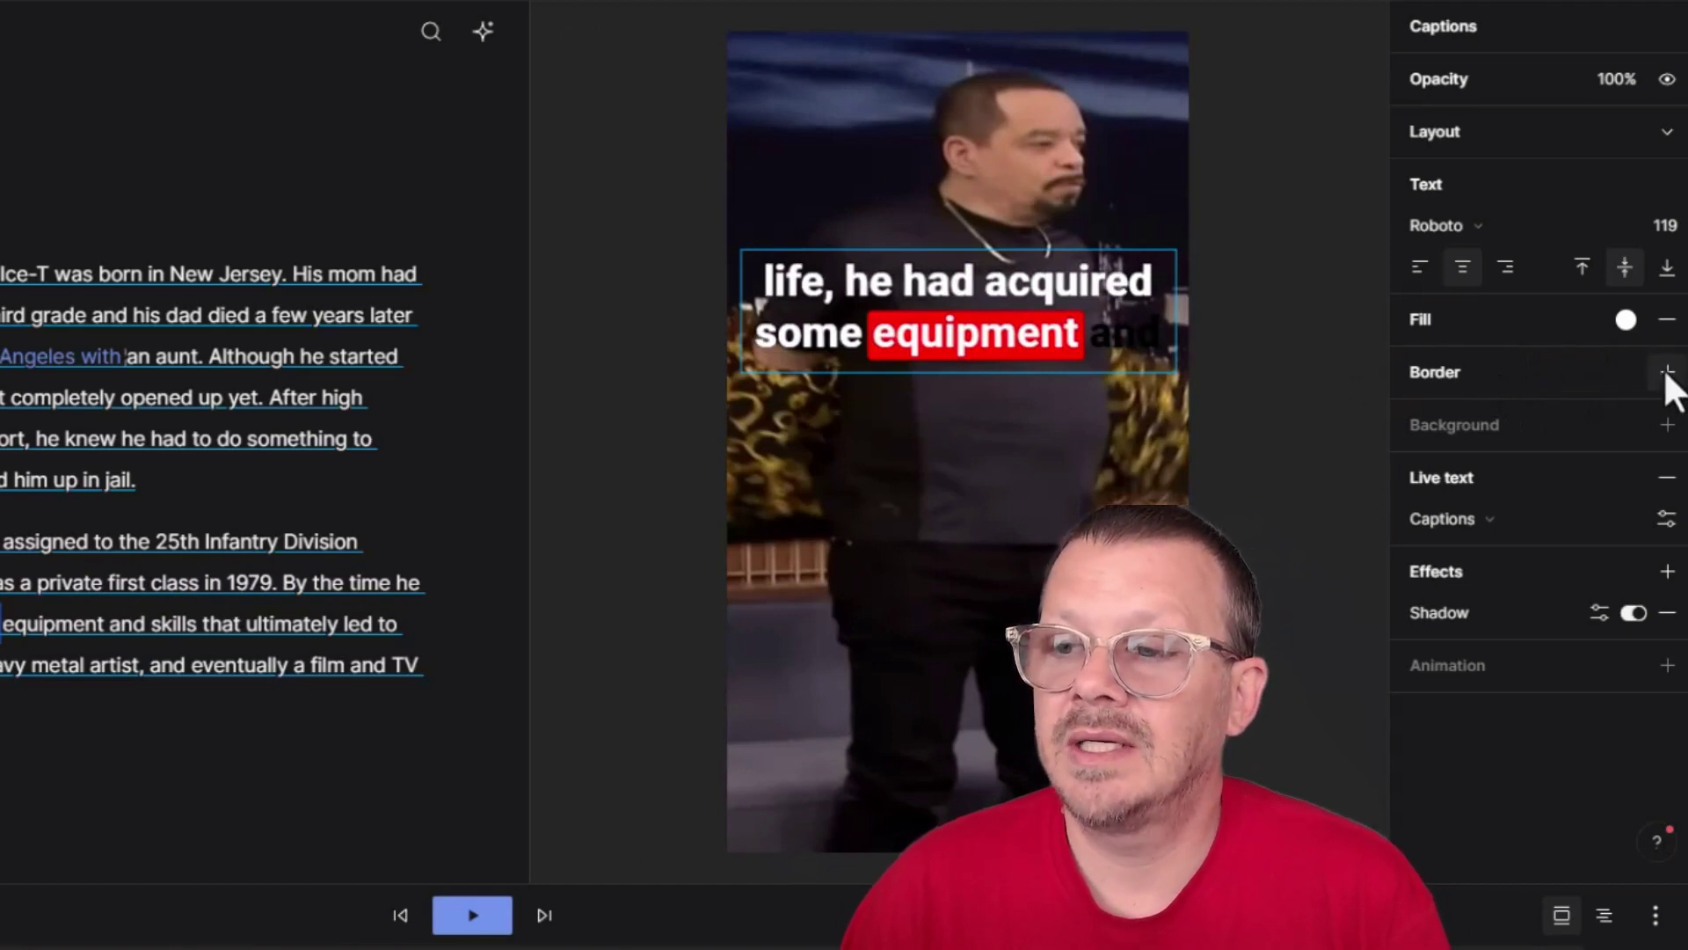
{"action": "left_click", "coordinate": [1669, 373]}
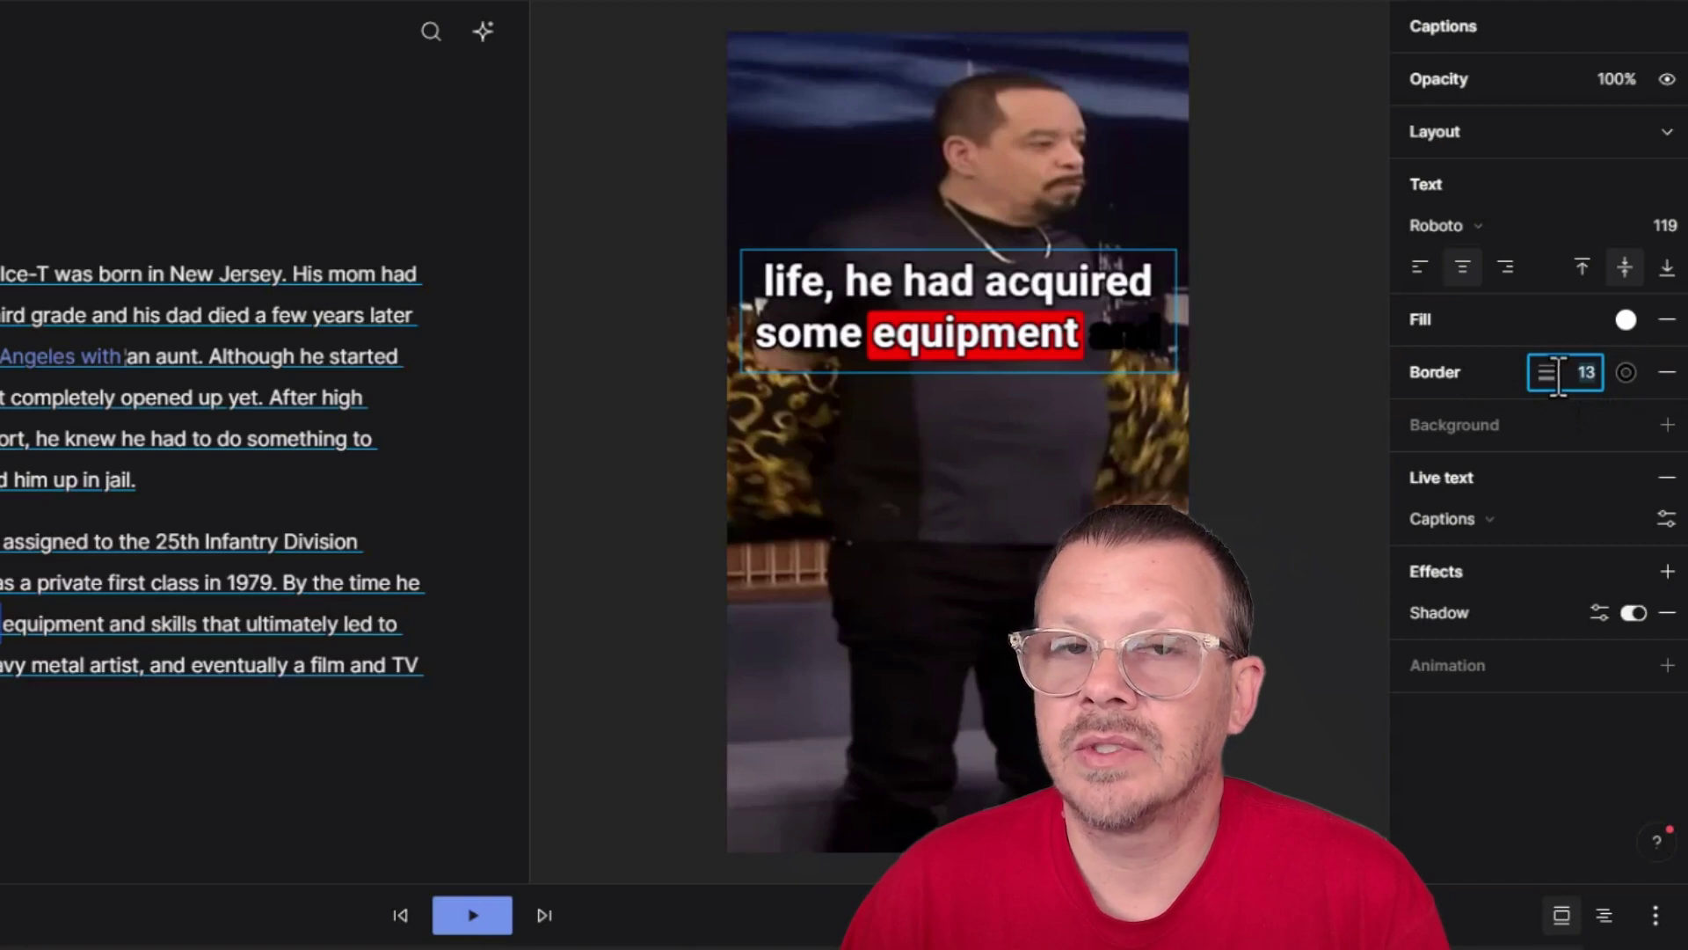
{"action": "left_click", "coordinate": [1627, 374]}
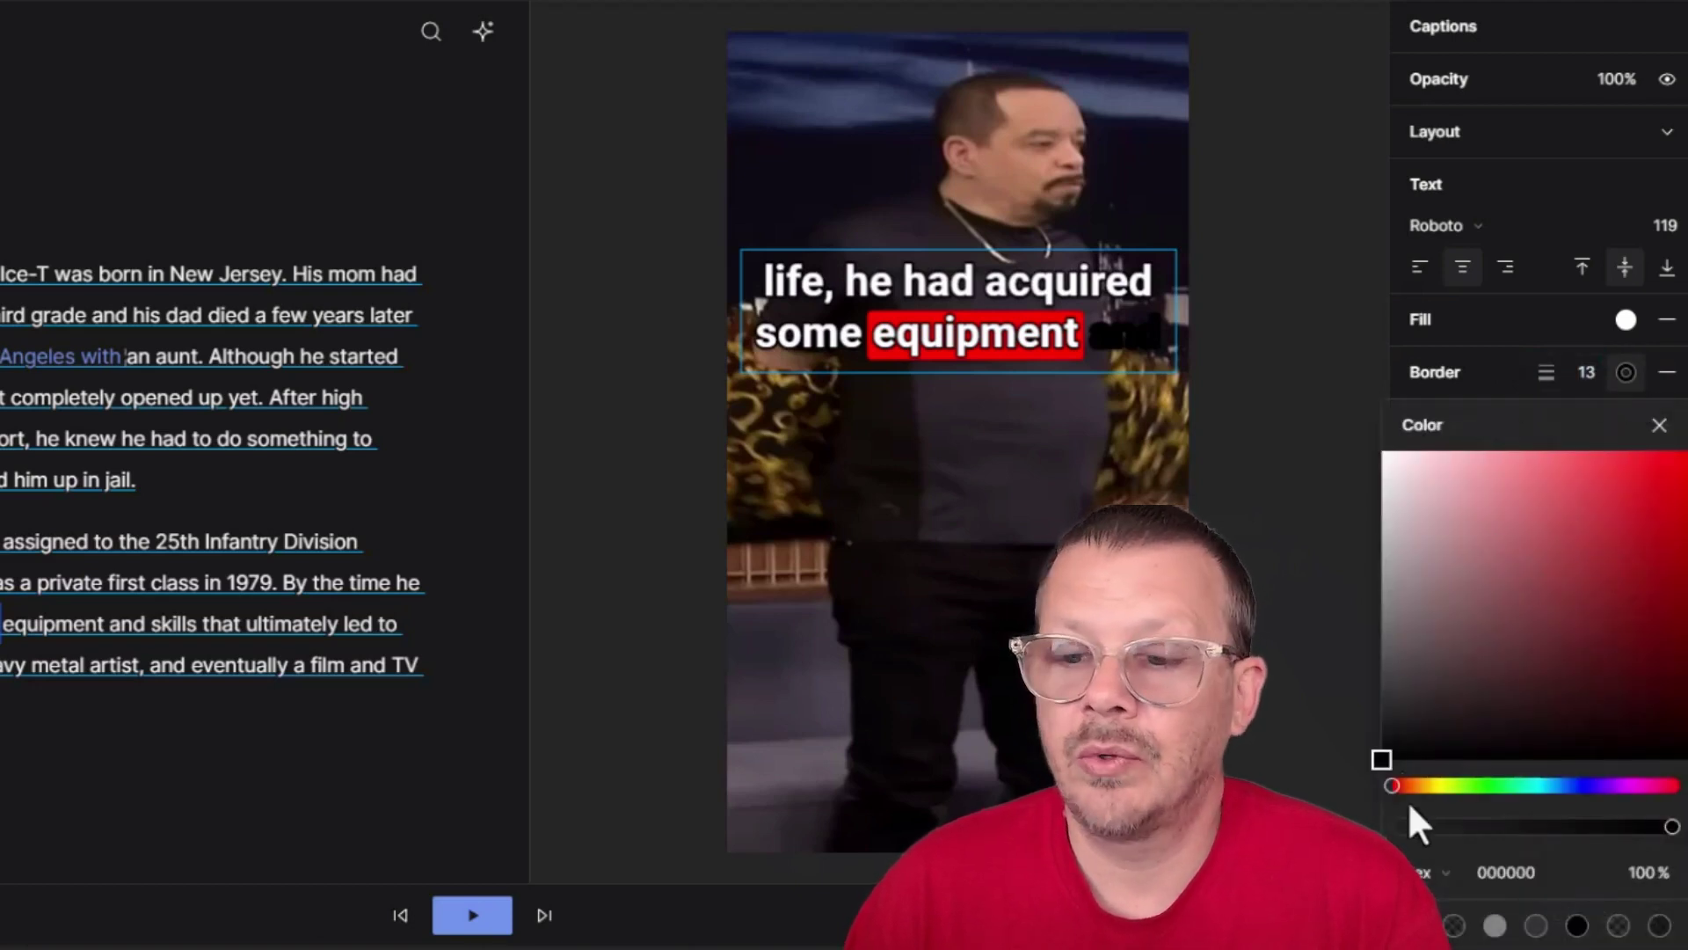
{"action": "left_click", "coordinate": [1435, 787]}
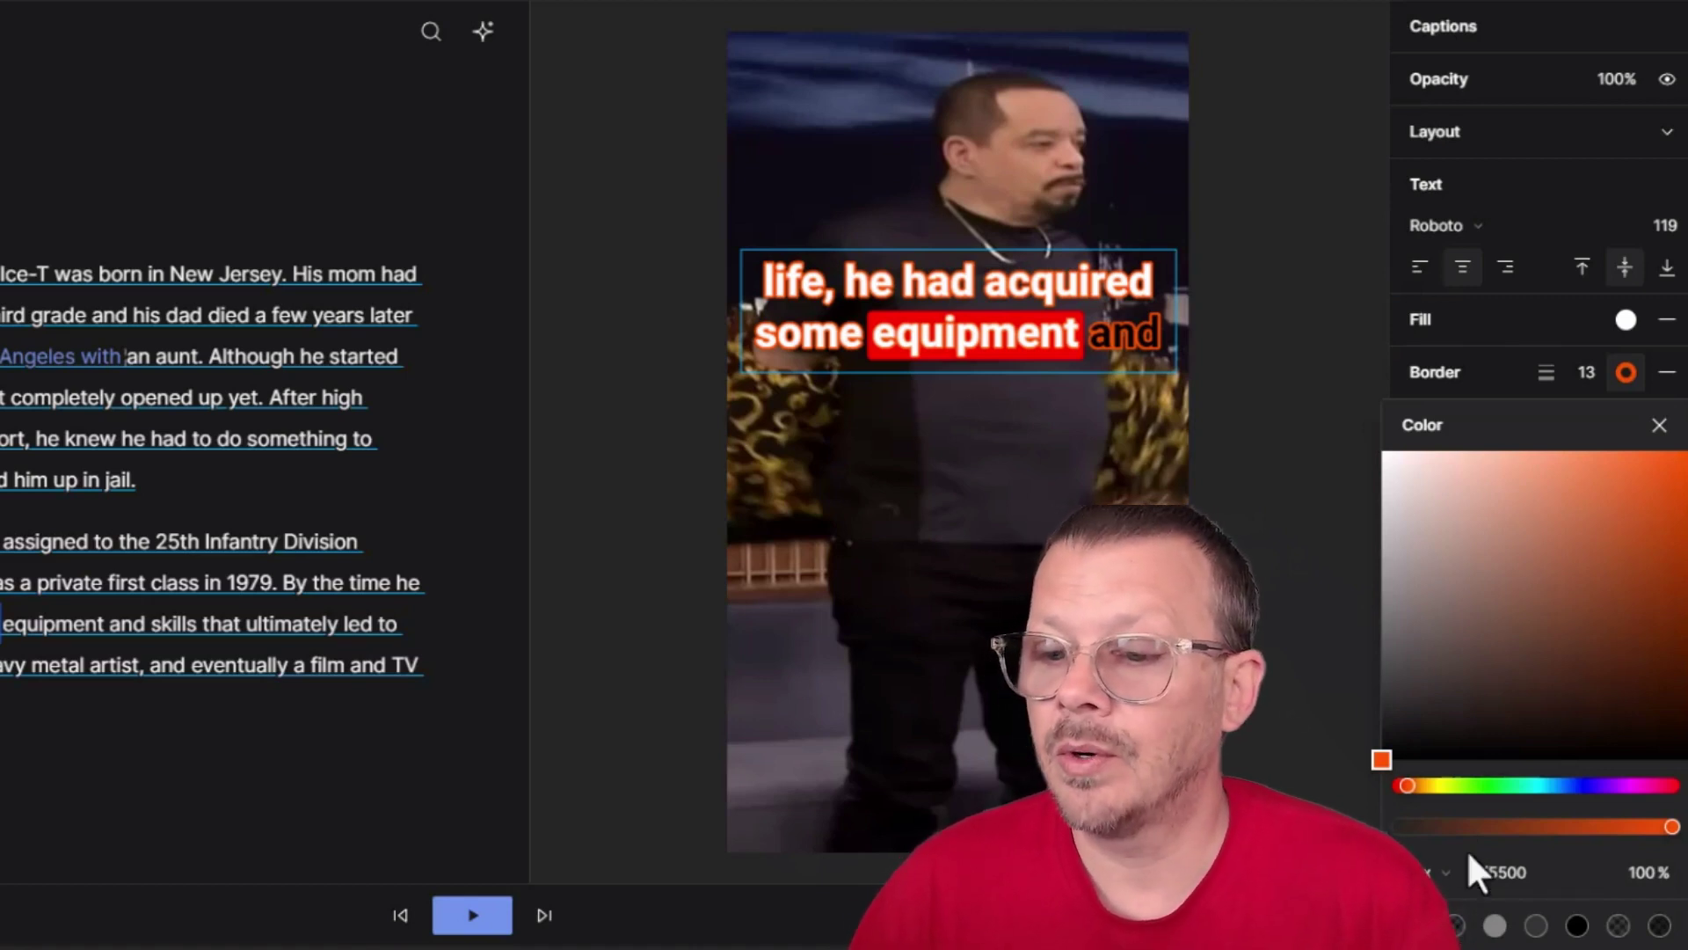
{"action": "left_click", "coordinate": [1576, 925]}
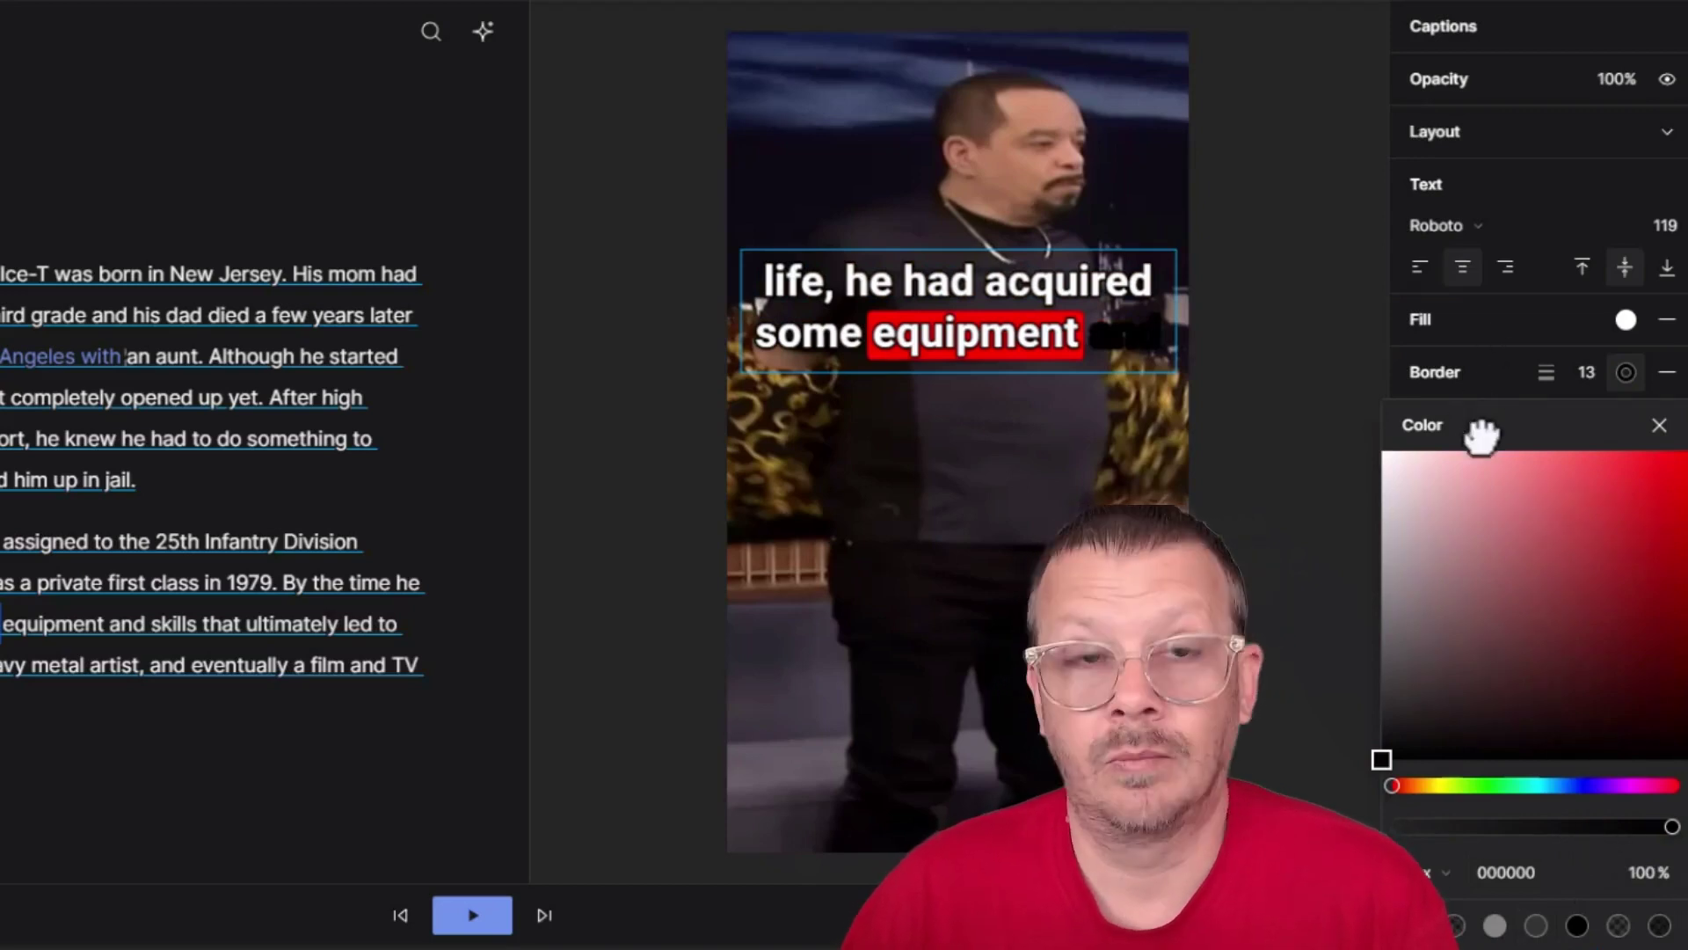
Step: Set the outline width to 9 and move the captions to the top of the frame
{"action": "left_click", "coordinate": [1583, 372]}
{"action": "type", "text": "10"}
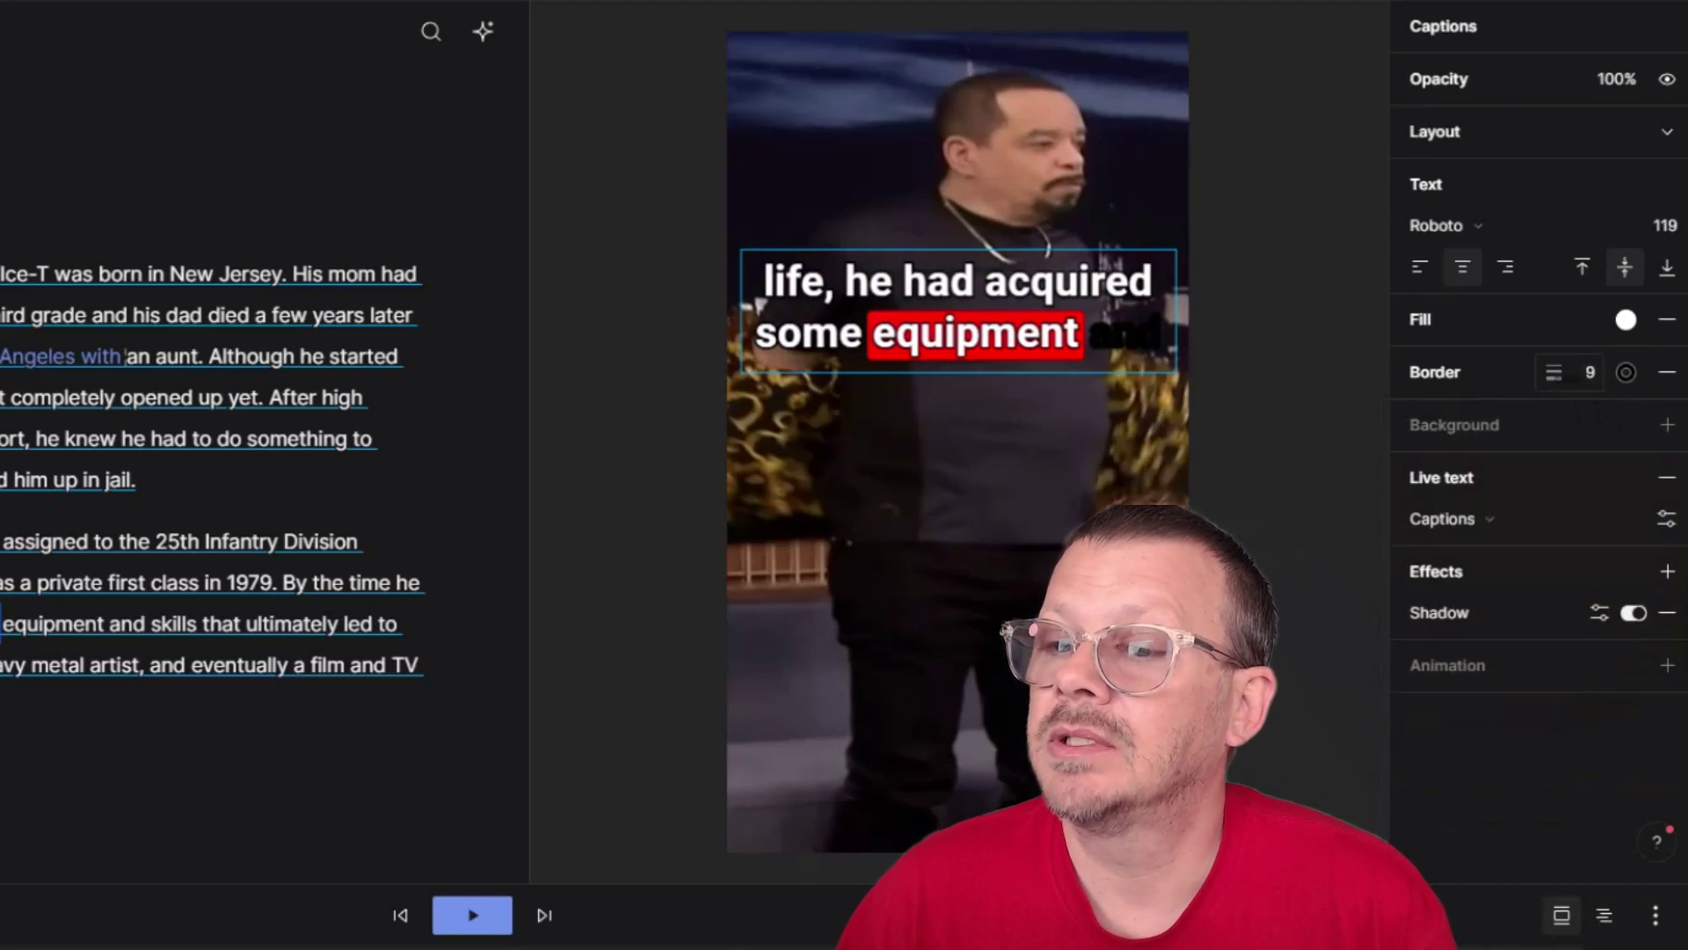
{"action": "key", "text": "Down"}
{"action": "key", "text": "Down"}
{"action": "key", "text": "Down"}
{"action": "key", "text": "Down"}
{"action": "key", "text": "Down"}
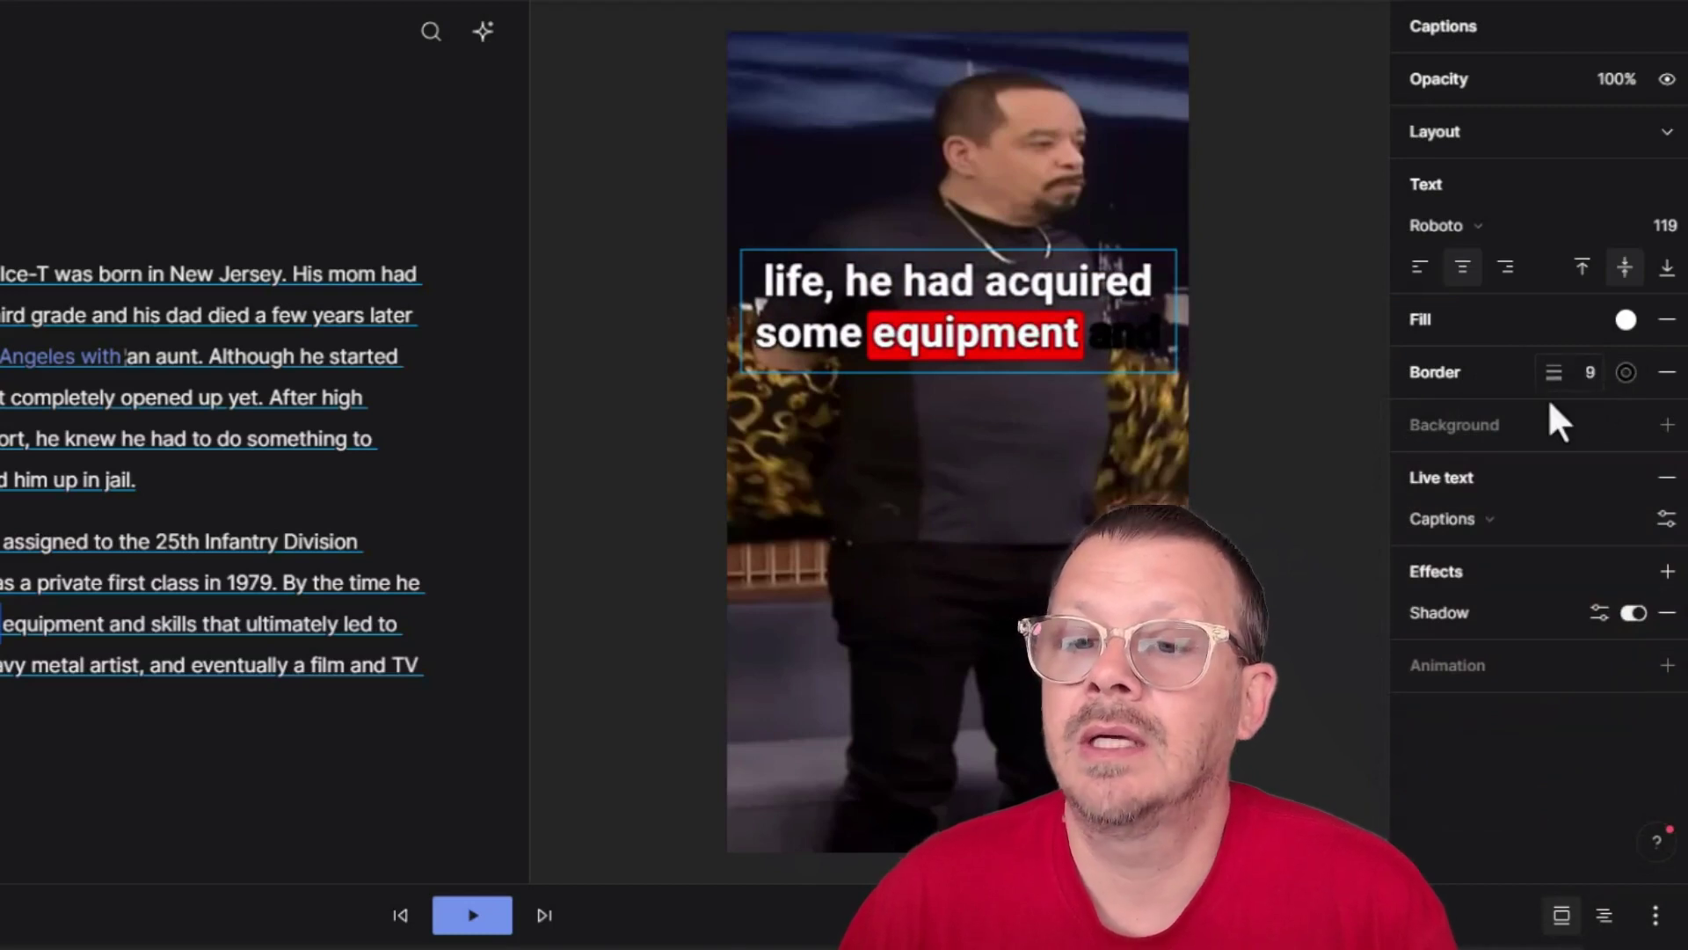
{"action": "left_click_drag", "start_coordinate": [1071, 292], "coordinate": [1069, 80]}
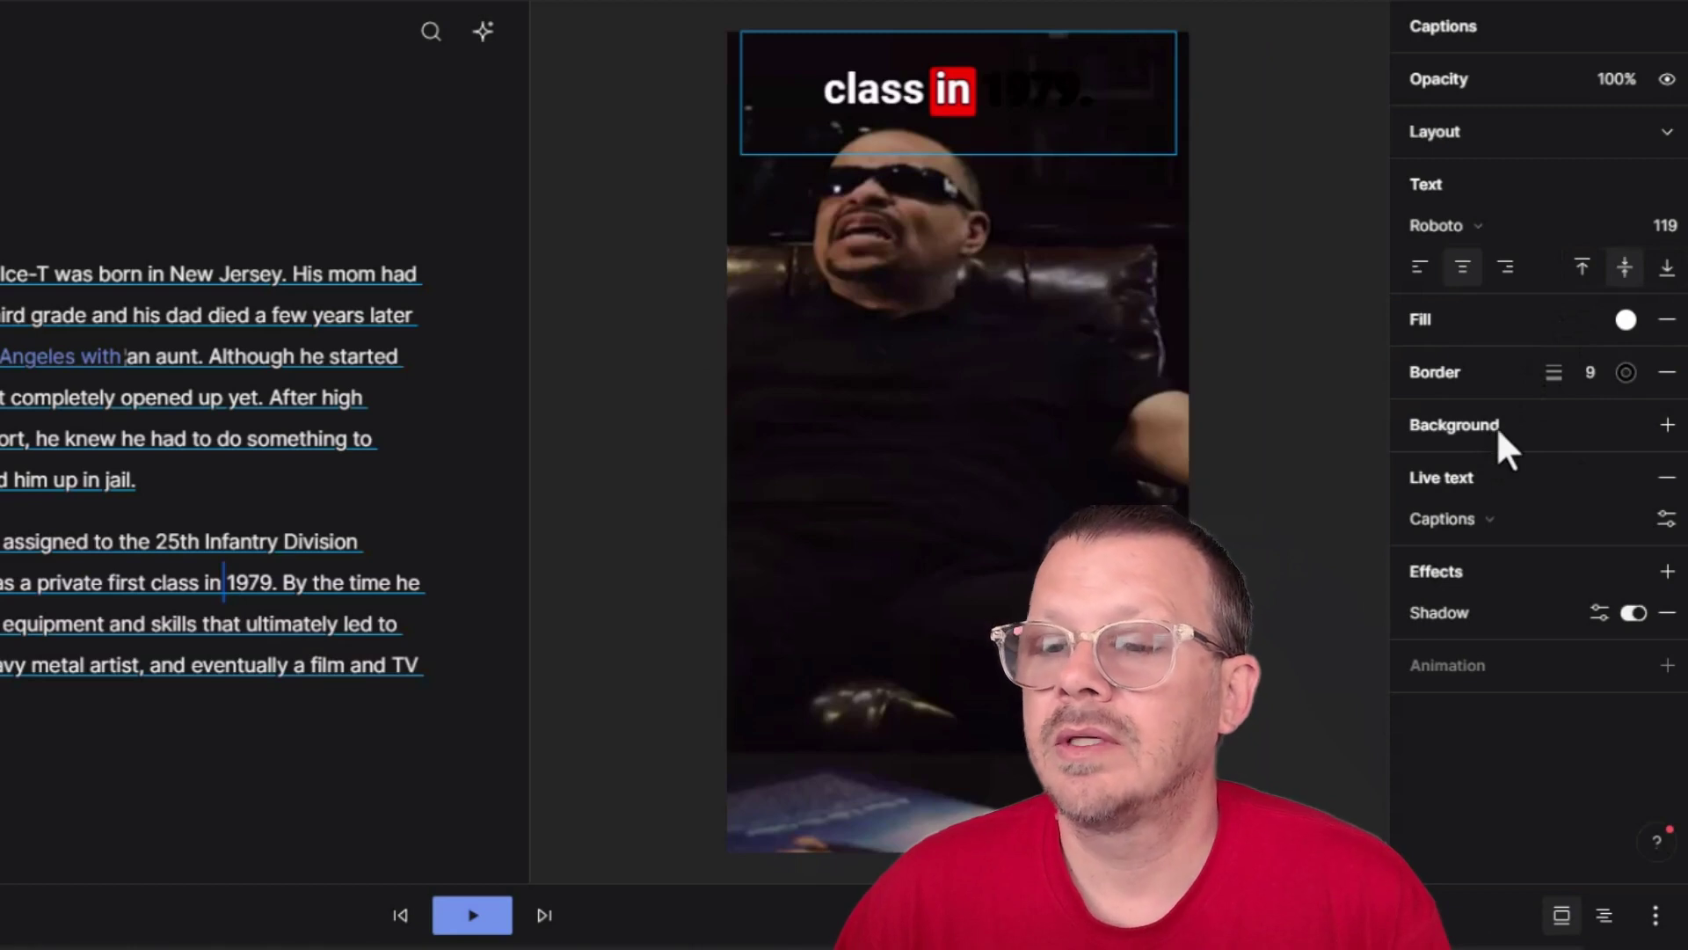
Step: Try white and then red background boxes behind the 1979 caption, then remove the background
{"action": "left_click", "coordinate": [1668, 425]}
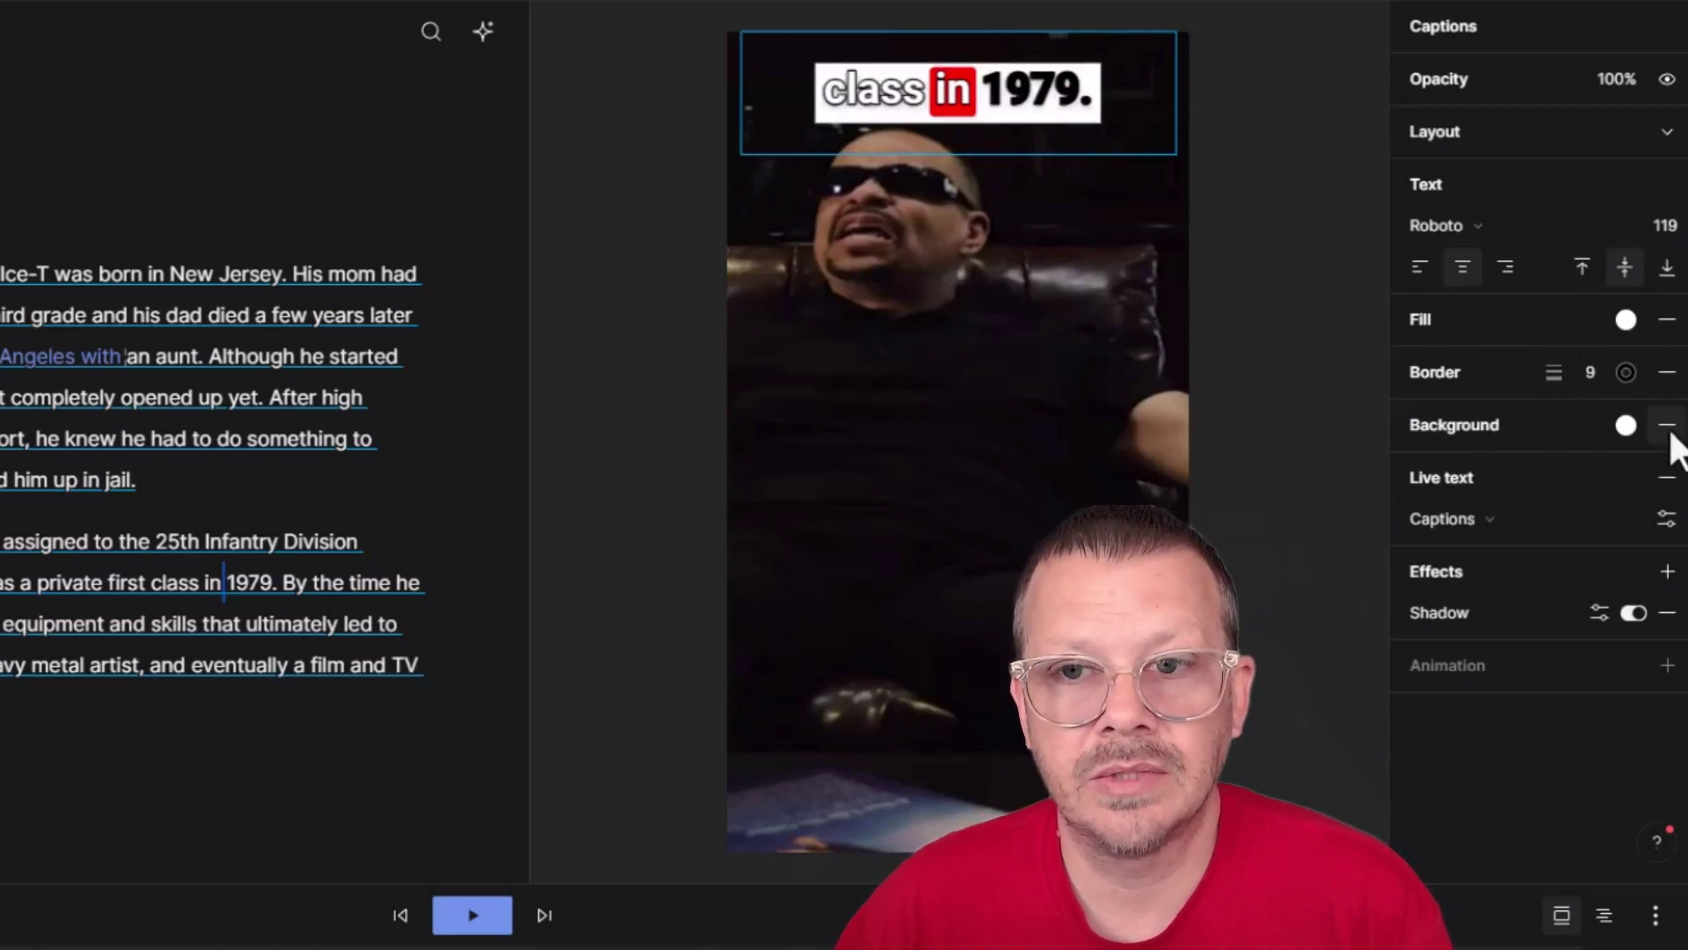
{"action": "left_click", "coordinate": [1668, 426]}
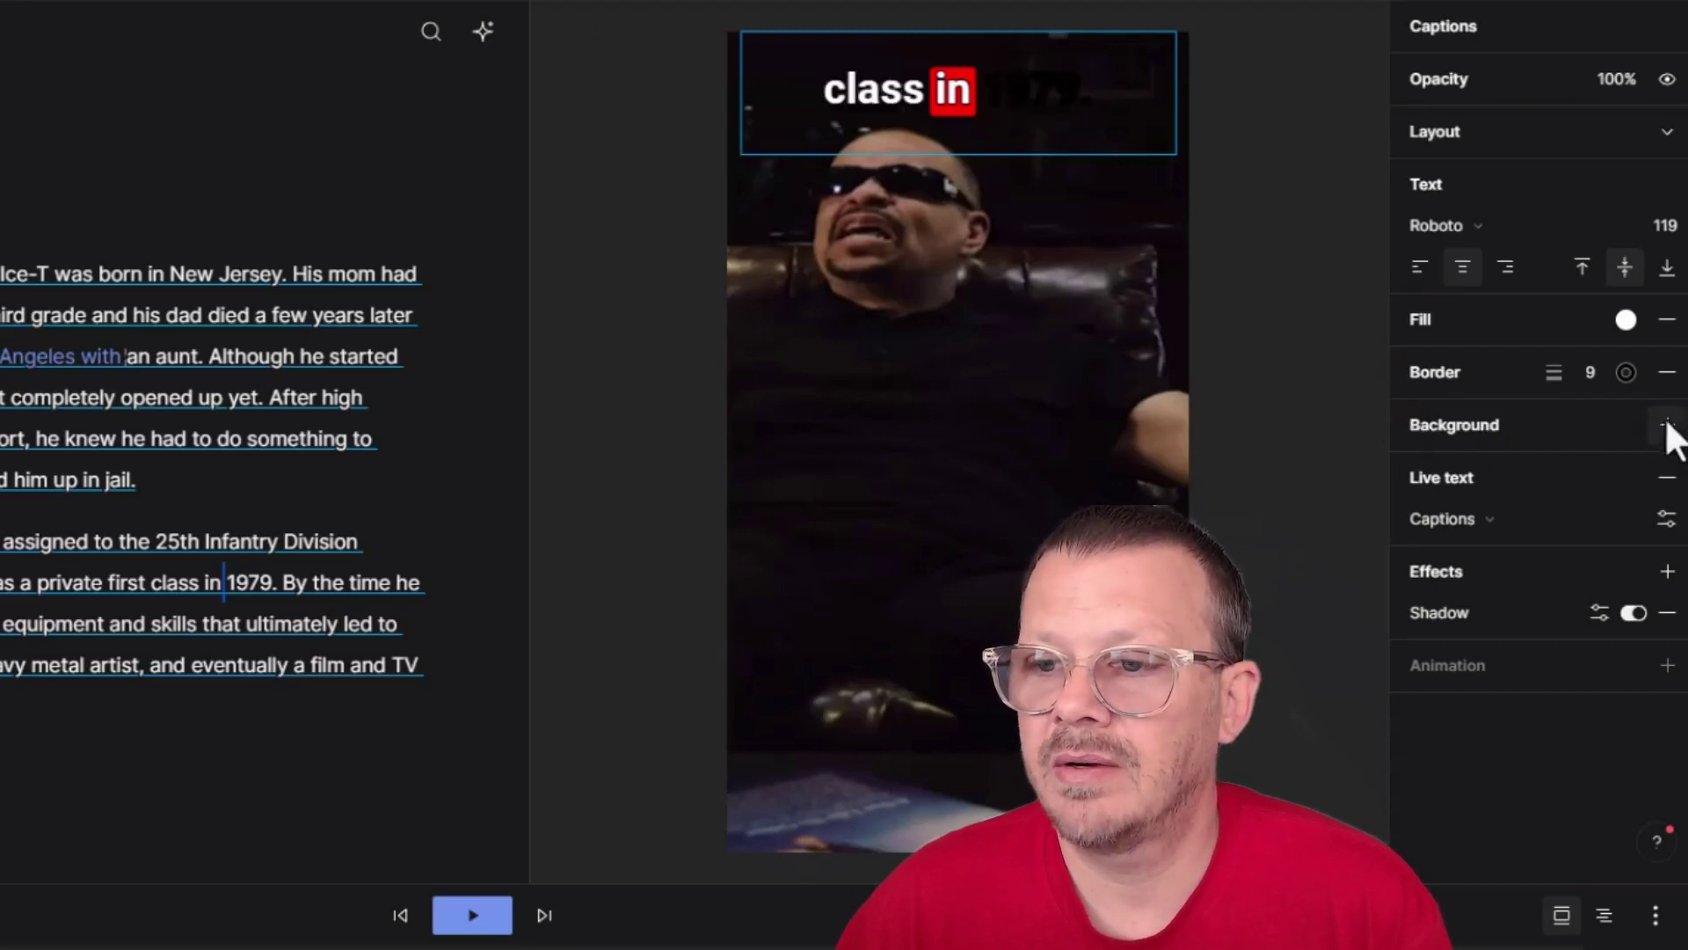
{"action": "left_click", "coordinate": [1668, 426]}
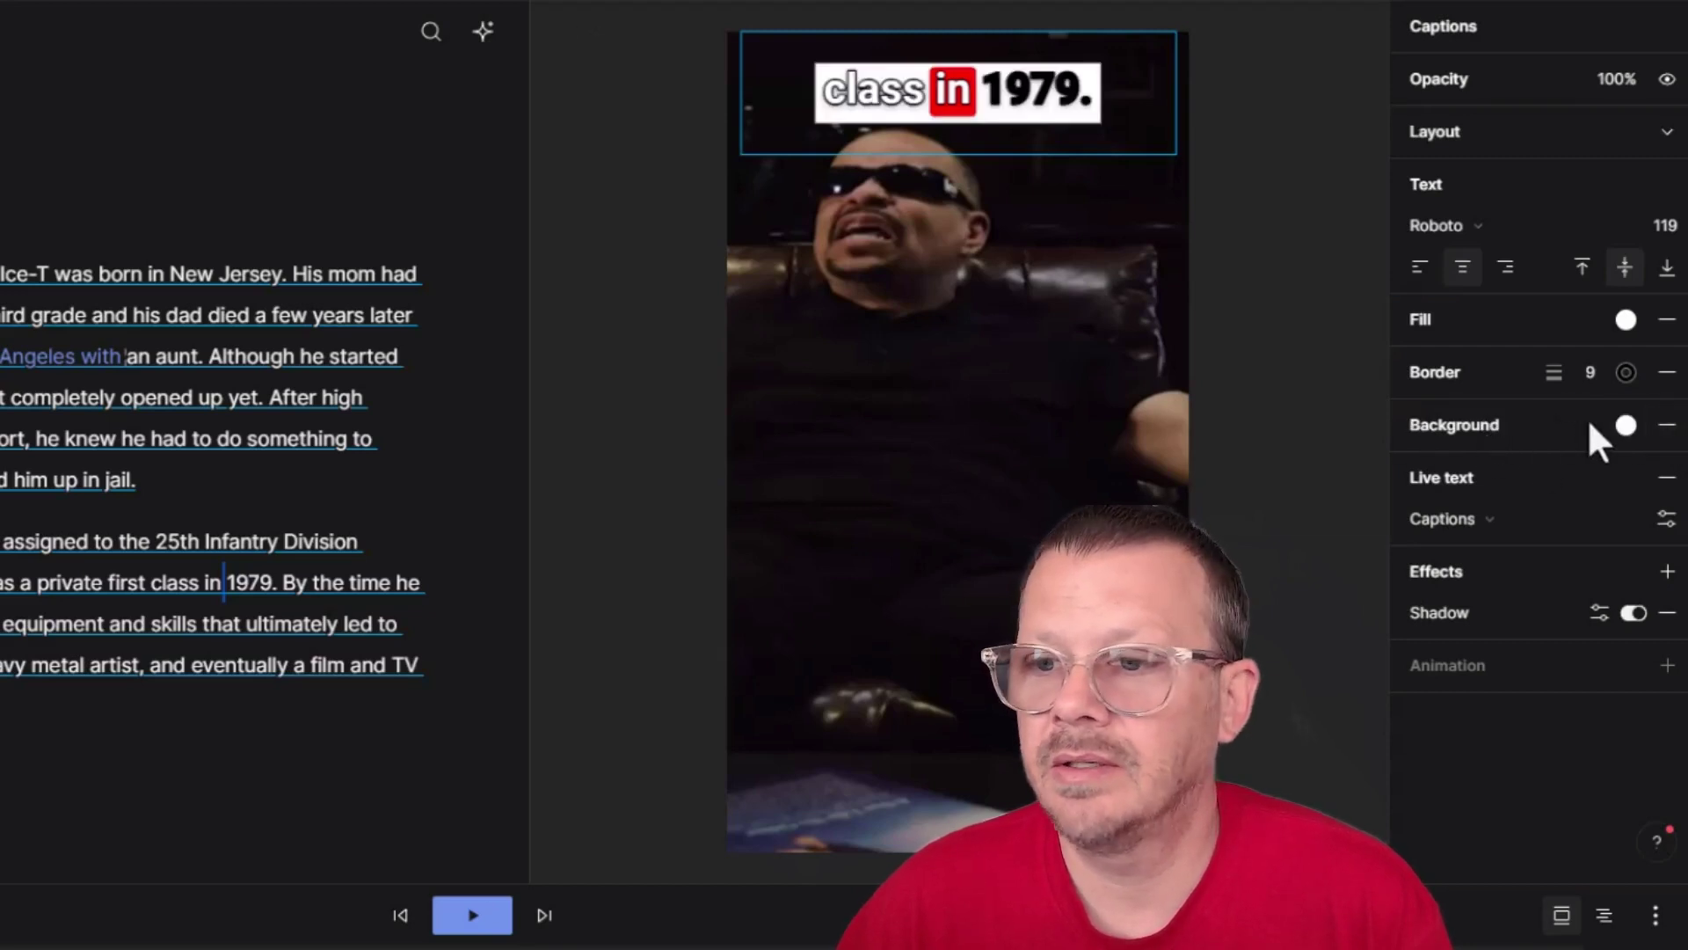
{"action": "left_click", "coordinate": [1626, 424]}
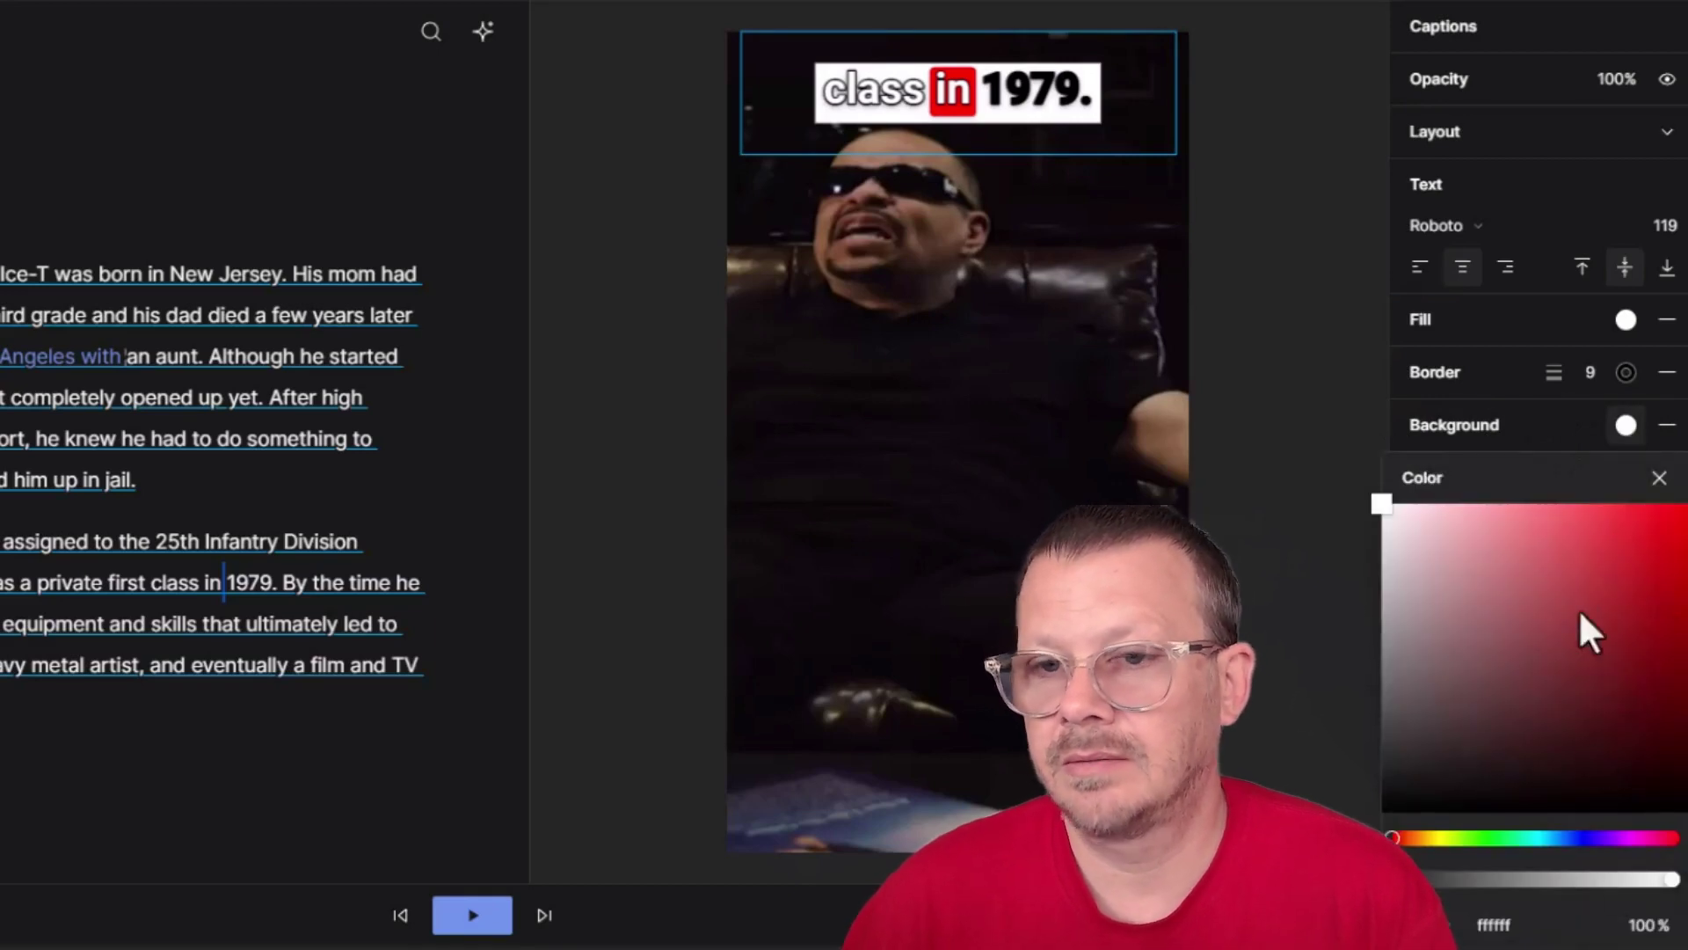
{"action": "left_click_drag", "start_coordinate": [1494, 603], "coordinate": [1673, 514]}
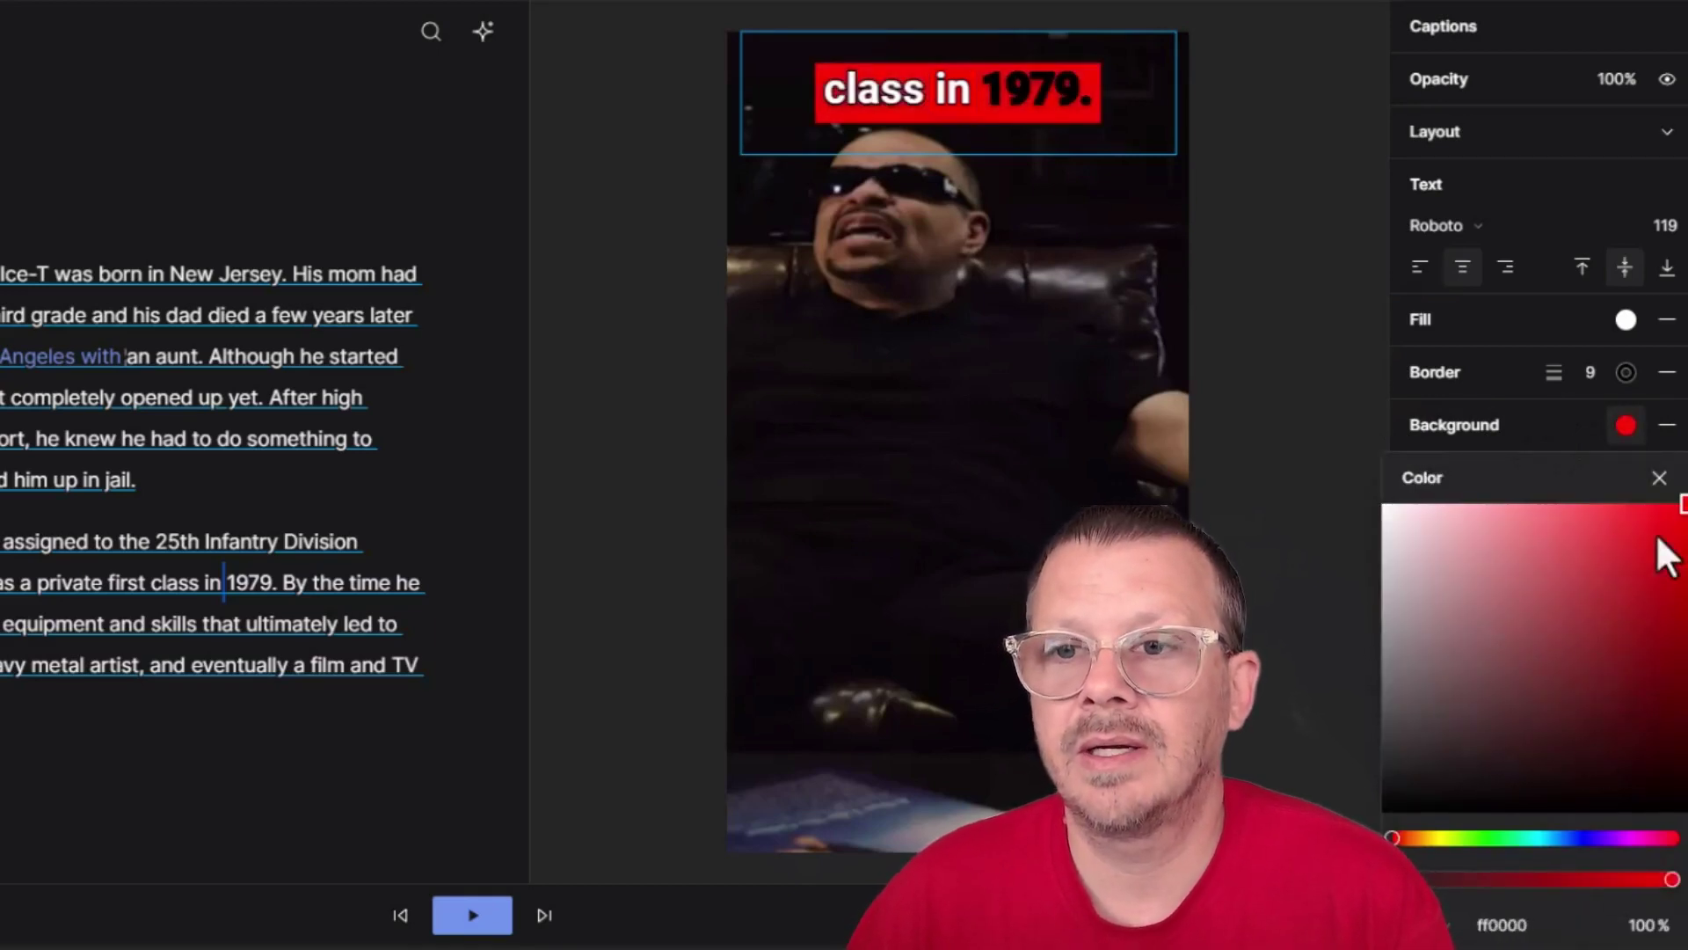
{"action": "left_click", "coordinate": [1668, 425]}
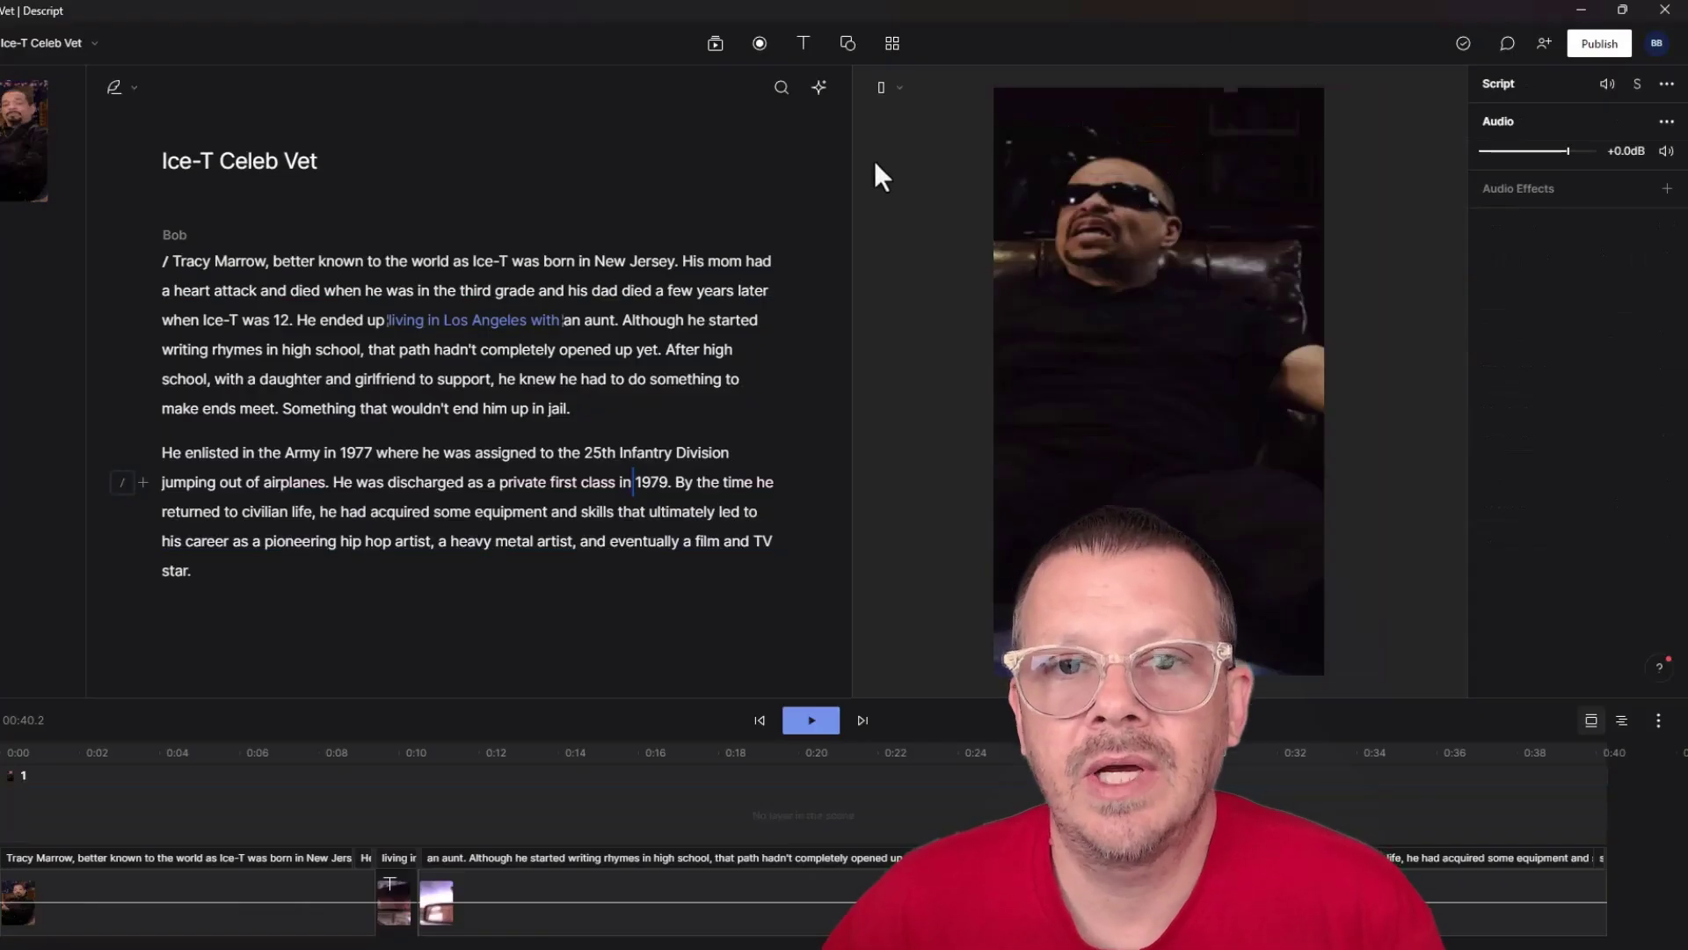
Step: Add a Captions text layer to the scene and select the new caption box in the preview
{"action": "left_click", "coordinate": [569, 141]}
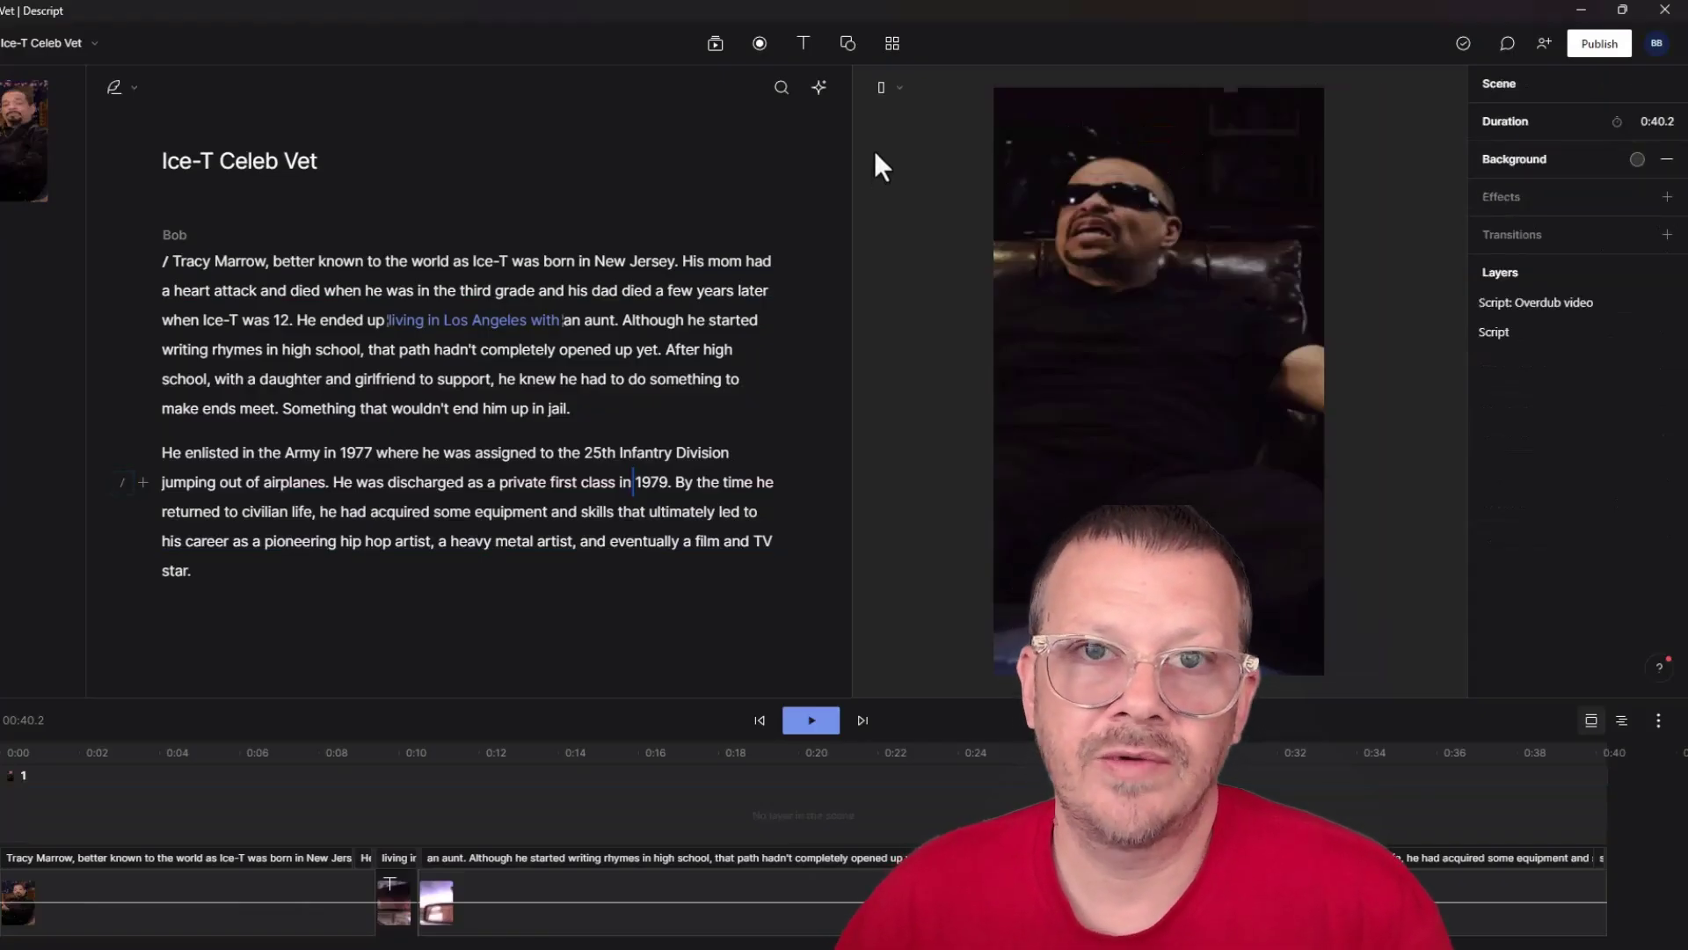
{"action": "left_click", "coordinate": [803, 40]}
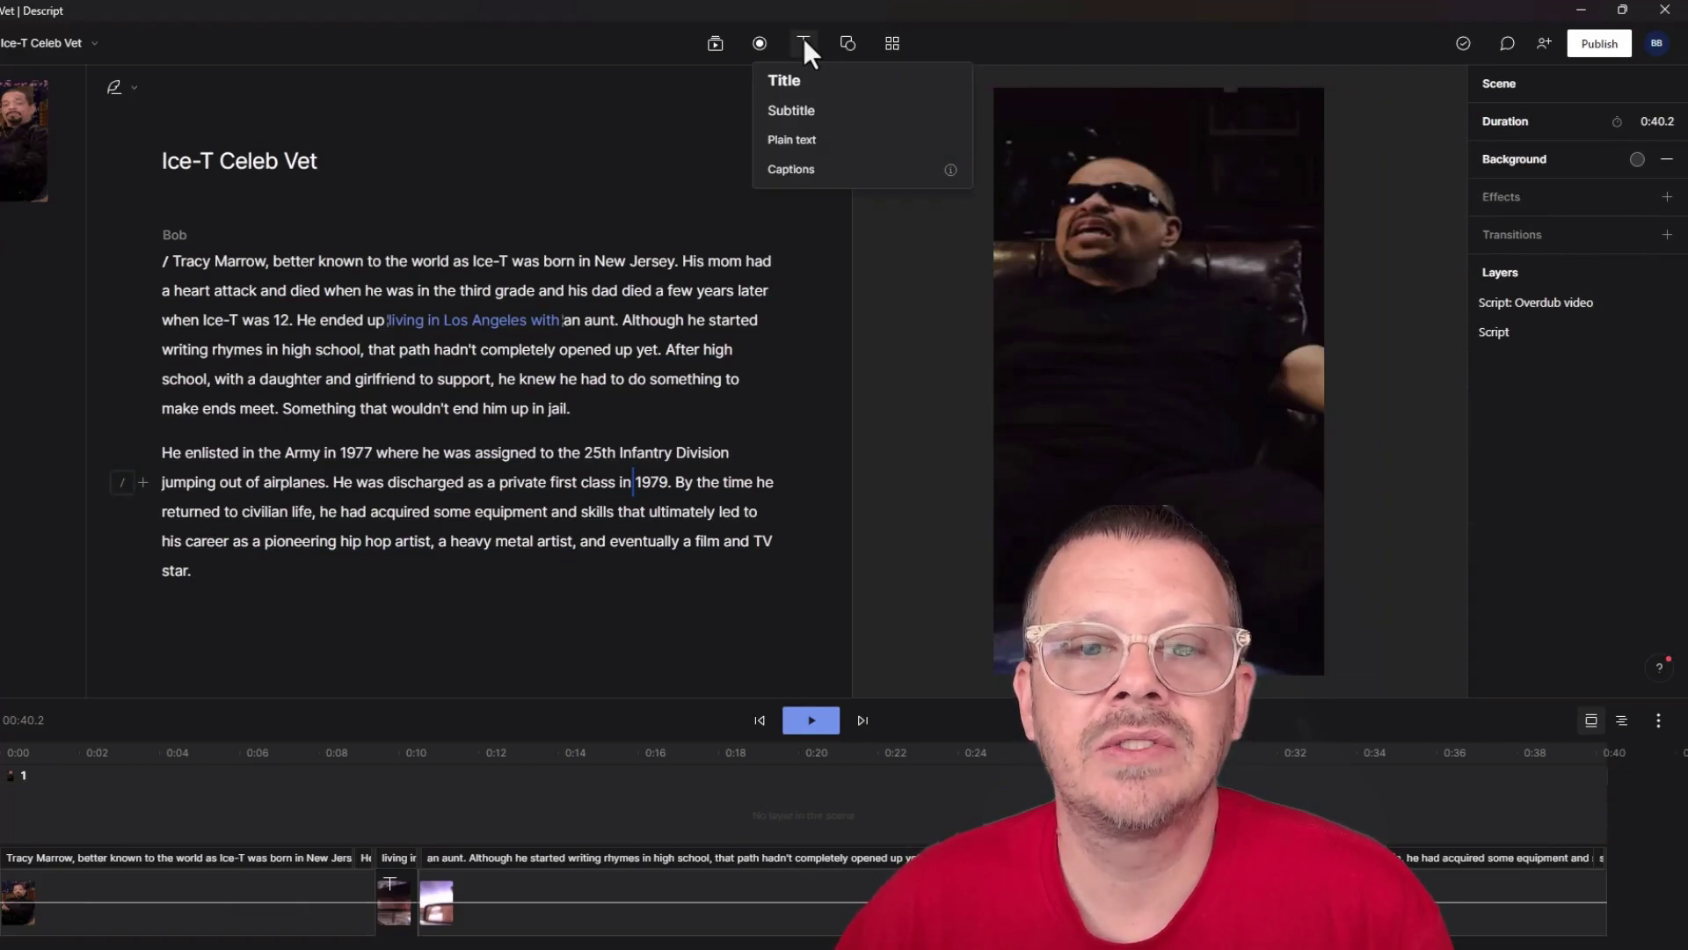
{"action": "left_click", "coordinate": [790, 170]}
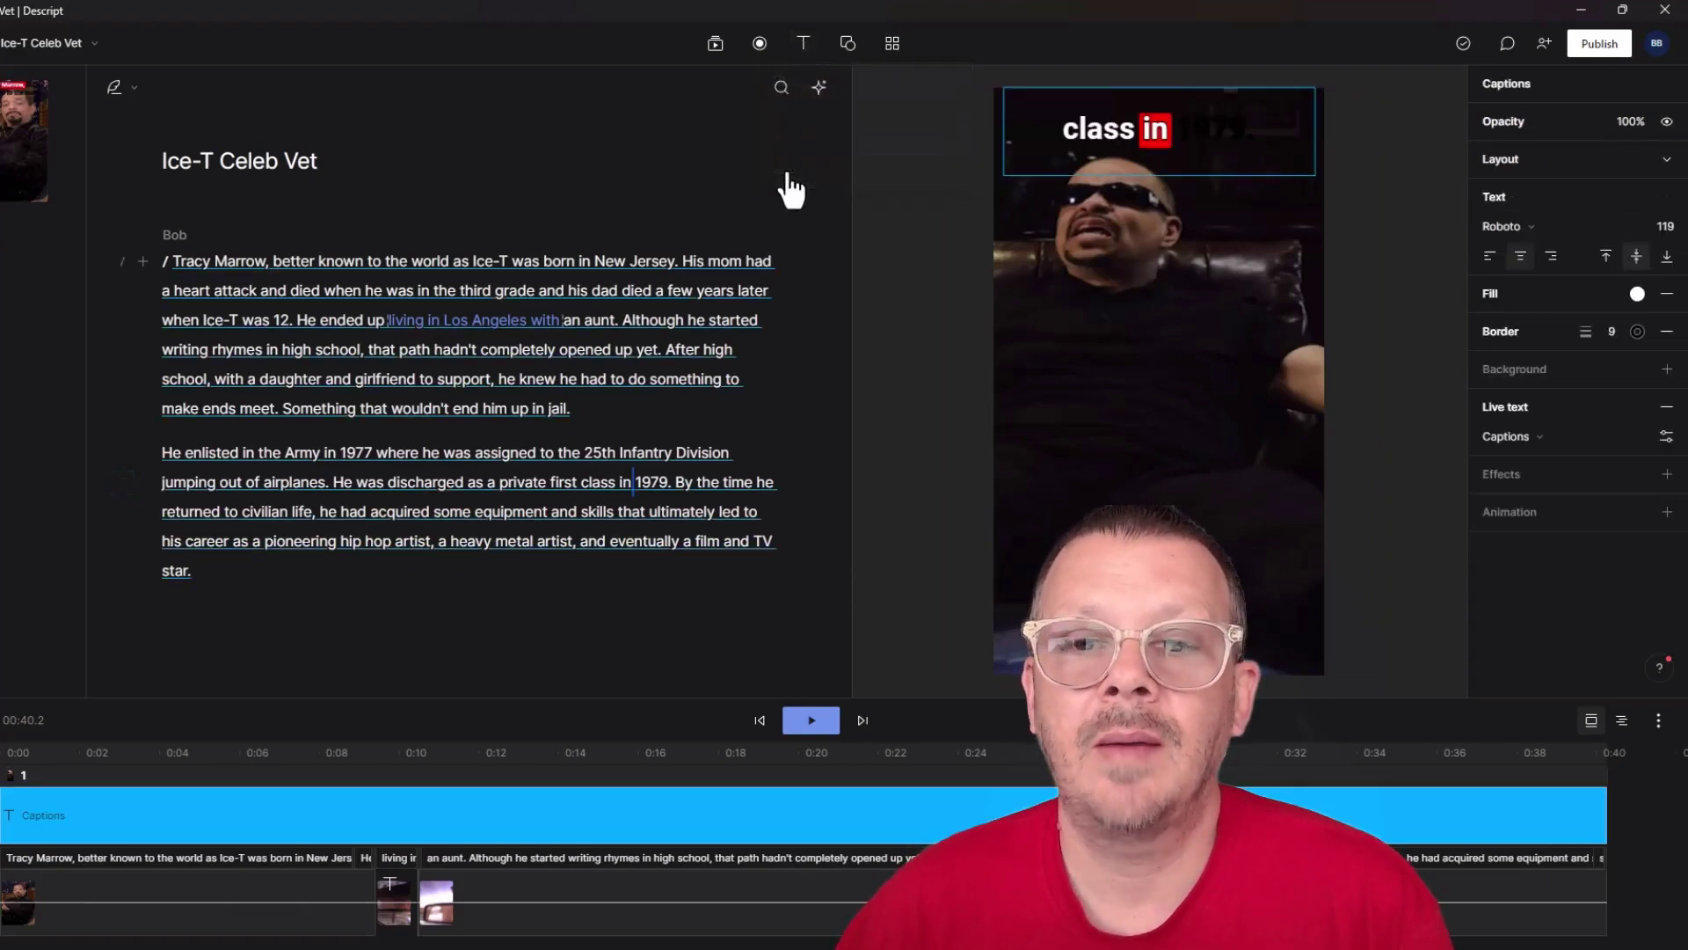
{"action": "left_click", "coordinate": [1114, 174]}
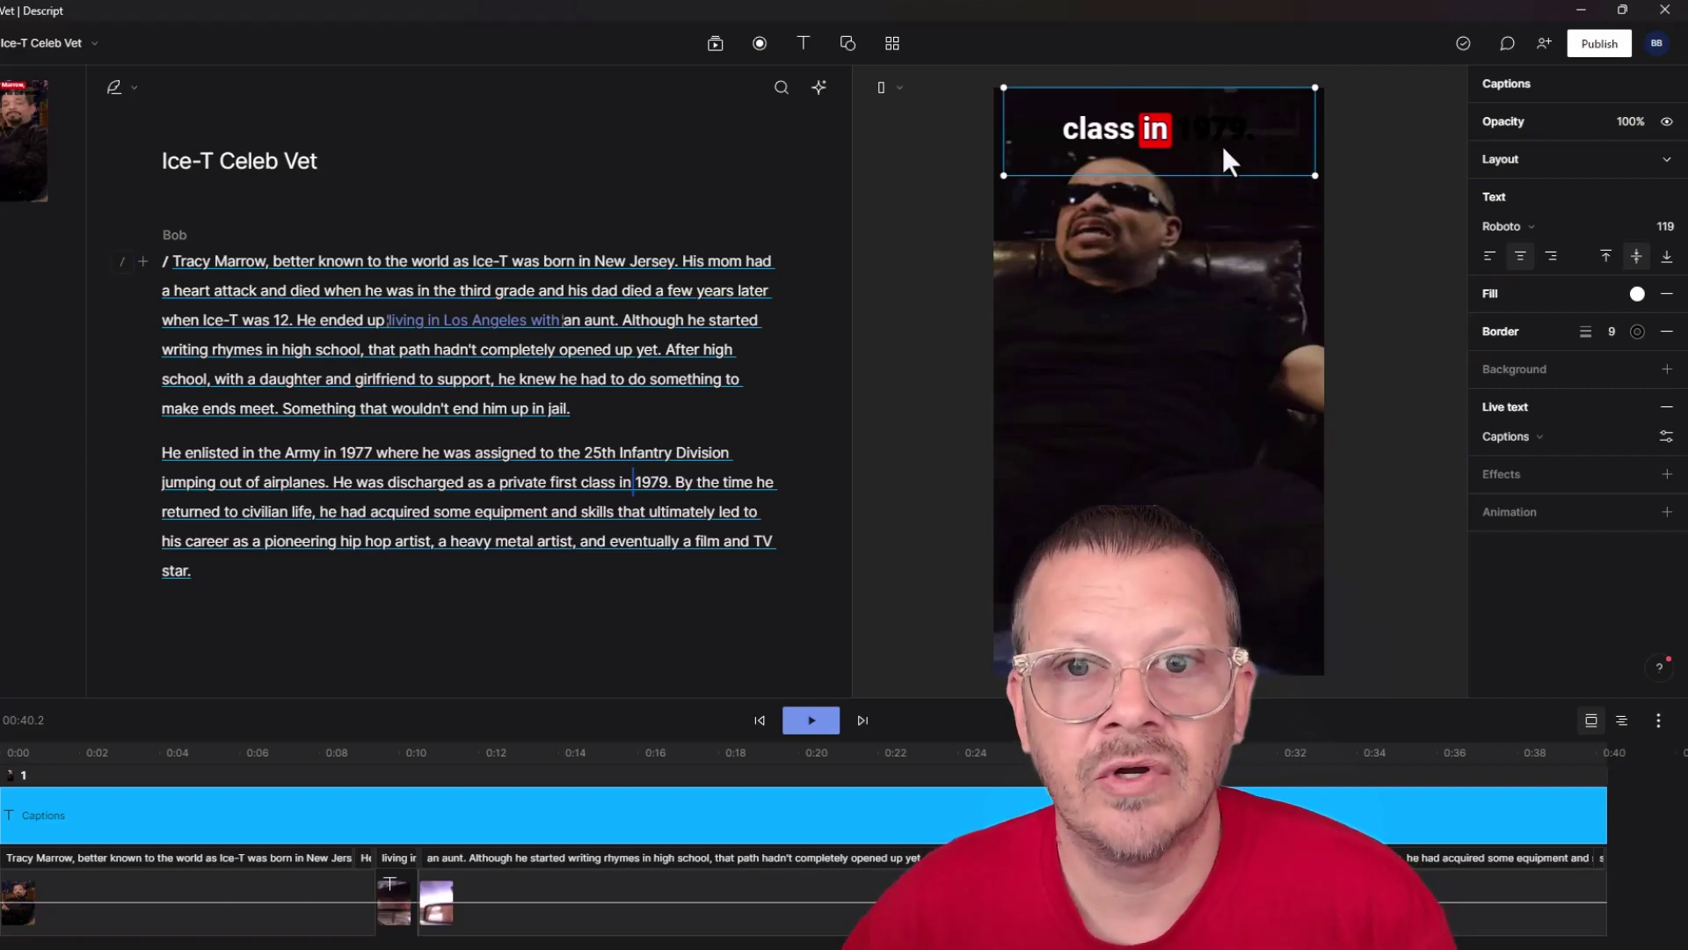
{"action": "left_click", "coordinate": [803, 43]}
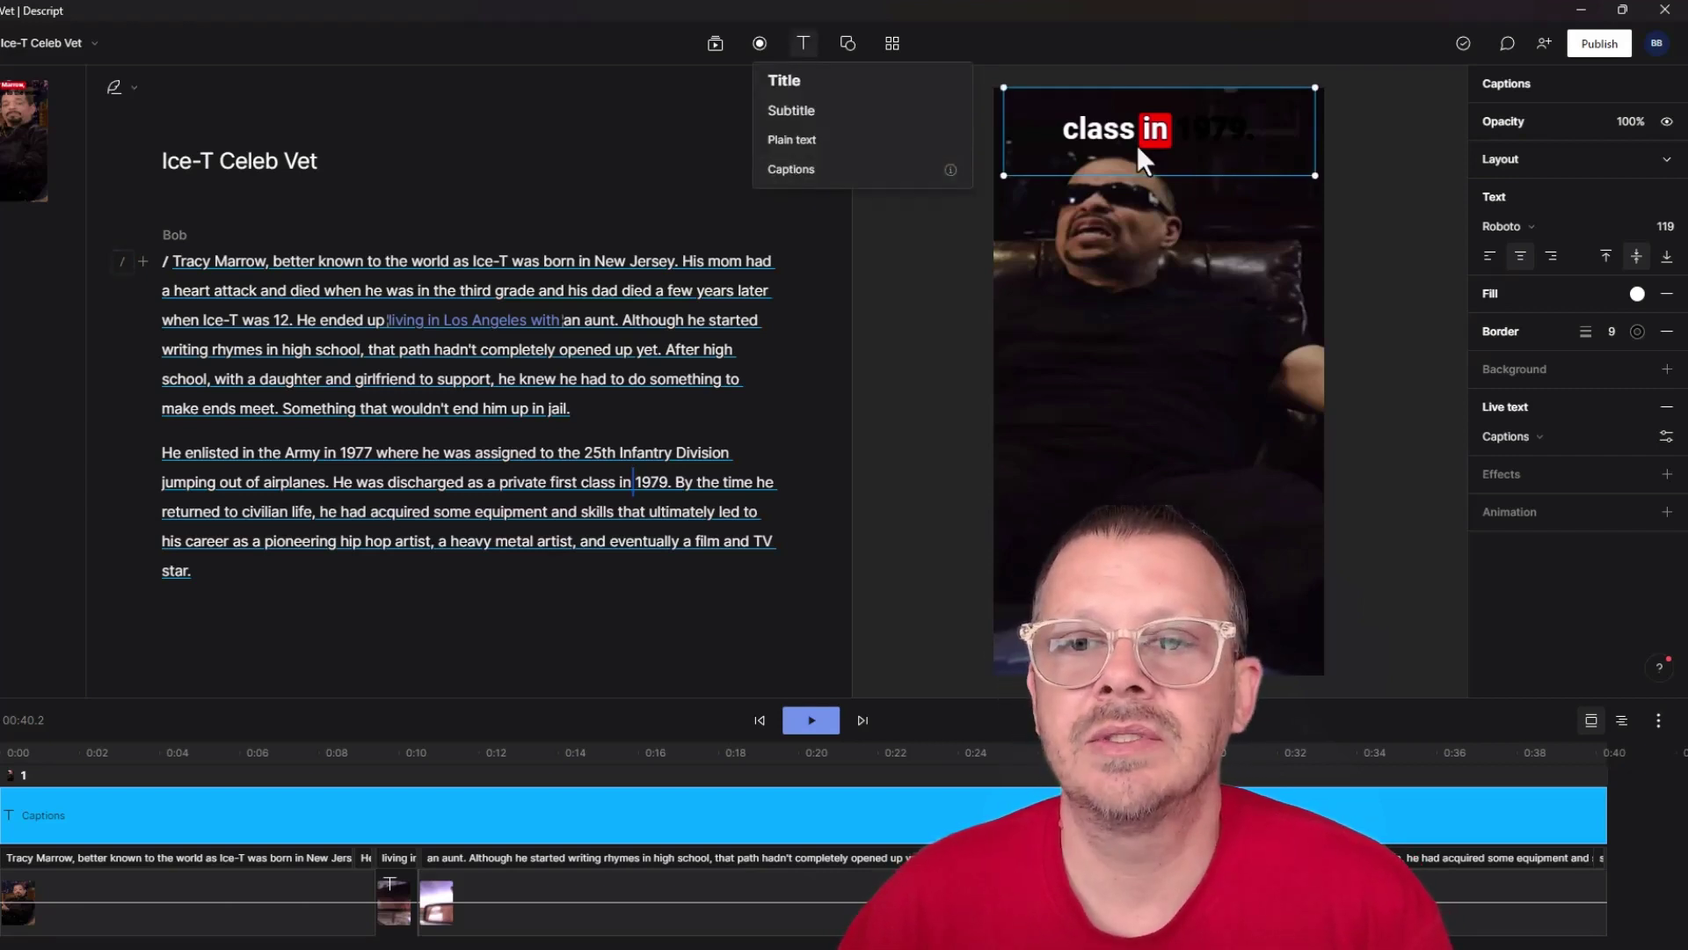
{"action": "left_click", "coordinate": [1193, 151]}
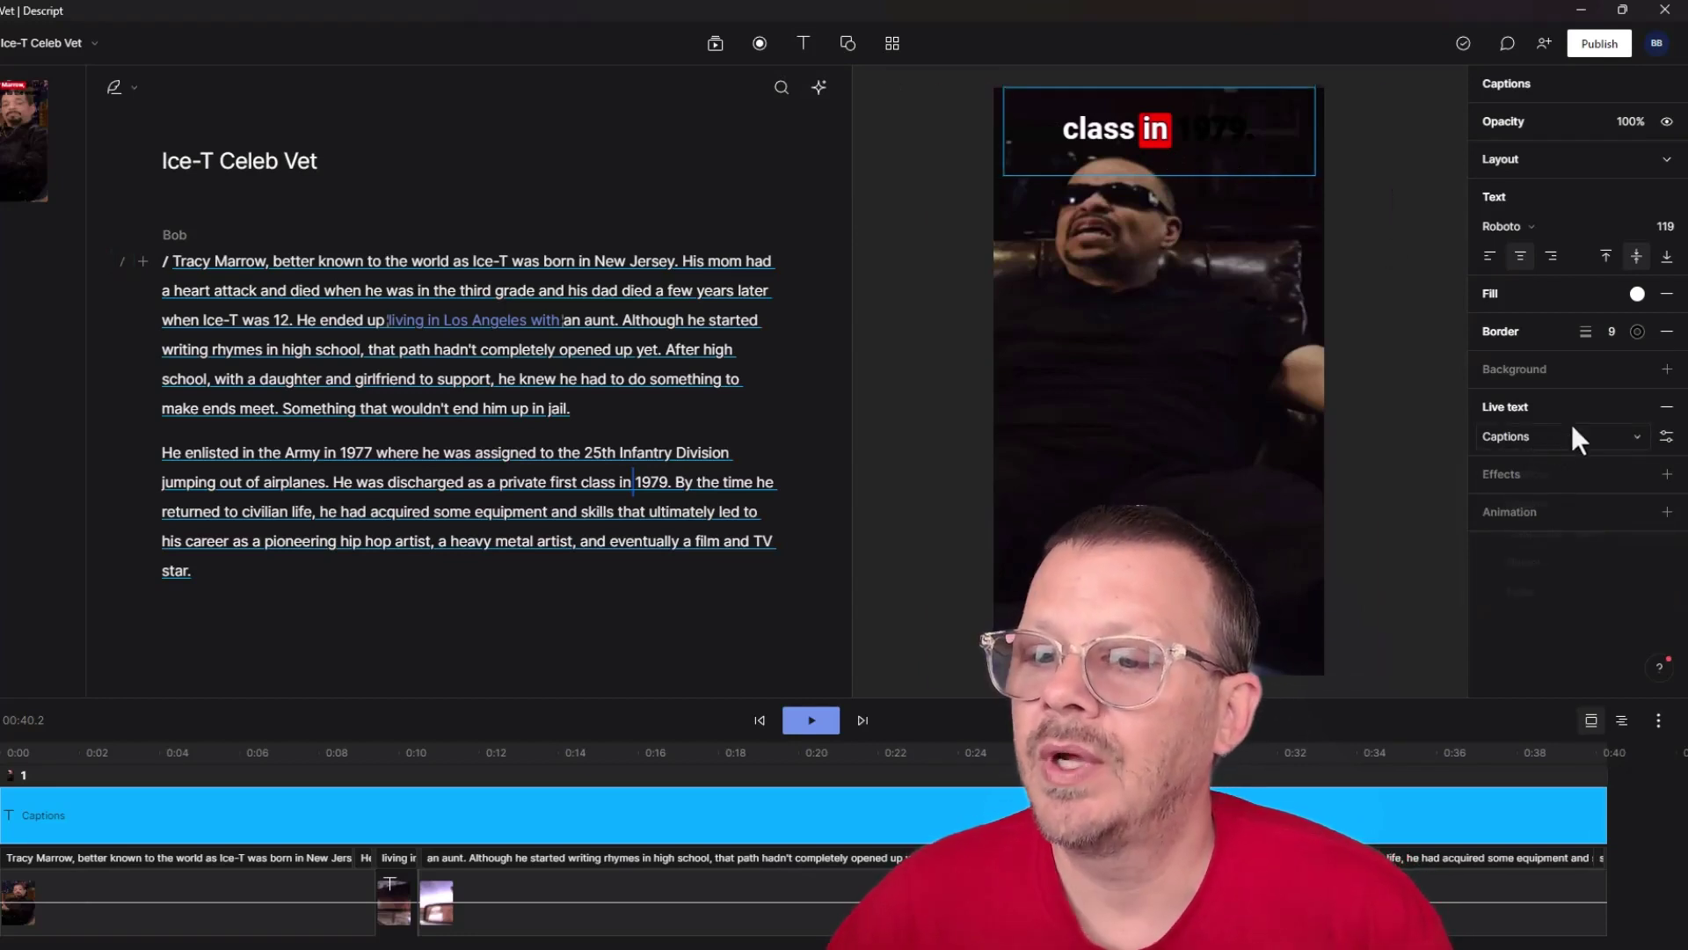
Step: Change the caption style from Custom to Karaoke and play back to 00:13.26 to review
{"action": "left_click", "coordinate": [1667, 435]}
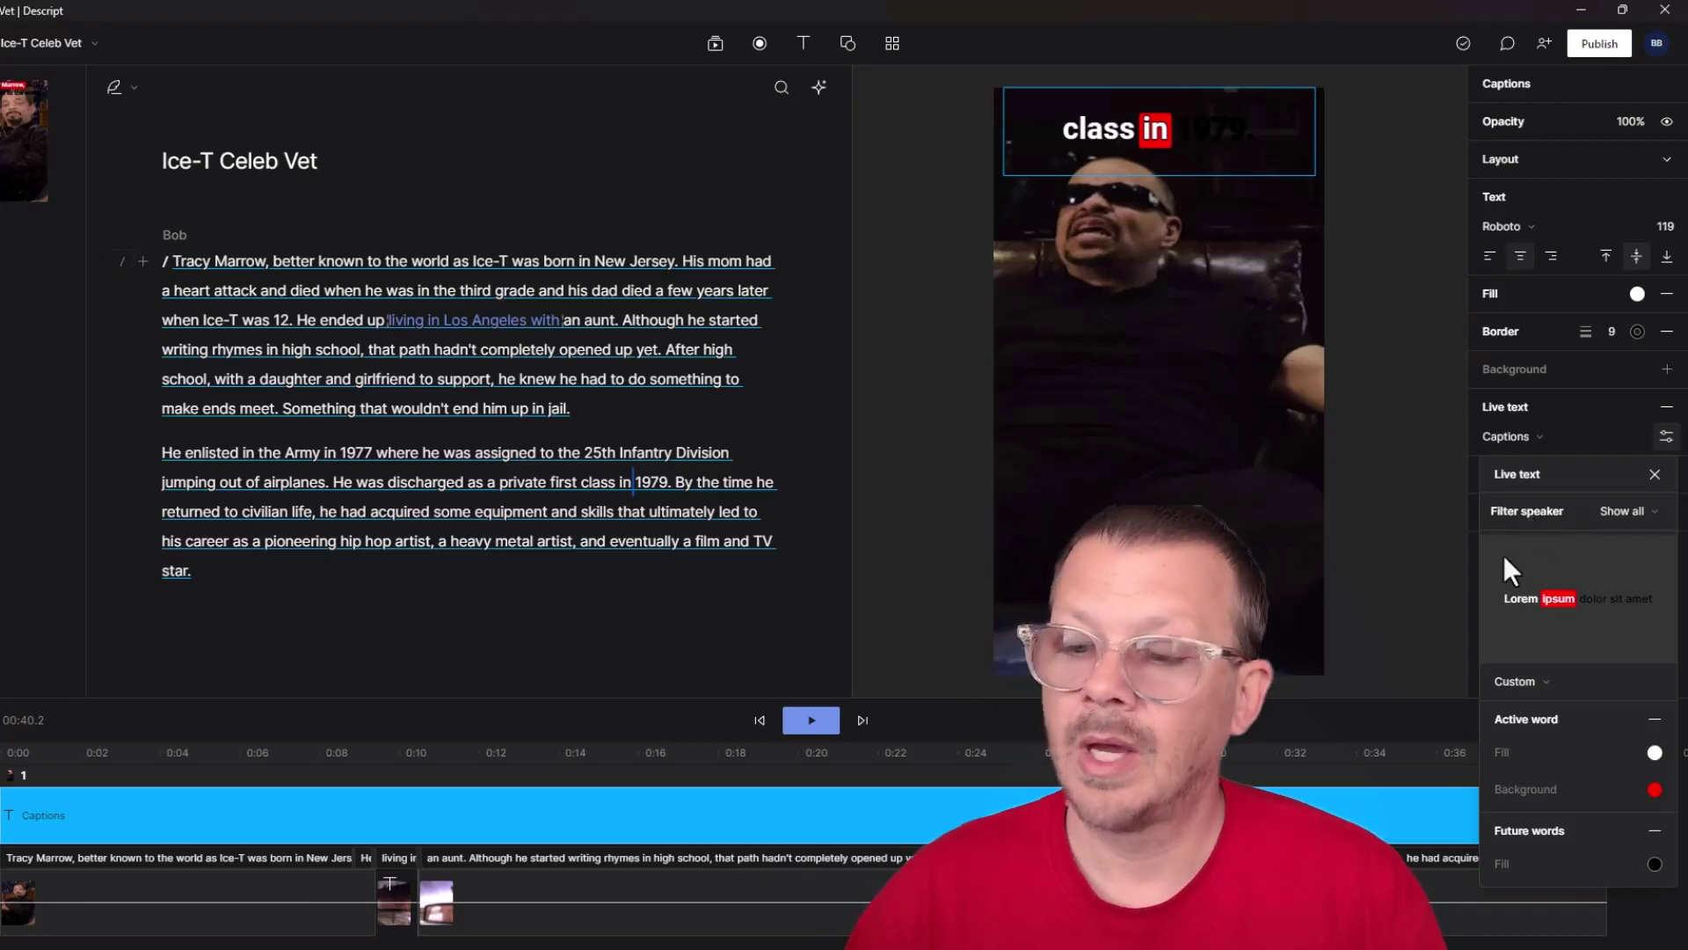
{"action": "left_click", "coordinate": [1570, 680]}
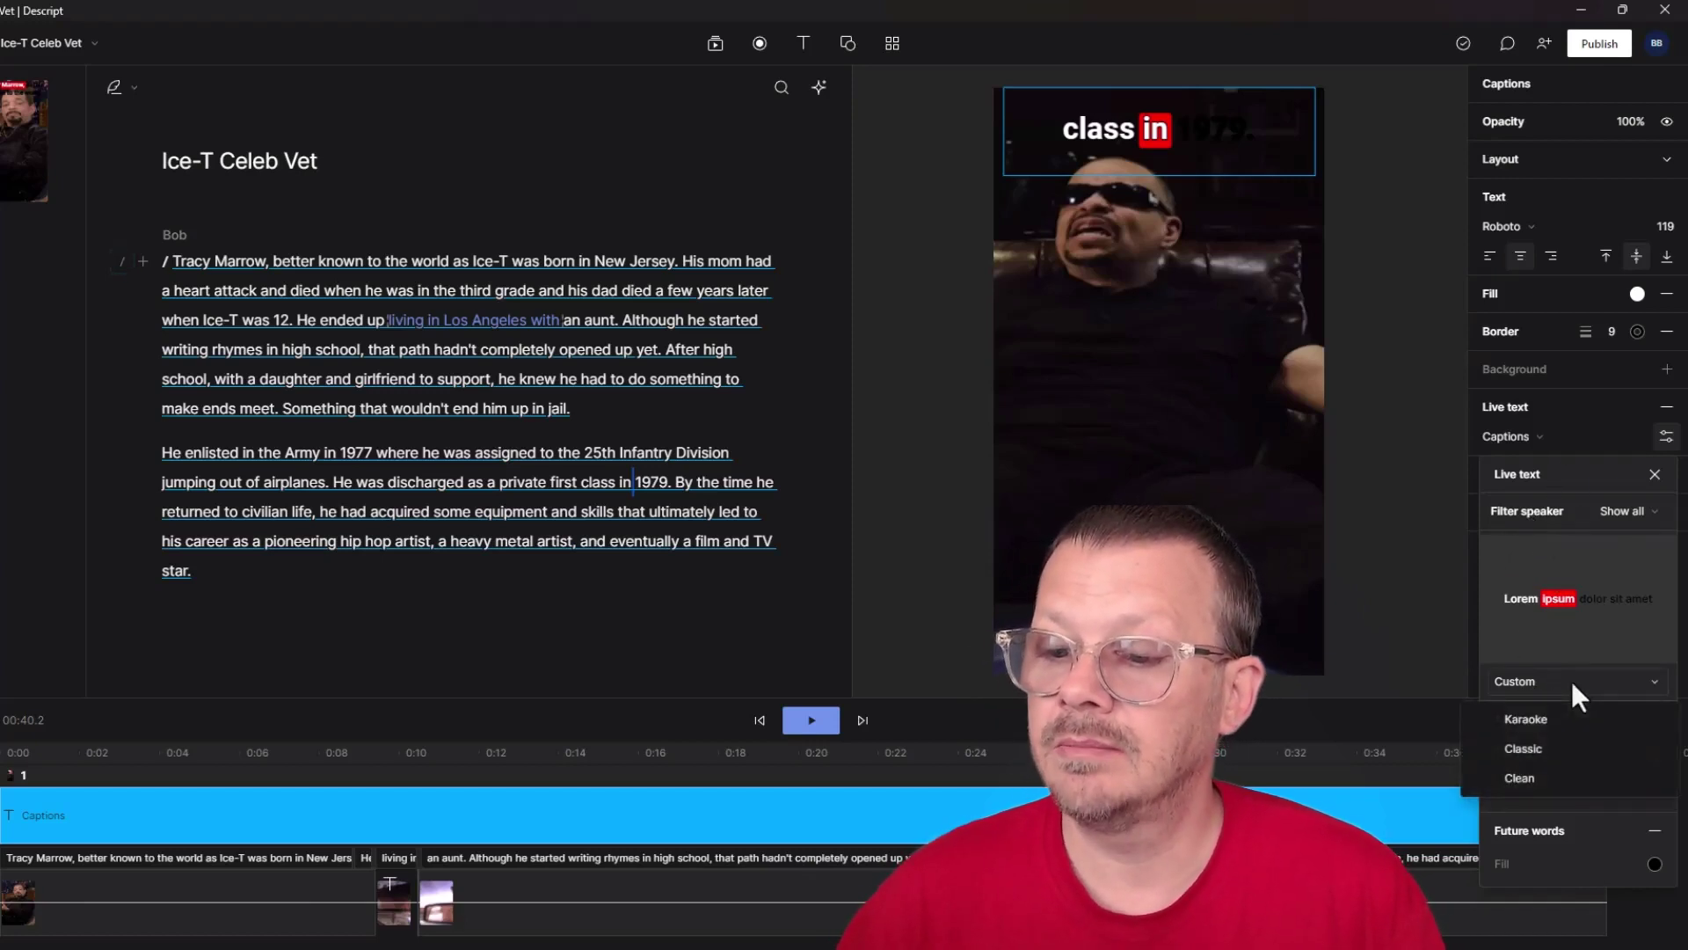
{"action": "left_click", "coordinate": [1526, 721]}
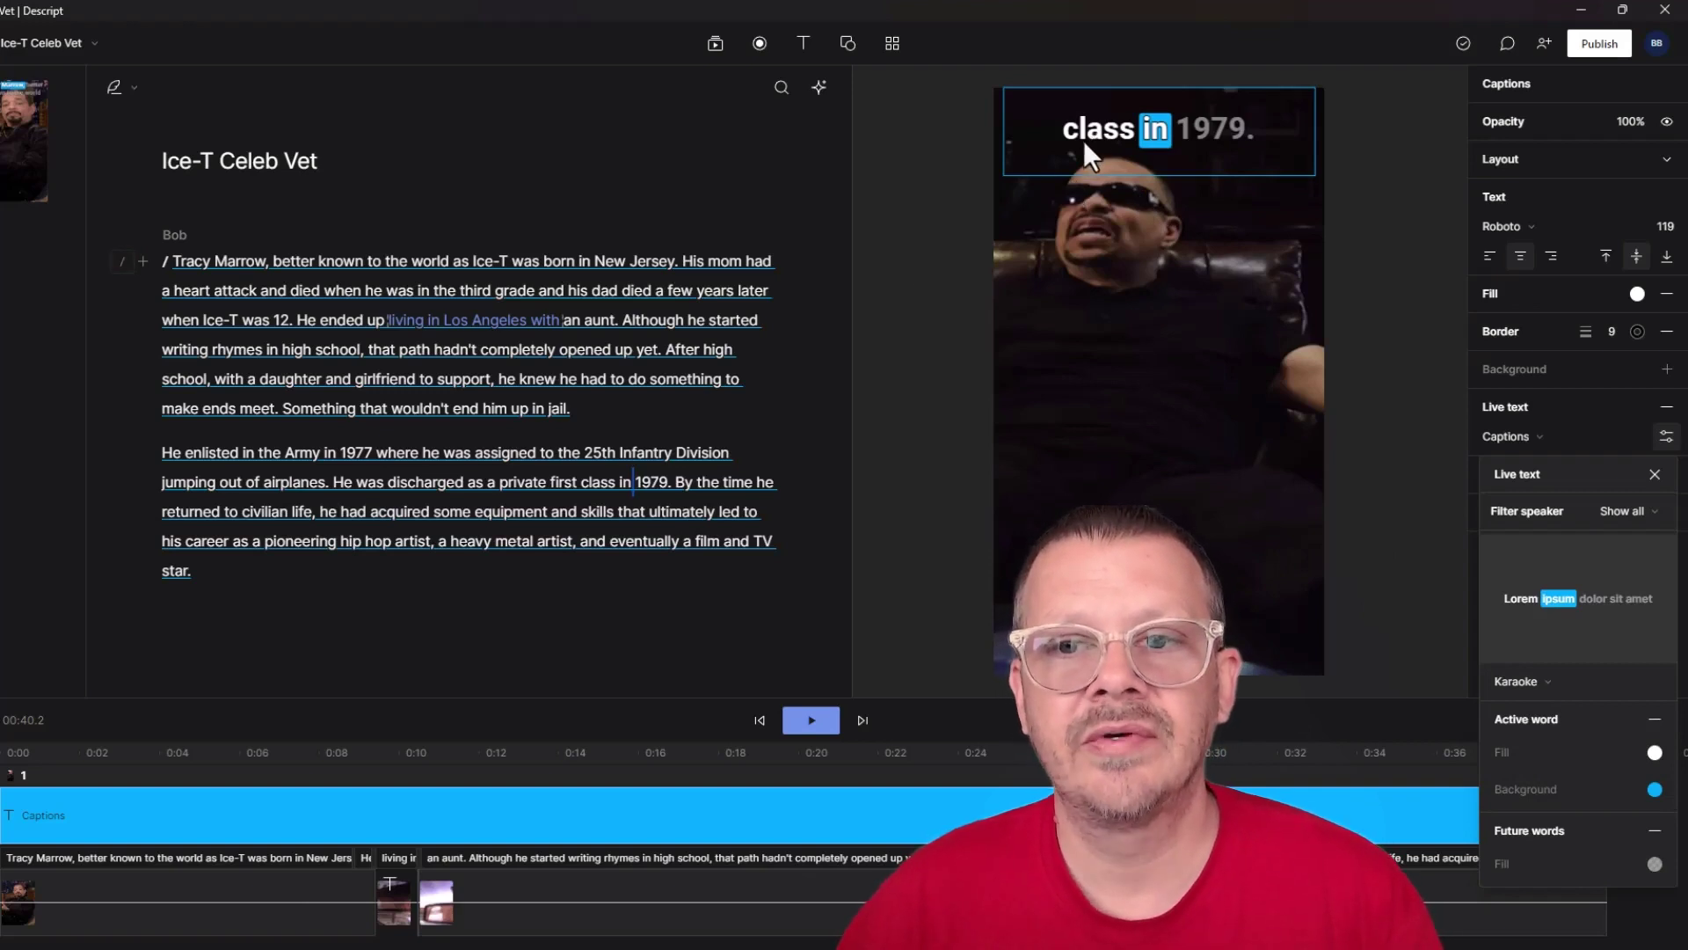
{"action": "left_click", "coordinate": [813, 721]}
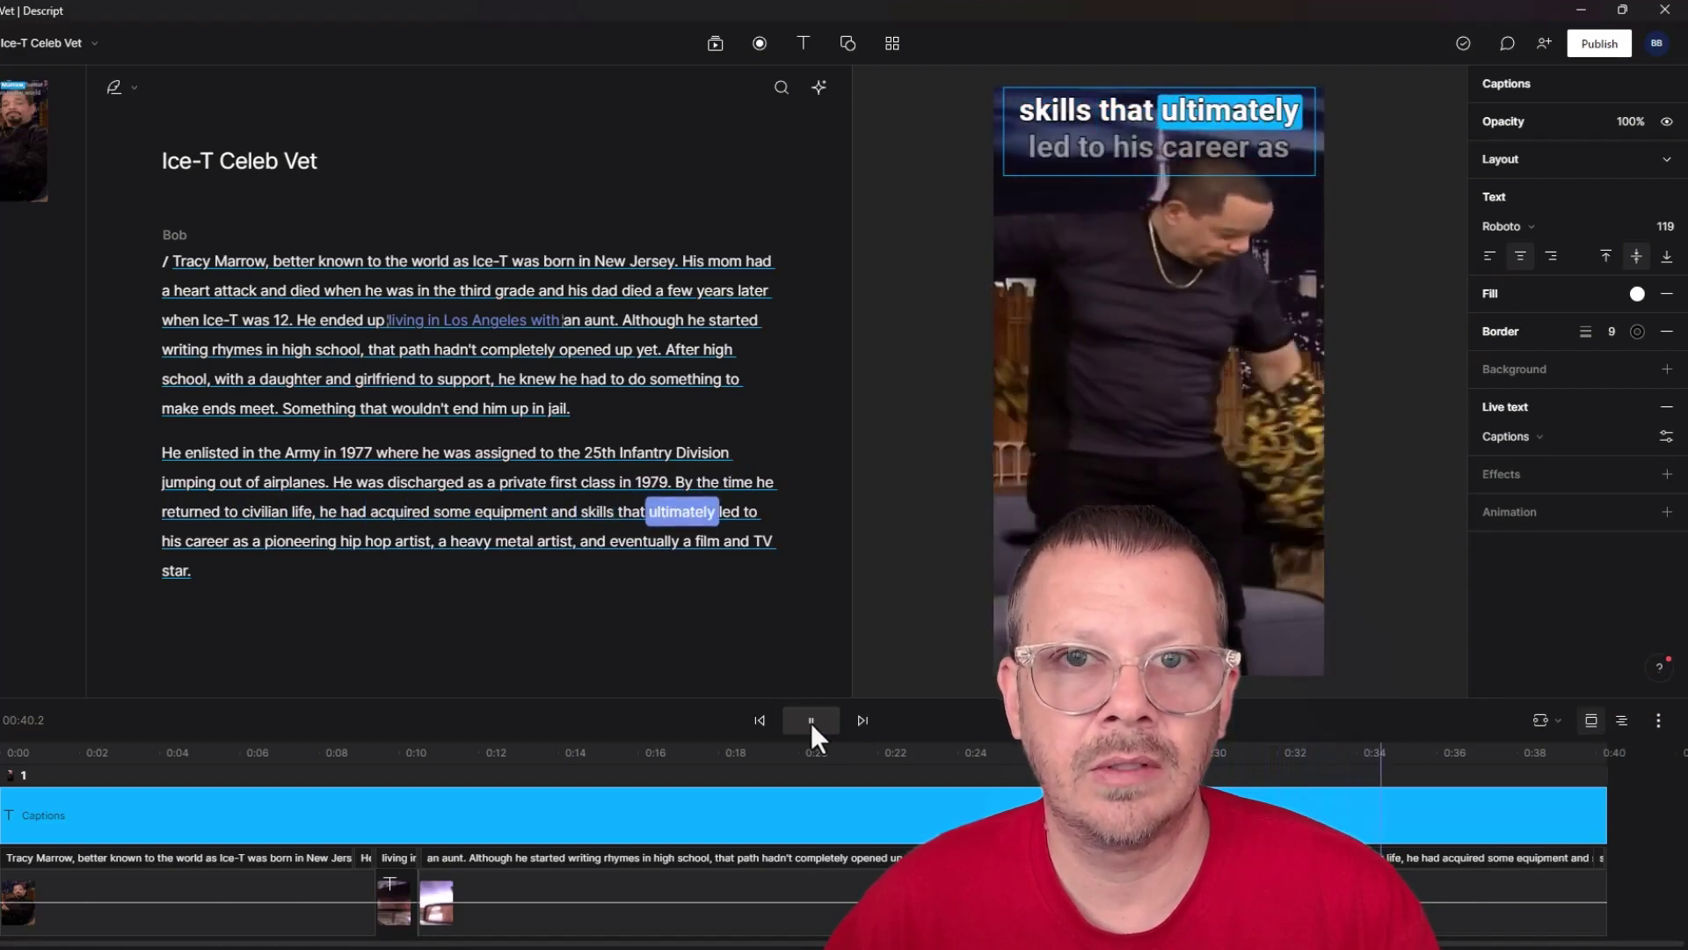
{"action": "left_click", "coordinate": [811, 721]}
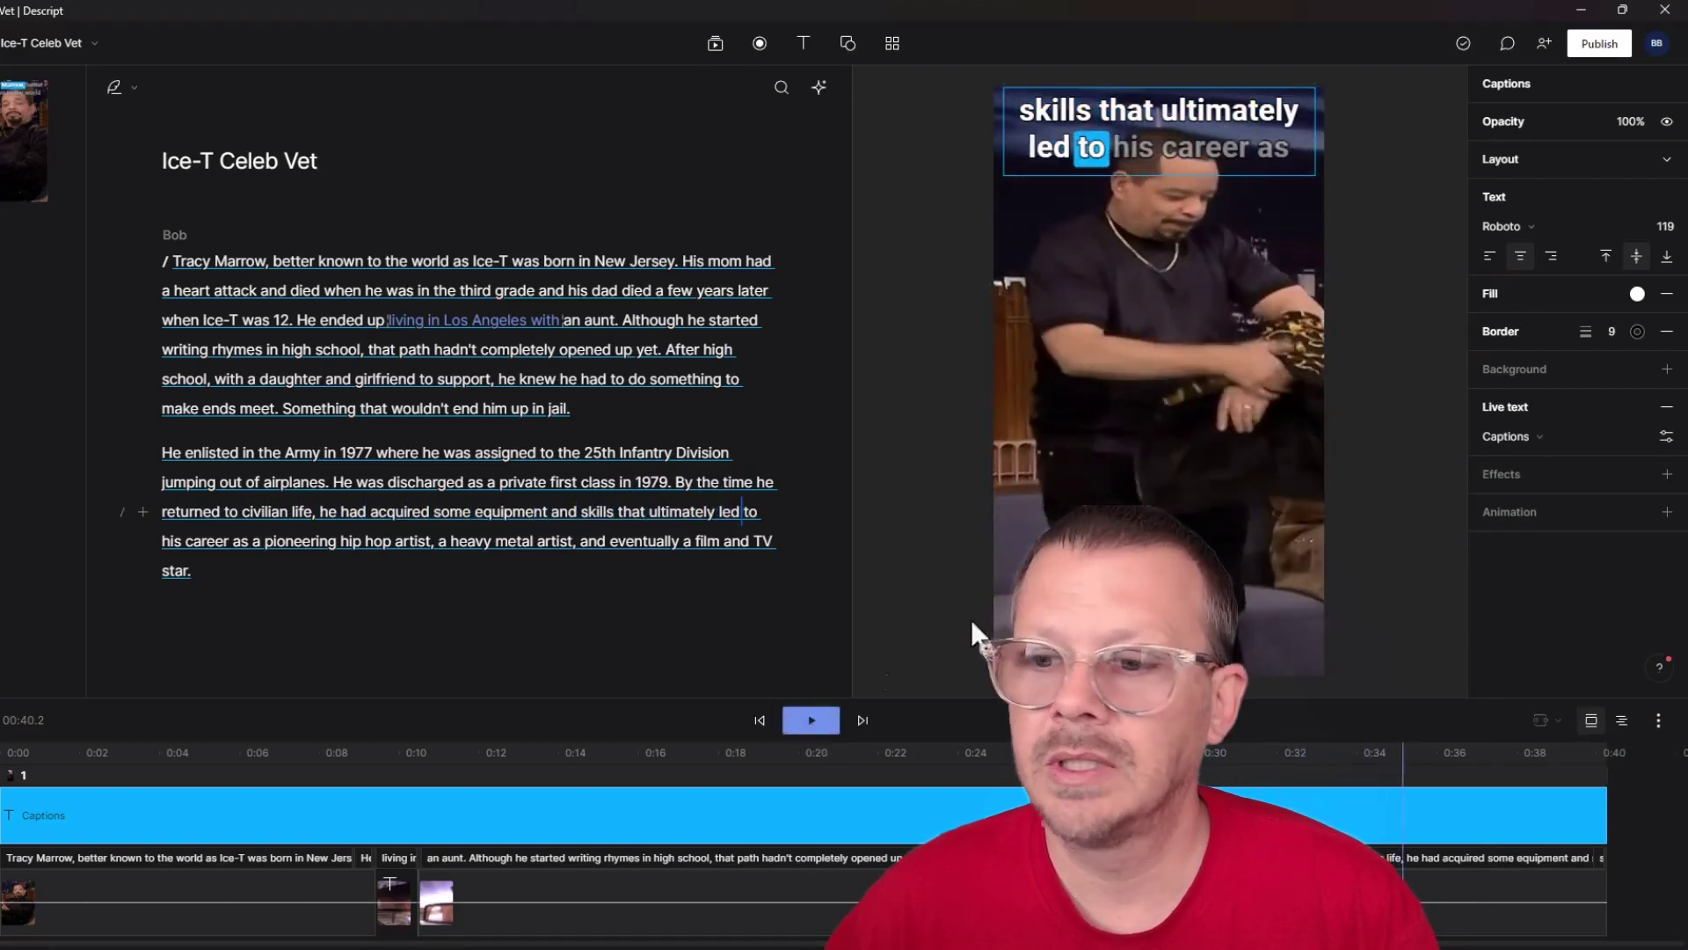
{"action": "left_click", "coordinate": [803, 721]}
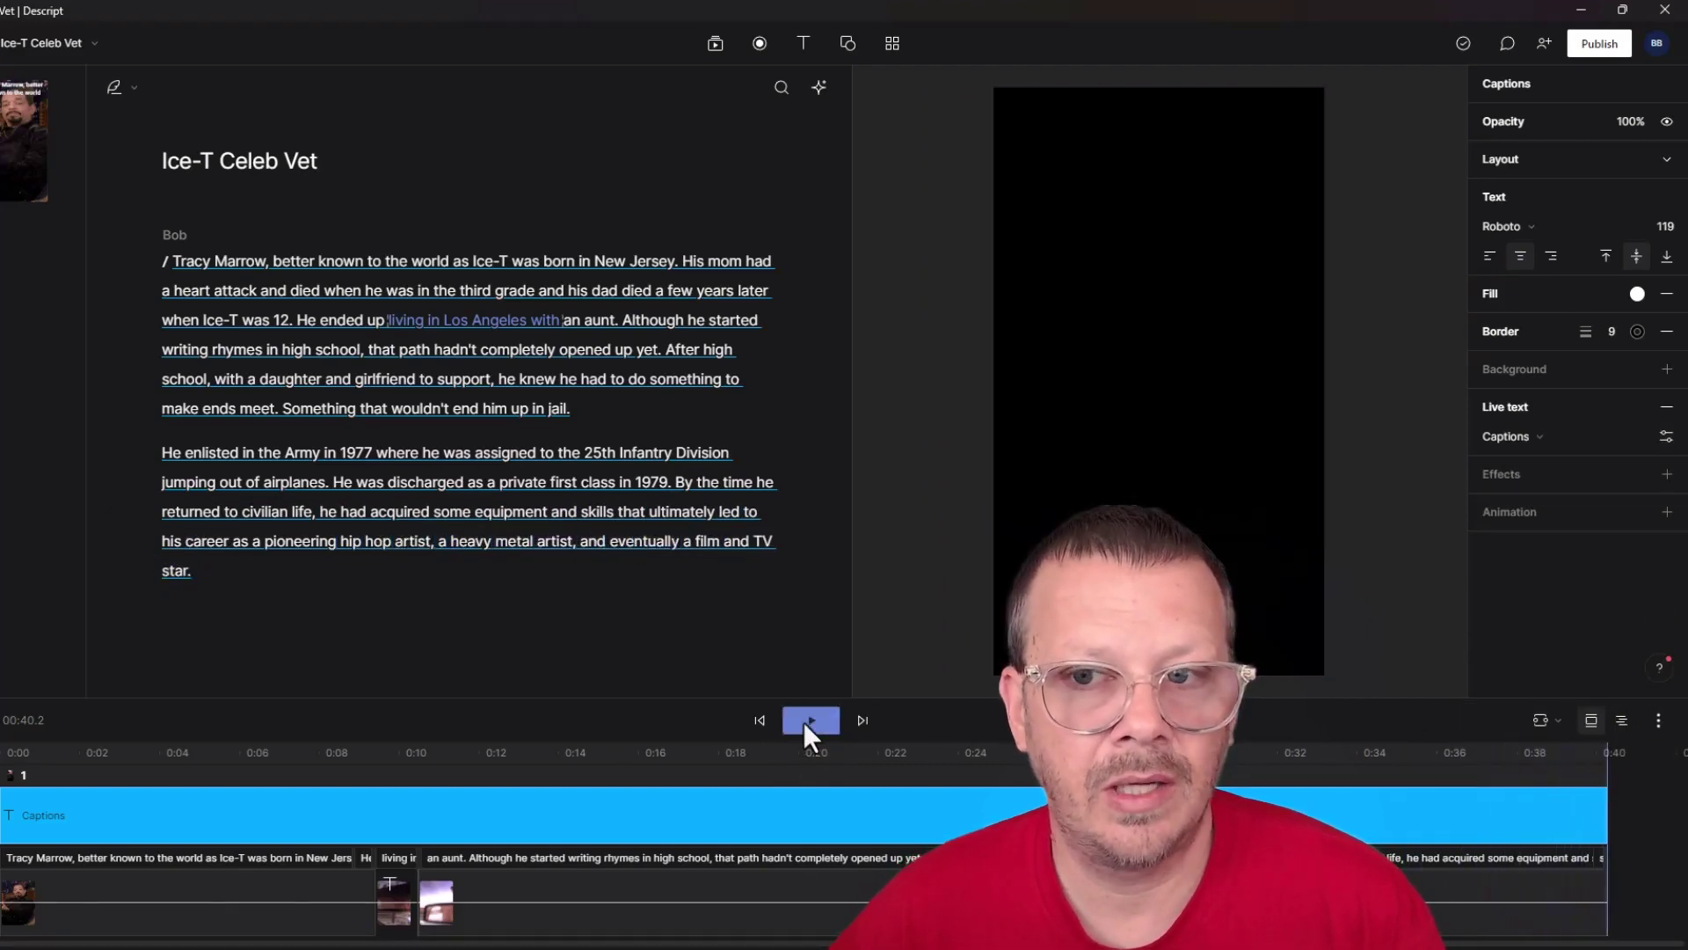
{"action": "left_click", "coordinate": [529, 756]}
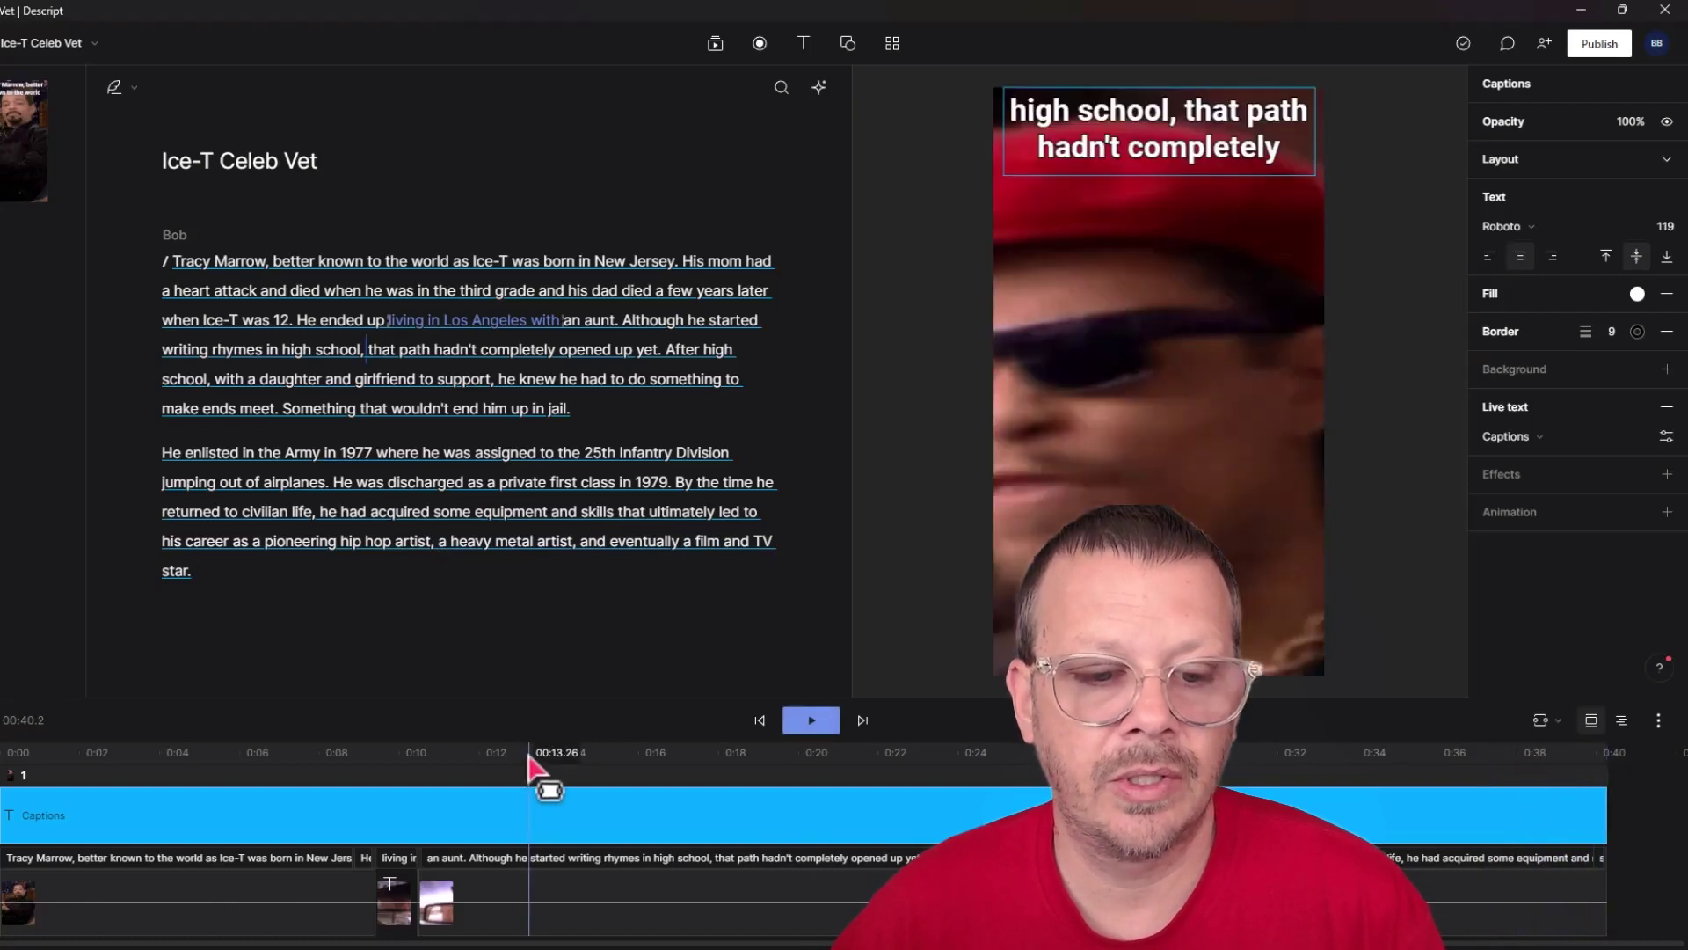
Step: Set the caption style to Clean and preview playback from around 0:20
{"action": "left_click", "coordinate": [818, 765]}
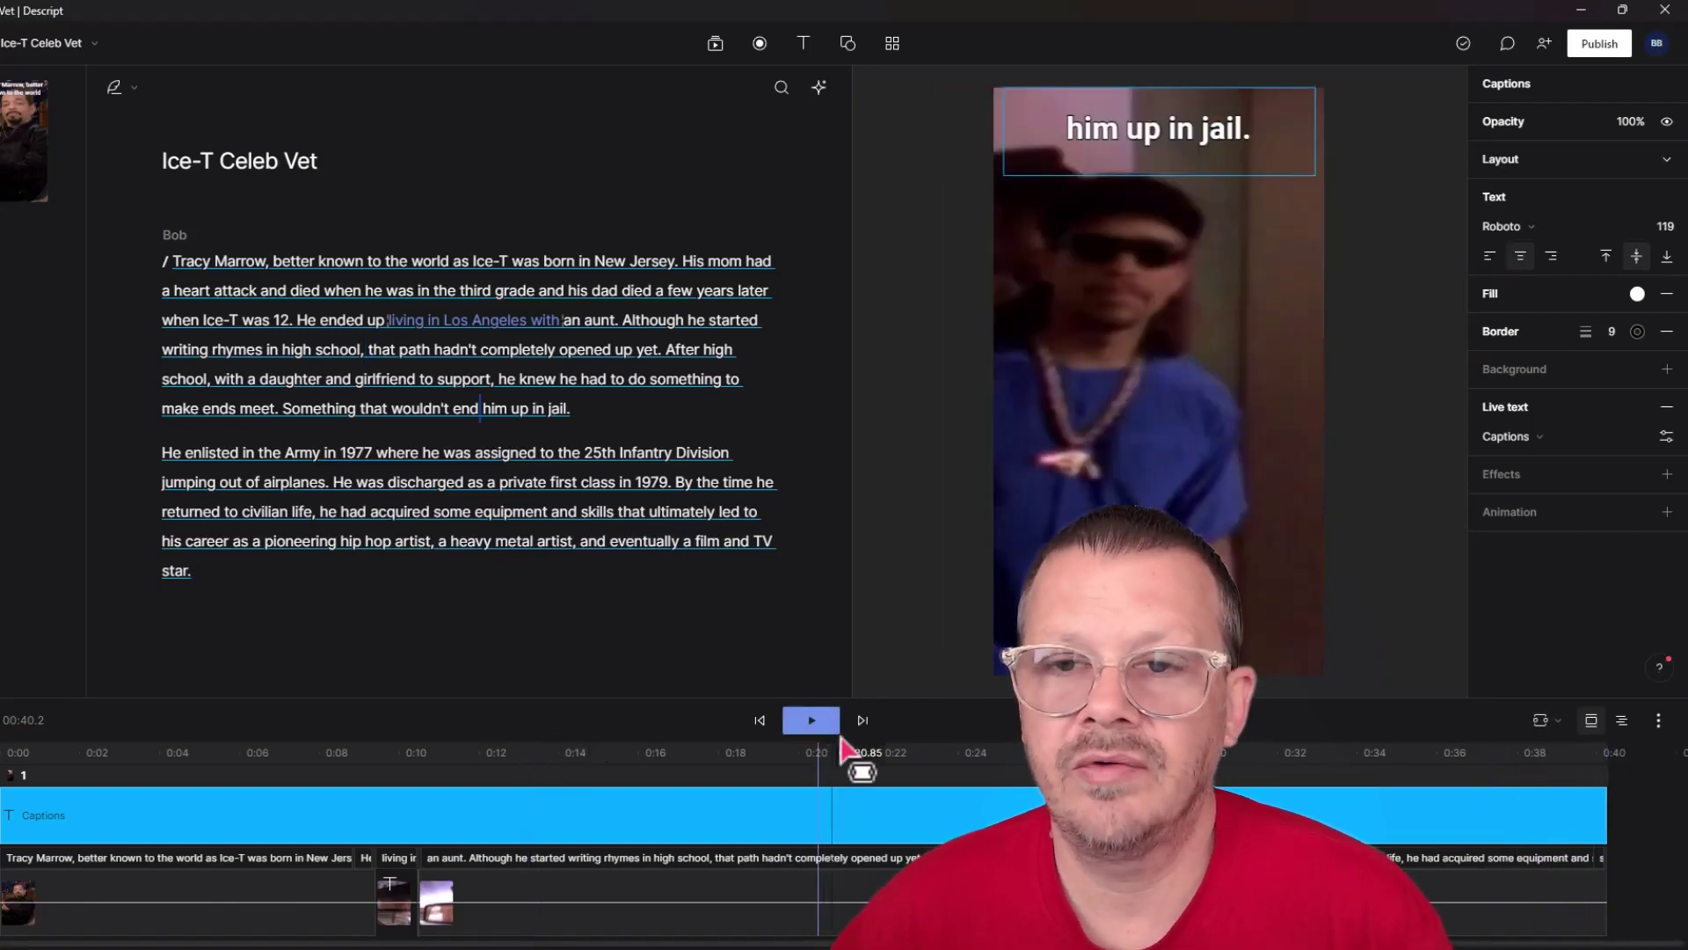
{"action": "left_click", "coordinate": [1667, 437]}
{"action": "left_click", "coordinate": [1574, 681]}
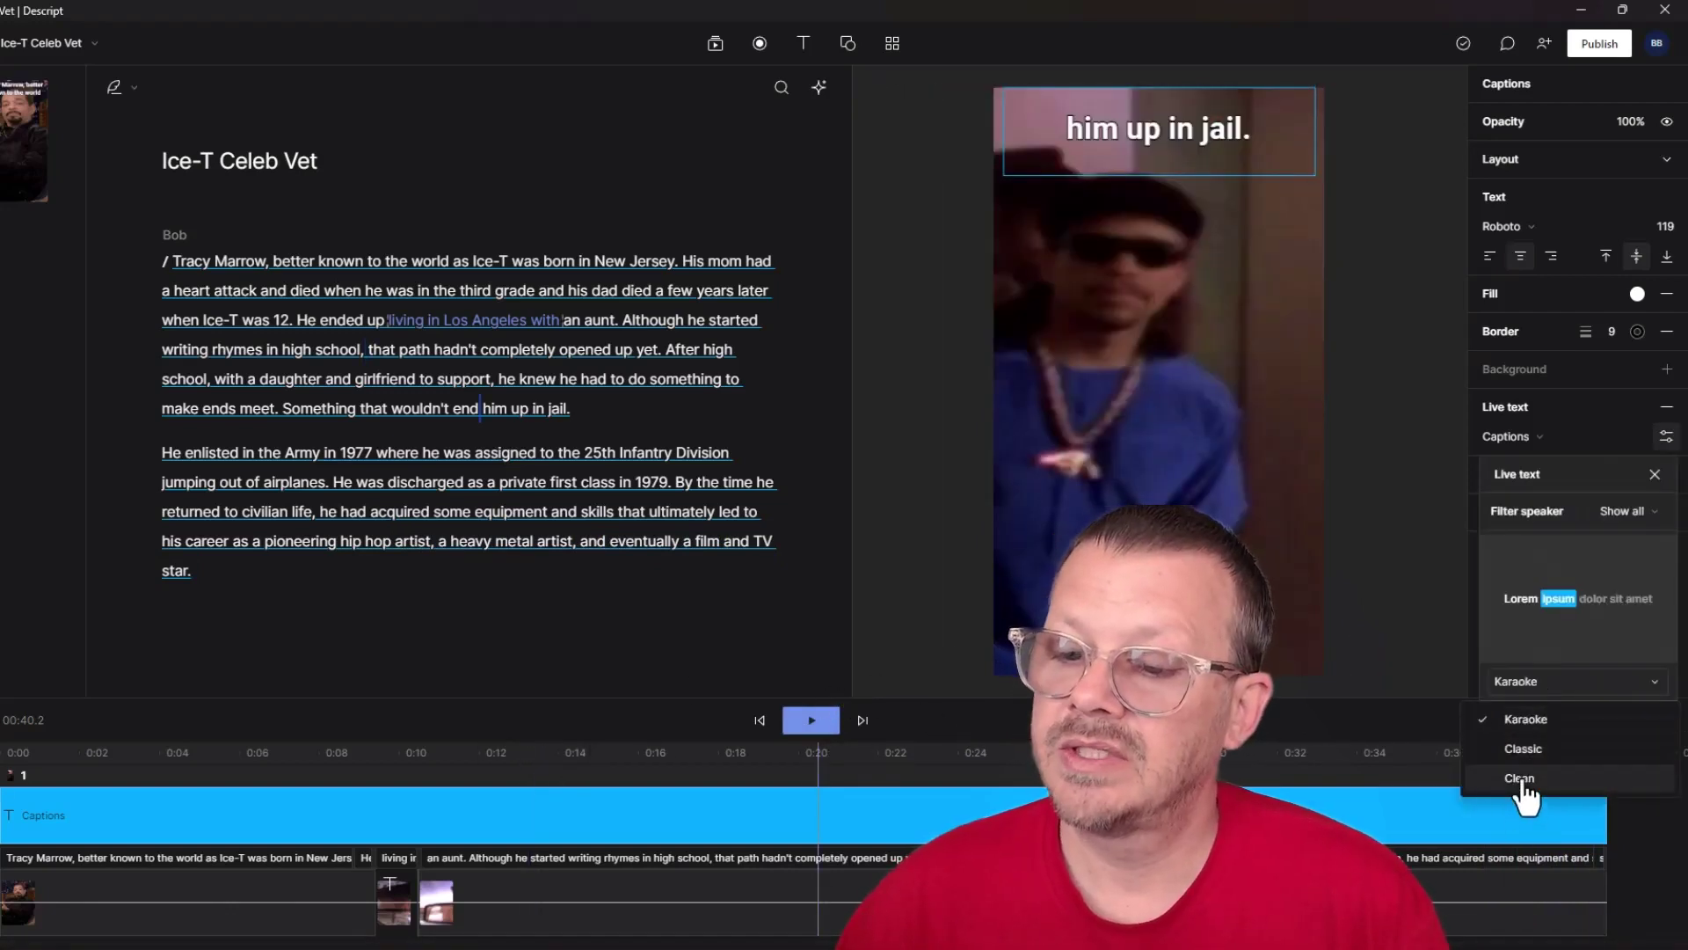
{"action": "left_click", "coordinate": [1520, 779]}
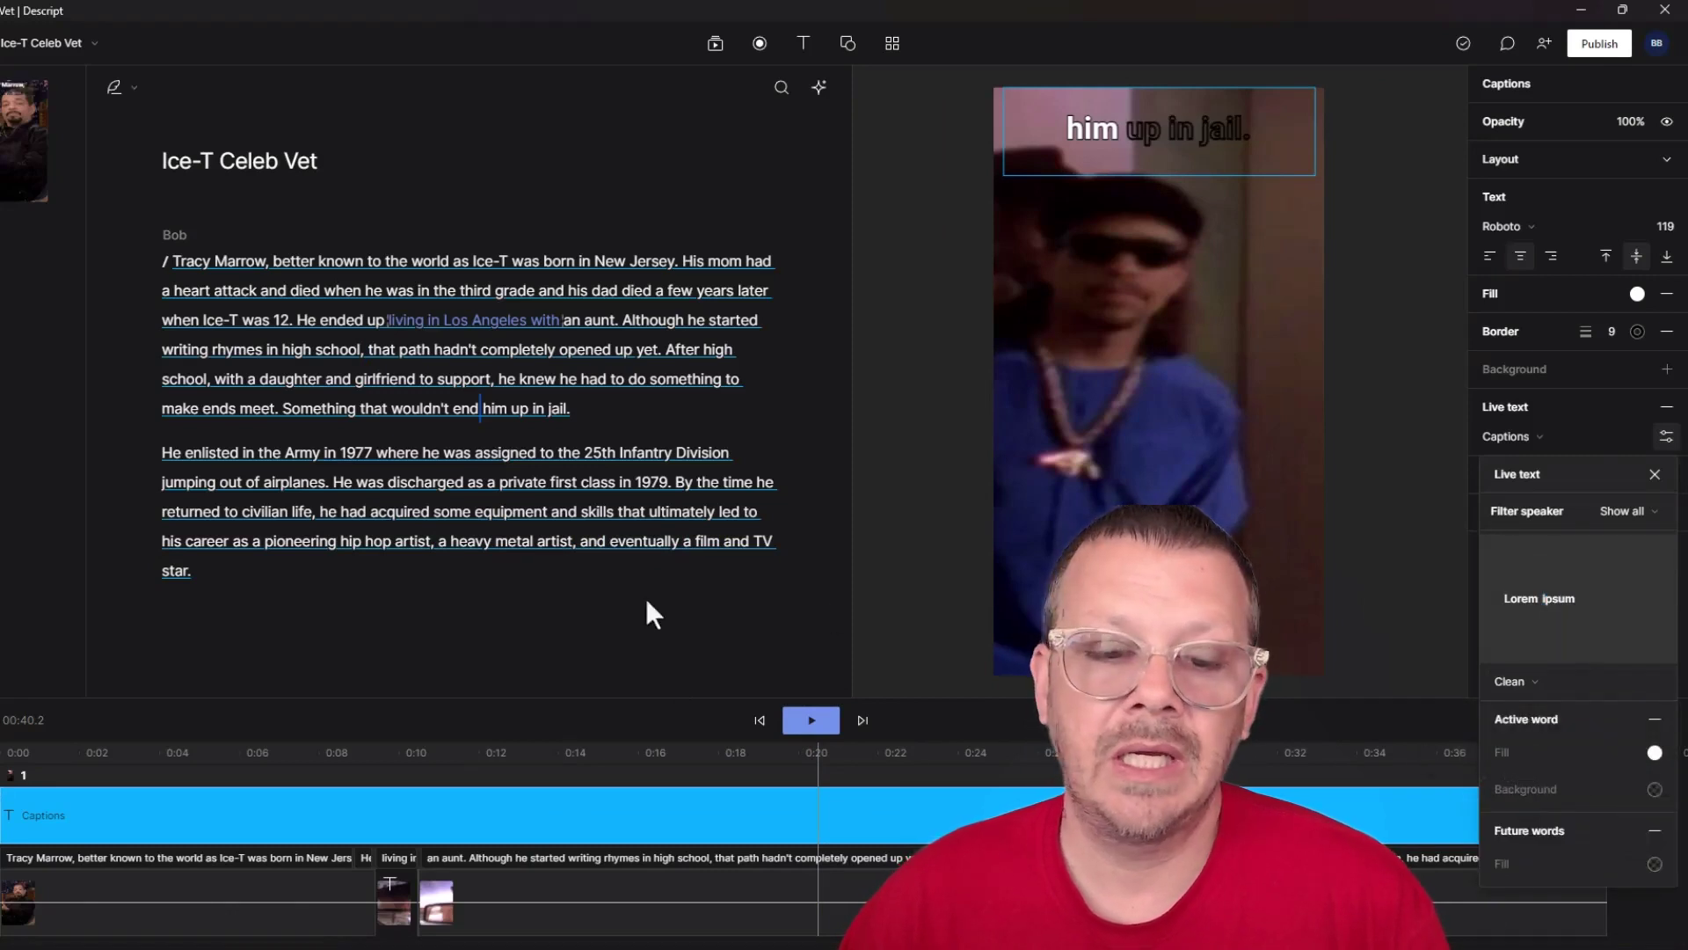
{"action": "left_click", "coordinate": [801, 722]}
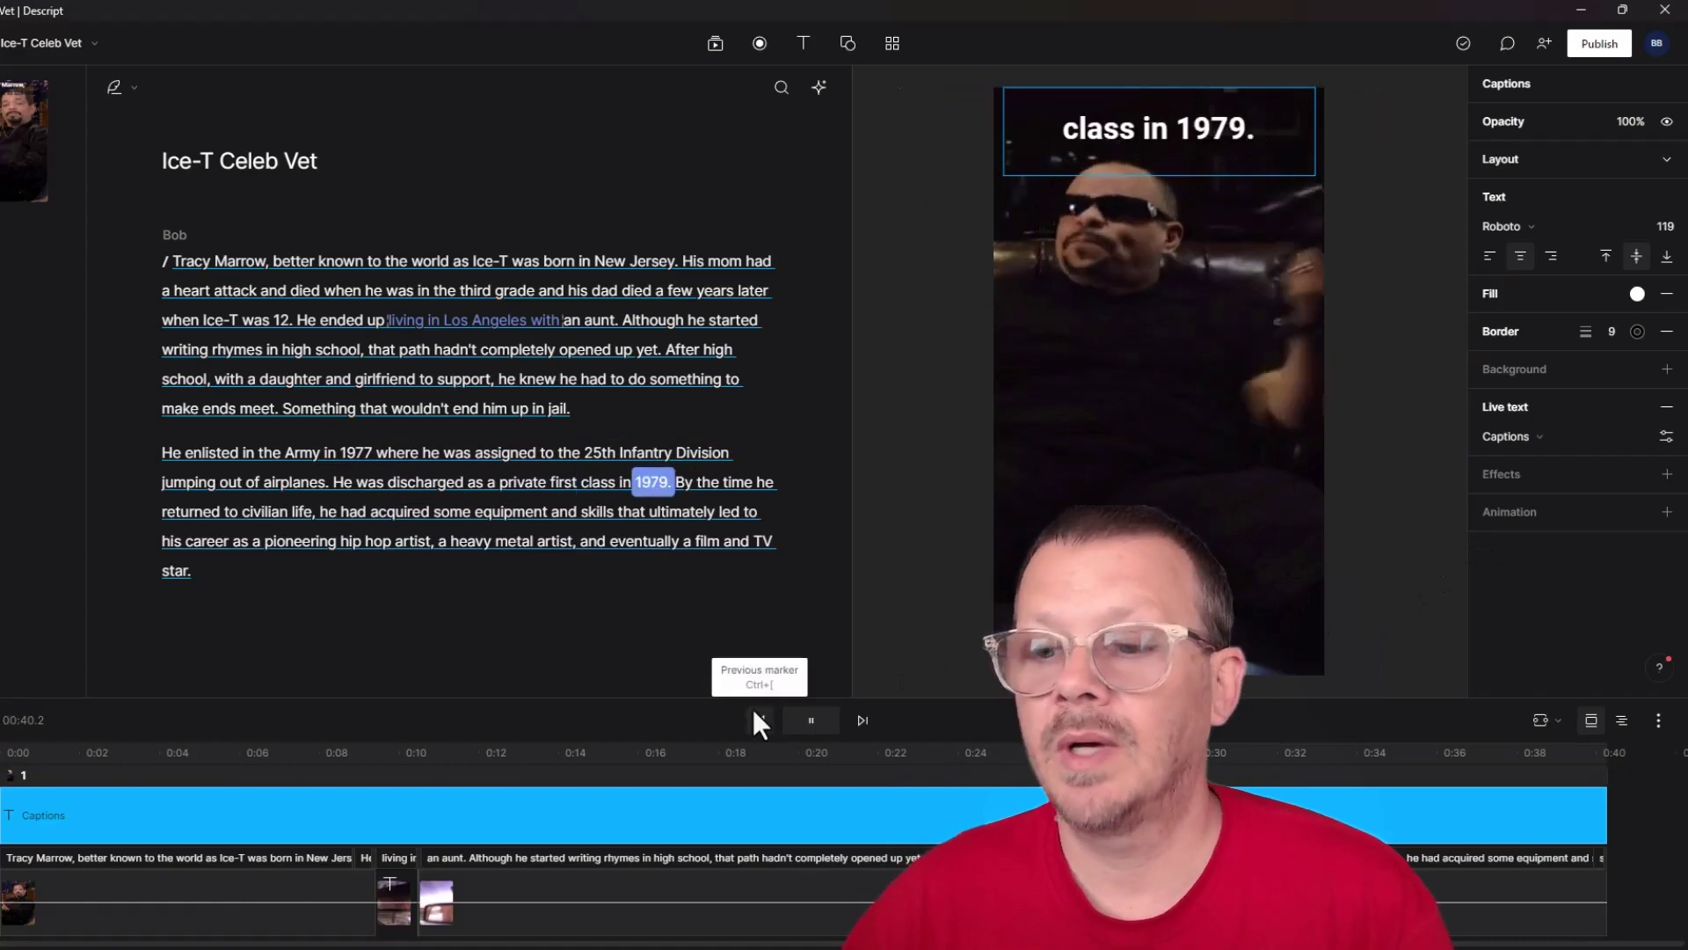
{"action": "left_click", "coordinate": [1666, 436]}
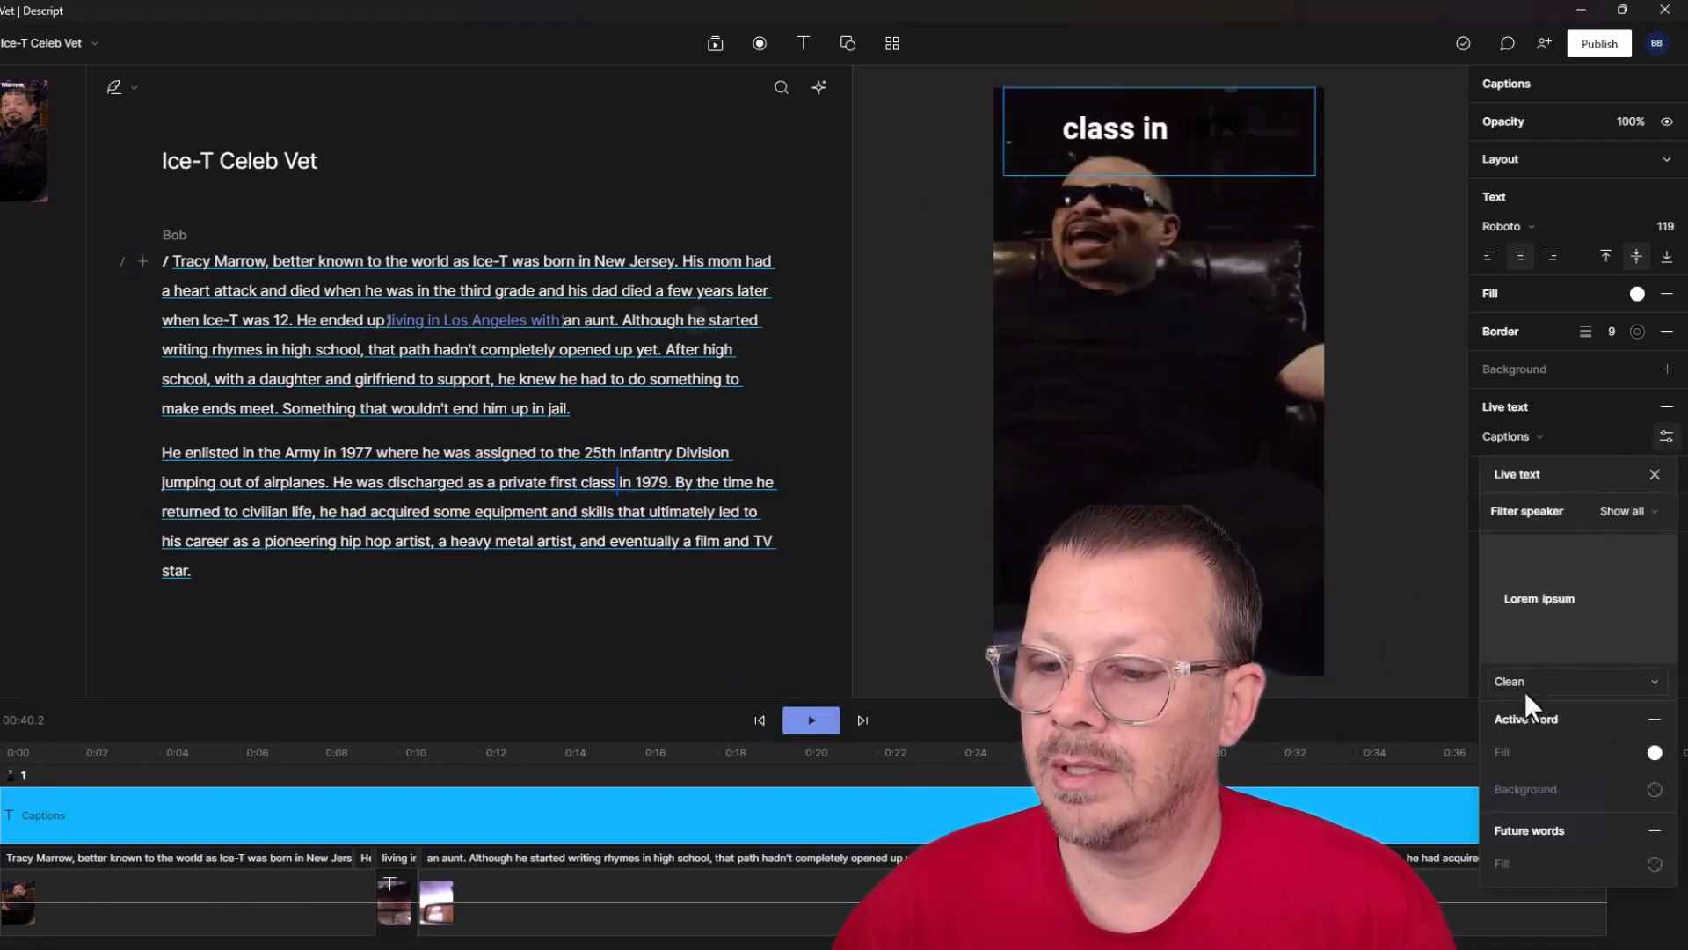
{"action": "left_click", "coordinate": [1532, 682]}
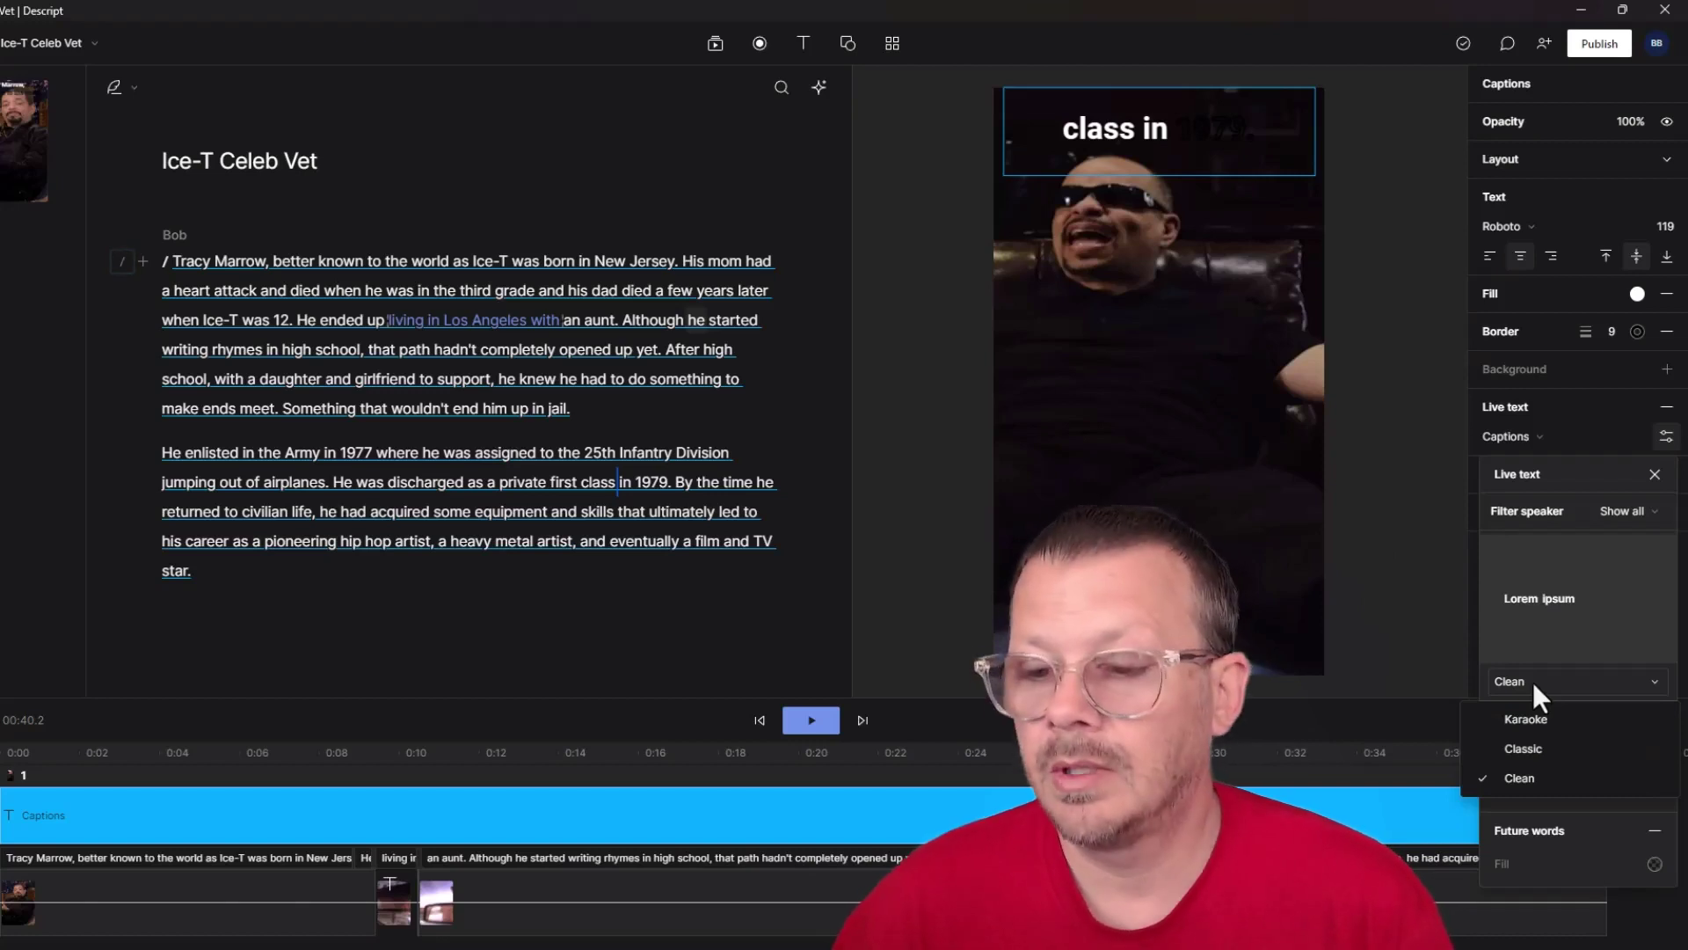
Step: Restore the Karaoke style with a yellow active-word highlight and replay from about 0:08
{"action": "left_click", "coordinate": [1527, 718]}
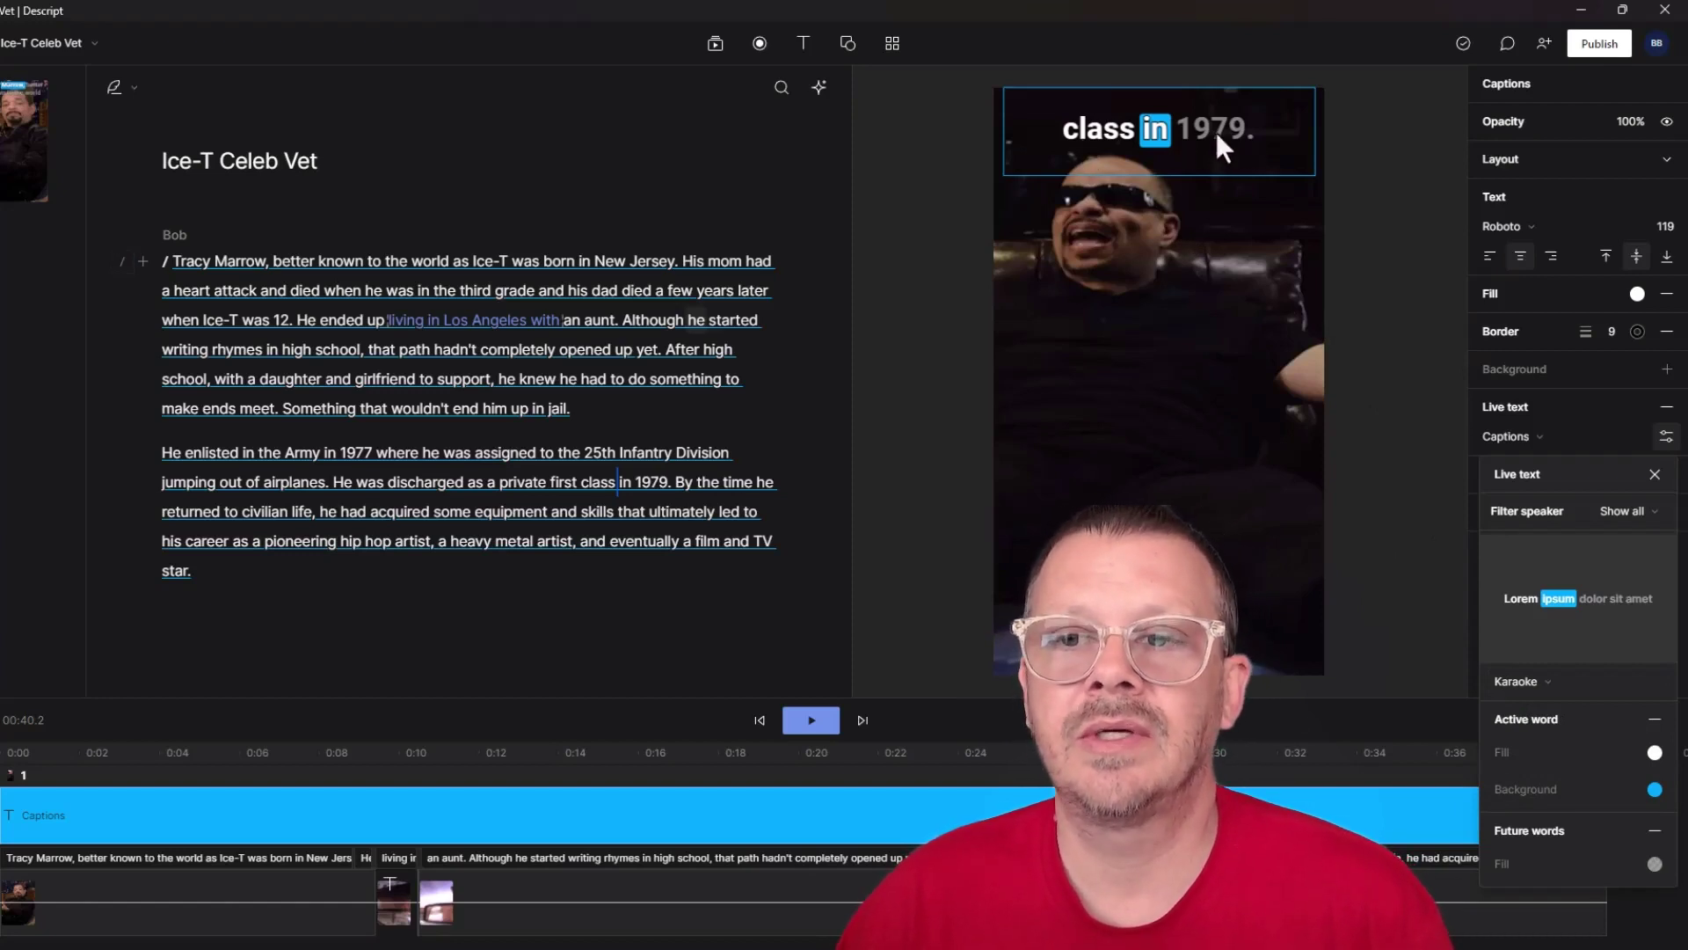
{"action": "left_click", "coordinate": [1655, 789]}
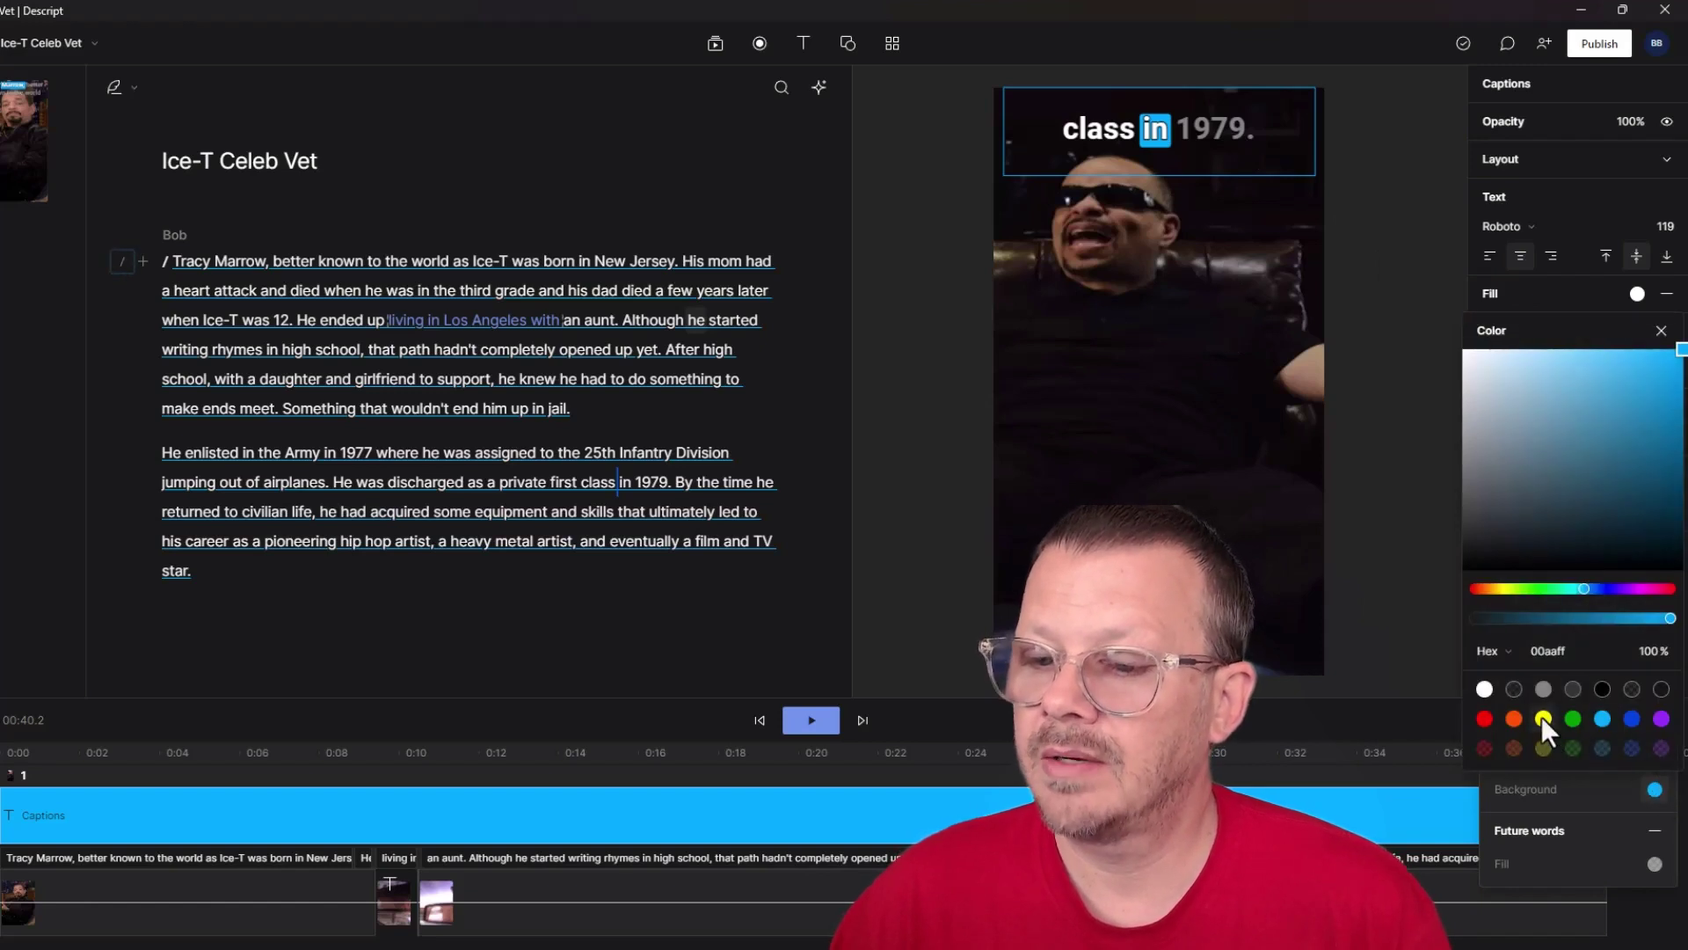
{"action": "left_click", "coordinate": [1543, 718]}
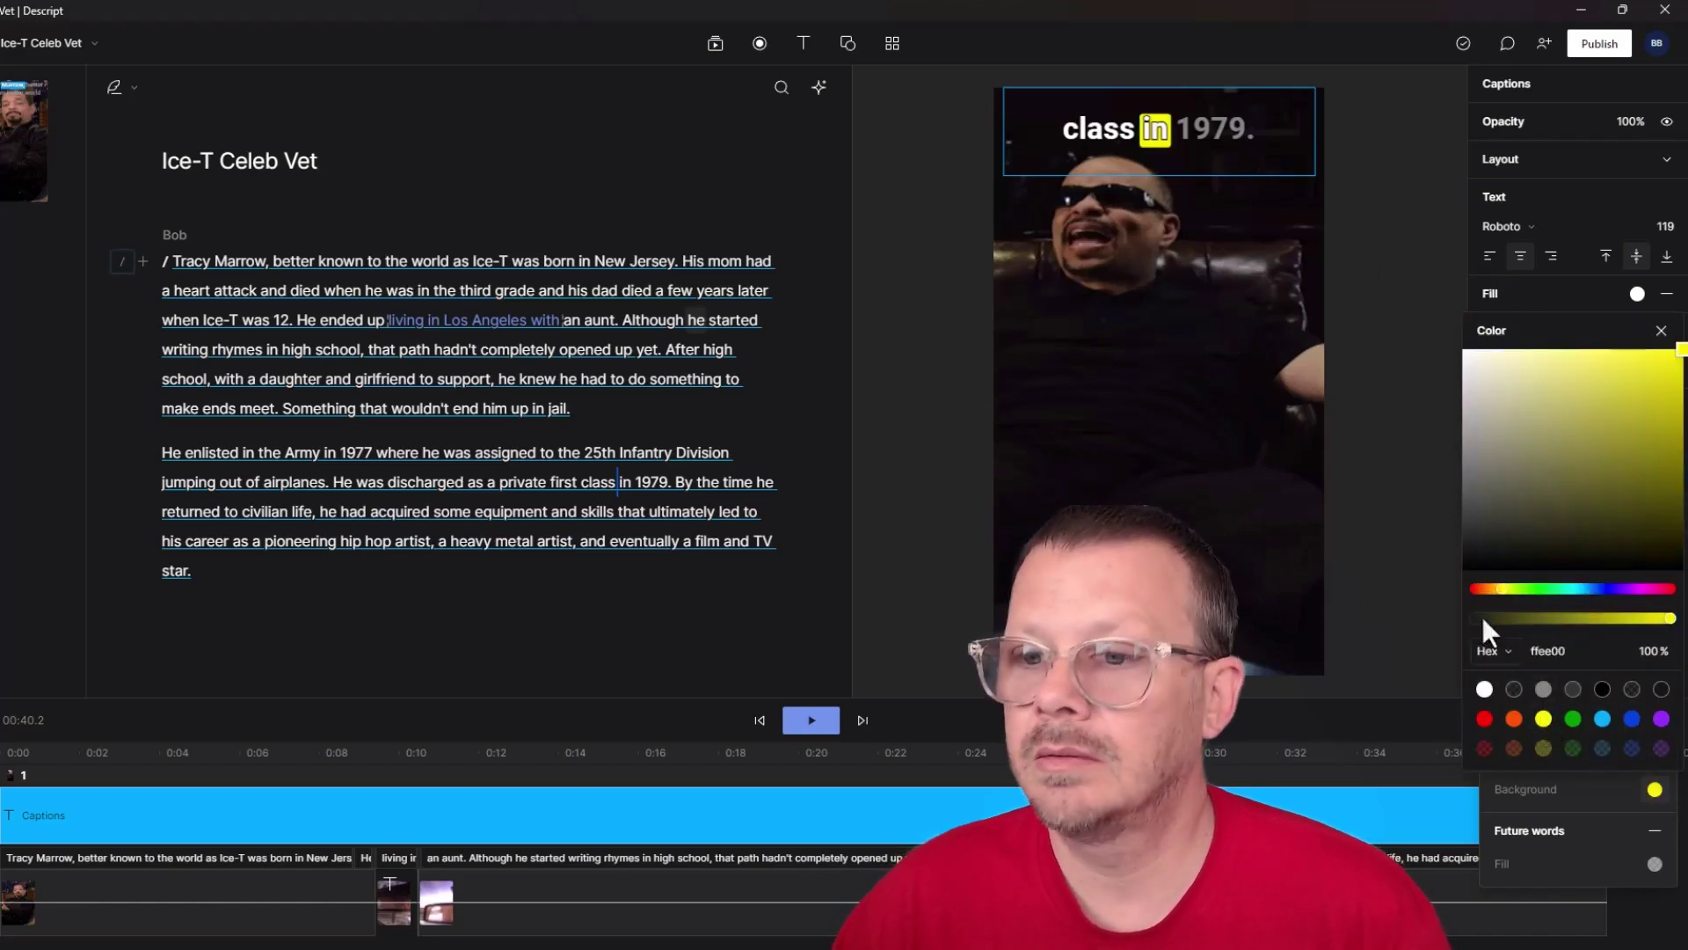
{"action": "left_click", "coordinate": [1412, 509]}
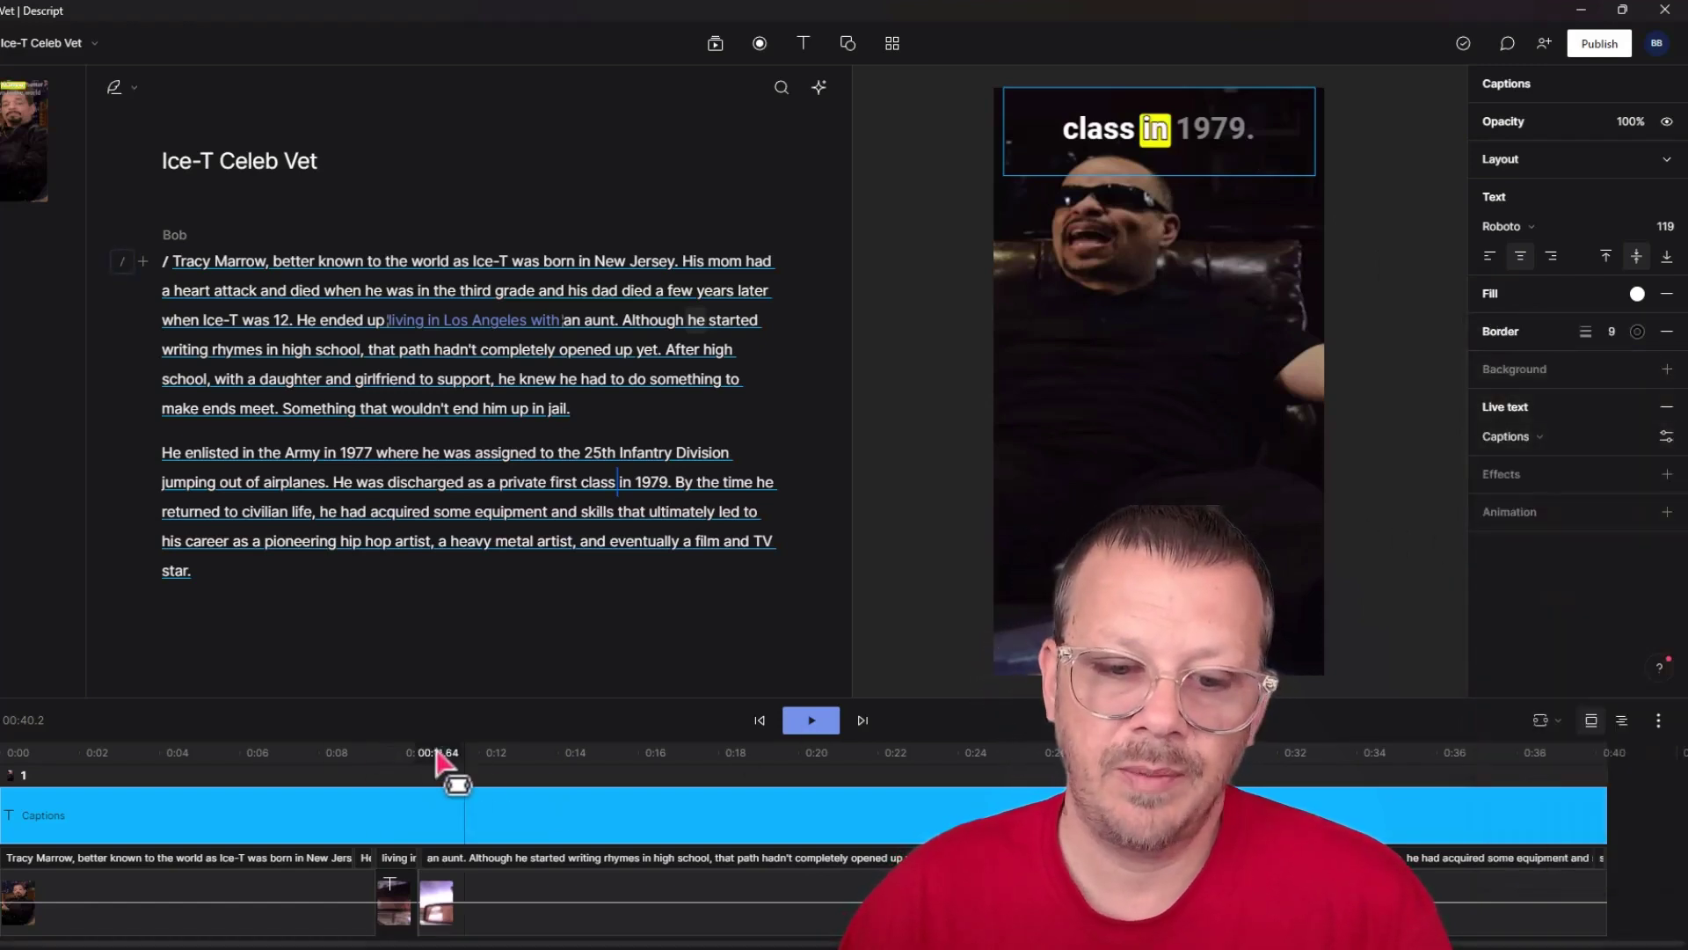
{"action": "left_click", "coordinate": [321, 756]}
{"action": "left_click", "coordinate": [809, 721]}
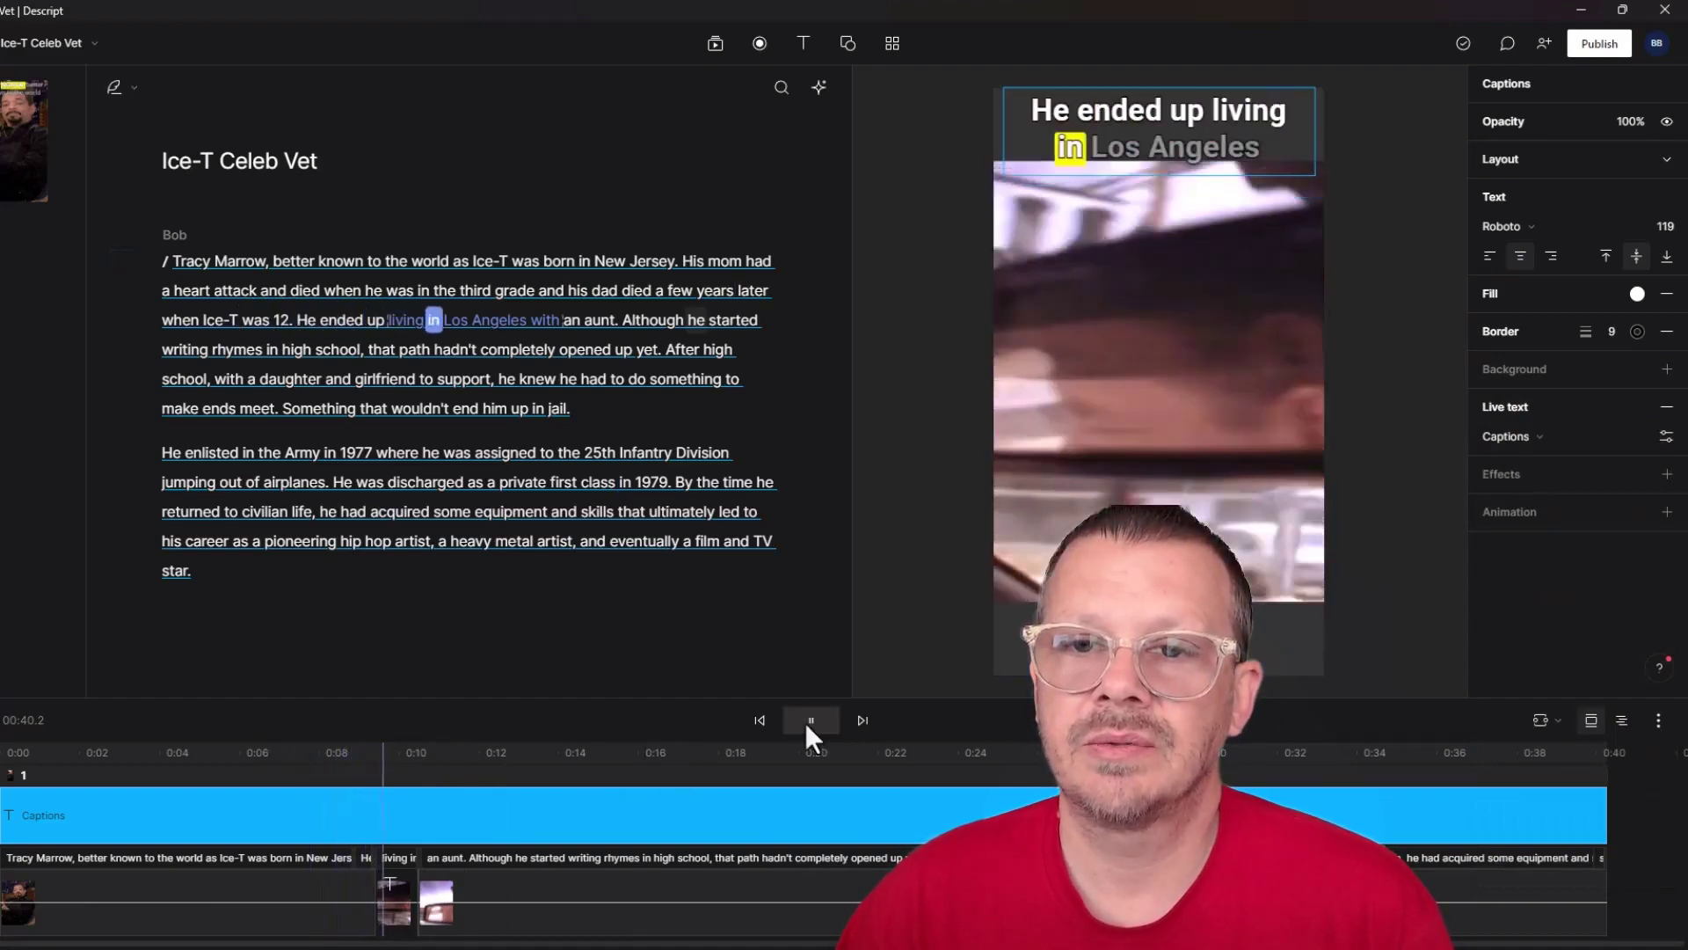
Step: Select the second scene, the 0:19.0 Ice-T clip, and bring up the text layer choices
{"action": "left_click", "coordinate": [805, 722]}
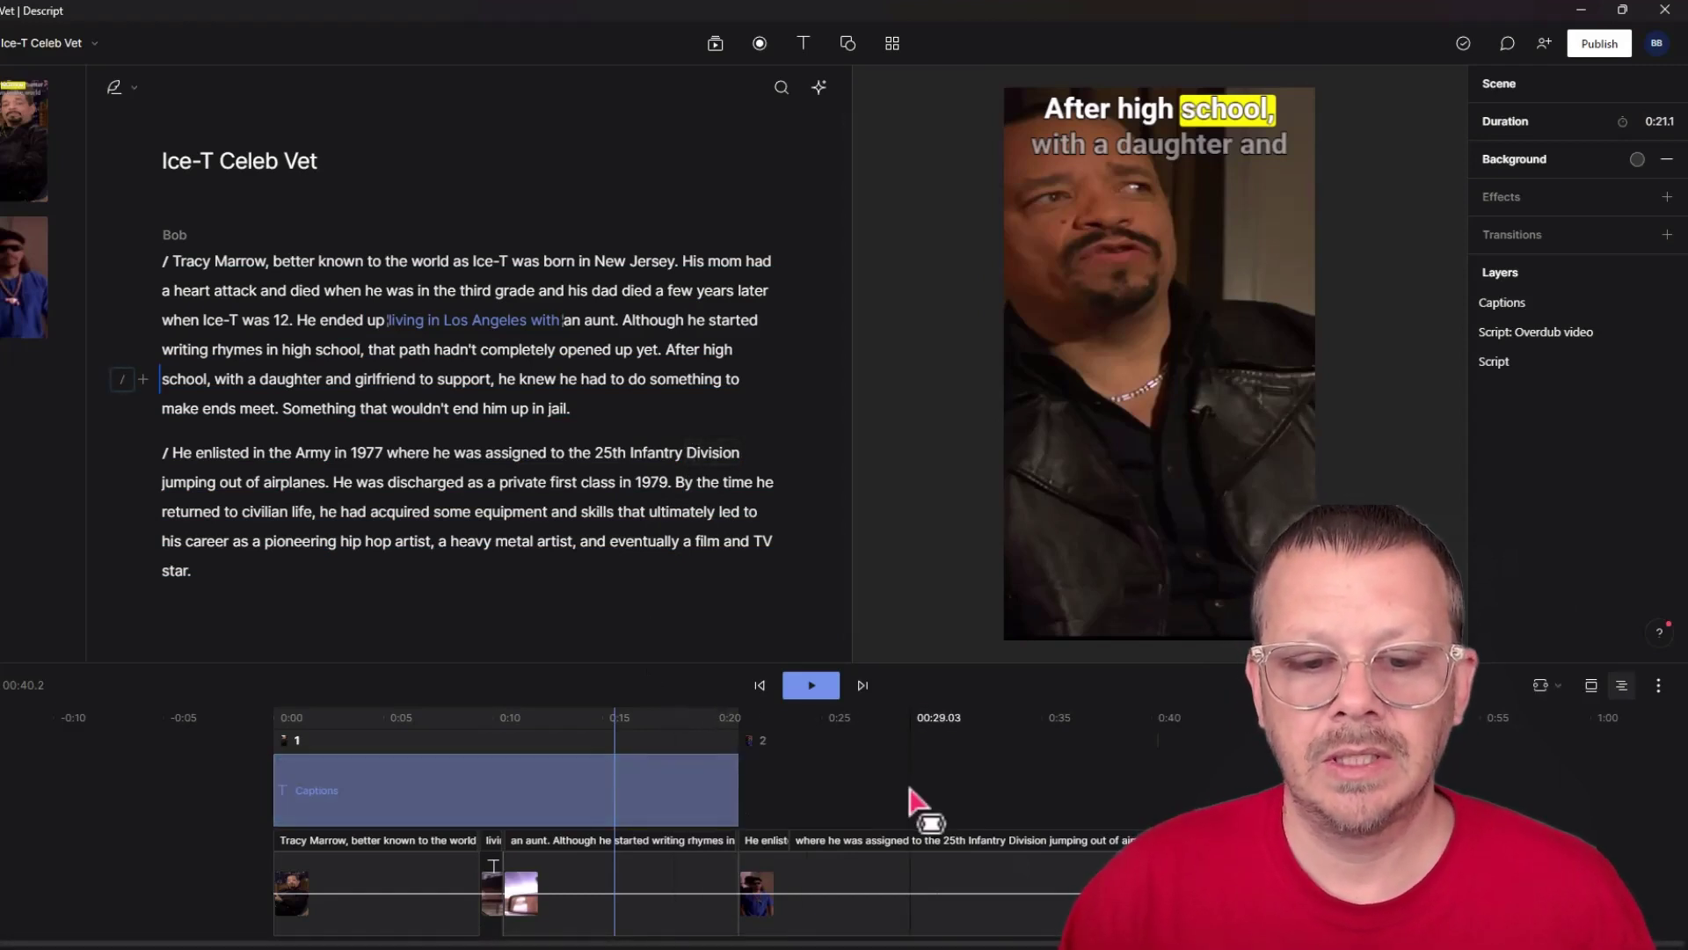
{"action": "left_click_drag", "start_coordinate": [866, 747], "coordinate": [991, 756]}
{"action": "left_click", "coordinate": [22, 151]}
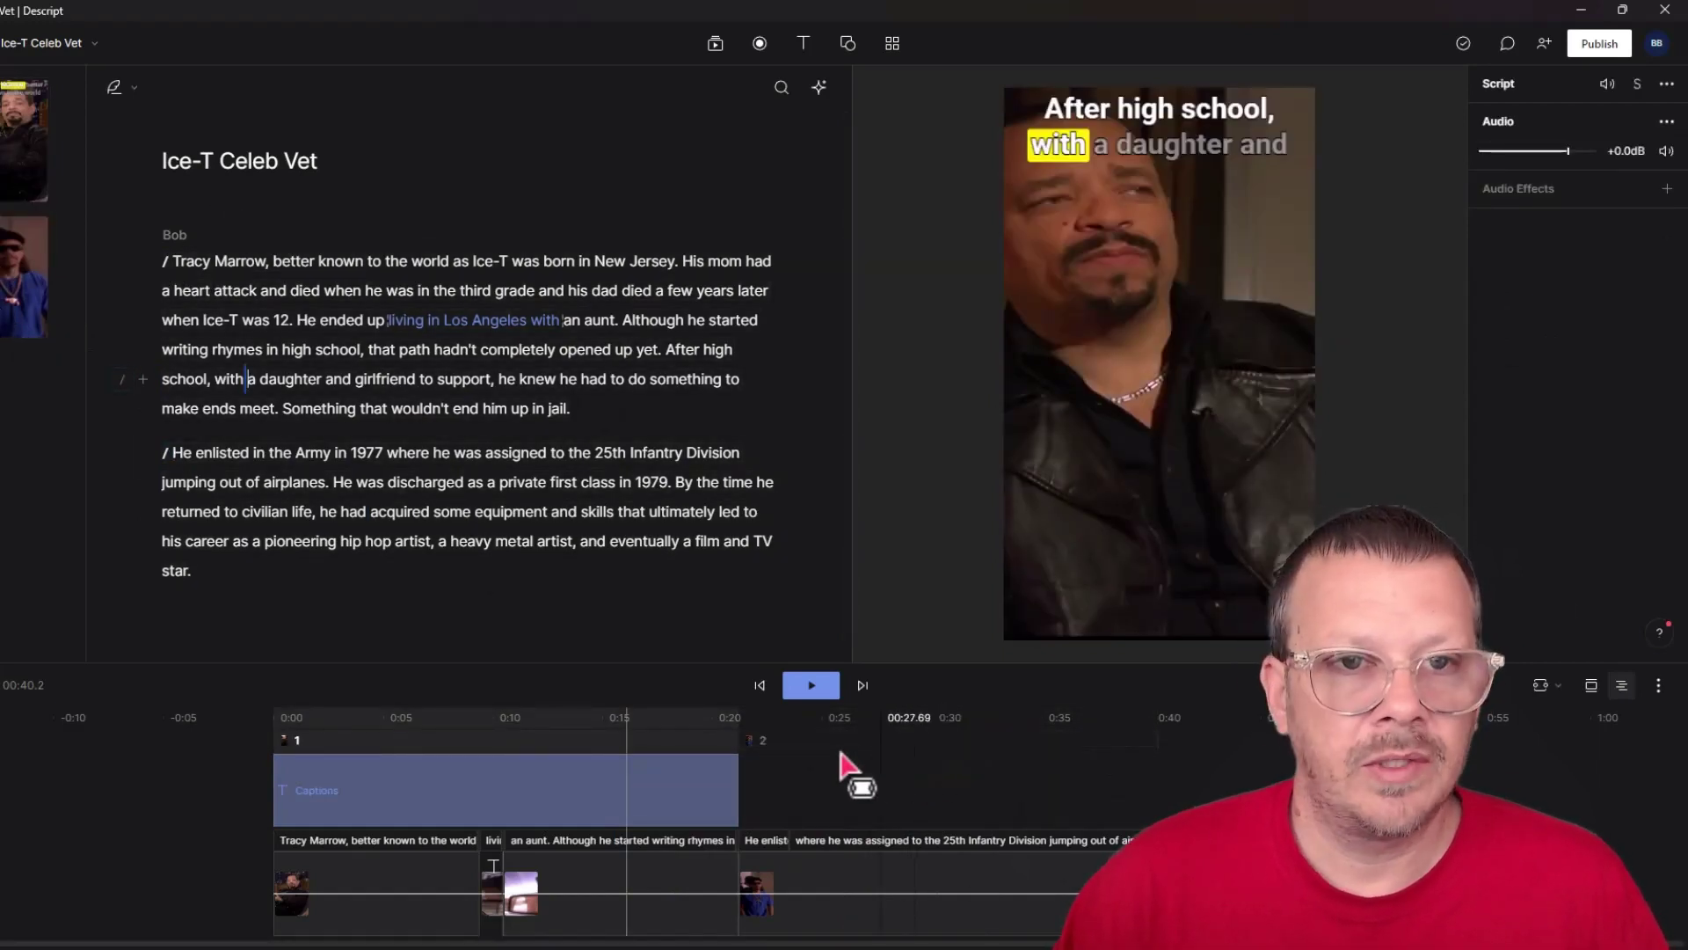
{"action": "left_click", "coordinate": [918, 801]}
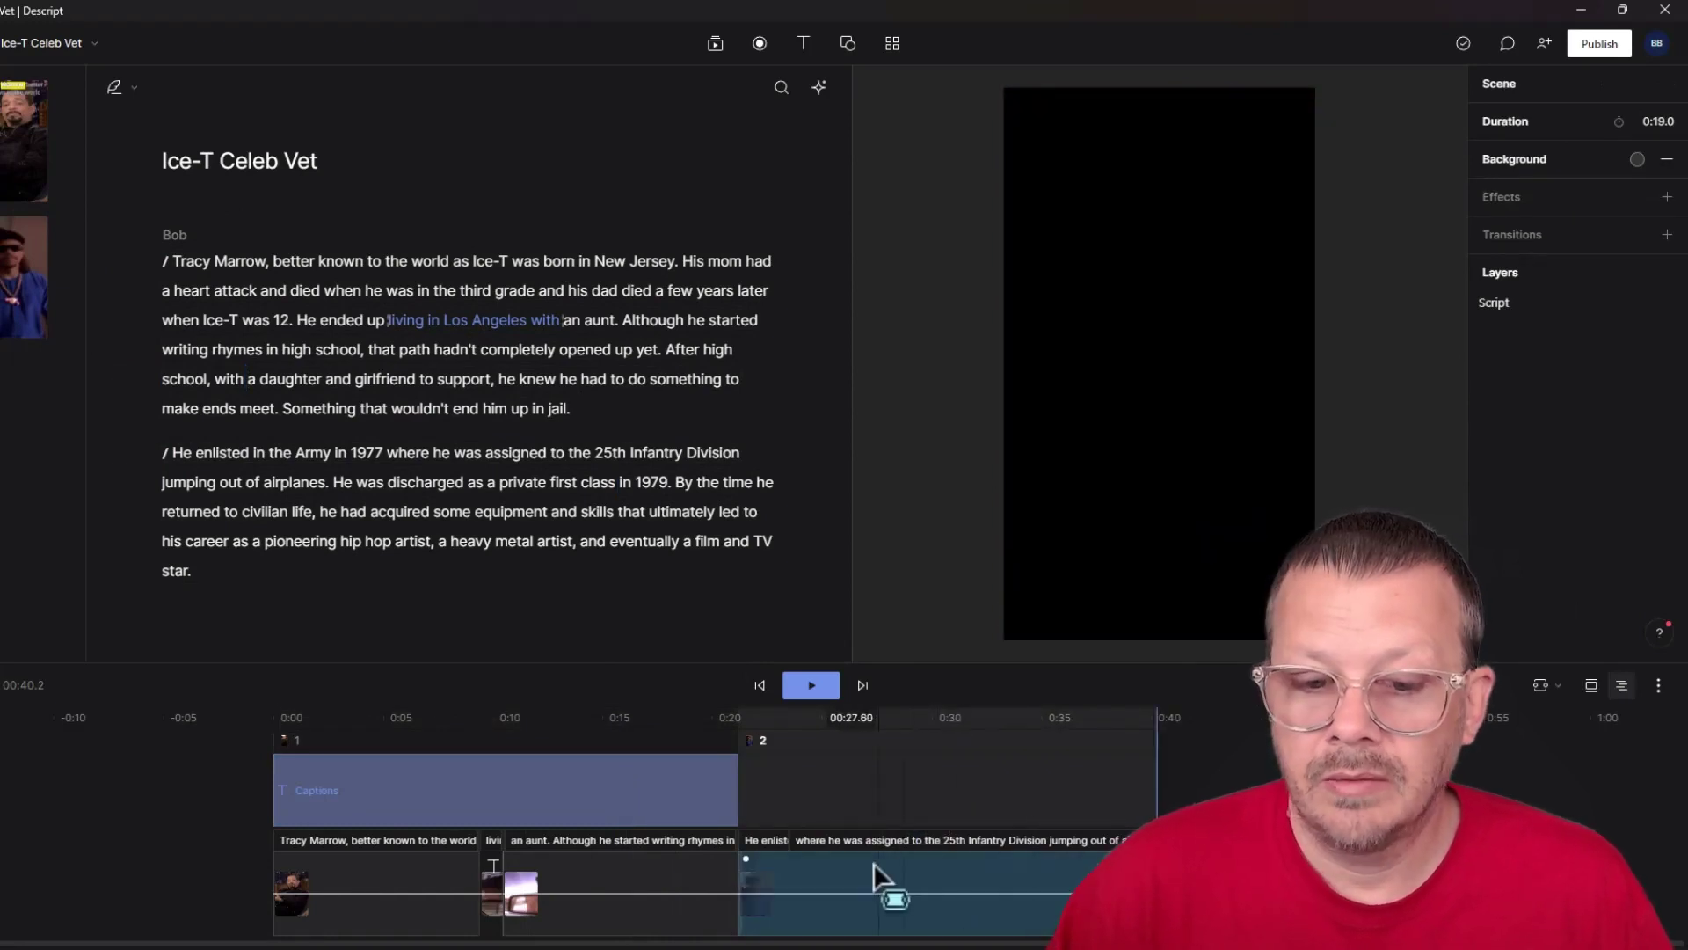
{"action": "left_click", "coordinate": [898, 866]}
{"action": "left_click", "coordinate": [899, 864]}
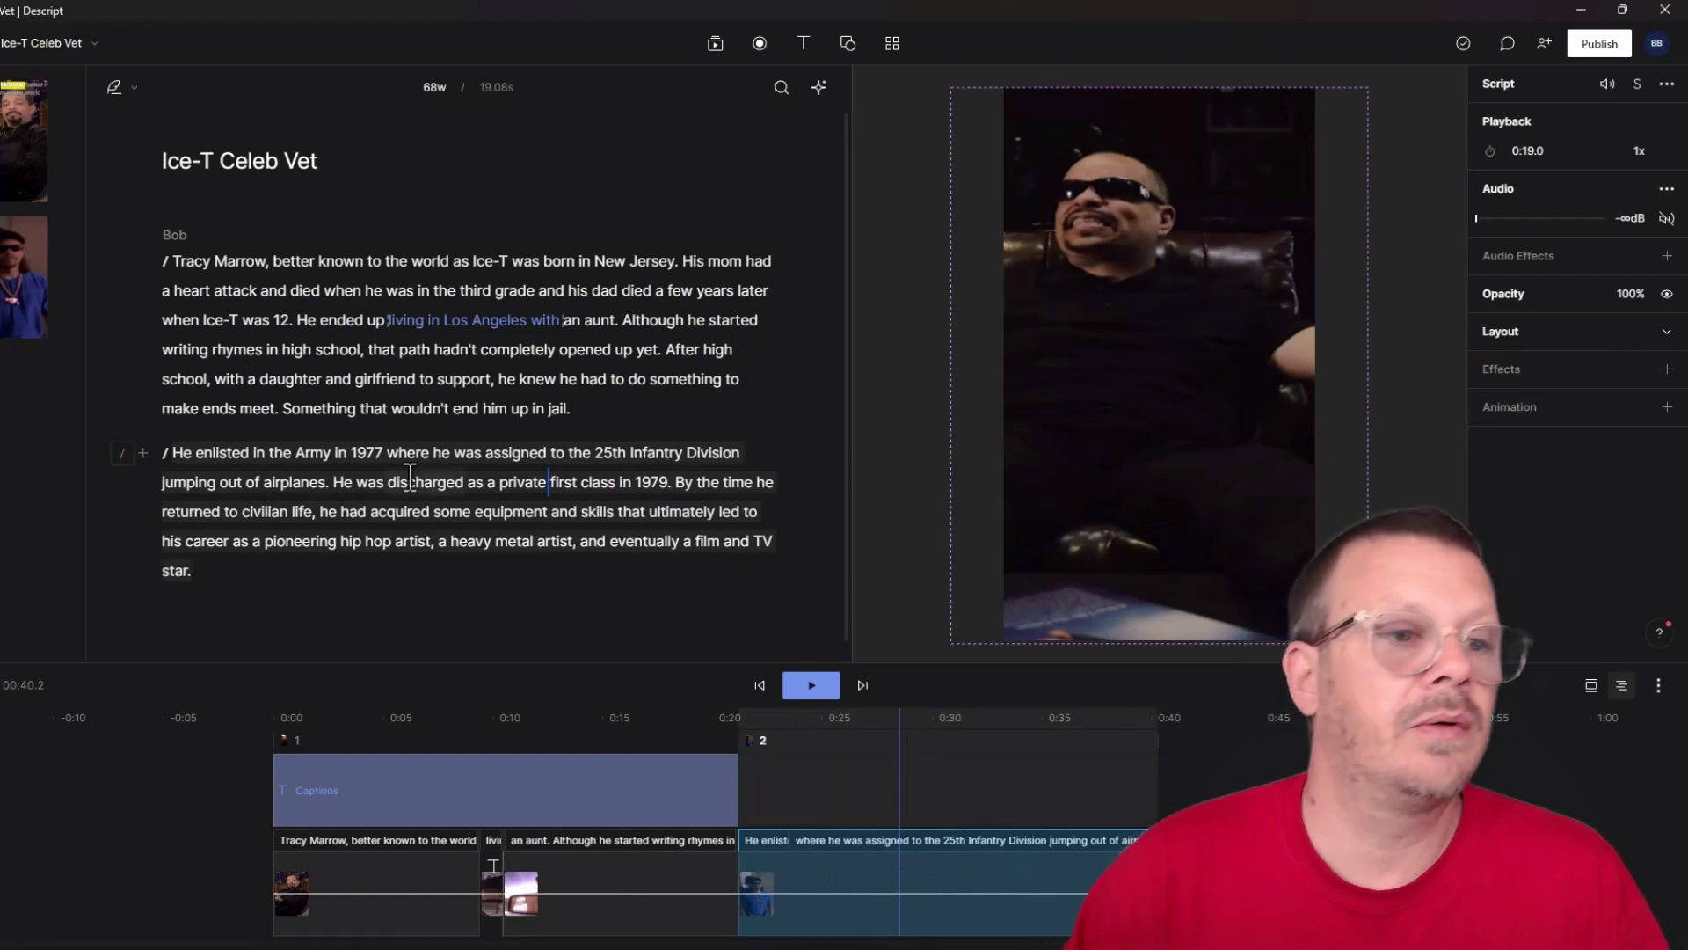
{"action": "left_click", "coordinate": [7, 123]}
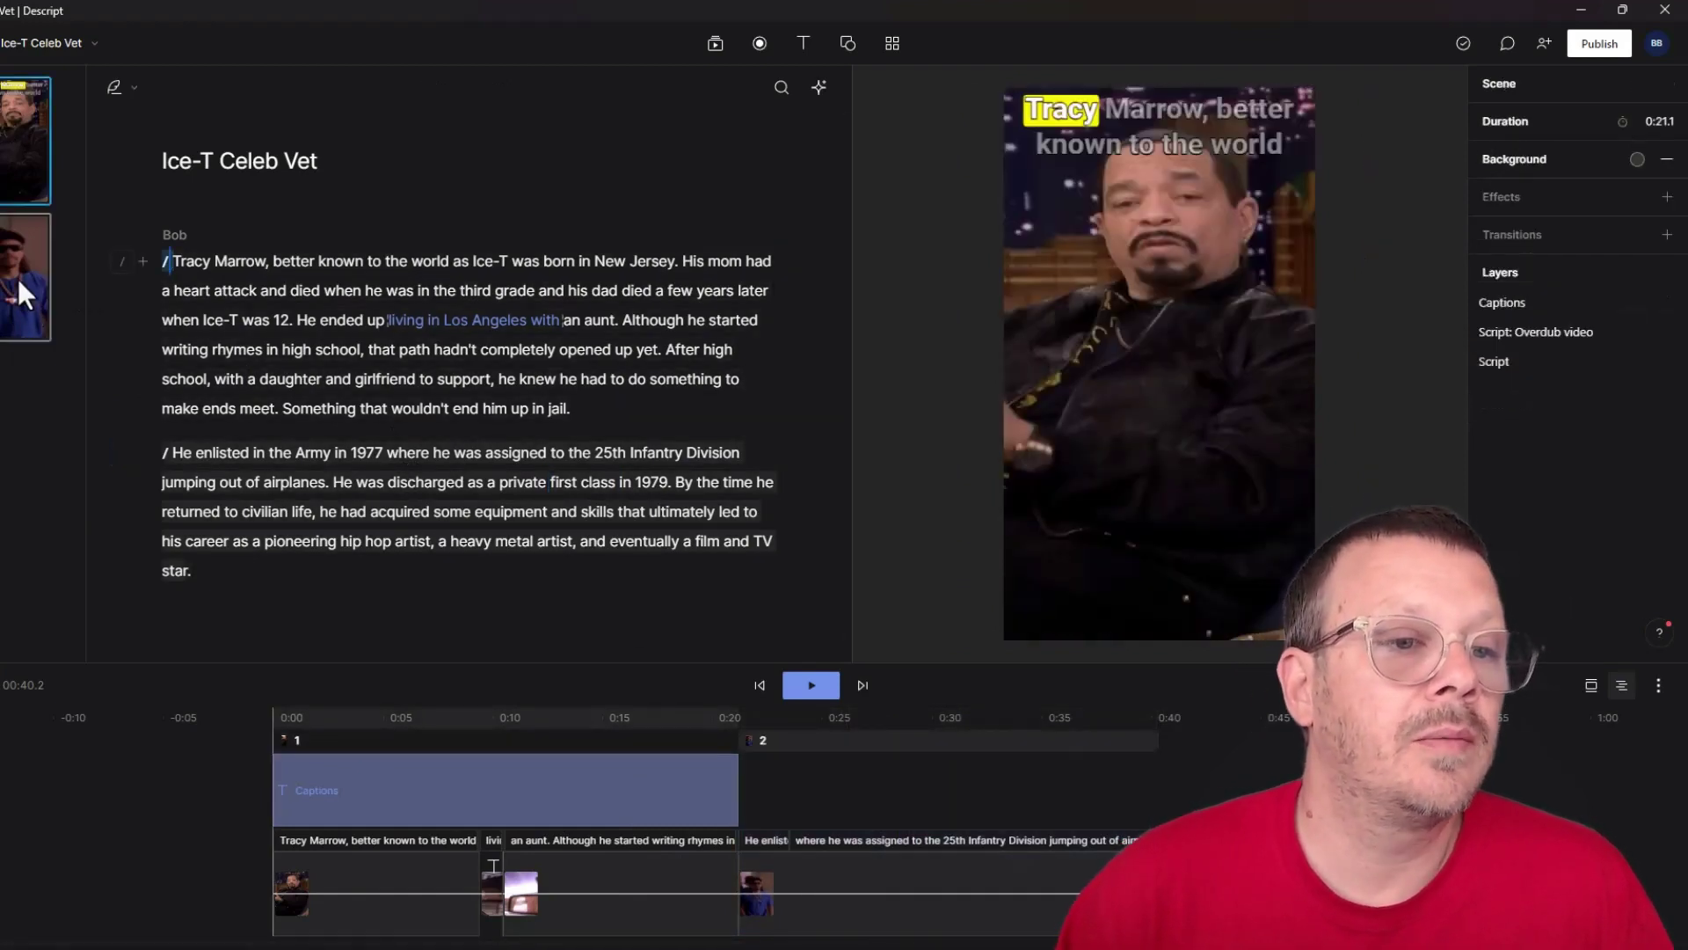
{"action": "left_click", "coordinate": [18, 278]}
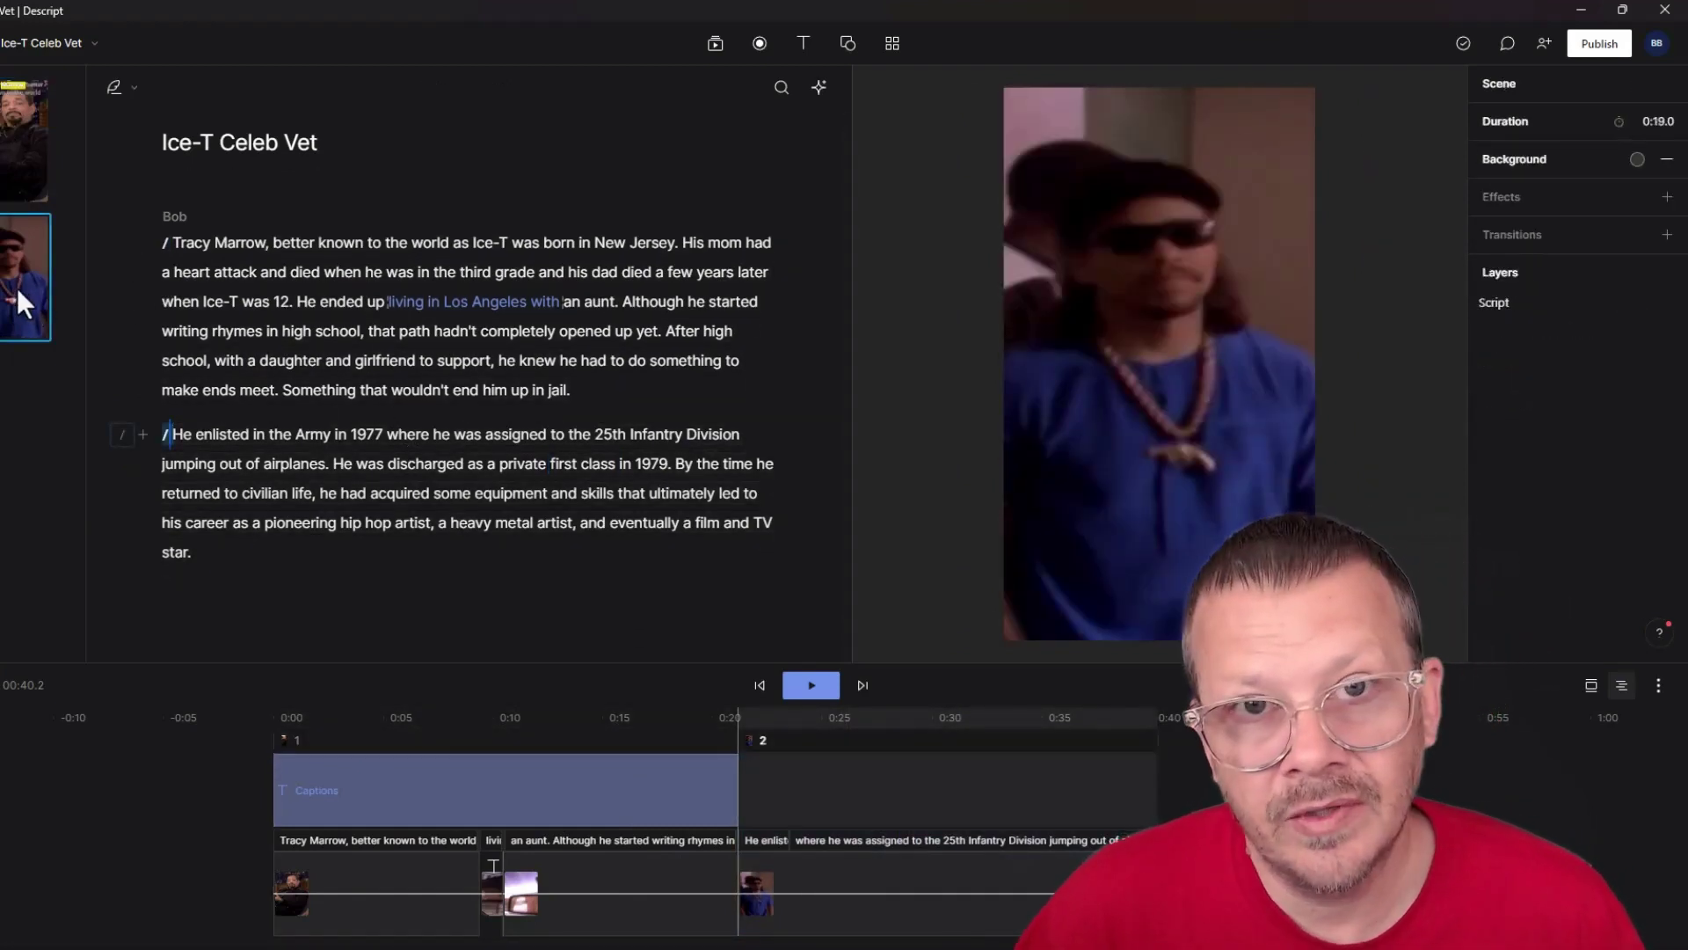
{"action": "left_click", "coordinate": [804, 44]}
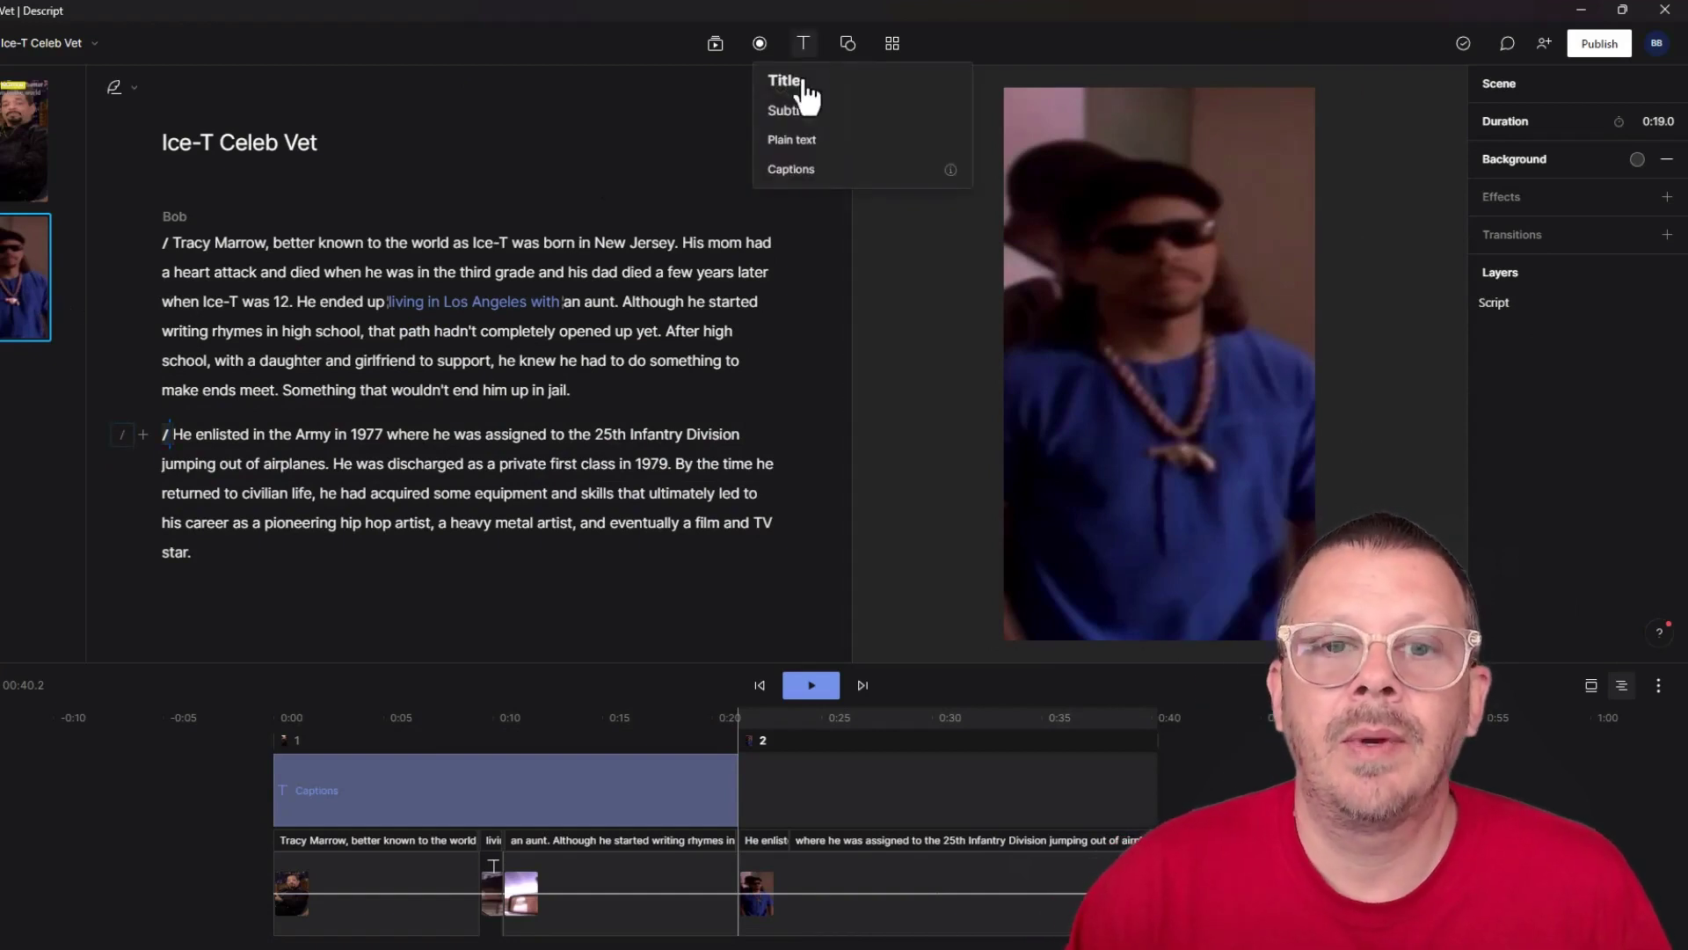
{"action": "left_click", "coordinate": [791, 171]}
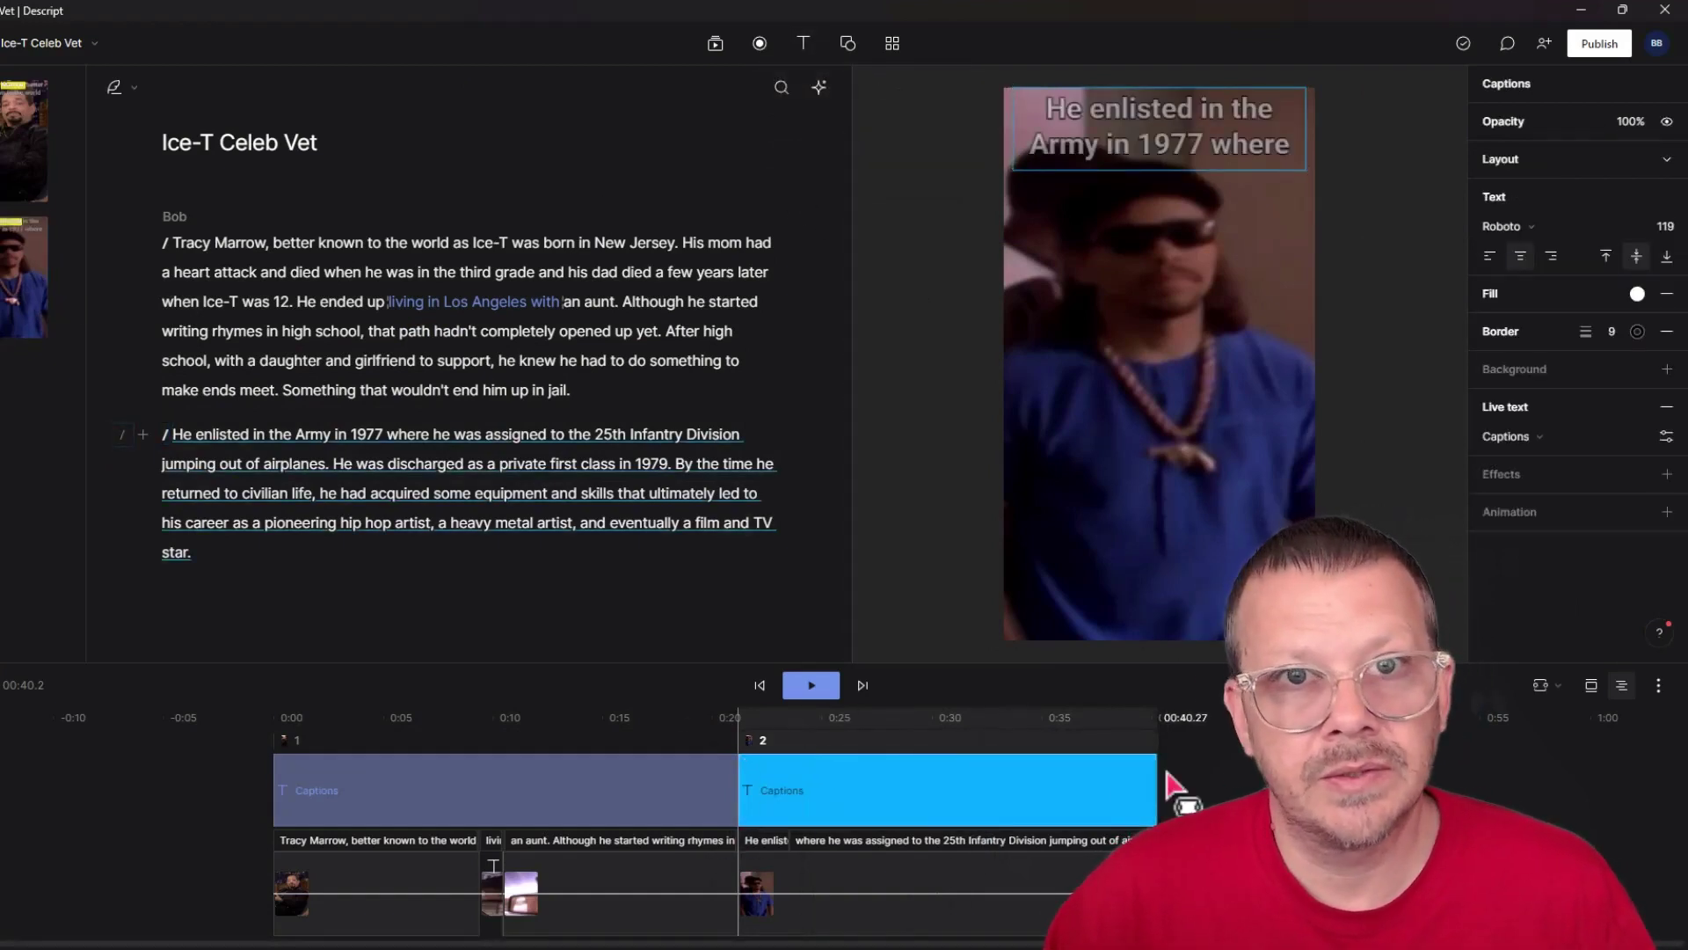
{"action": "left_click", "coordinate": [968, 792]}
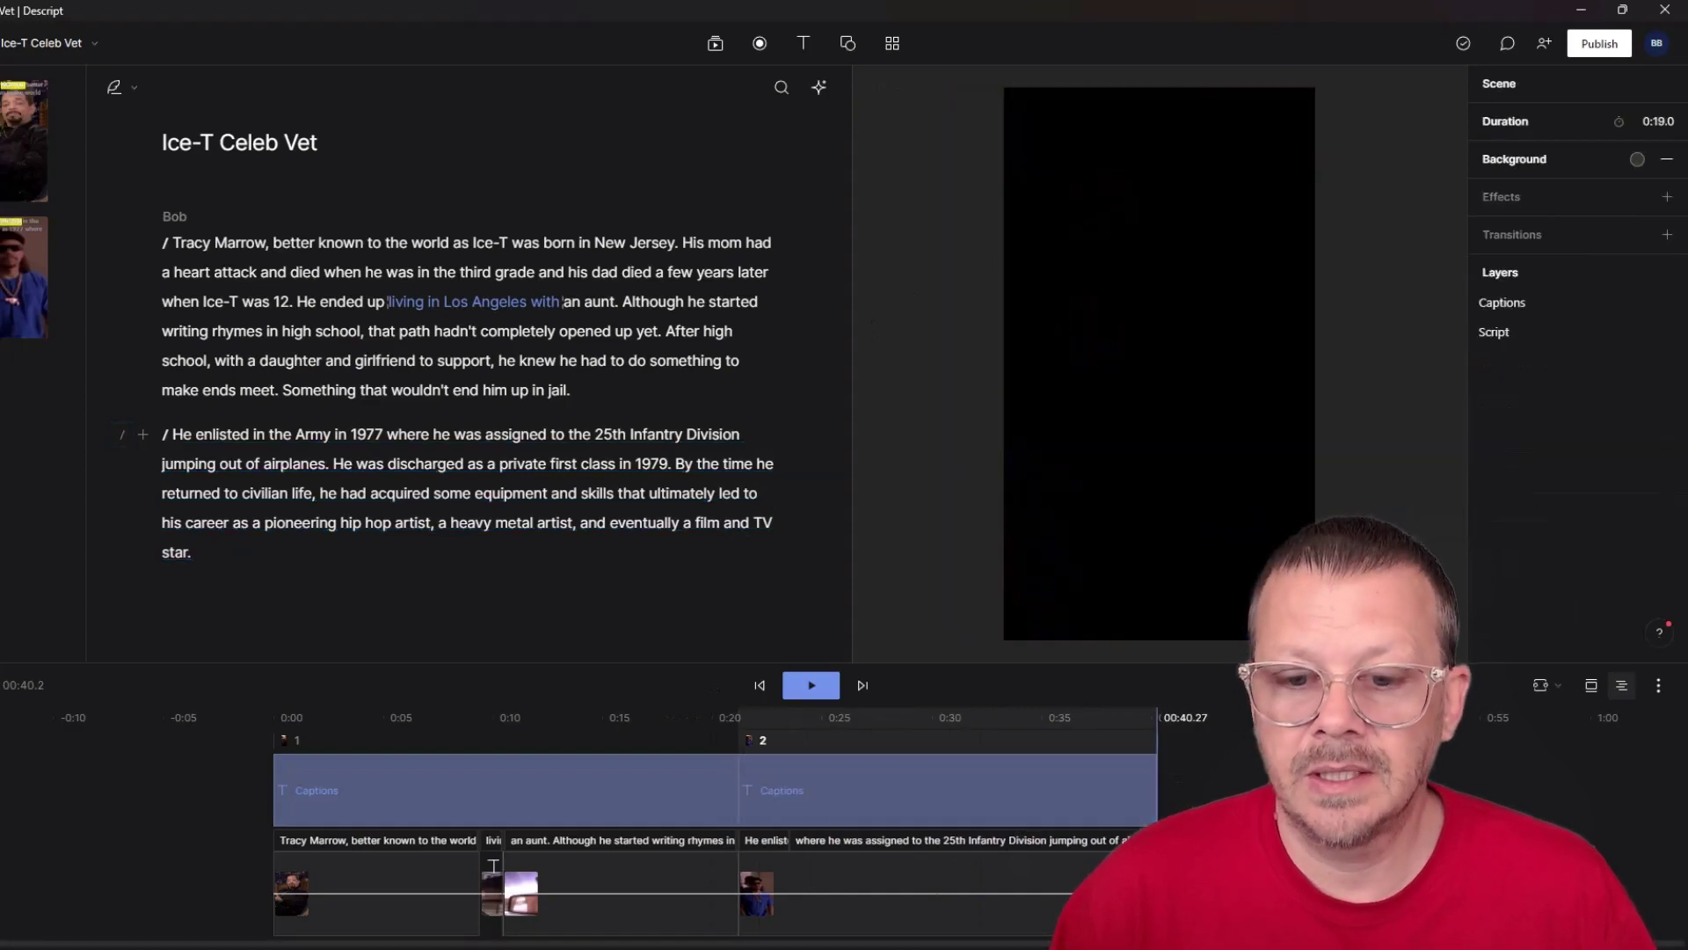
{"action": "left_click", "coordinate": [965, 789]}
{"action": "key", "text": "Delete"}
{"action": "left_click", "coordinate": [686, 777]}
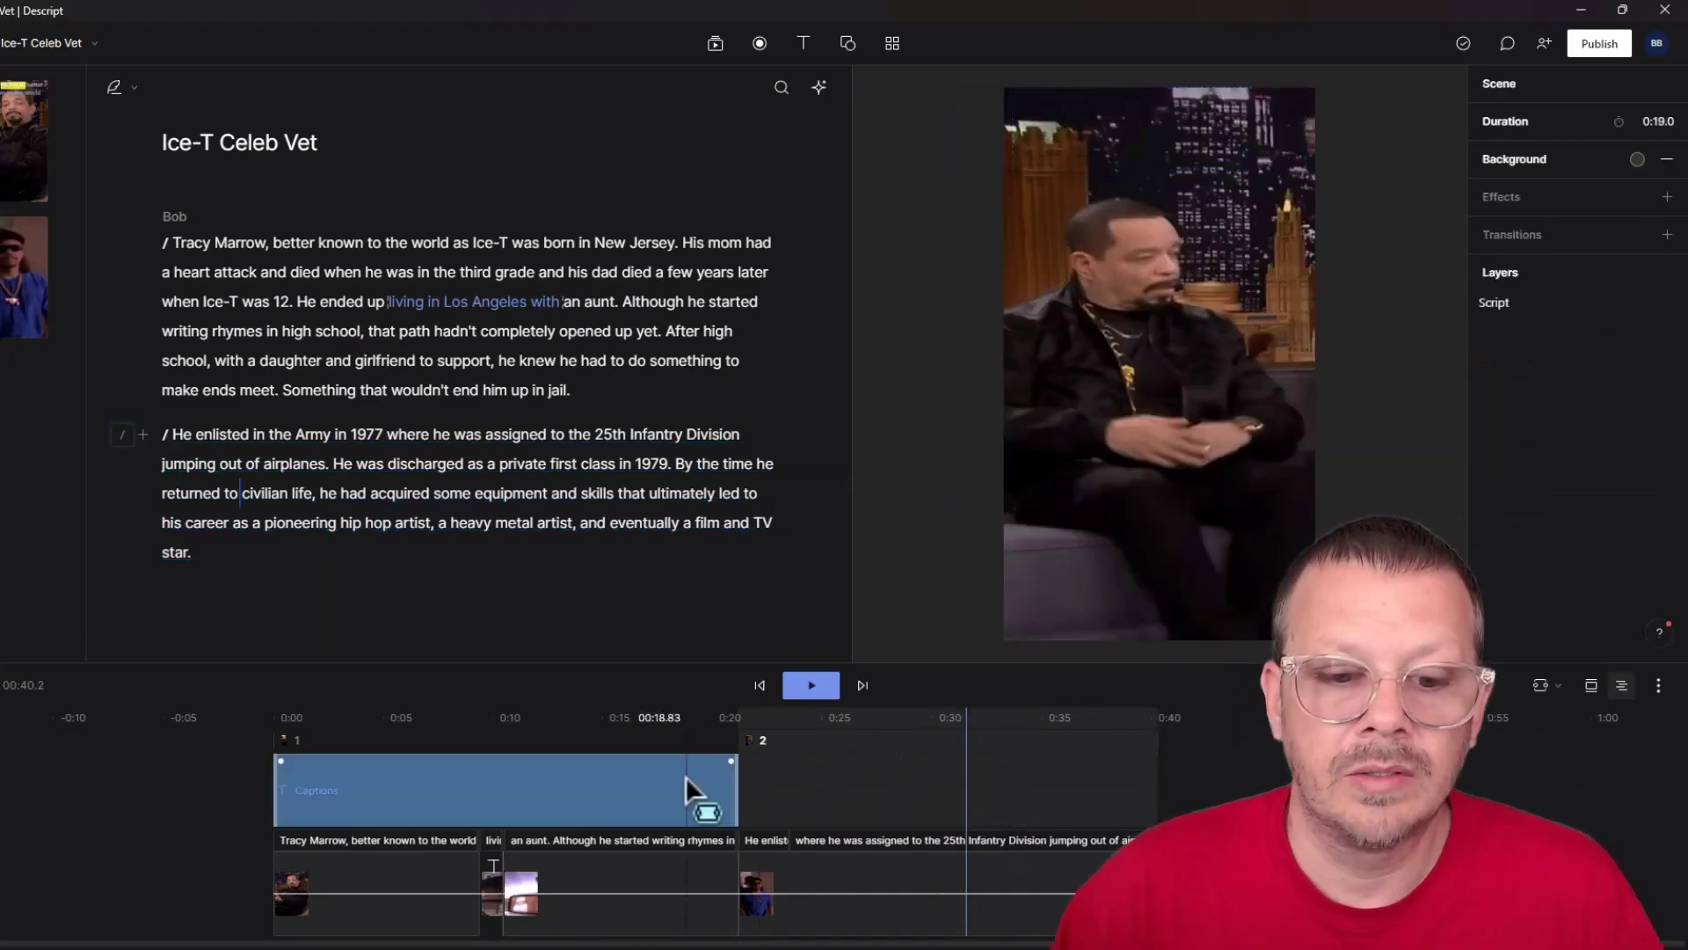
{"action": "left_click", "coordinate": [669, 778]}
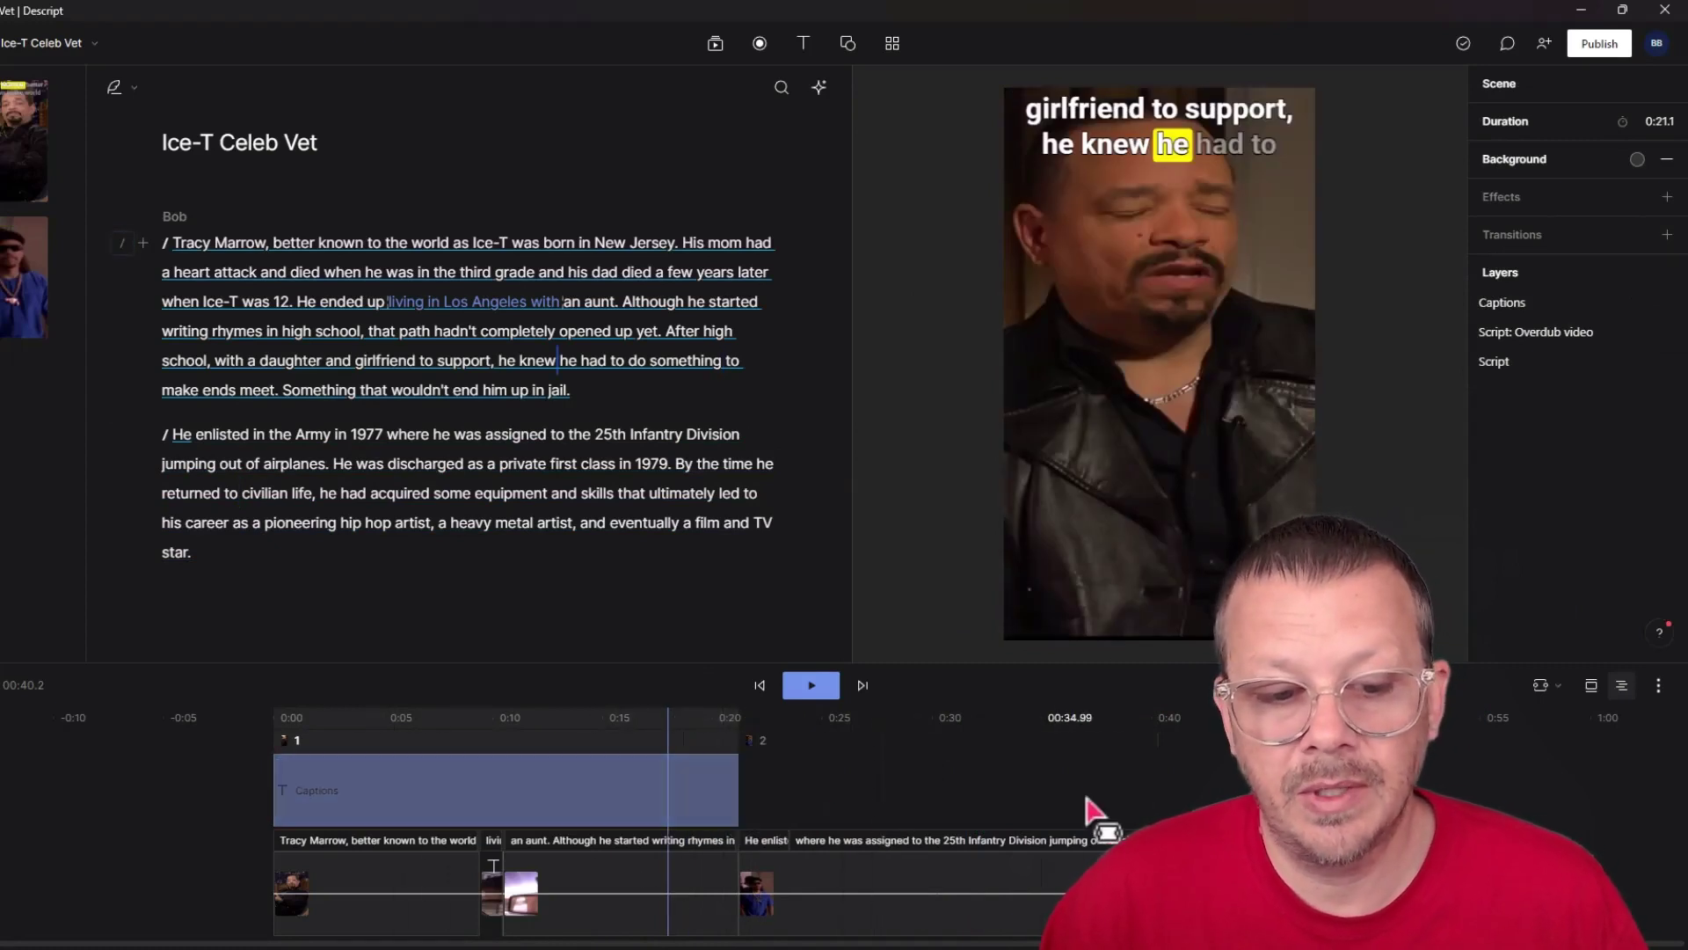
{"action": "left_click_drag", "start_coordinate": [735, 800], "coordinate": [1157, 807]}
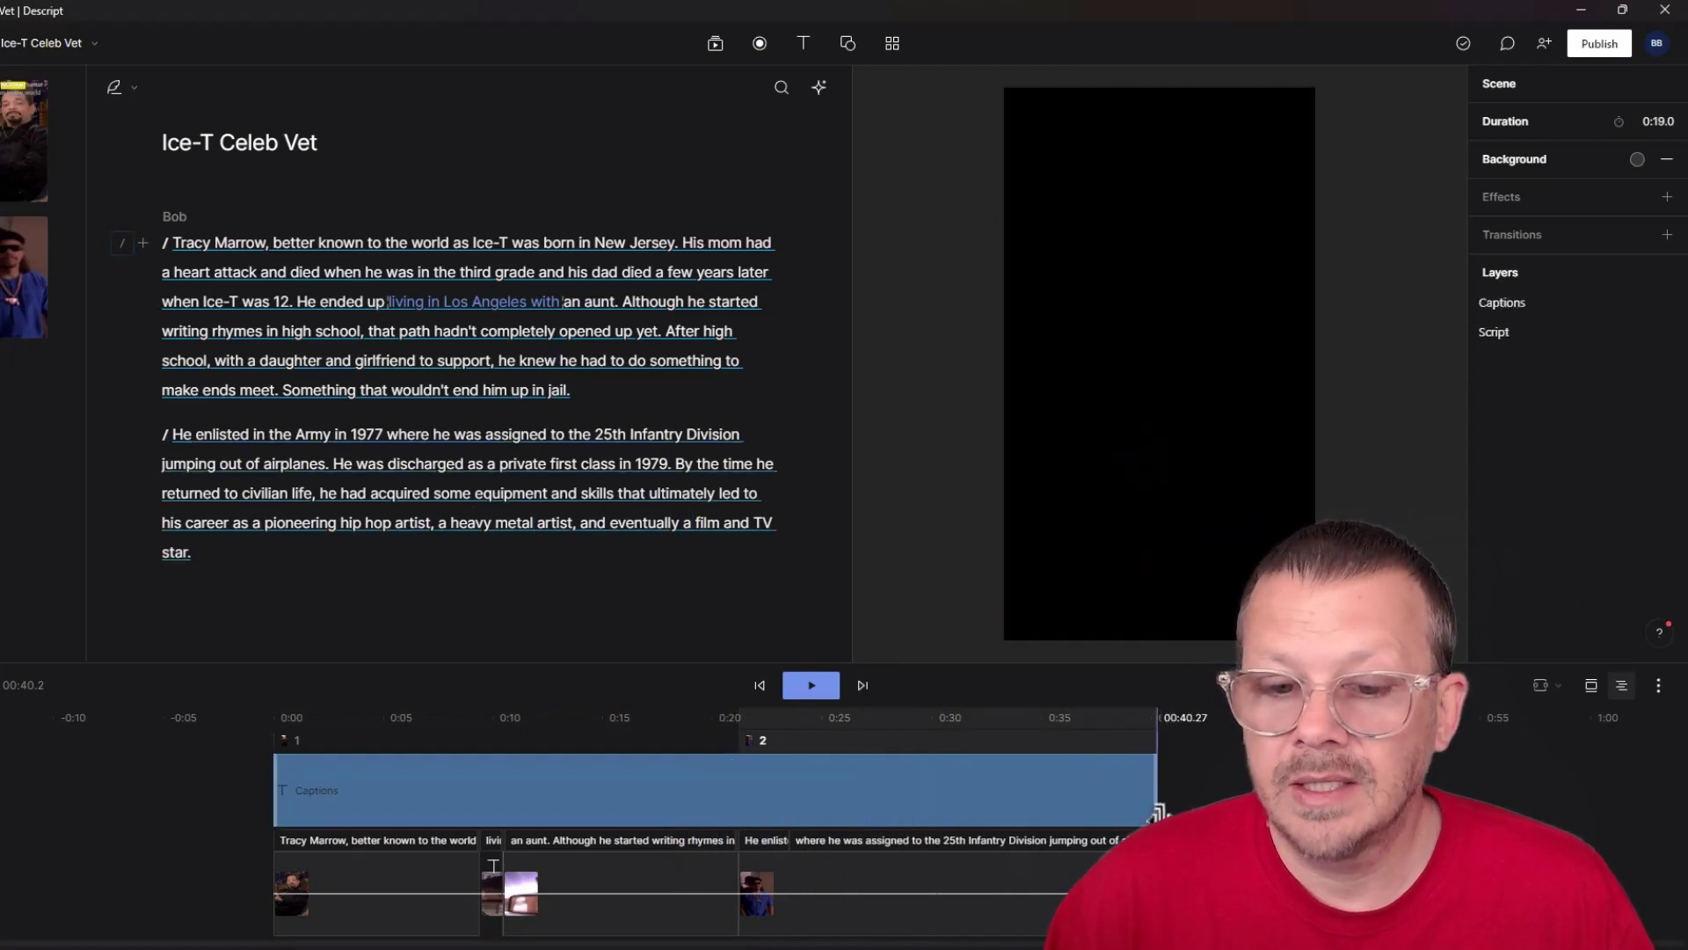
{"action": "left_click", "coordinate": [646, 716]}
{"action": "left_click", "coordinate": [930, 744]}
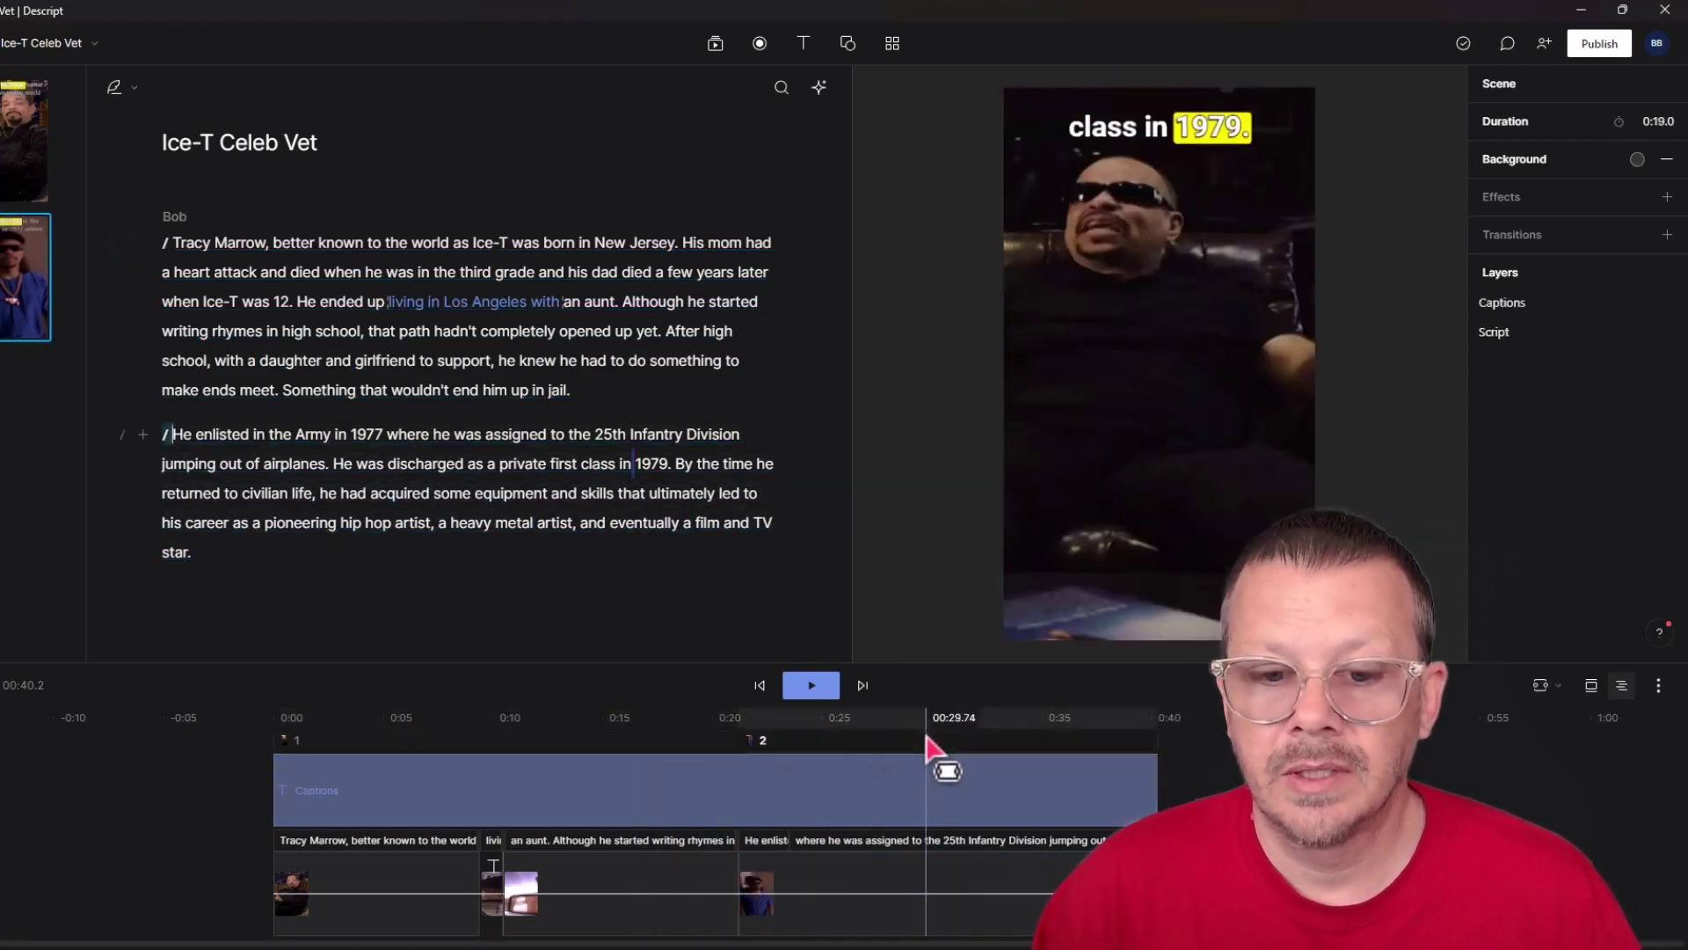
{"action": "left_click", "coordinate": [1016, 743]}
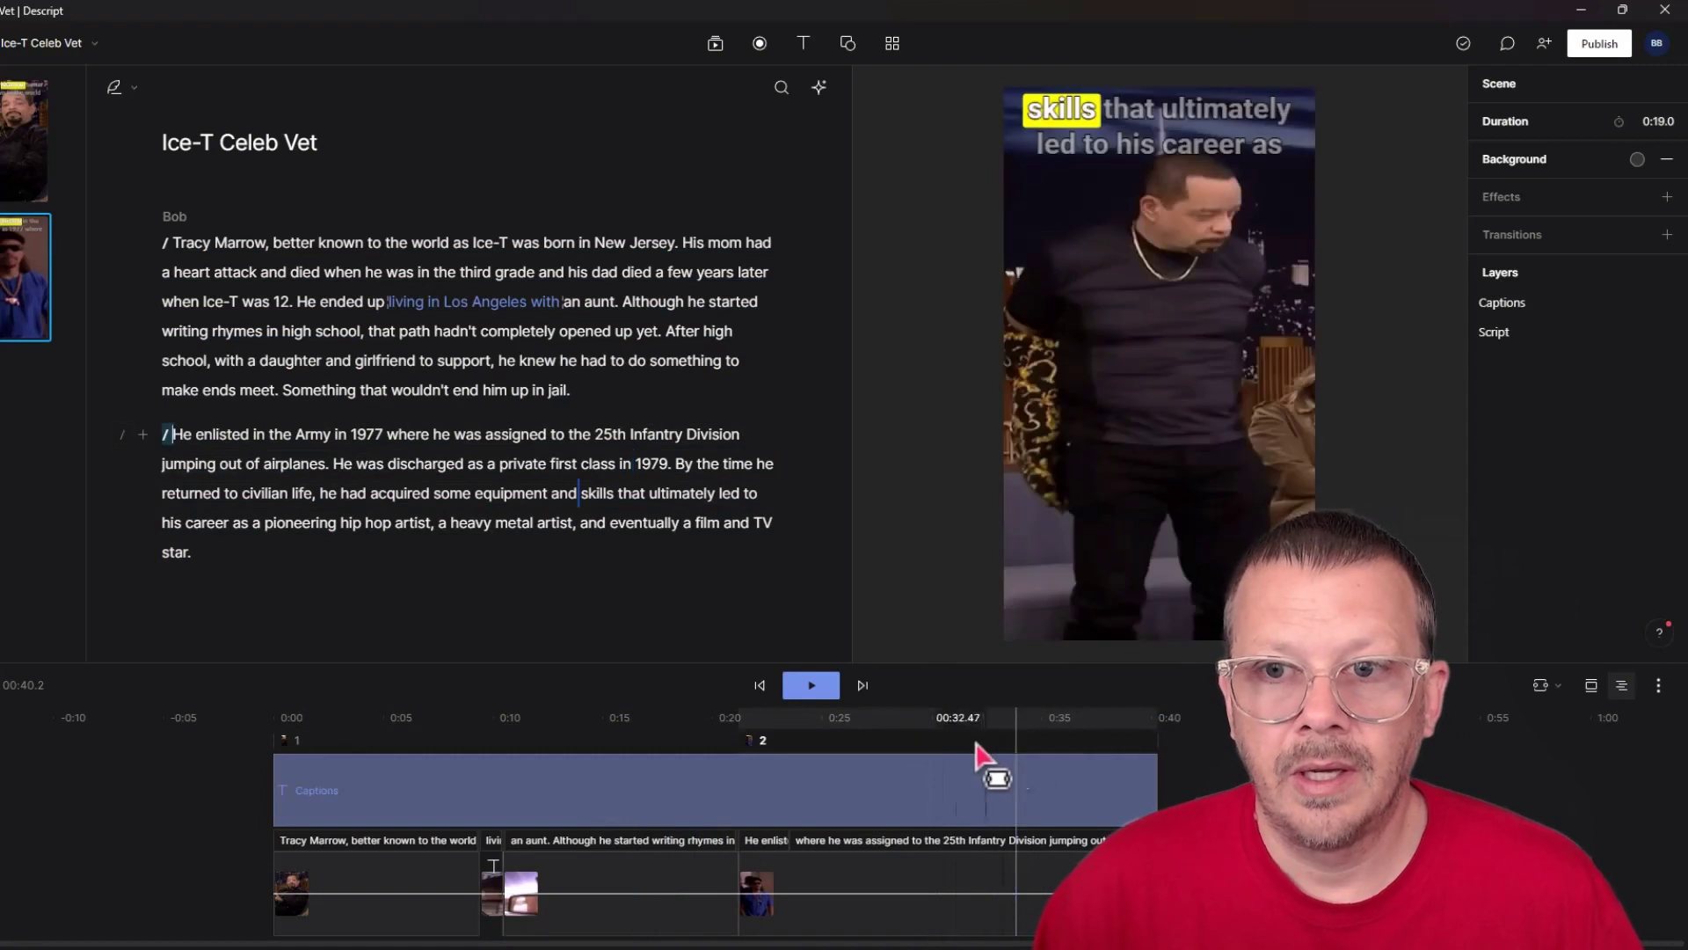
{"action": "left_click", "coordinate": [594, 799]}
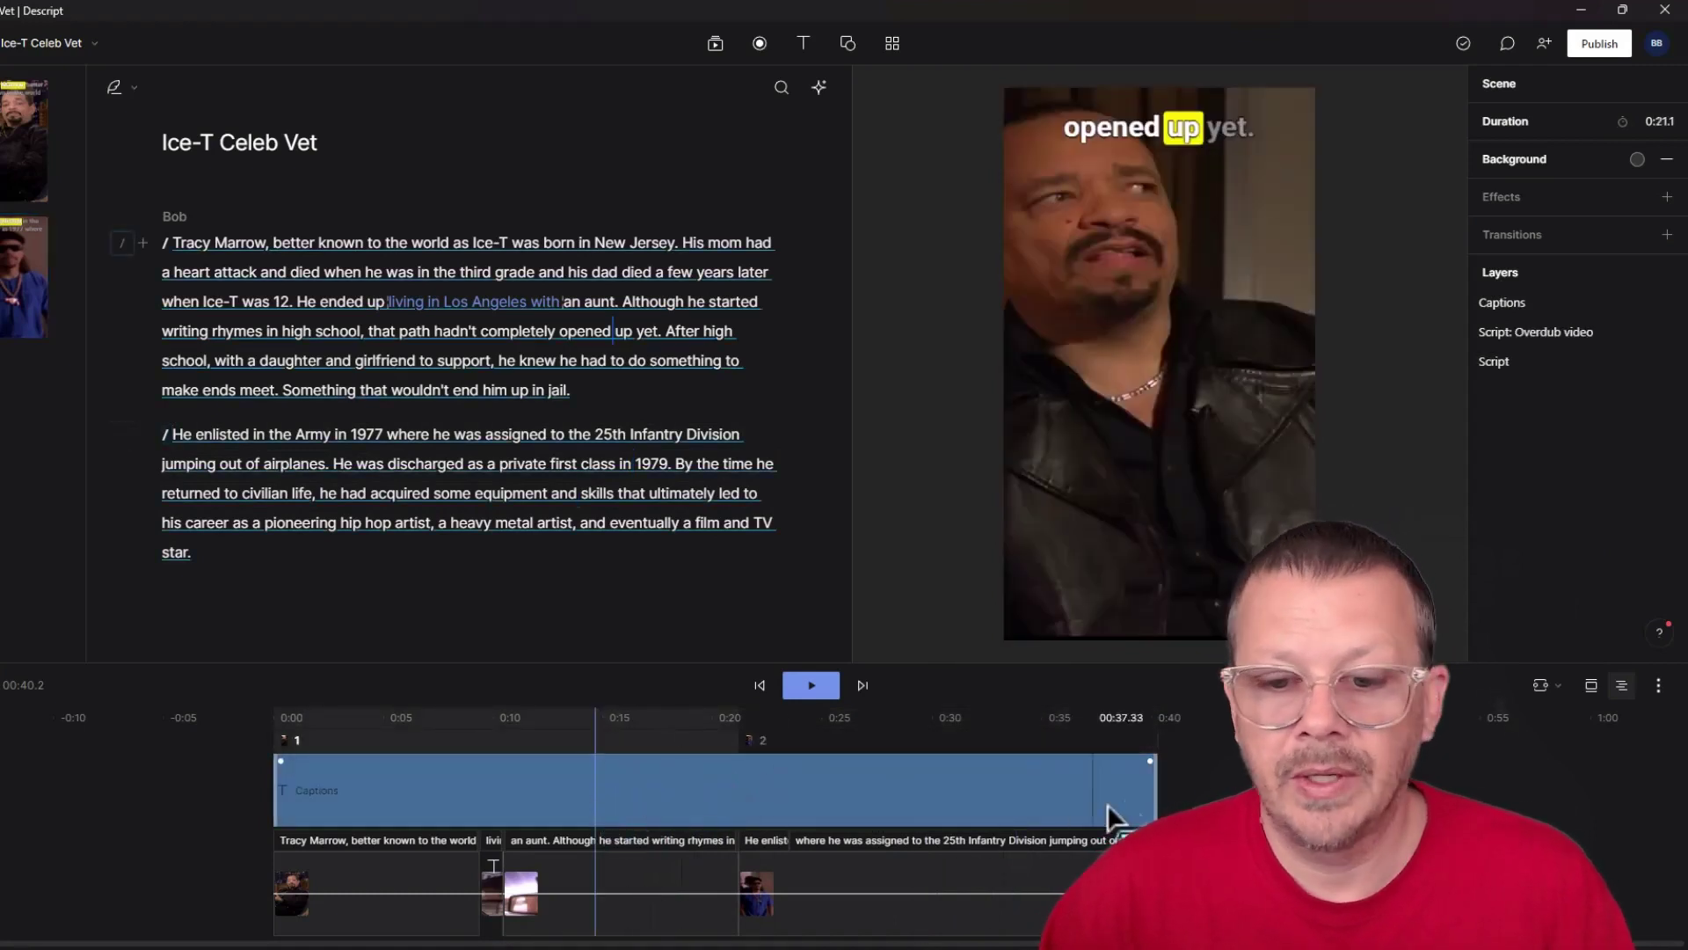
{"action": "mouse_move", "coordinate": [1154, 796]}
{"action": "left_mouse_down"}
{"action": "mouse_move", "coordinate": [721, 797]}
{"action": "mouse_move", "coordinate": [740, 796]}
{"action": "left_mouse_up"}
{"action": "left_click", "coordinate": [880, 870]}
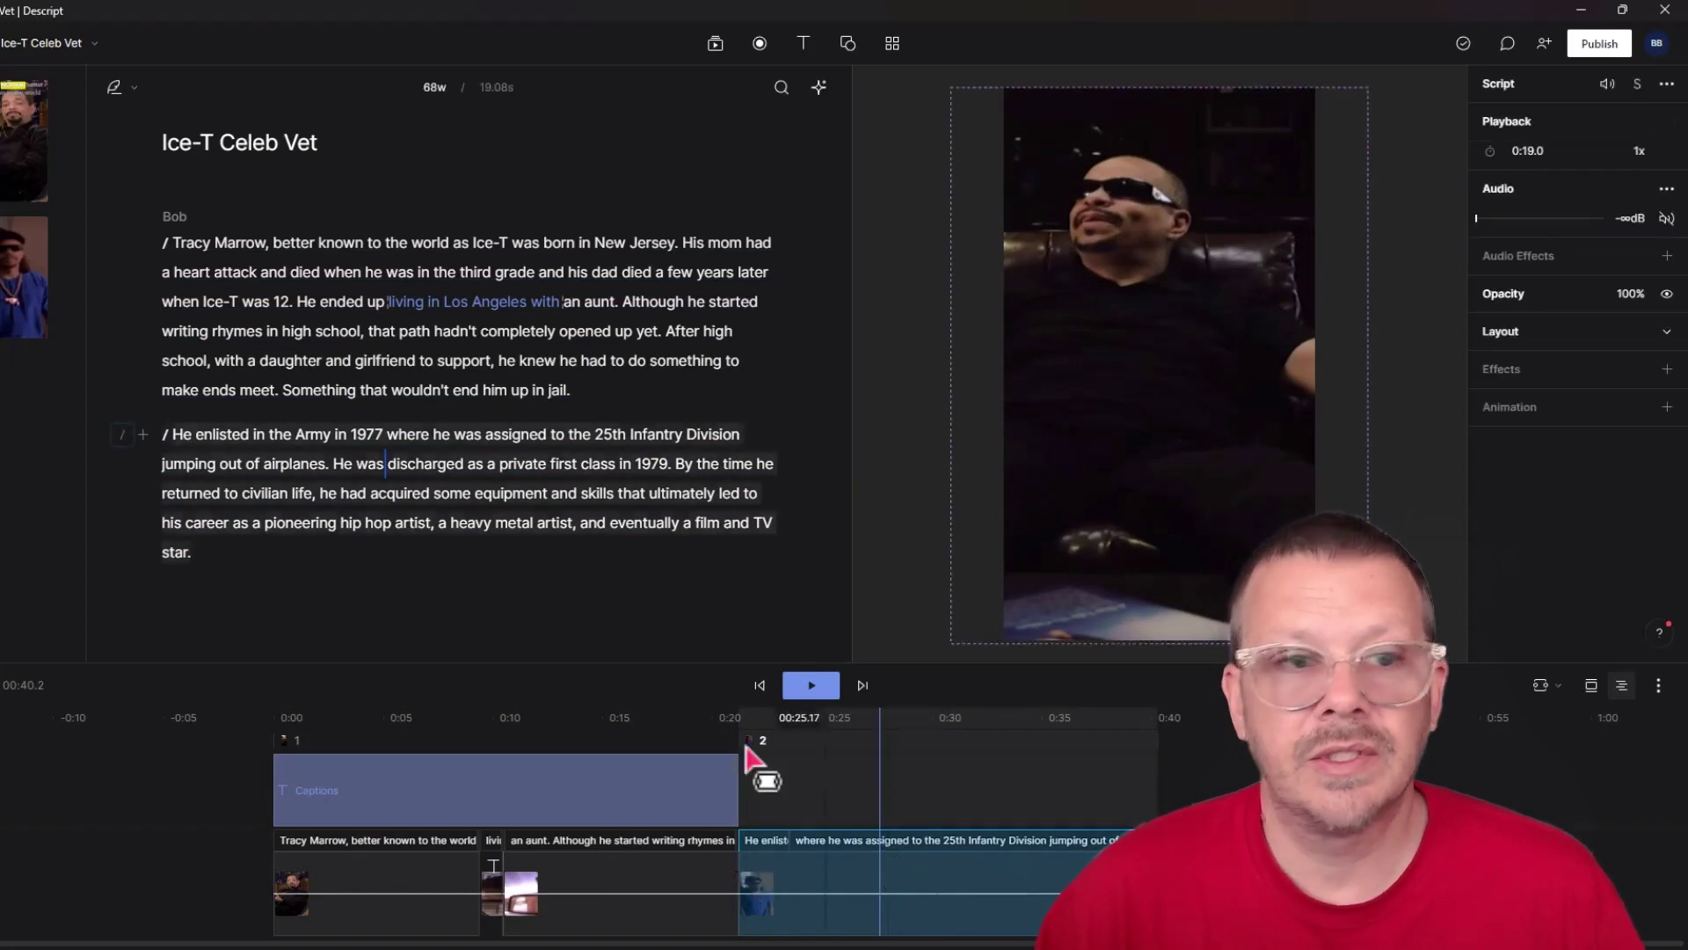
{"action": "left_click", "coordinate": [9, 239]}
{"action": "left_click", "coordinate": [8, 283]}
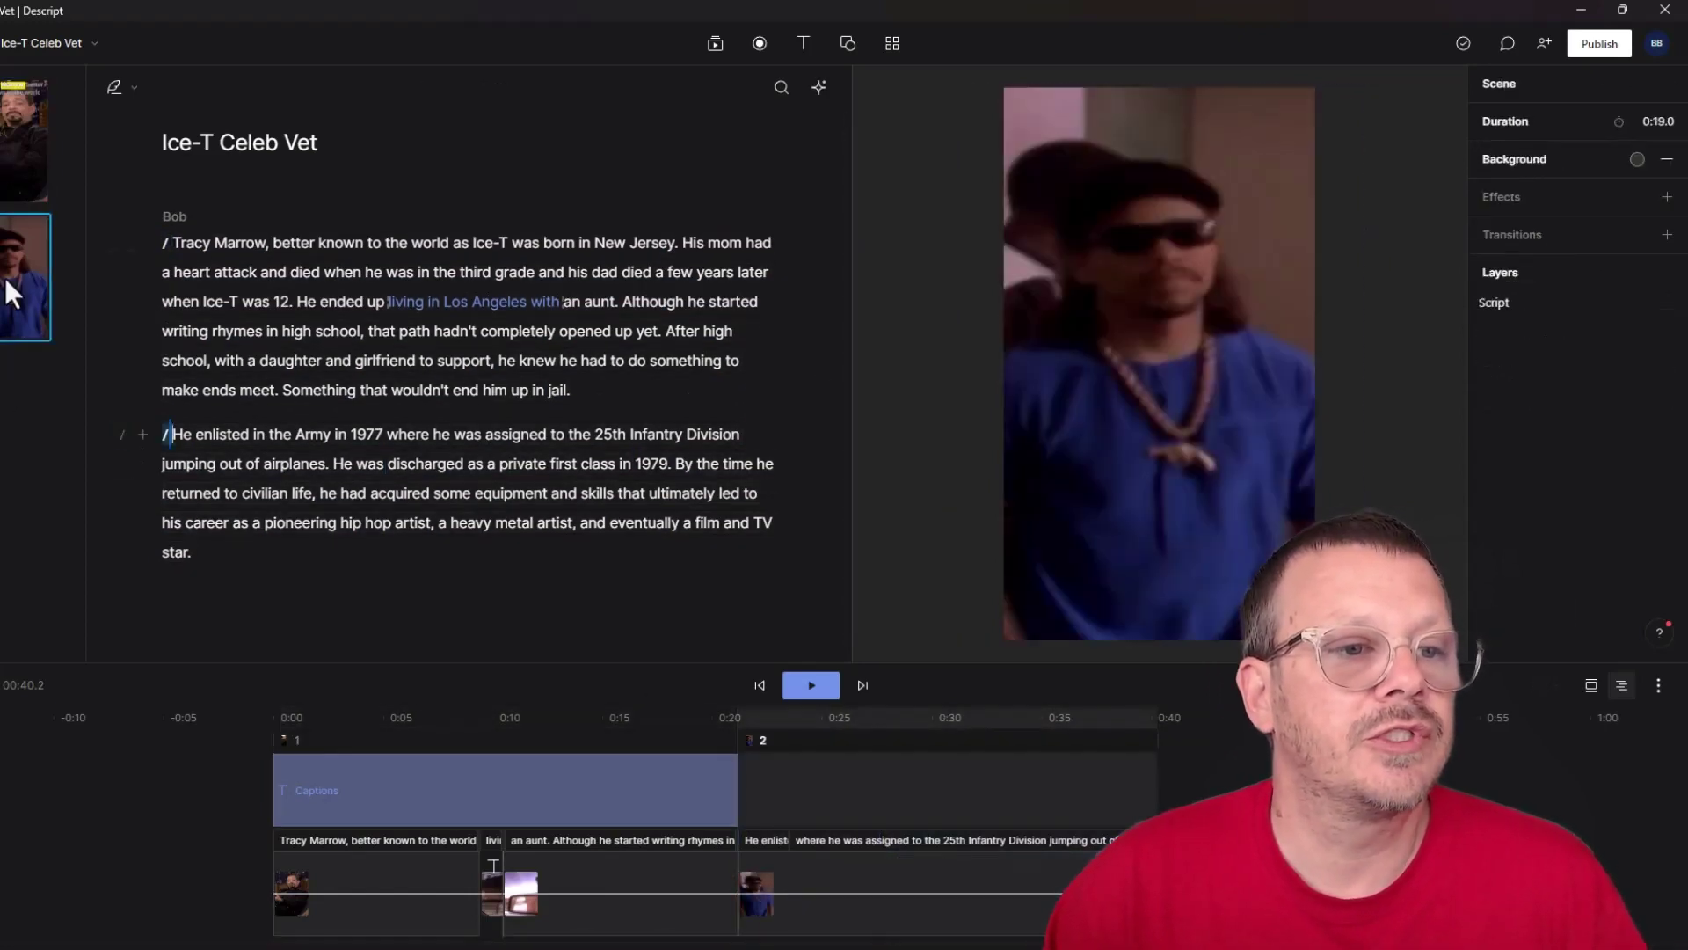
{"action": "left_click", "coordinate": [808, 44]}
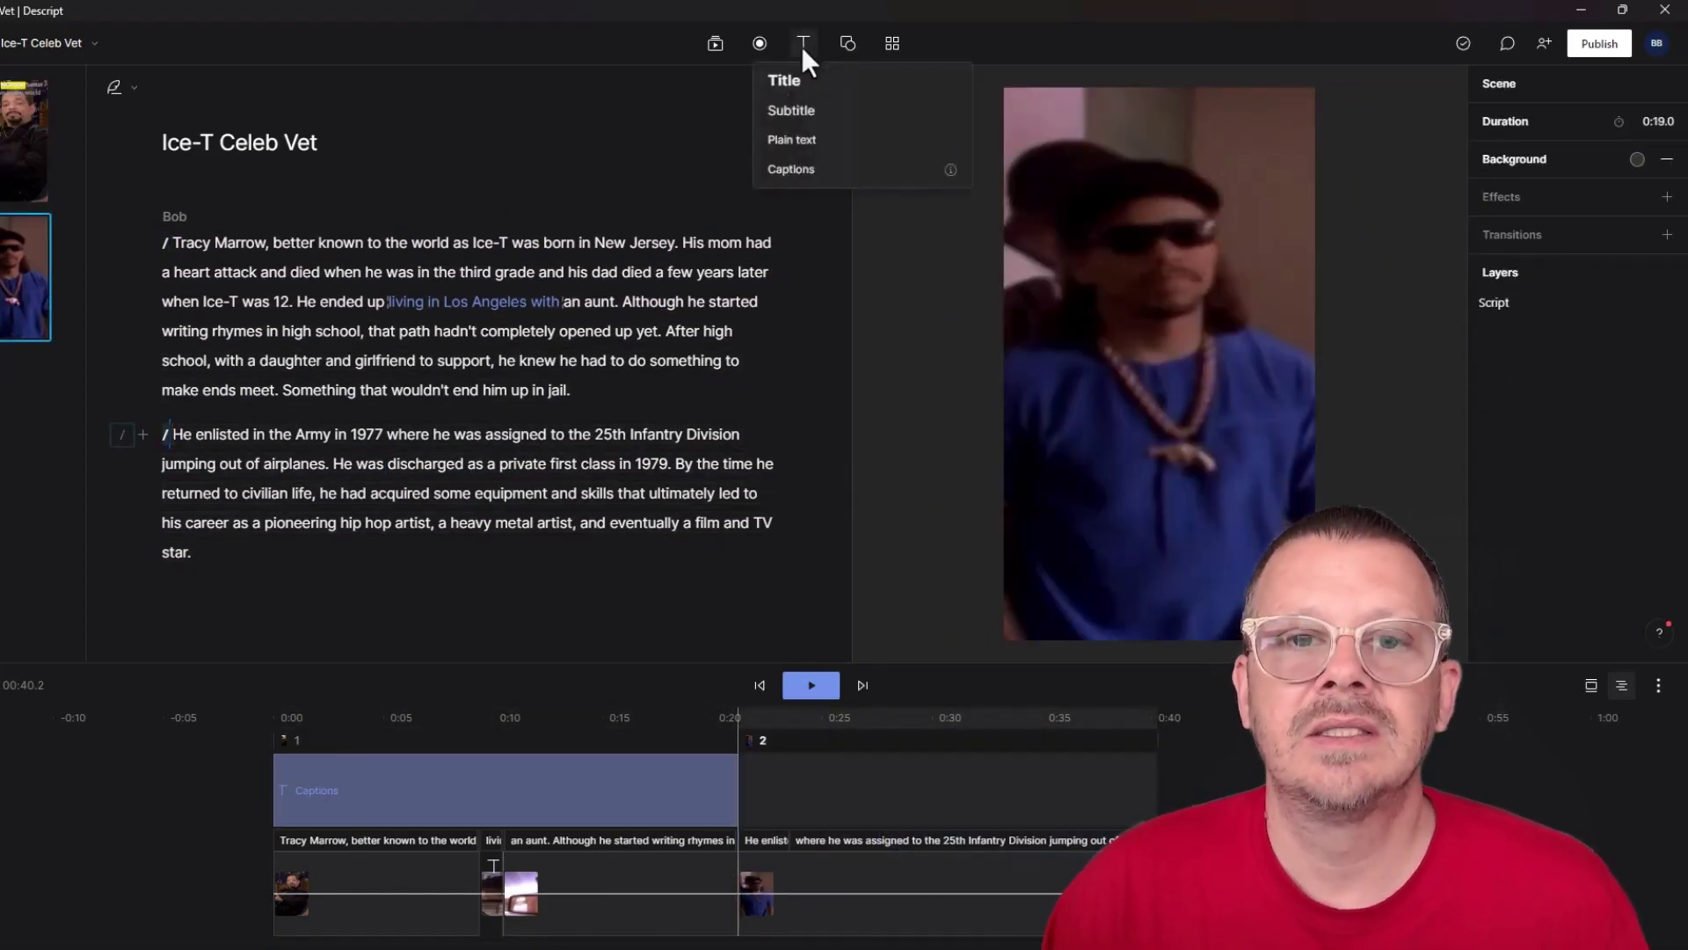
{"action": "left_click", "coordinate": [831, 168]}
{"action": "left_click", "coordinate": [1437, 476]}
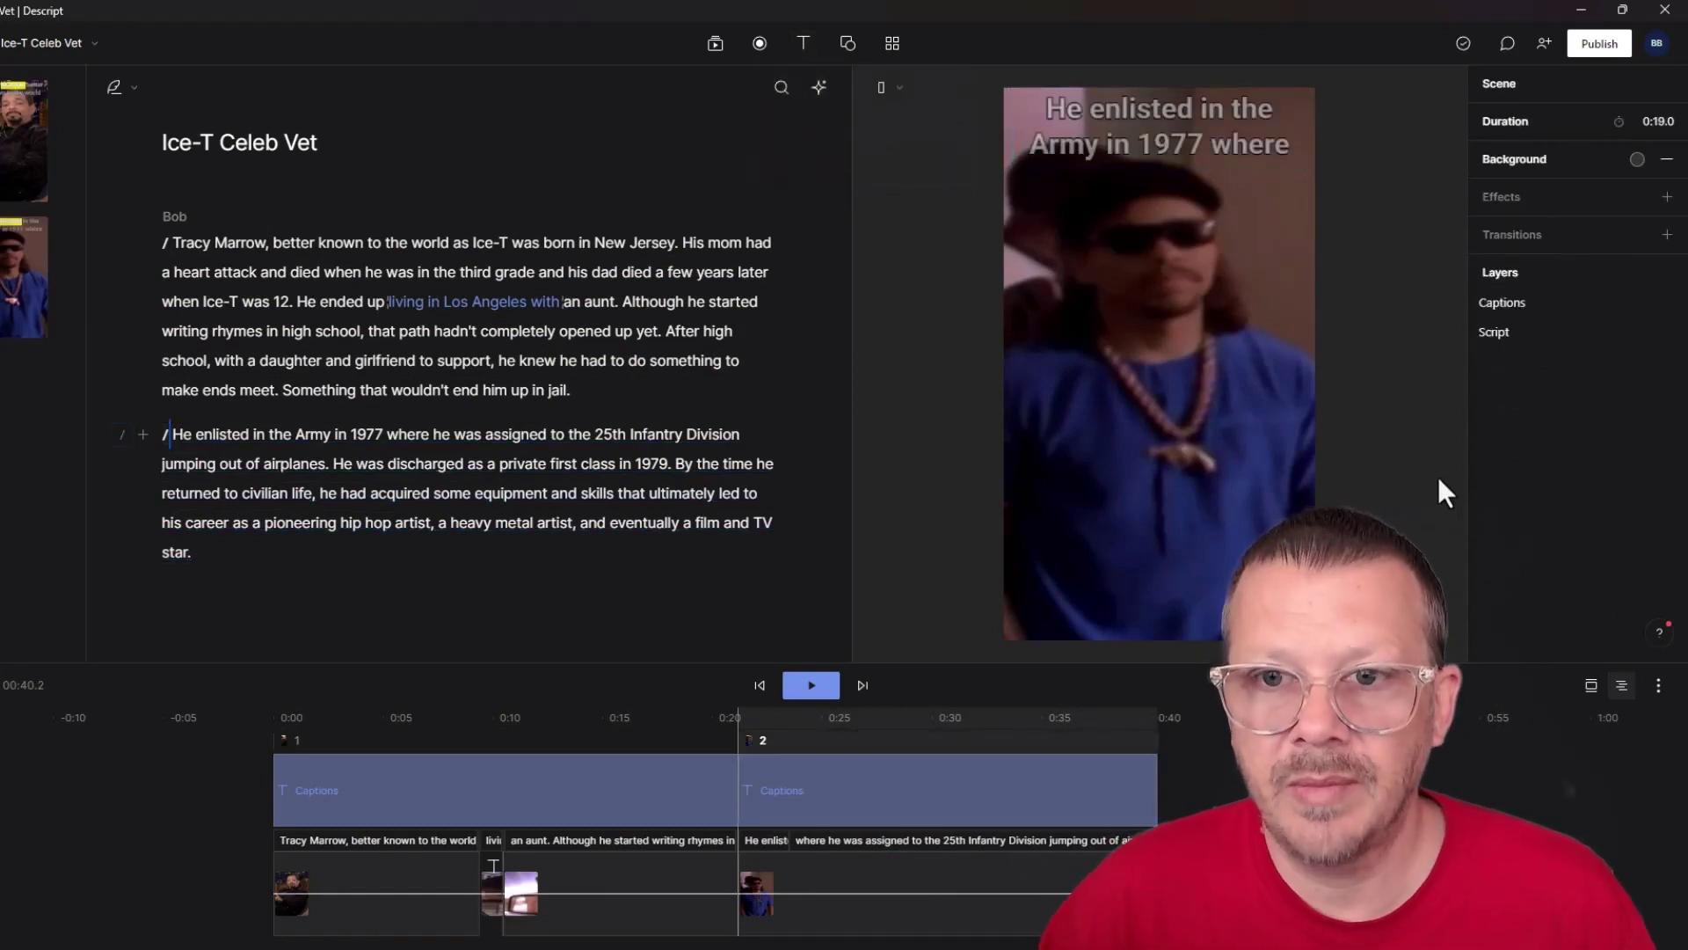
{"action": "left_click", "coordinate": [903, 717]}
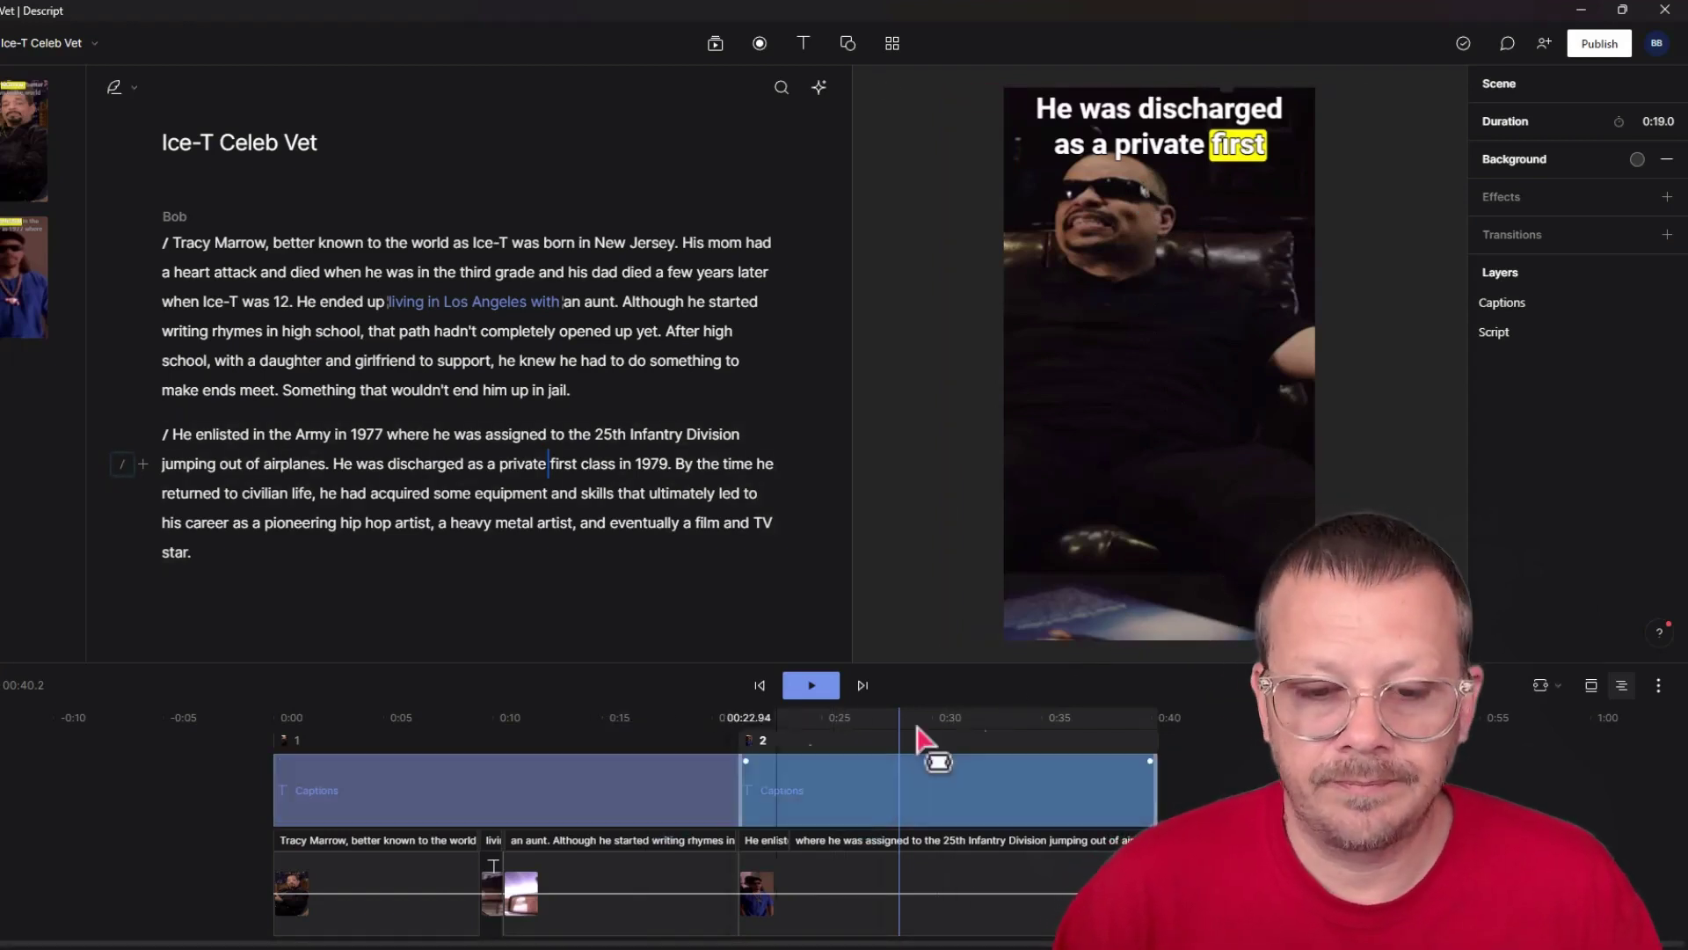
{"action": "left_click", "coordinate": [877, 779]}
{"action": "key", "text": "Delete"}
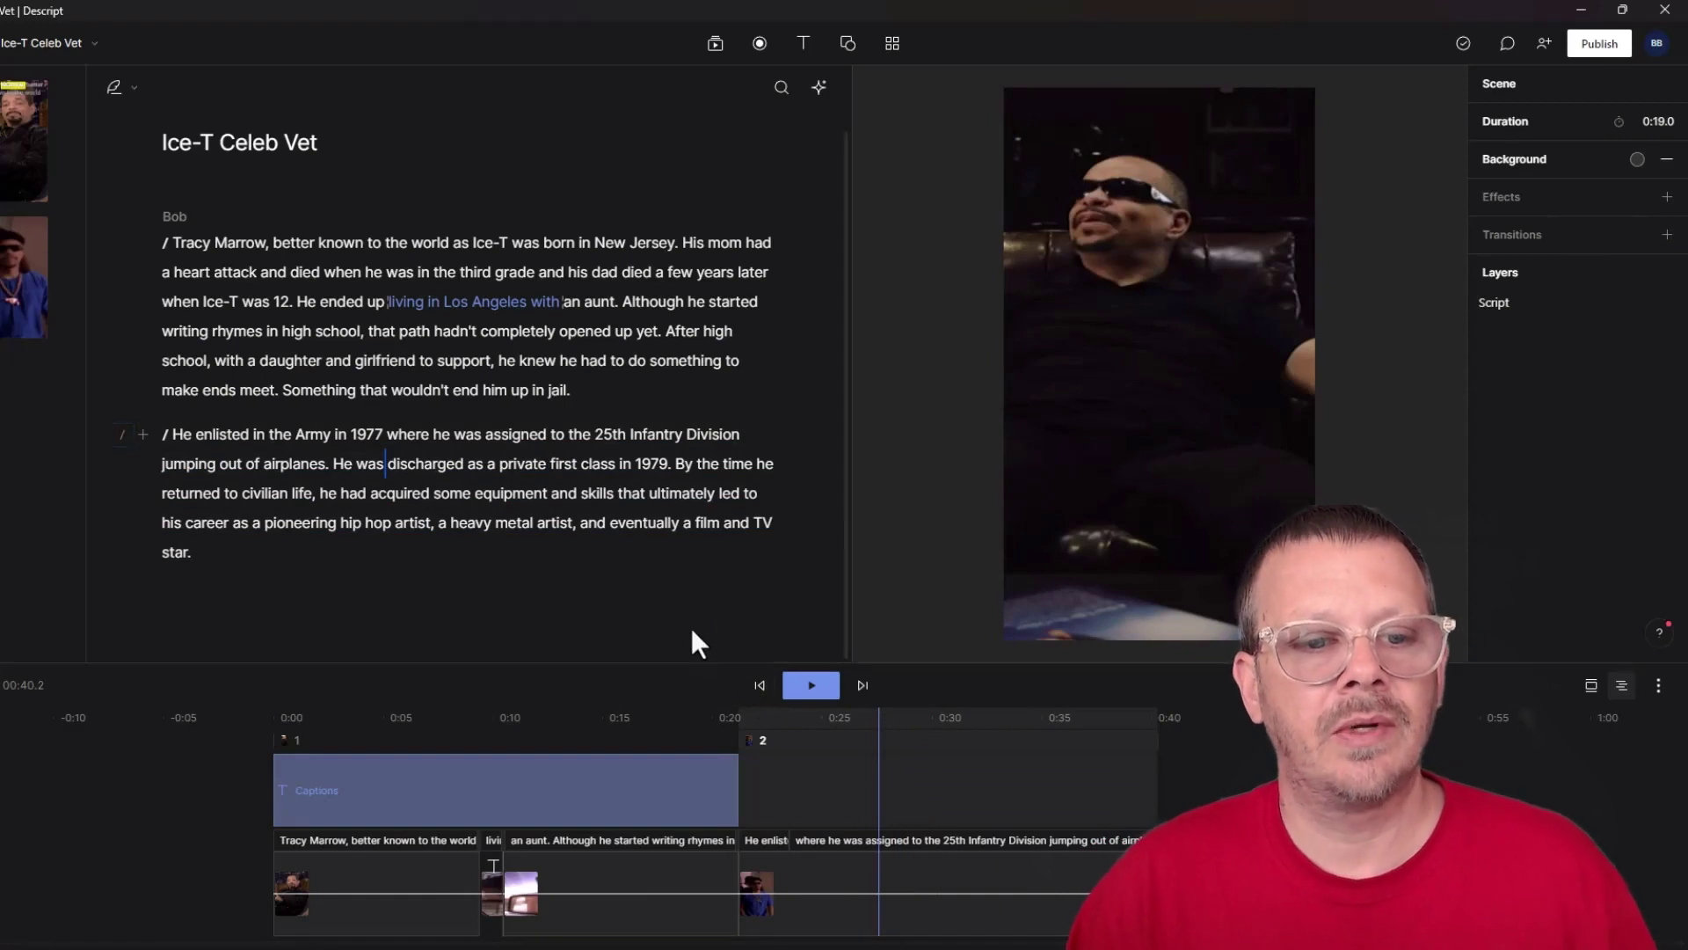
Step: Give the word 1979 its own scene with a standalone captions layer reading '1979.'
{"action": "double_click", "coordinate": [650, 466]}
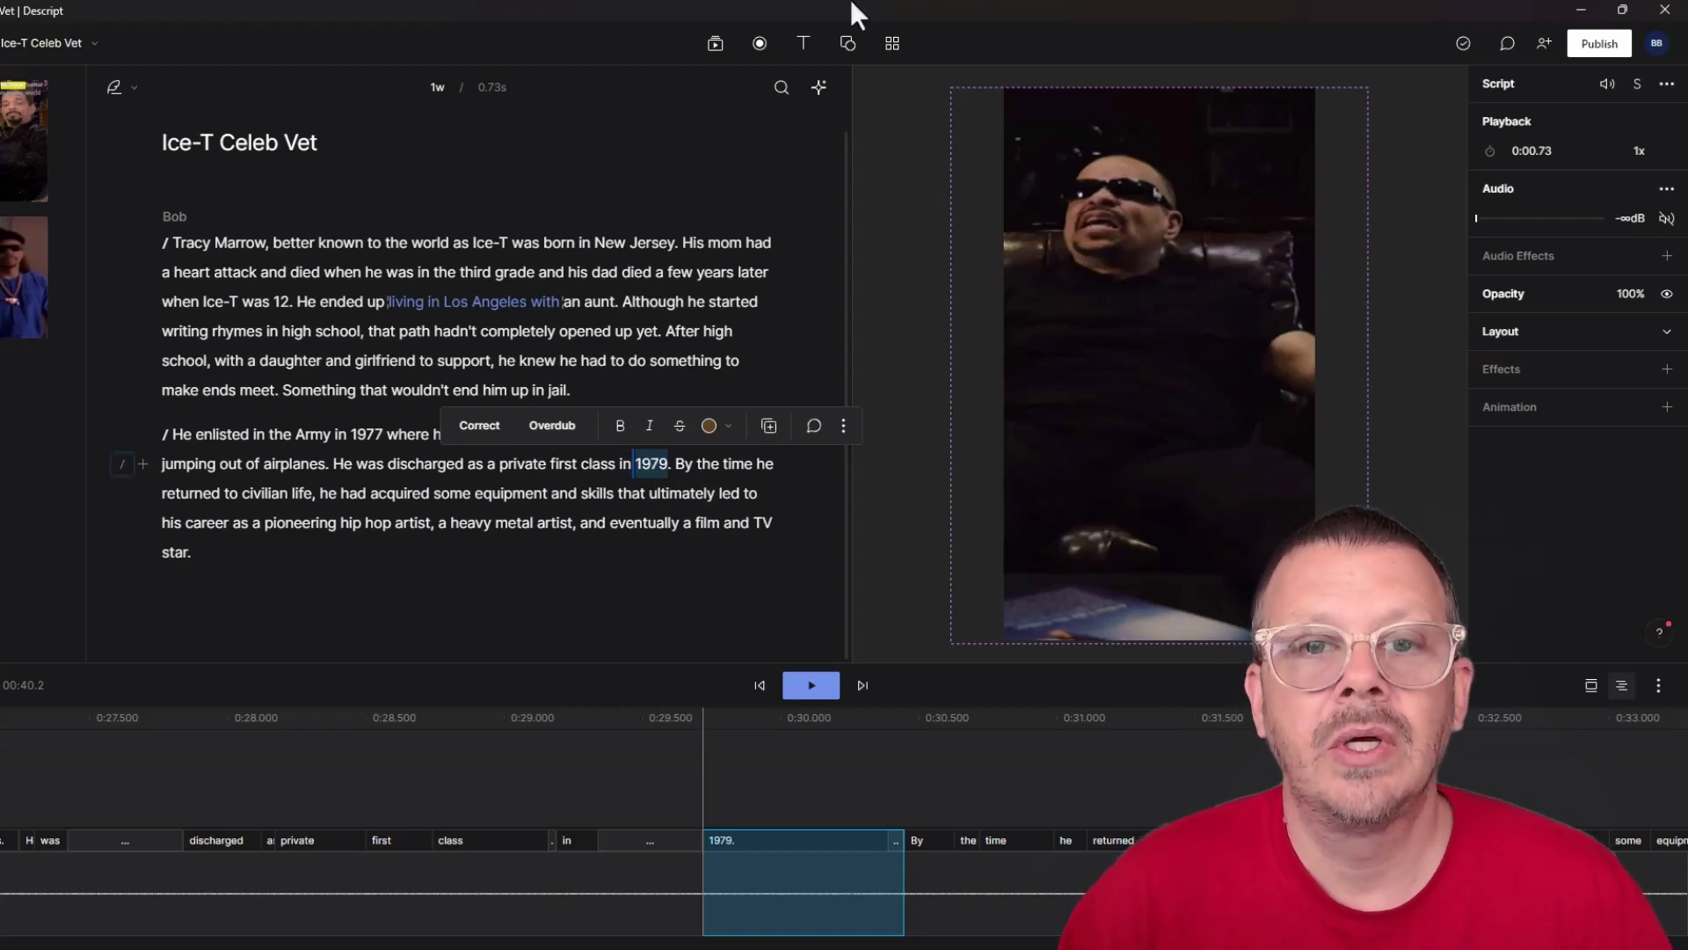
{"action": "left_click", "coordinate": [802, 44]}
{"action": "left_click", "coordinate": [794, 167]}
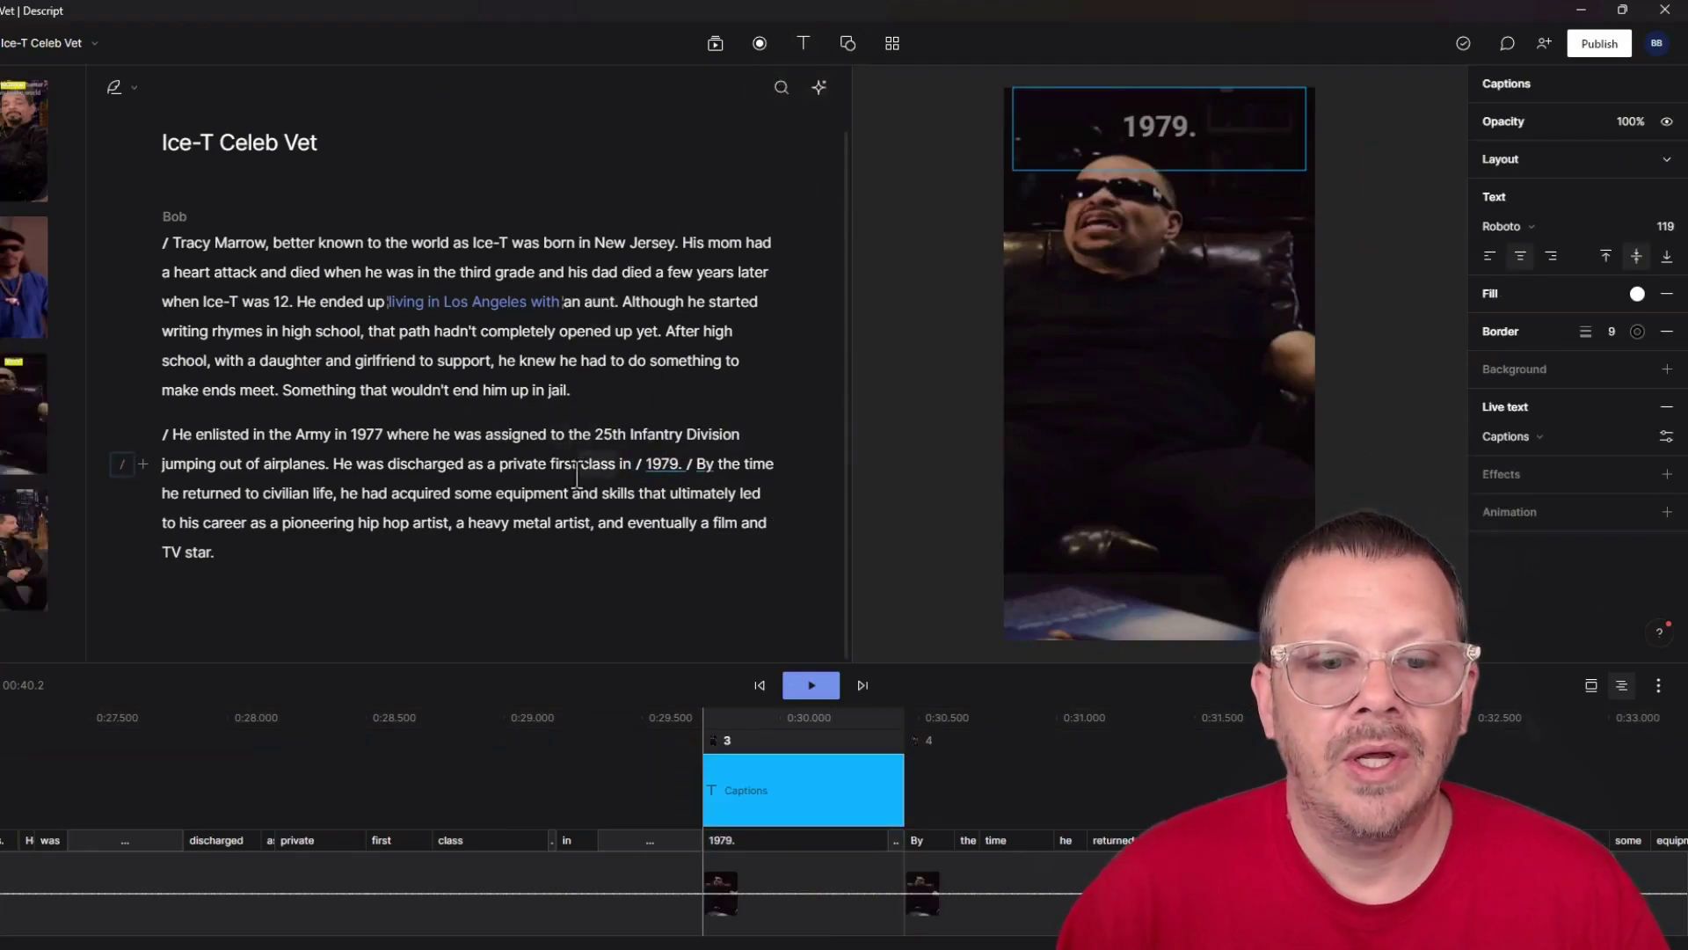
{"action": "left_click", "coordinate": [679, 464]}
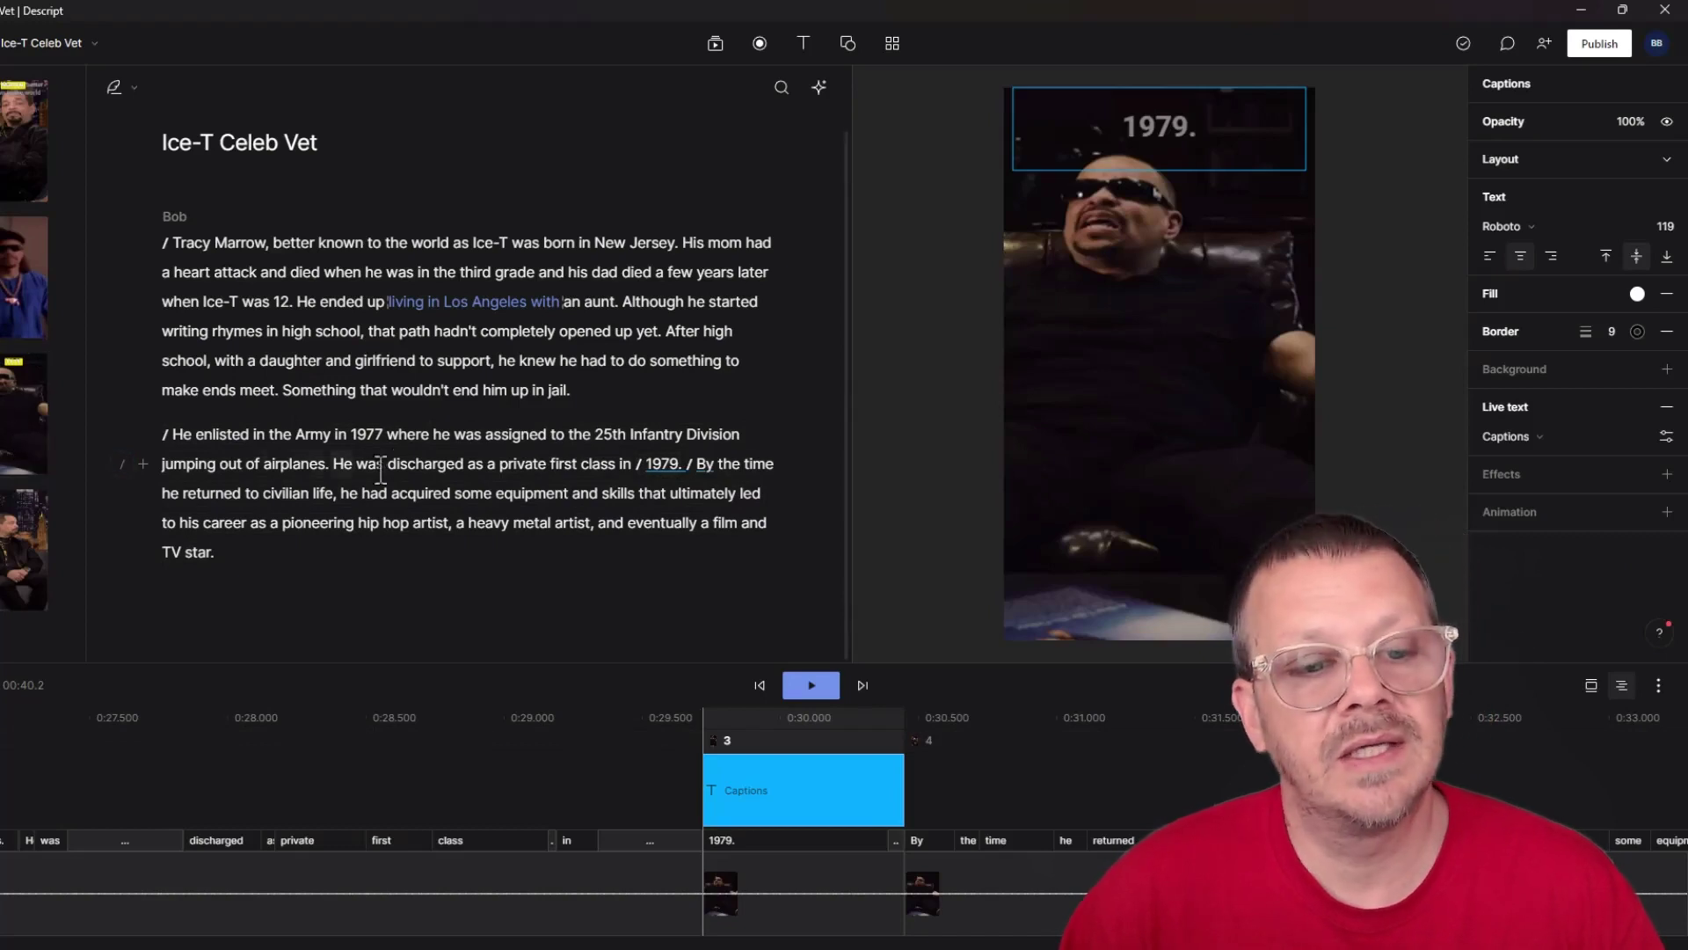
{"action": "left_click", "coordinate": [435, 435]}
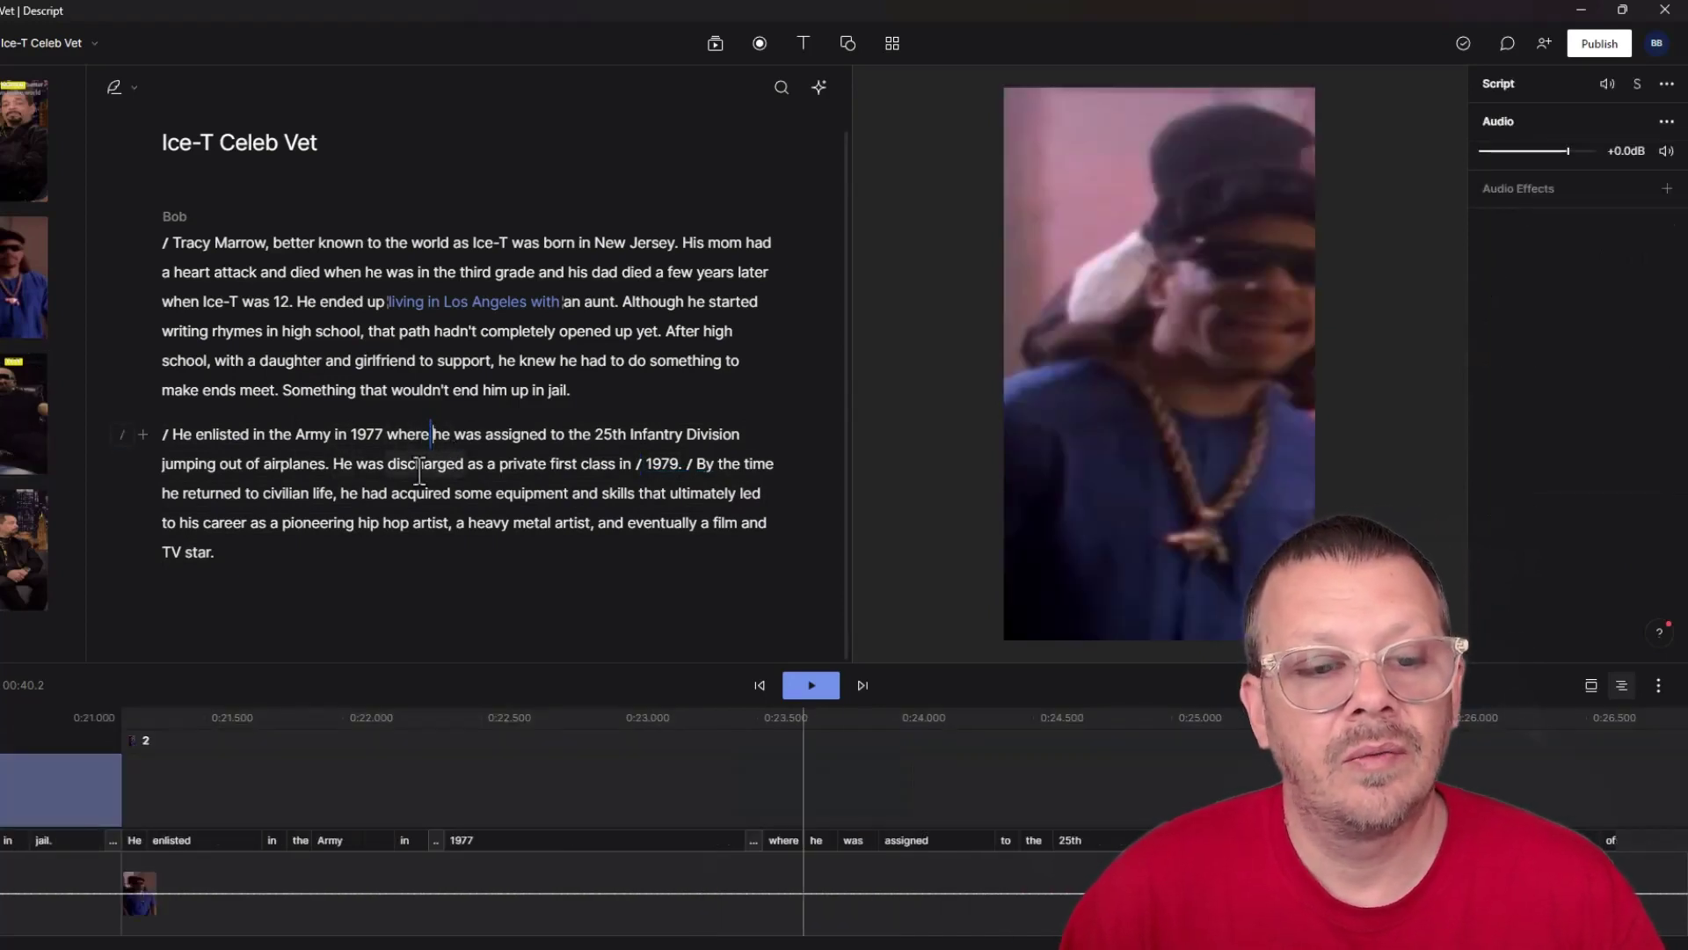
{"action": "key", "text": "space"}
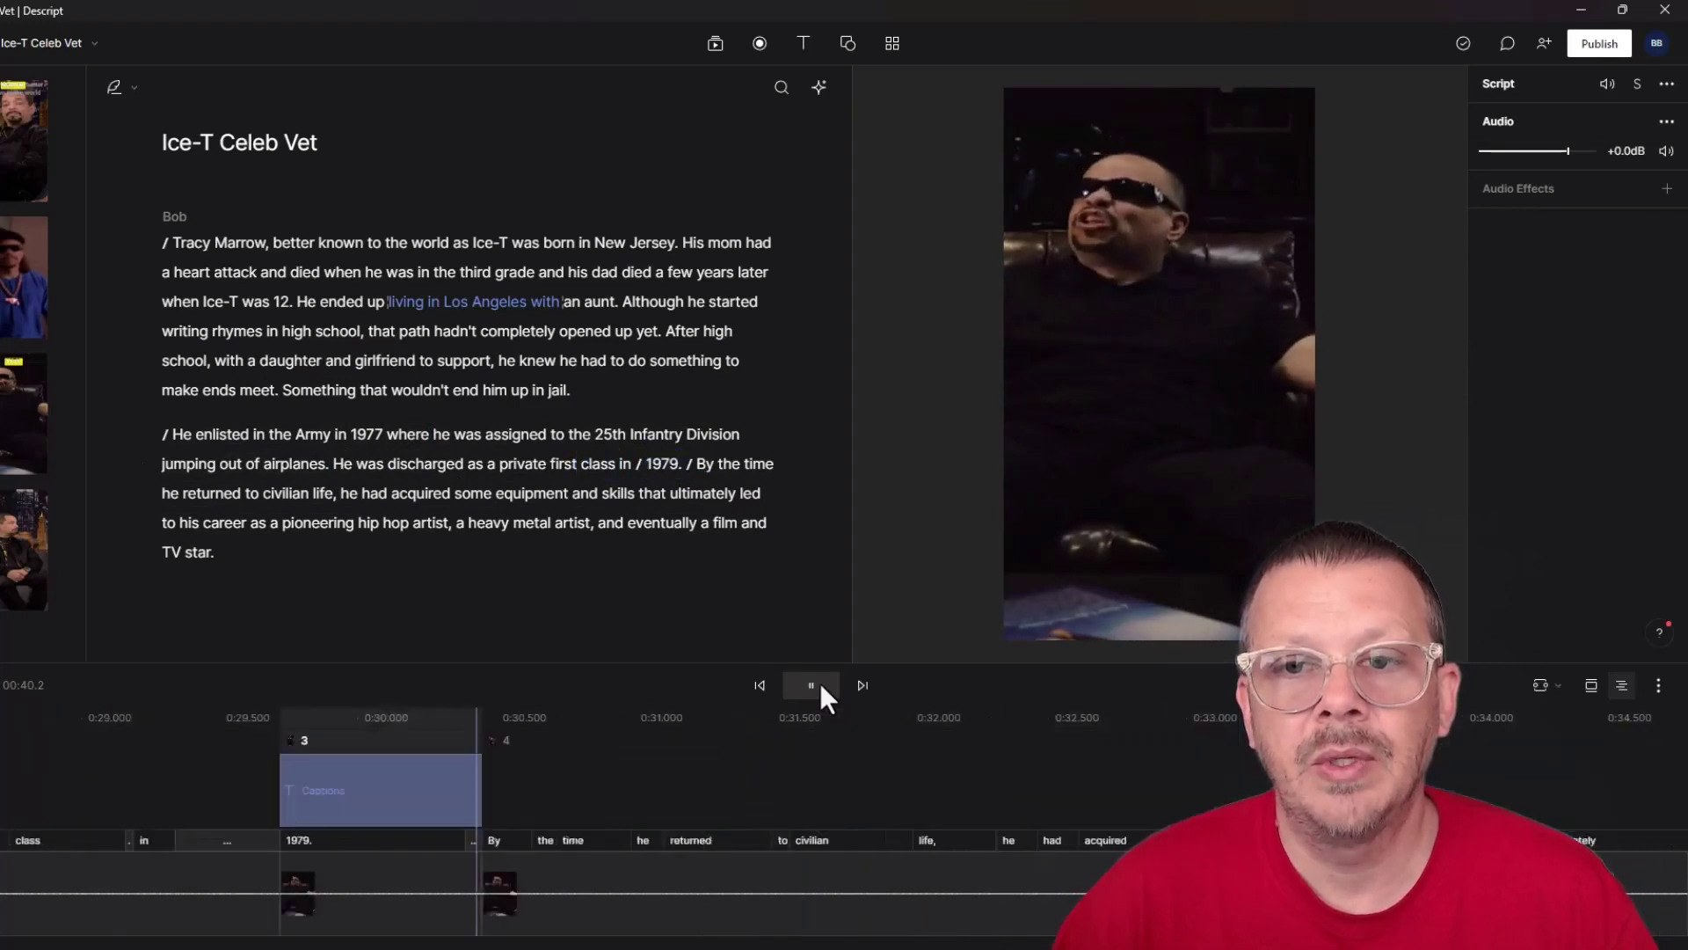
{"action": "left_click", "coordinate": [819, 683]}
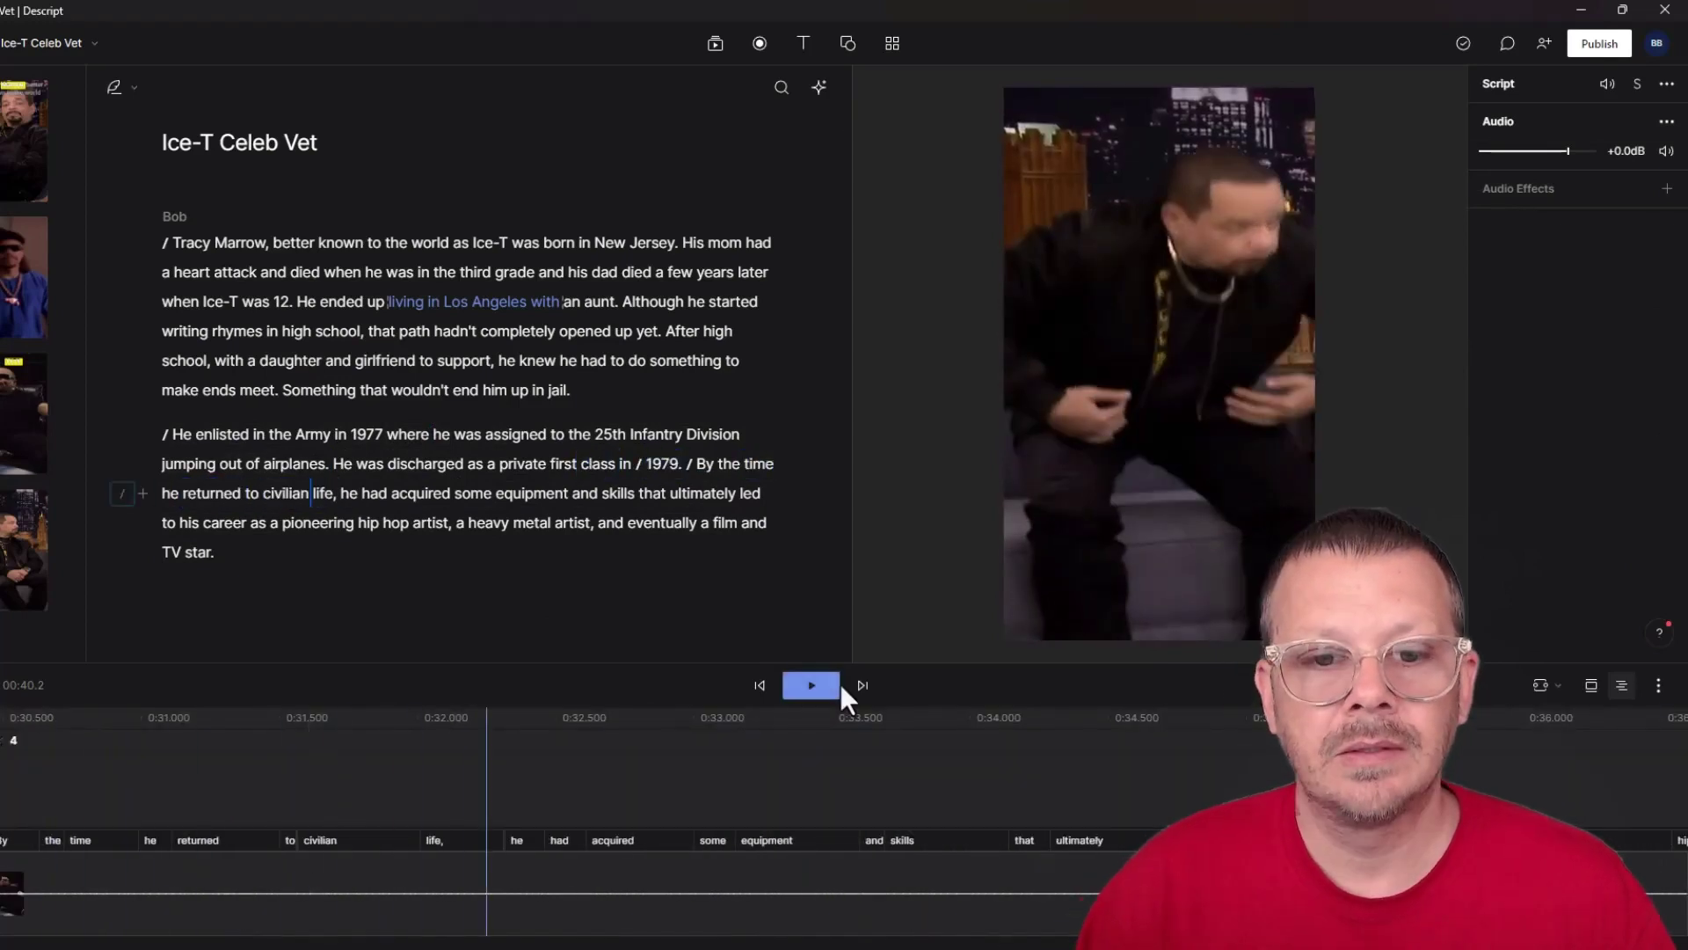